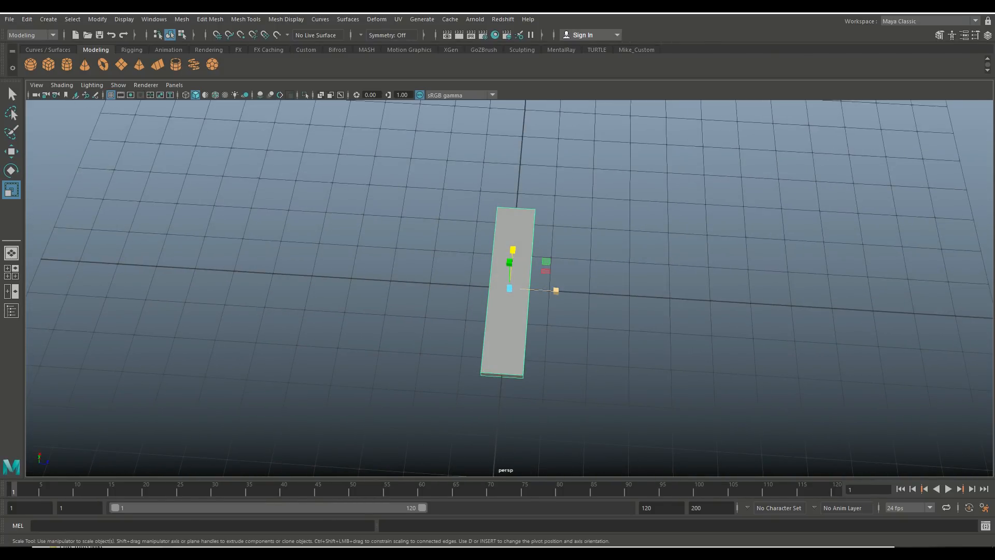
Scale the bar narrower and insert 5 evenly spaced edge loops along both its length and its width.
drag(556, 291, 487, 289)
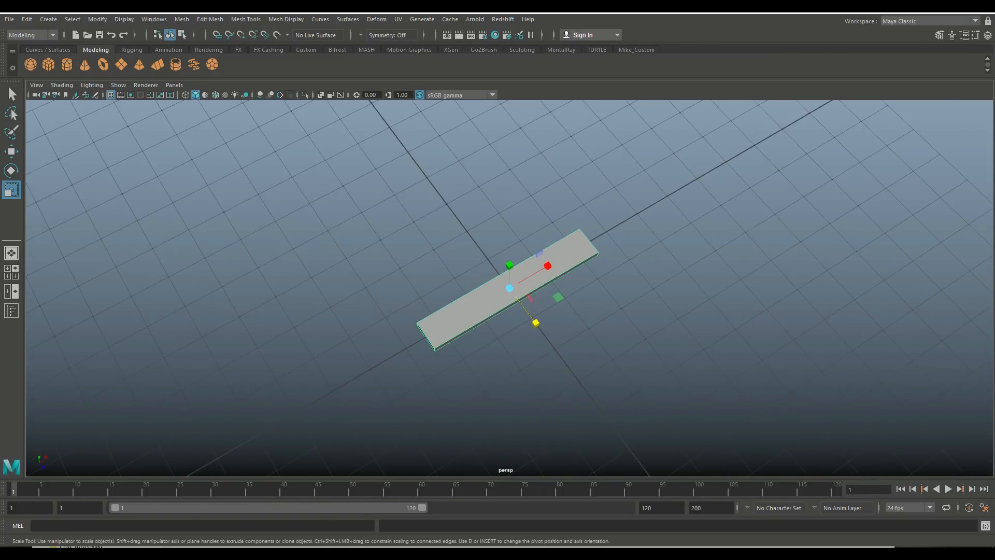
click(245, 19)
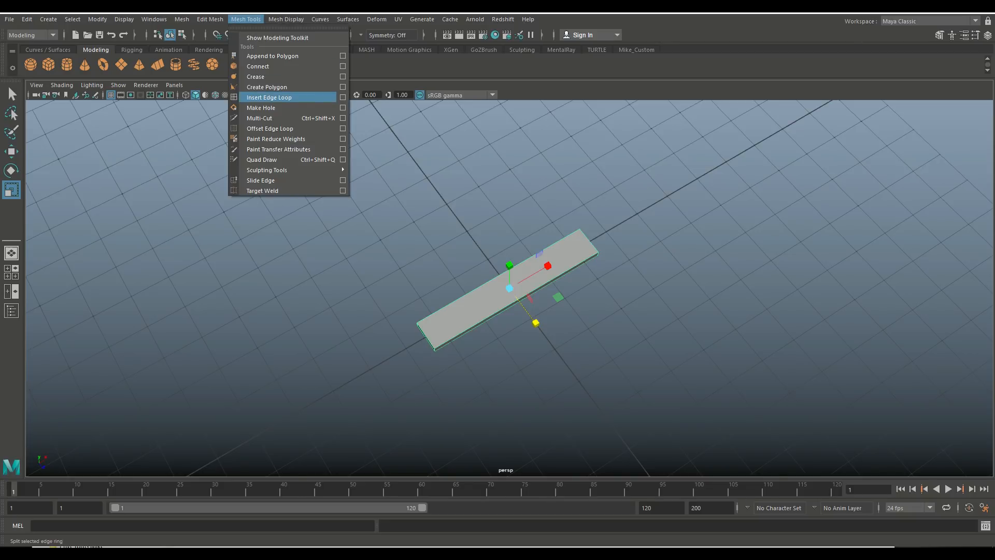
click(343, 97)
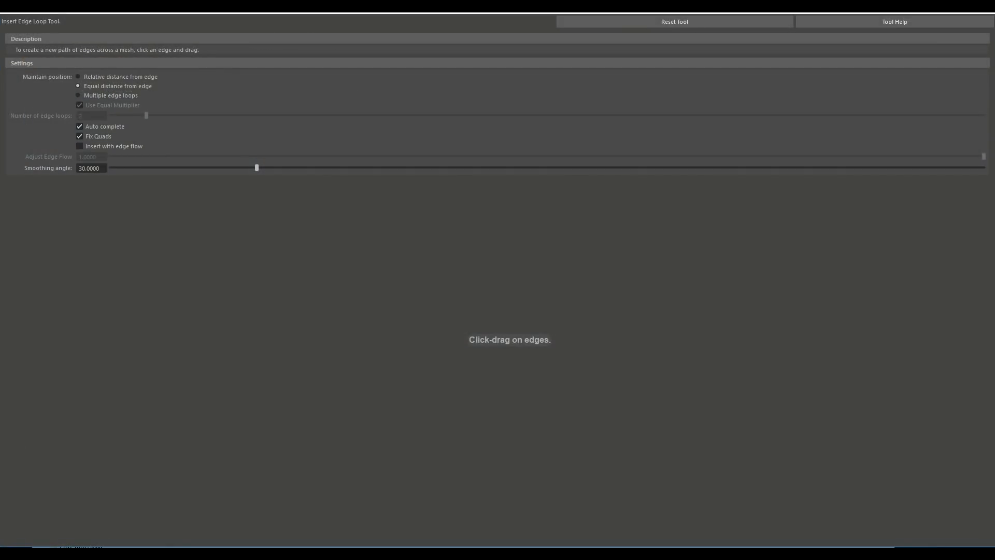
click(79, 95)
click(92, 116)
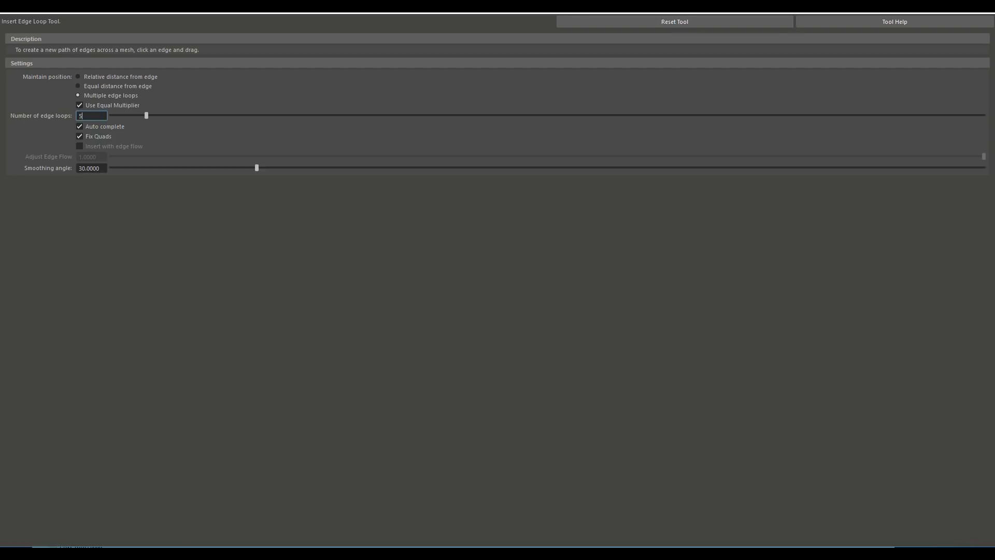
click(937, 10)
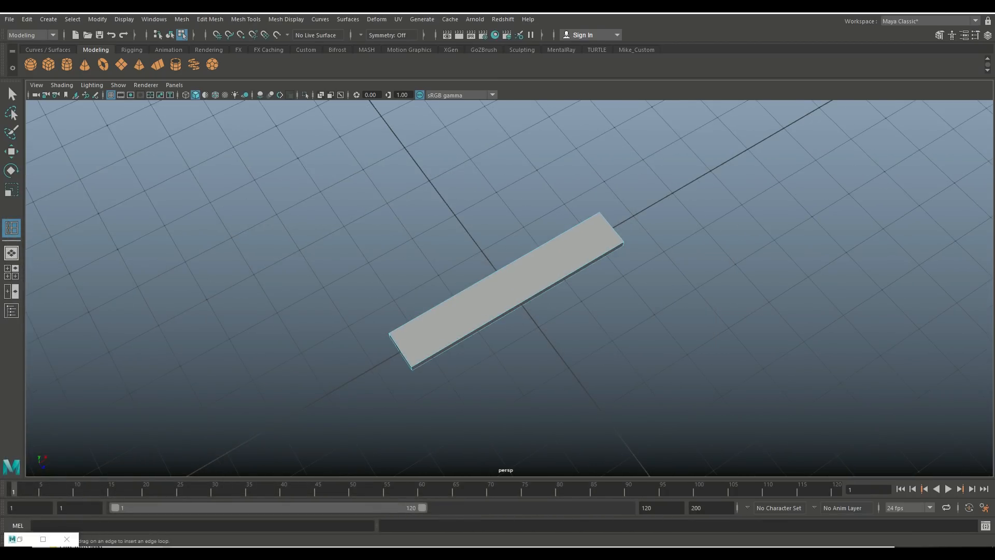
click(403, 355)
click(461, 339)
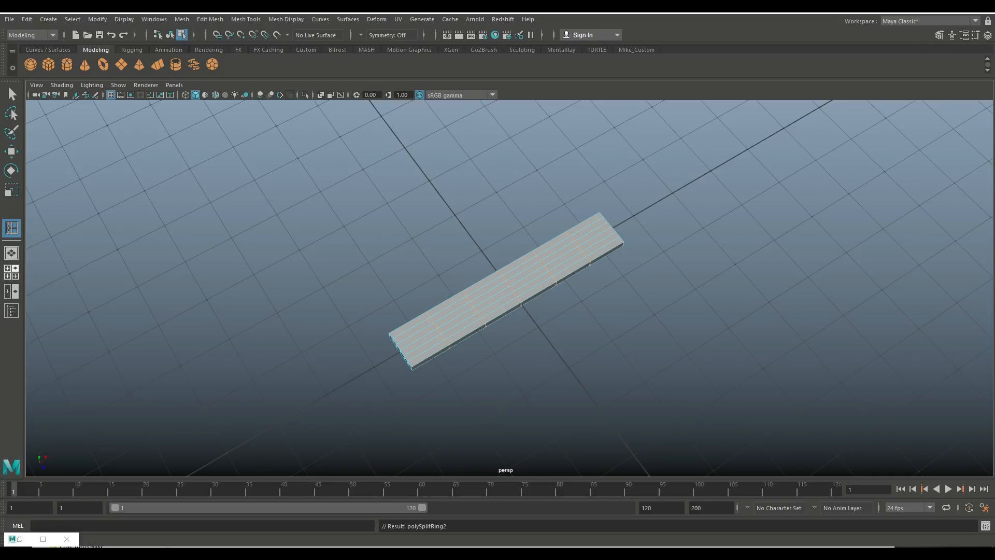
In the top view, soft-select the vertices from the bar's upper-left corner and shift the whole mesh slightly upward.
key(space)
key(space)
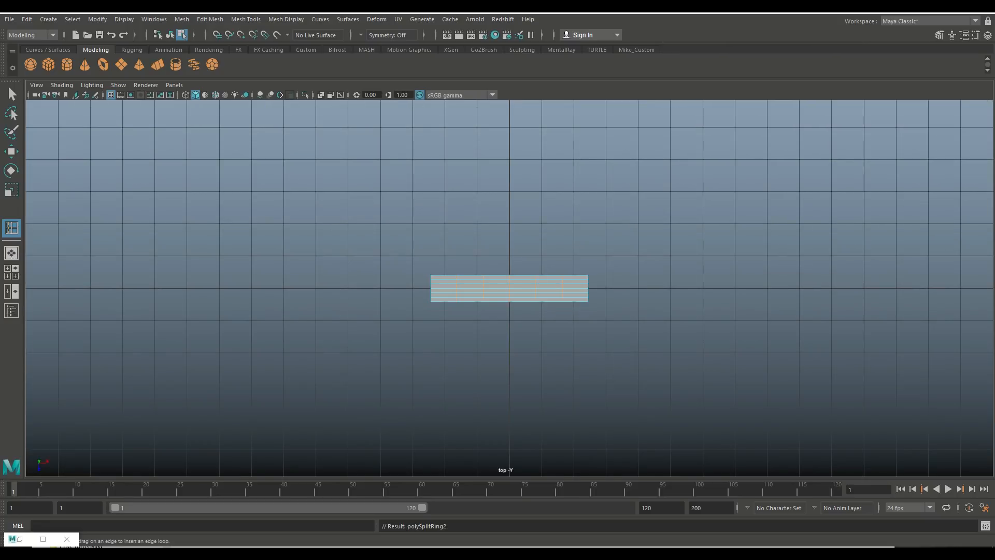
key(q)
scroll(509, 288, up, 5)
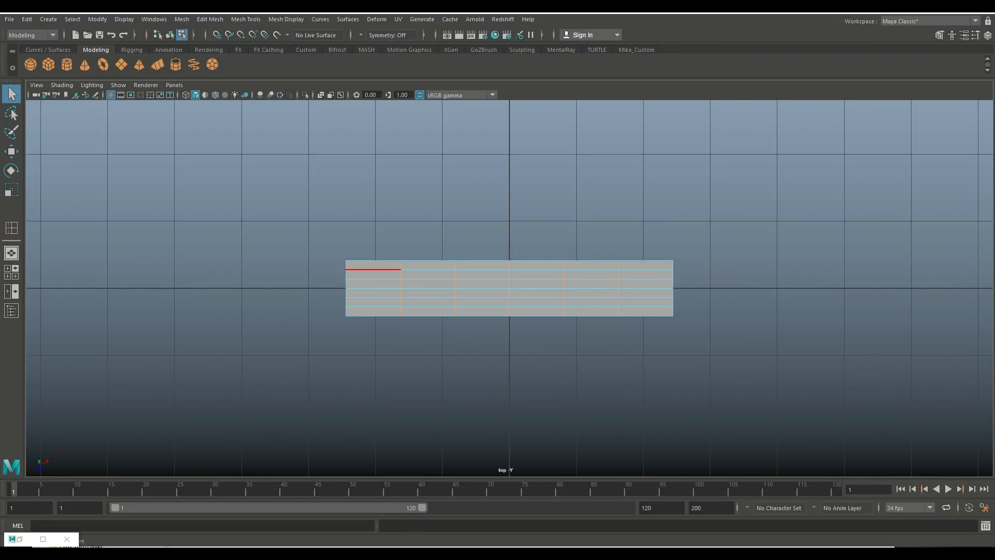
right_drag(380, 265, 330, 253)
scroll(510, 289, up, 3)
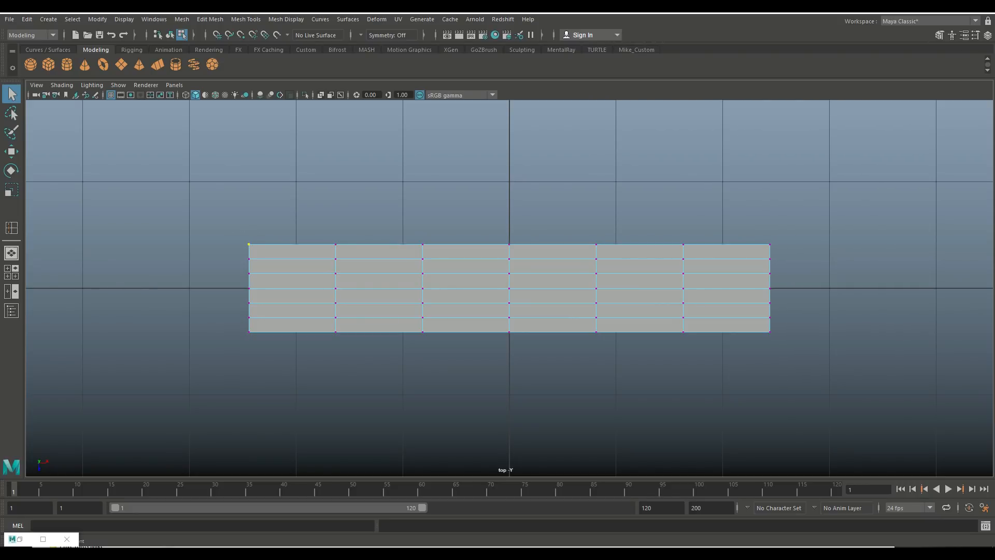
key(b)
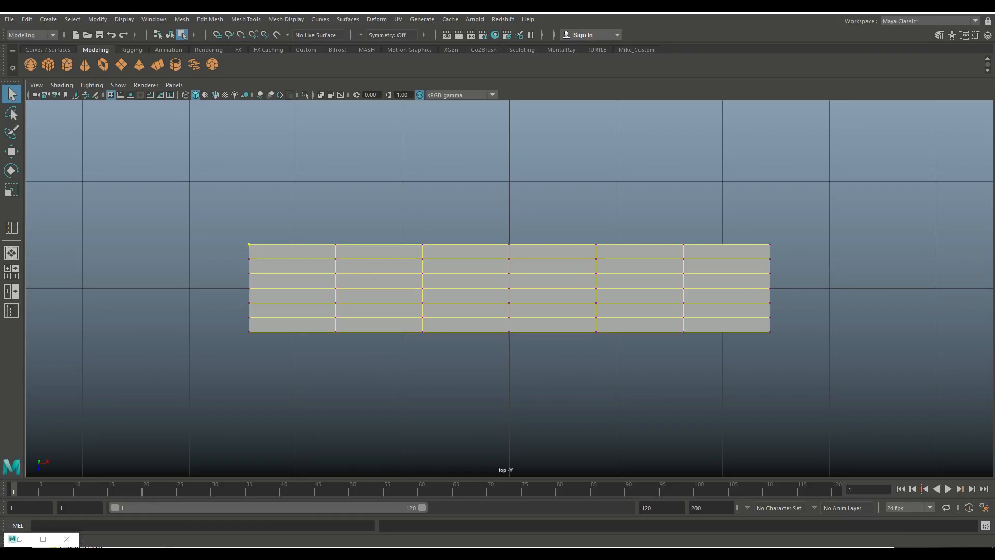
scroll(509, 287, down, 10)
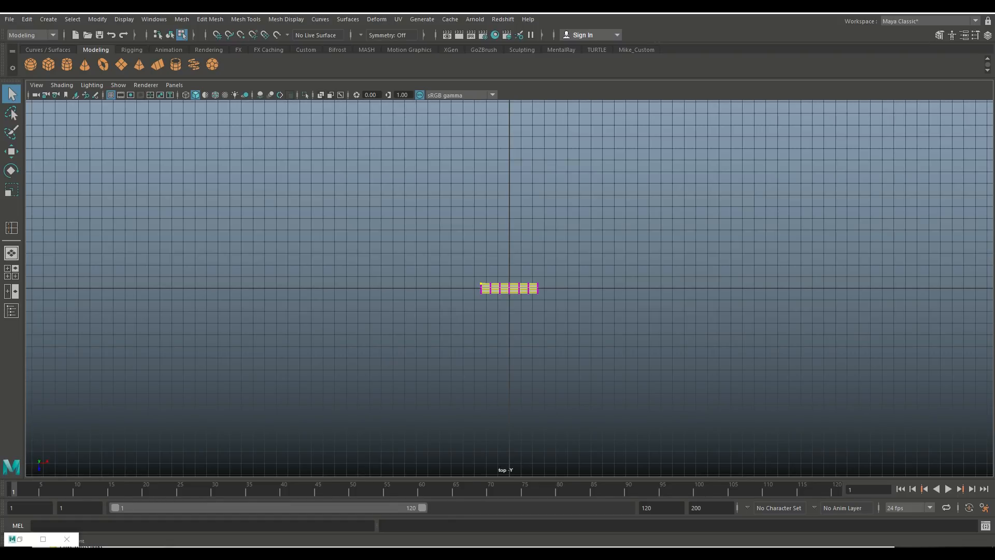
scroll(509, 288, up, 8)
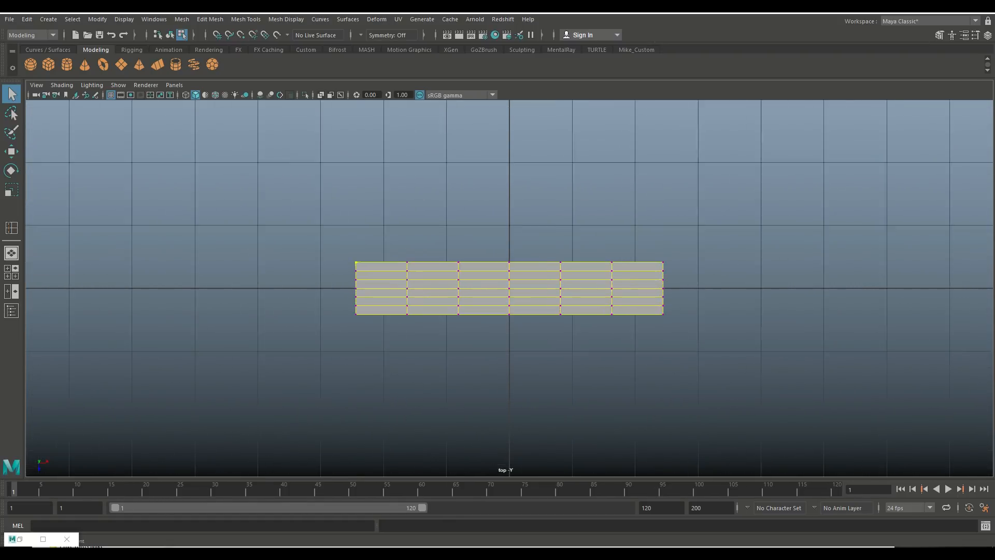
scroll(509, 288, up, 2)
key(w)
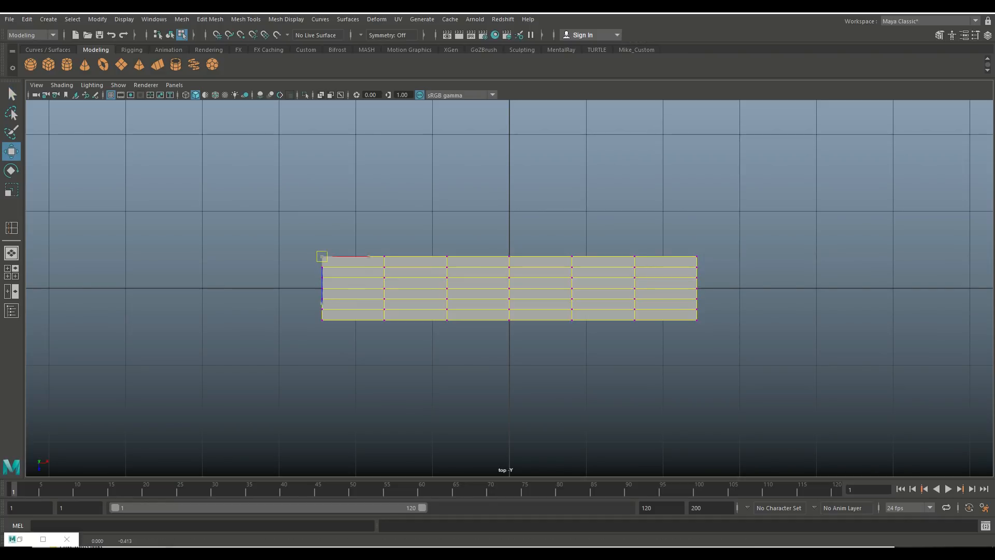
drag(322, 256, 320, 251)
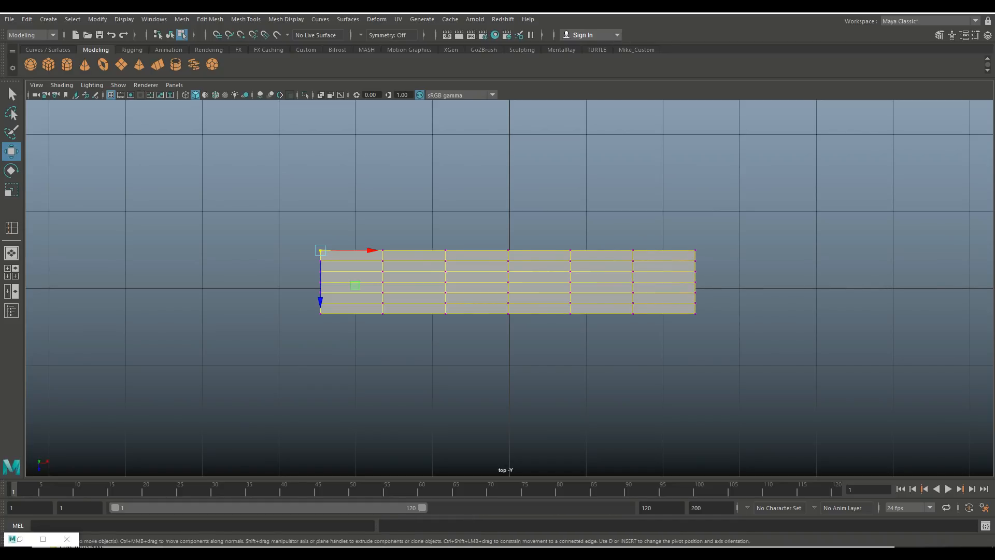
Reduce the soft selection falloff to the bar's left end, raise its upper corner vertex, and scale that end slightly wider.
key(b)
key(b)
key(b)
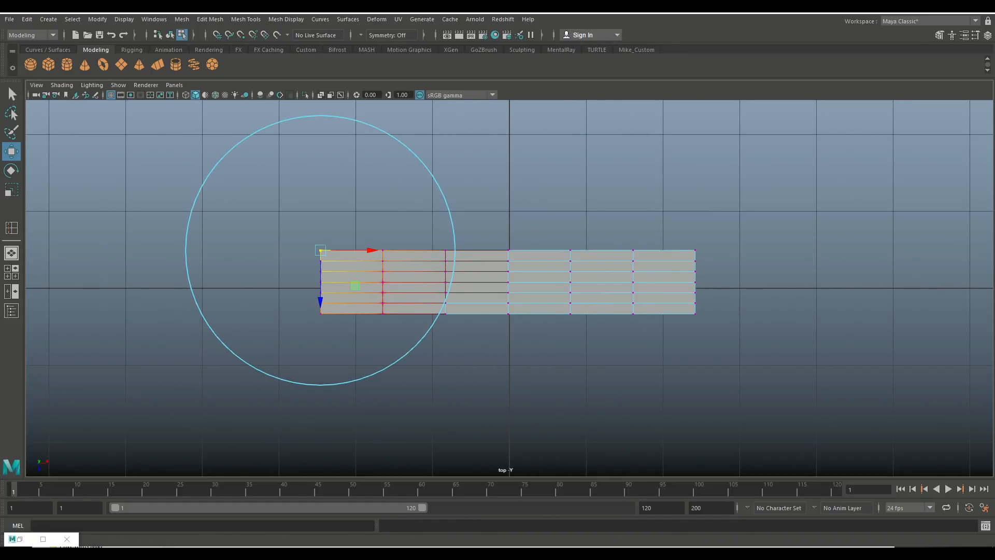
drag(320, 251, 320, 246)
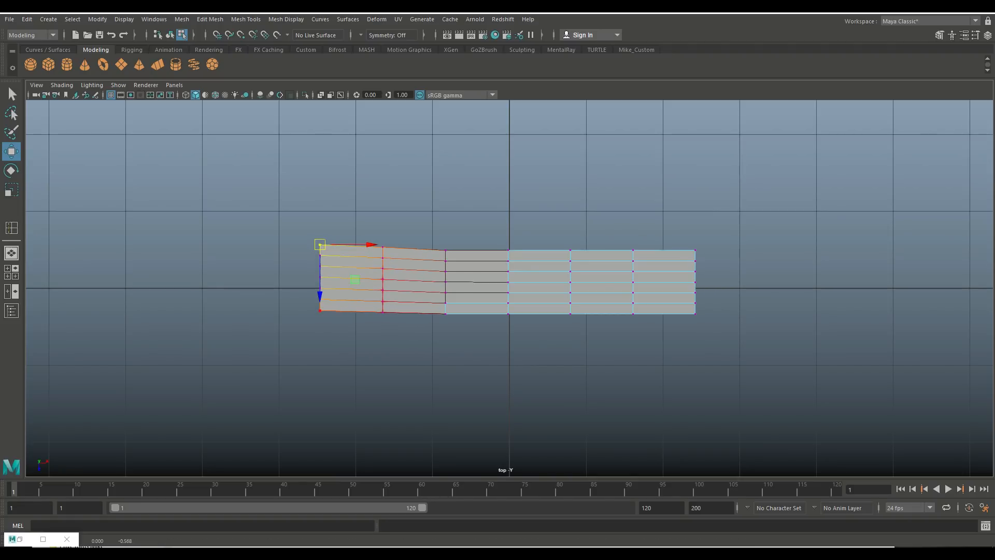
click(321, 311)
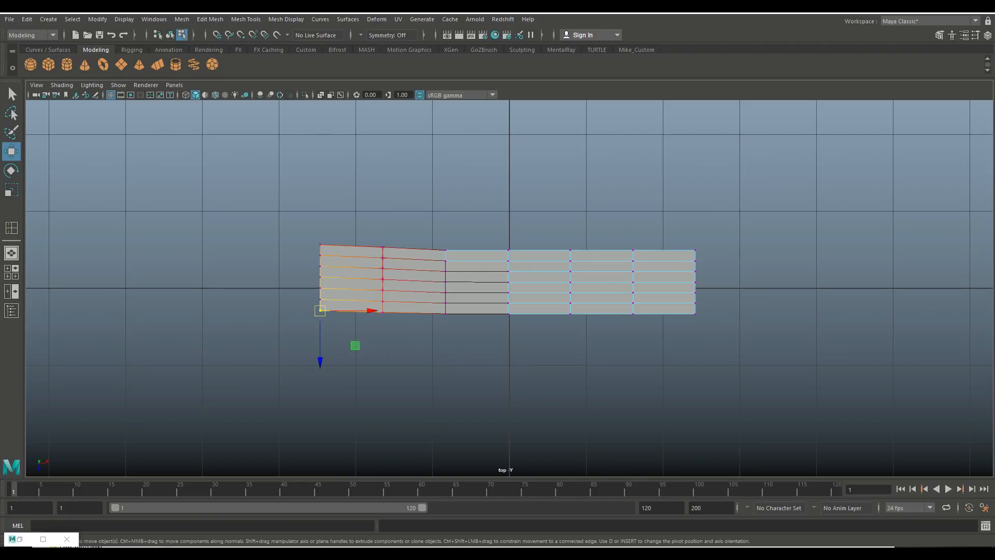
key(r)
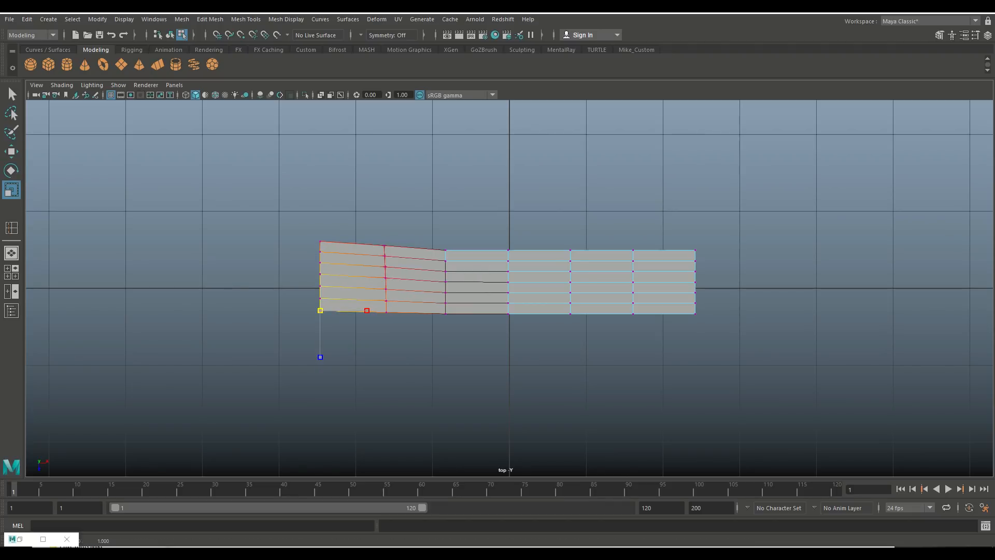
With soft selection, pull the bar's right end outward and spread its upper and lower corner vertices apart.
click(695, 293)
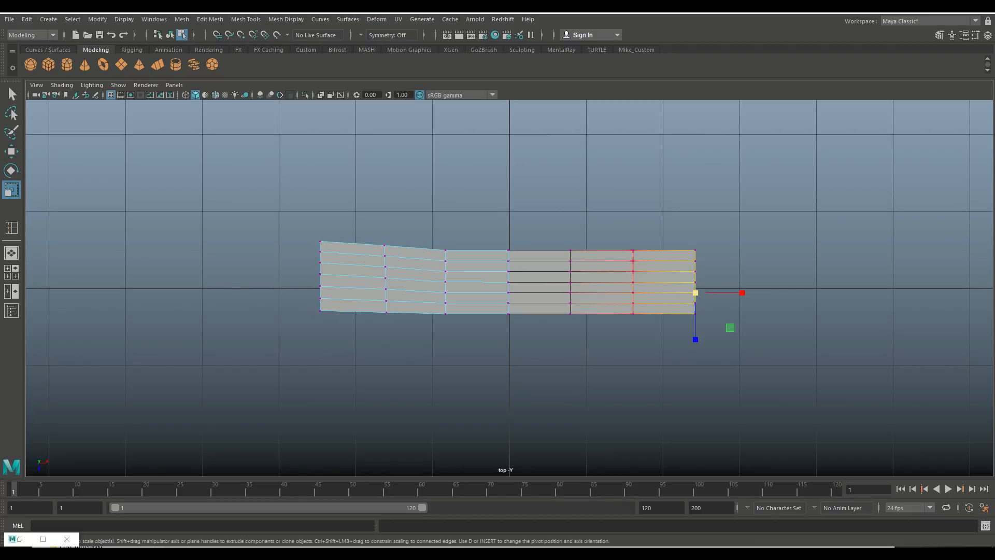
key(w)
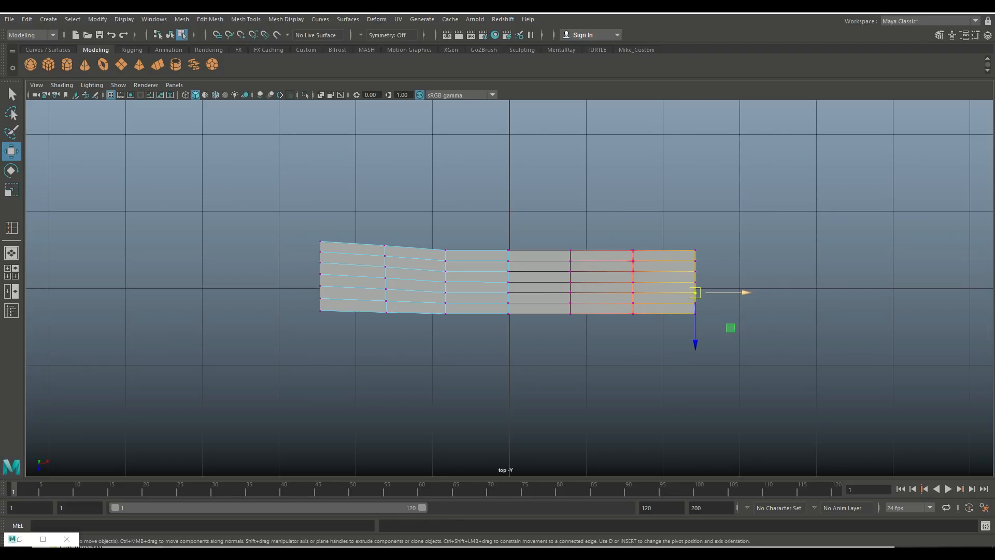
drag(746, 293, 718, 297)
click(718, 250)
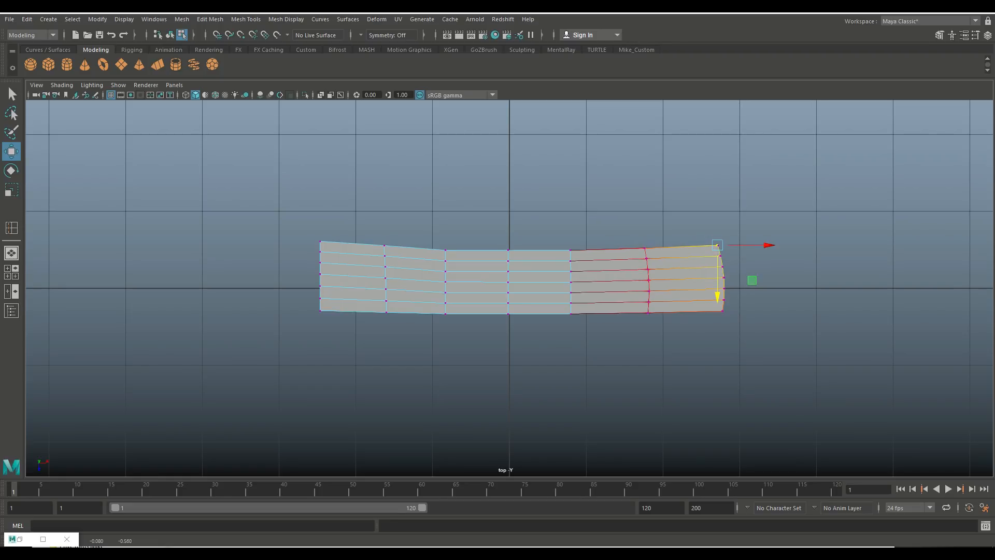
click(723, 311)
drag(722, 355, 723, 361)
Move the middle vertex of the bar's lower edge upward to arch its center, and return to the perspective view.
click(508, 314)
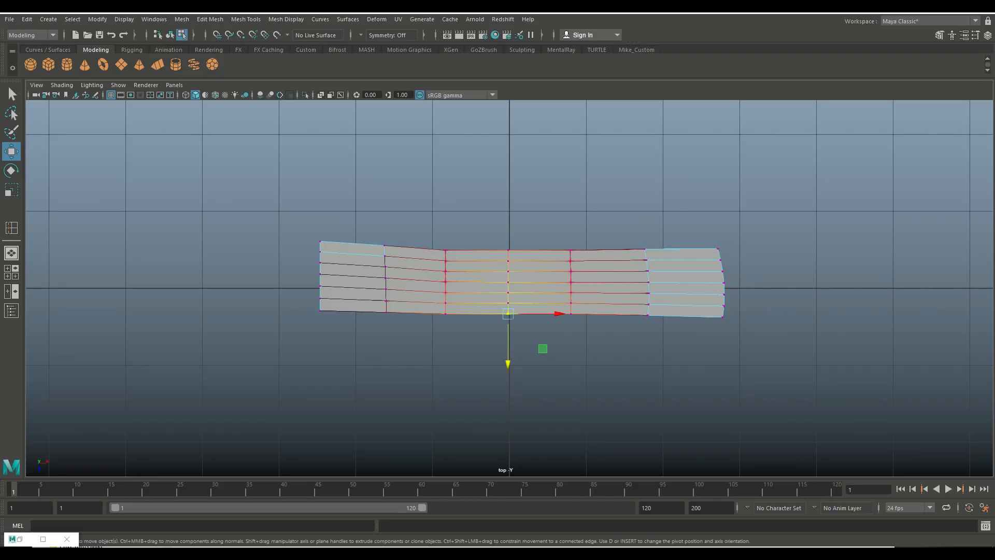
drag(508, 363, 508, 356)
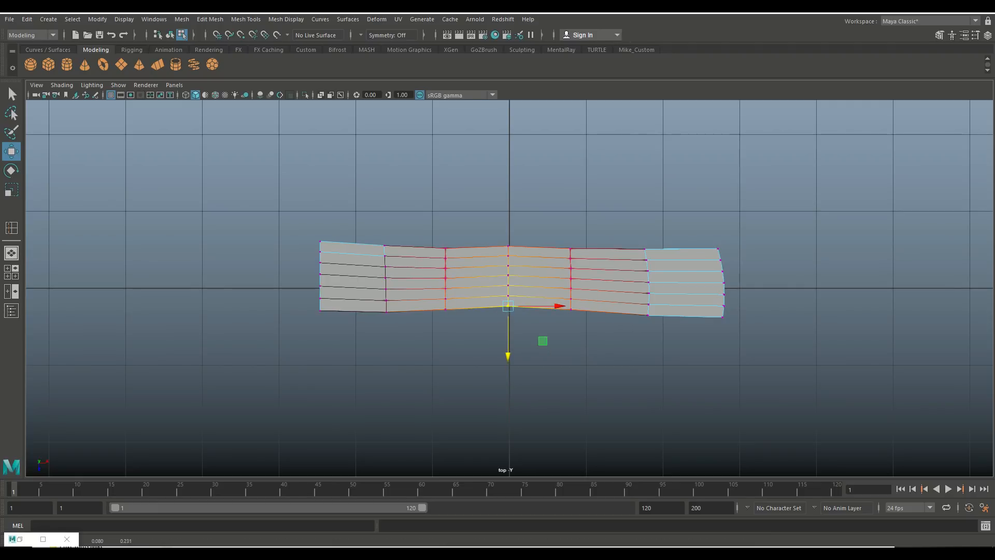
key(space)
key(space)
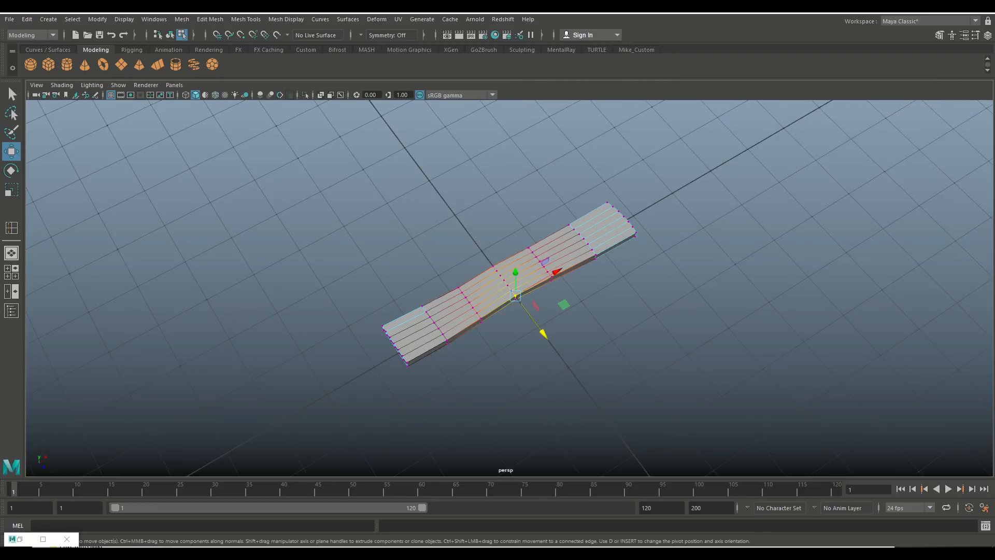
Duplicate the bar as a whole object and rotate the copy perpendicular to the original to form a cross.
click(715, 197)
alt+drag(715, 198, 684, 193)
right_drag(593, 253, 643, 237)
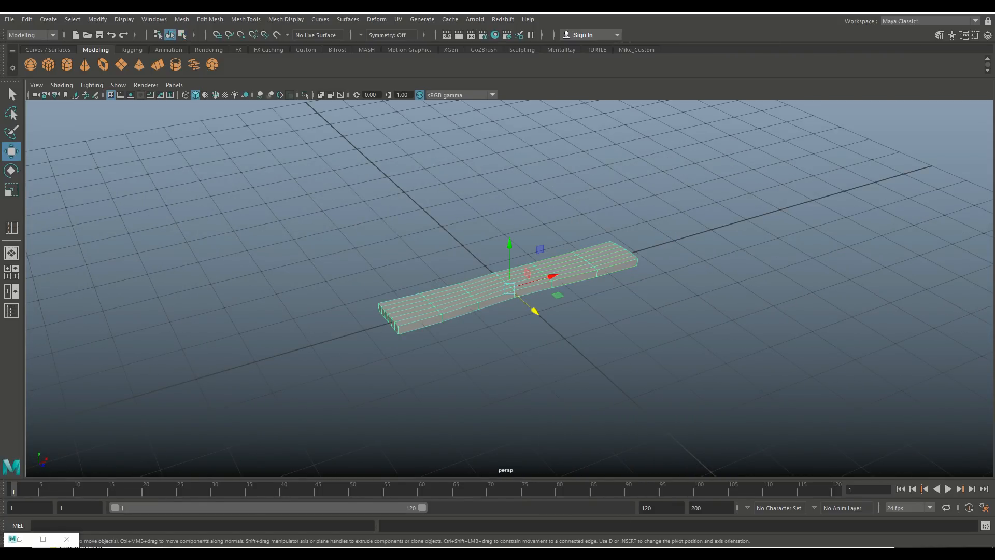
key(ctrl+d)
key(e)
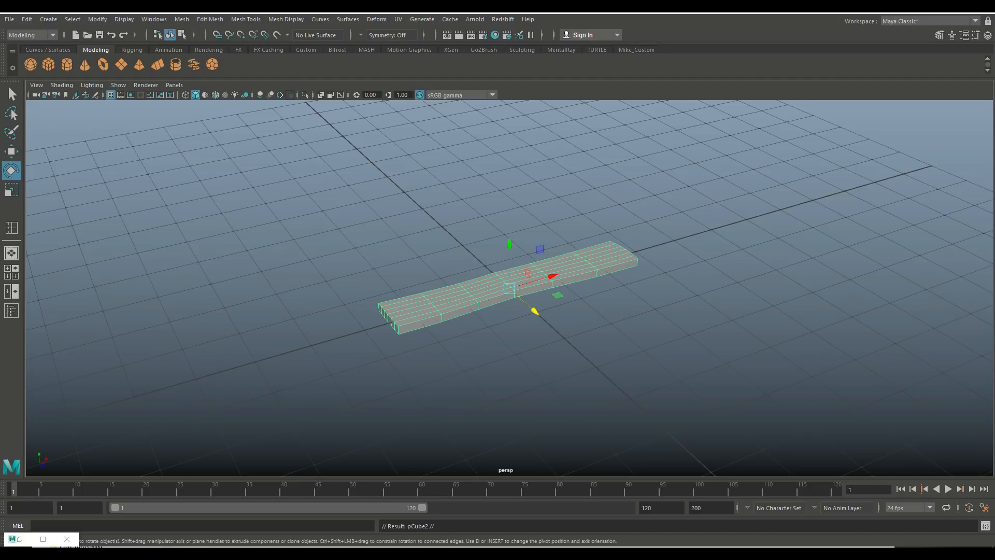
drag(502, 313, 518, 370)
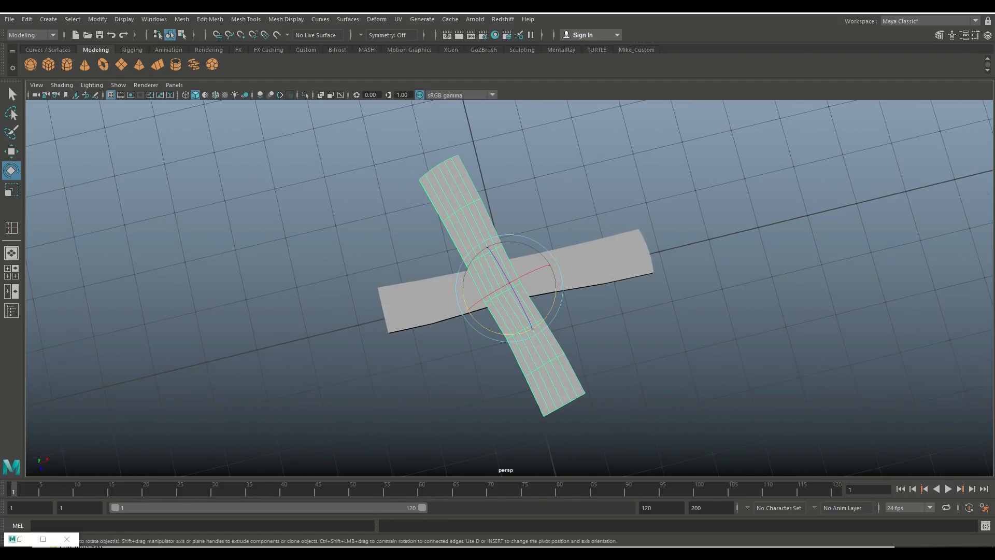
drag(545, 310, 584, 222)
Select both crossed bars and merge them with a Boolean Union.
key(w)
shift+click(575, 224)
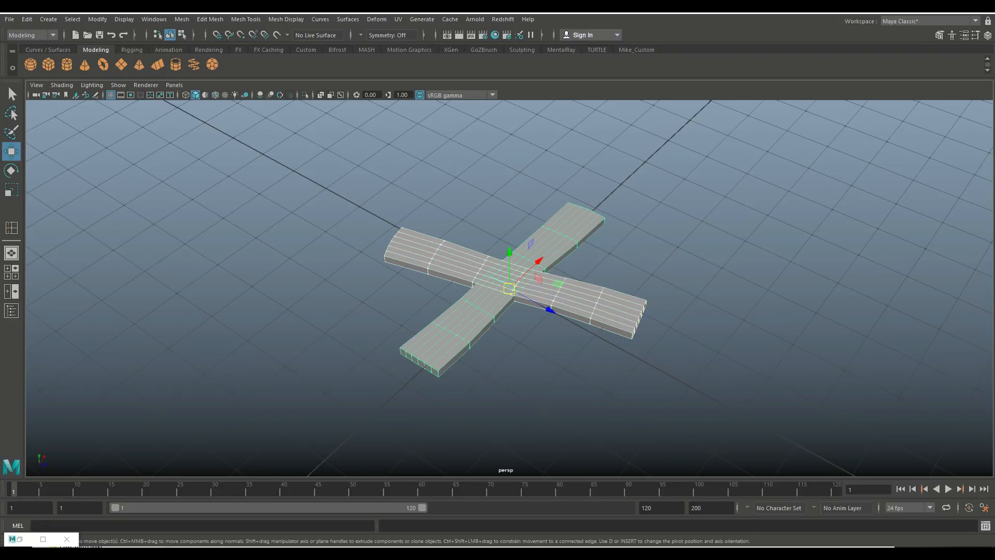
click(182, 19)
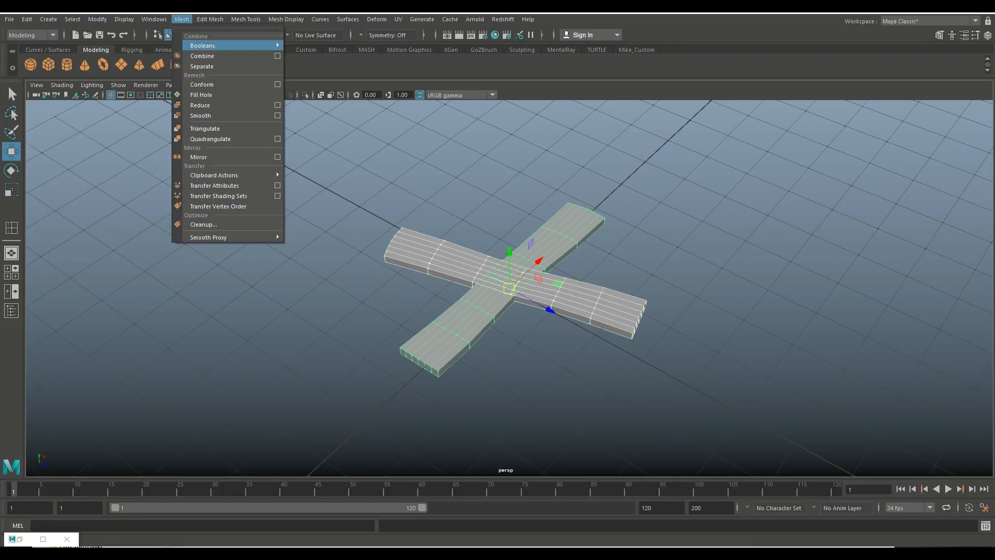
mouse_move(207, 45)
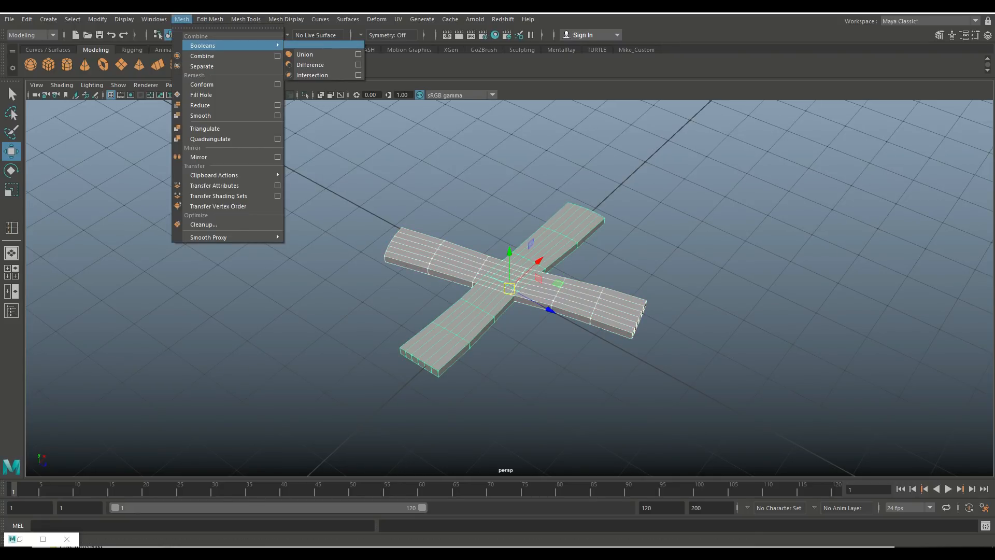
click(311, 55)
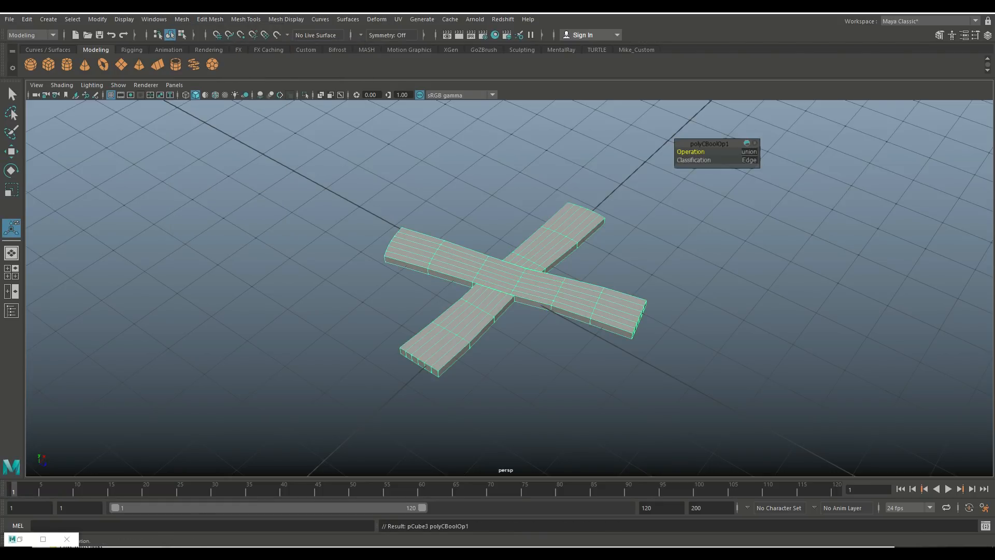
Create a polygon cylinder and raise it about 3.15 units above the cross.
alt+drag(508, 291, 509, 141)
scroll(456, 293, down, 4)
click(67, 64)
key(w)
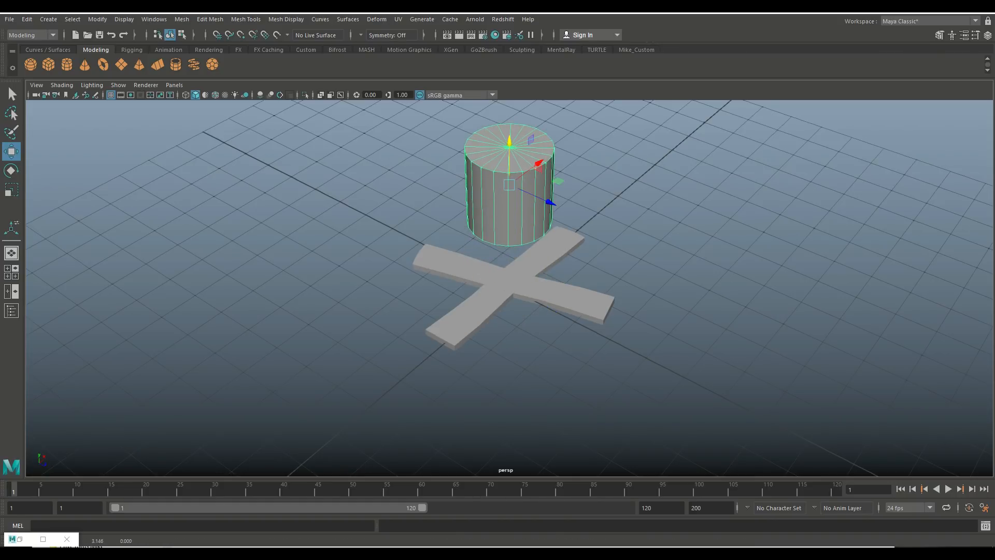
Set the cylinder's Subdivisions Caps to 0.
key(ctrl+a)
click(874, 112)
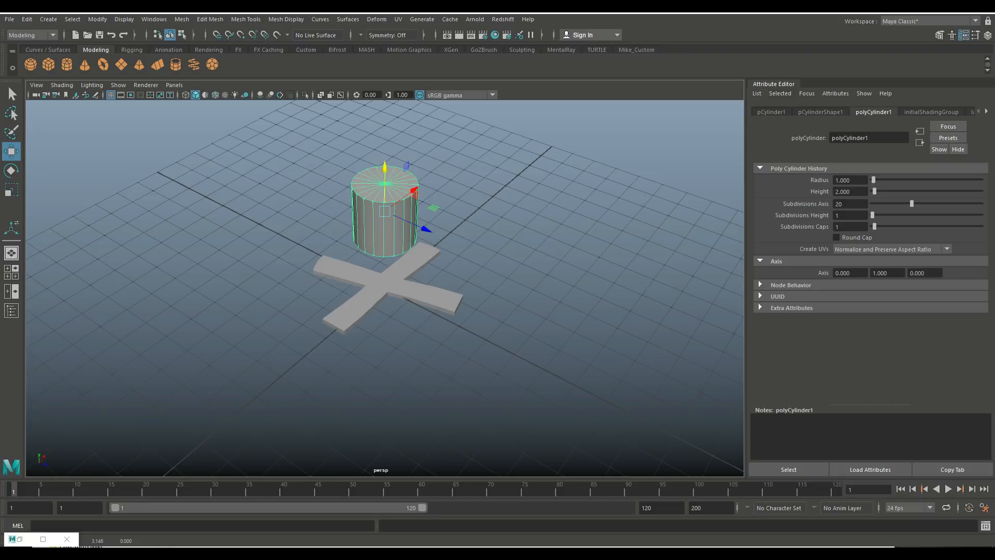
double_click(841, 226)
text(0)
key(Return)
Delete the top and bottom cap faces of the cylinder above the cross, leaving an open tube.
alt+drag(385, 259, 386, 311)
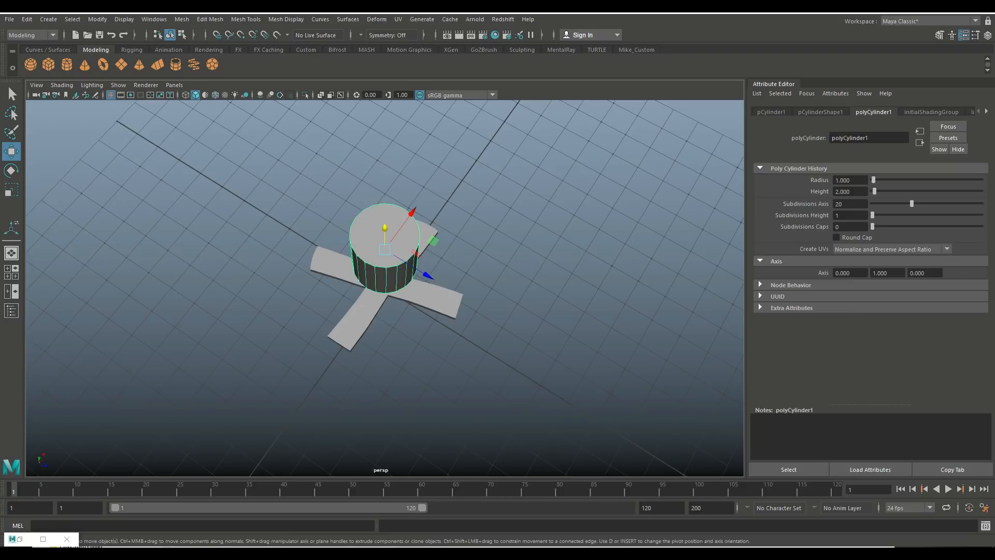
right_drag(375, 223, 380, 243)
click(384, 235)
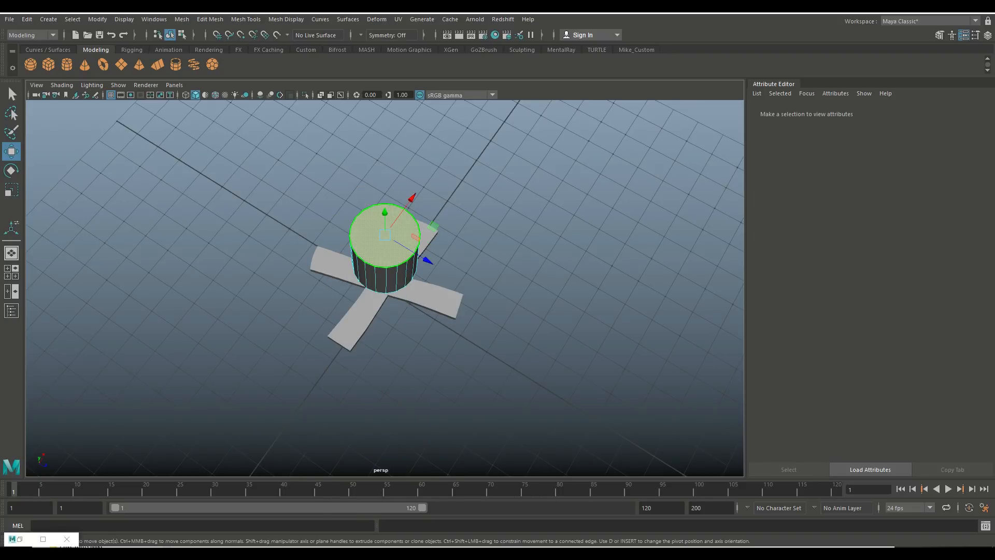
key(Delete)
key(ctrl+z)
key(Delete)
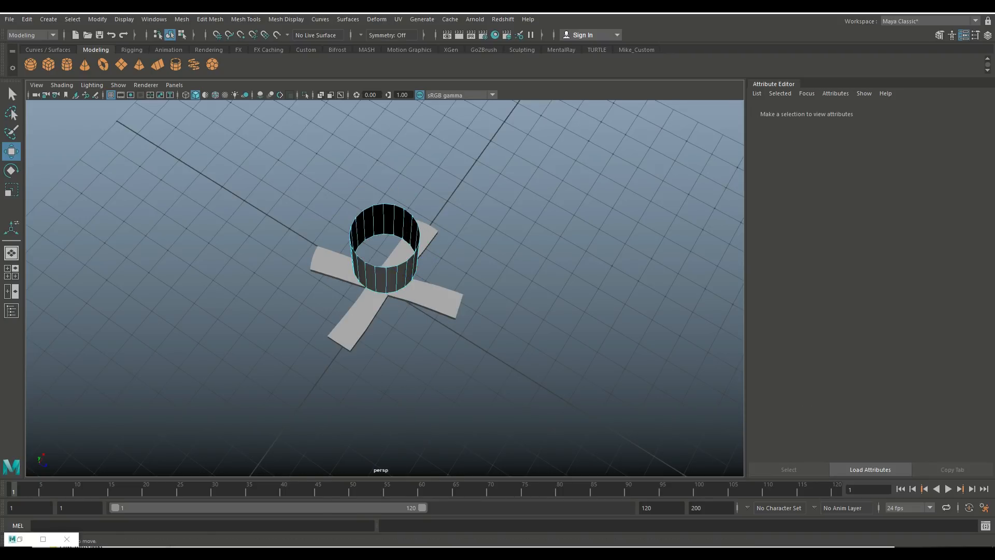
Lower the open cylinder toward the cross as a whole object and scale it uniformly to about 0.53.
alt+drag(386, 290, 386, 223)
right_drag(384, 205, 440, 158)
drag(385, 141, 385, 205)
key(r)
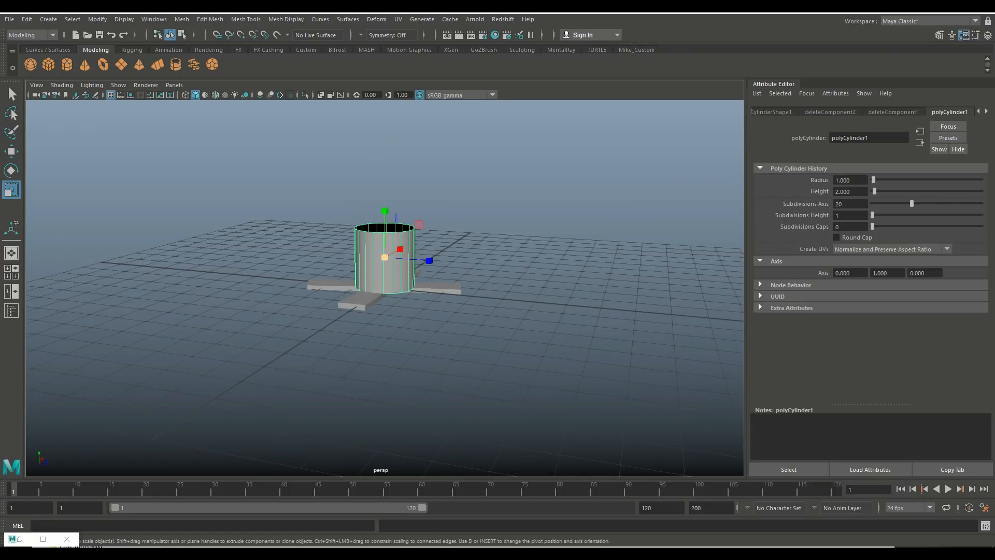
drag(384, 257, 361, 257)
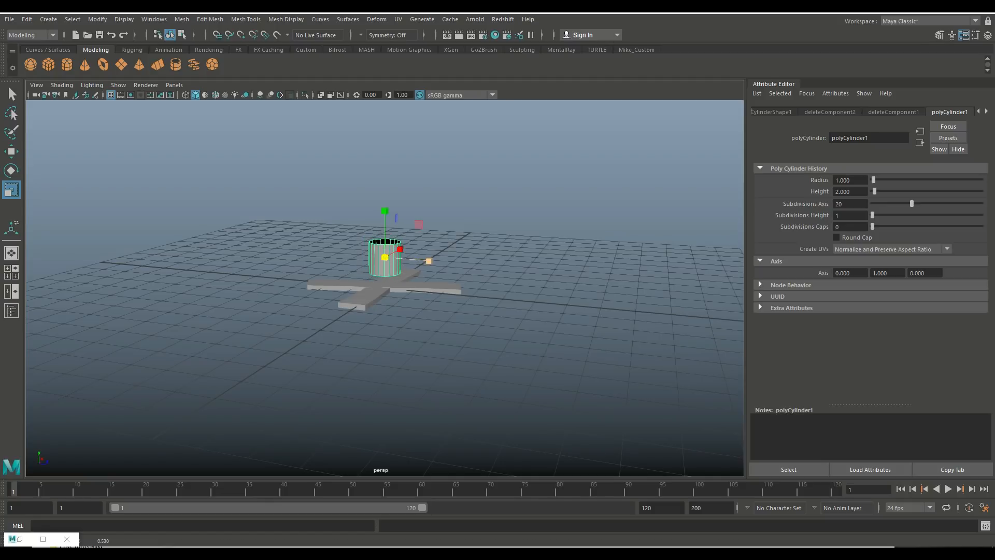
Move the cylinder down closer to the cross and reduce its uniform scale to about 0.38.
key(w)
drag(385, 209, 456, 270)
key(f)
scroll(385, 223, down, 4)
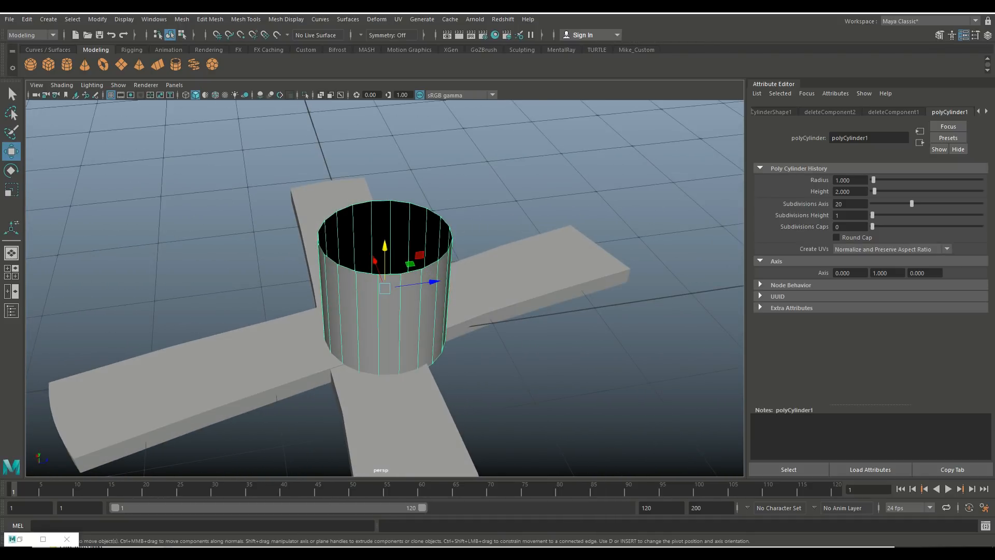
key(r)
drag(384, 288, 356, 288)
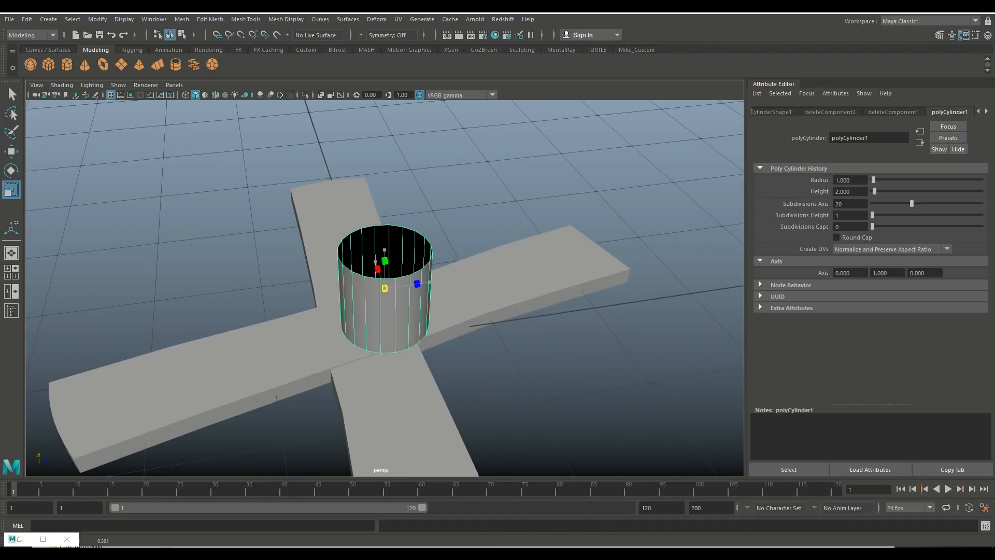
Centre the cylinder horizontally over the intersection of the bars and lower it until it rests on the cross.
key(w)
drag(435, 281, 529, 353)
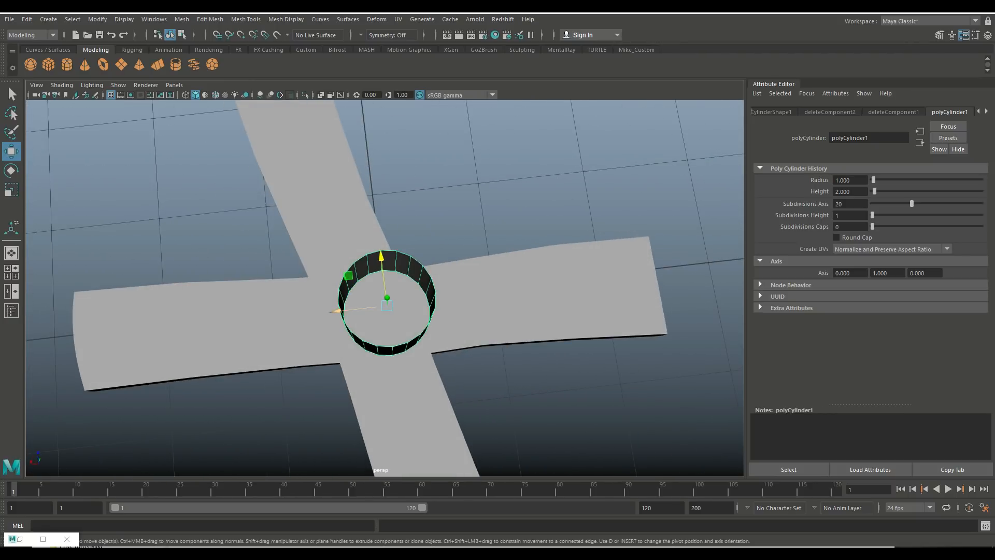
drag(336, 312, 516, 218)
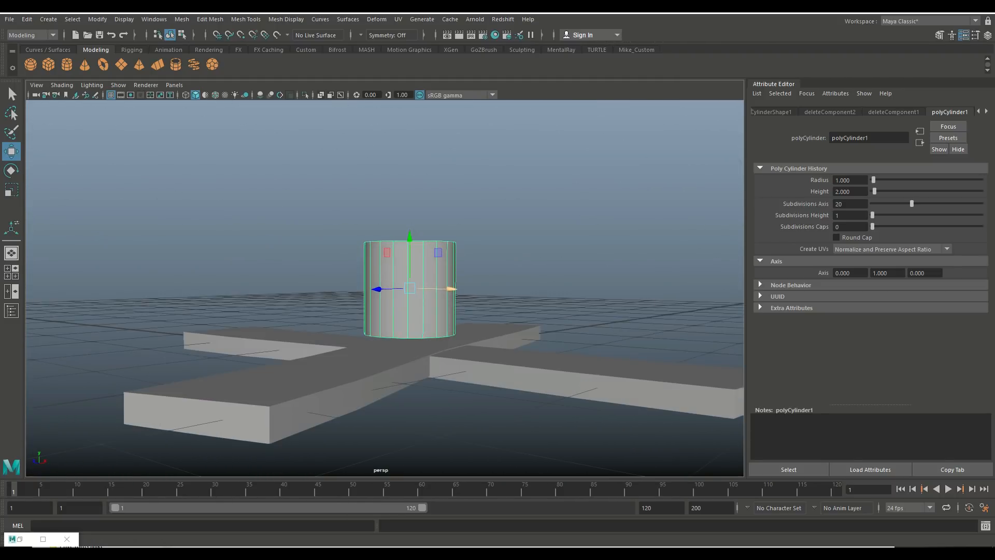
drag(410, 238, 409, 252)
Scale the cylinder's top ring of vertices slightly inward and lower it to form a short tapered base.
right_drag(427, 252, 377, 252)
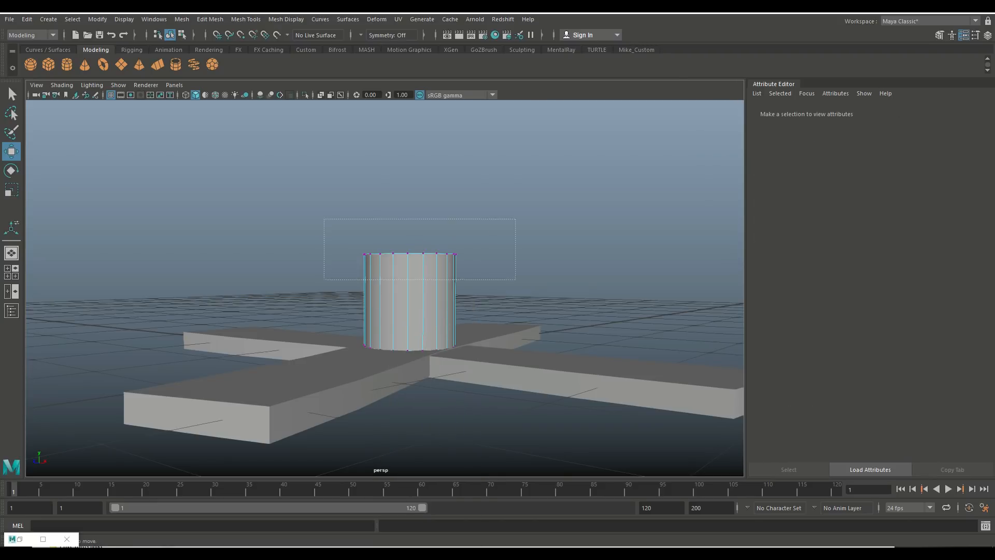
drag(515, 279, 515, 280)
key(r)
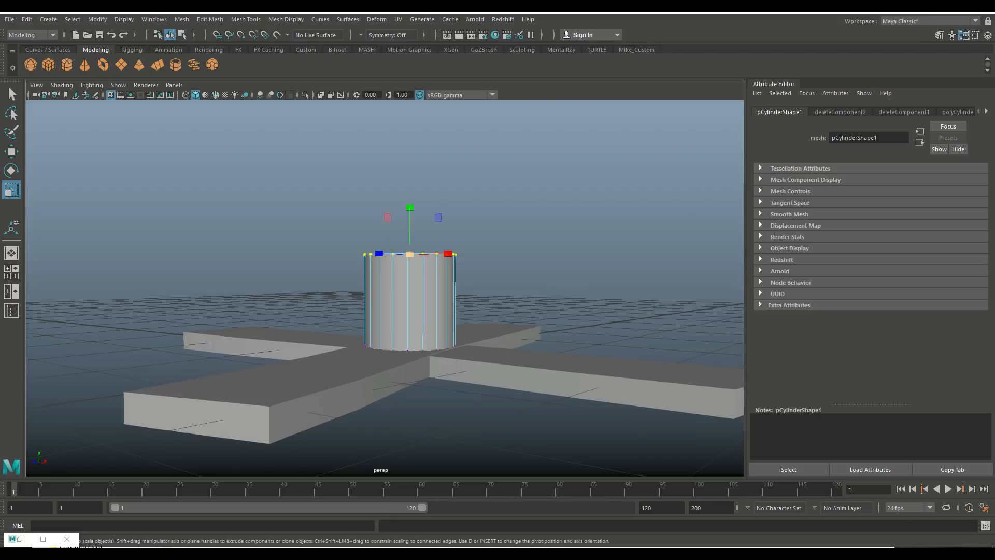
drag(410, 254, 409, 287)
key(w)
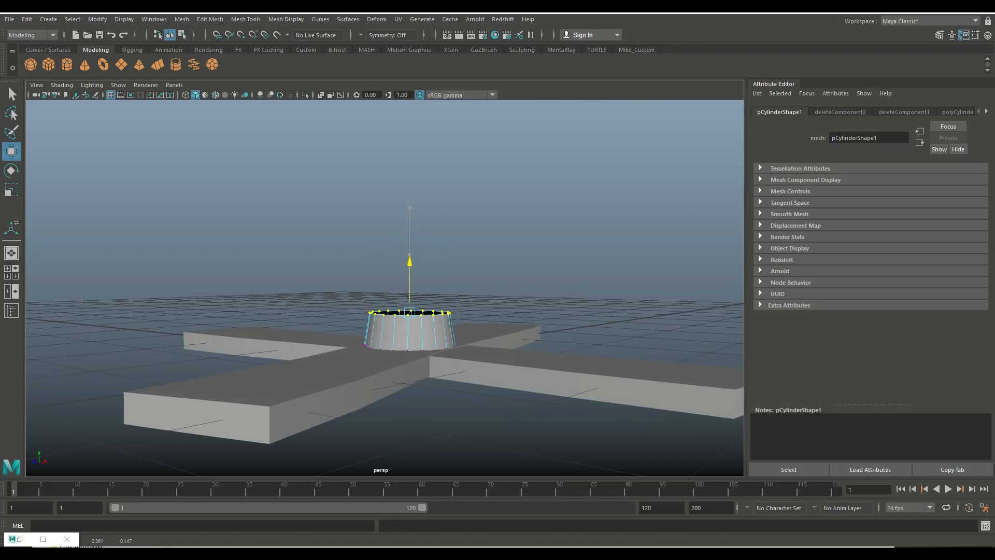
Extrude the tapered base's top edge loop upward by about 0.24 units and tilt the new rim slightly.
alt+right_drag(409, 287, 456, 296)
alt+middle_drag(456, 295, 455, 231)
alt+drag(455, 231, 455, 241)
right_drag(417, 278, 417, 228)
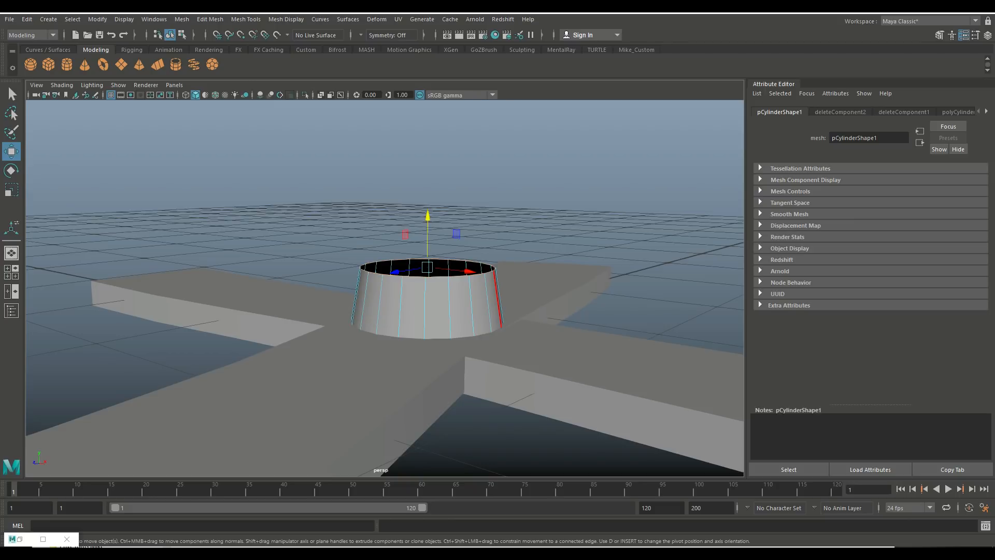
key(ctrl+e)
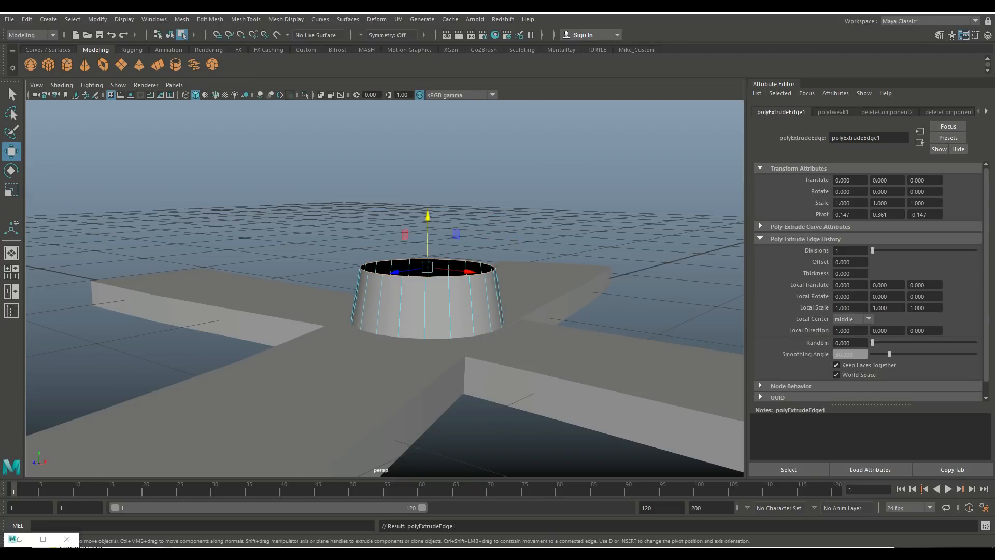
drag(428, 238, 402, 194)
key(e)
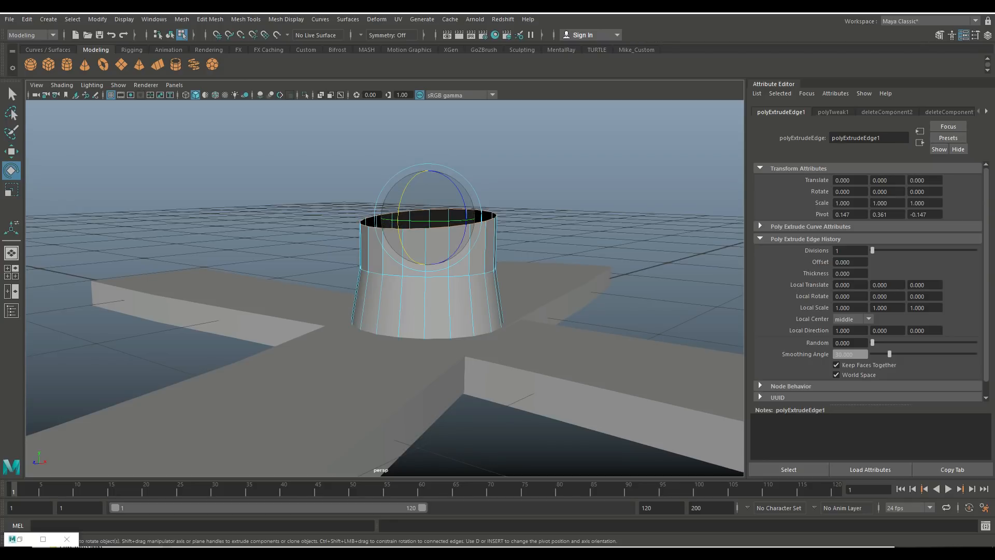
Extrude the stem's rim upward once more and scale the new top loop inward.
key(ctrl+e)
key(w)
drag(428, 182, 407, 122)
key(e)
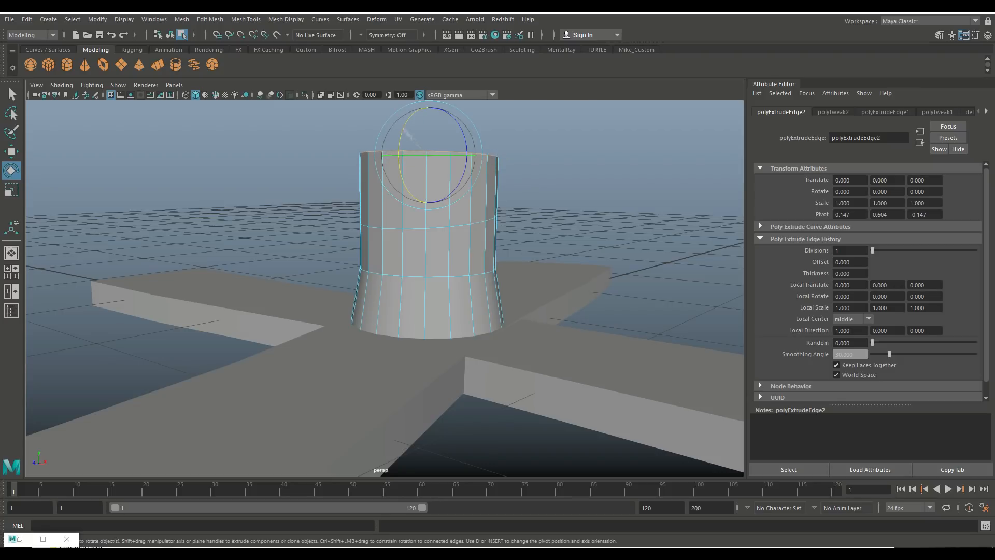
key(r)
drag(428, 155, 416, 155)
Scale the stem's upper middle edge loop slightly inward to smooth the taper, and clear the selection.
double_click(414, 229)
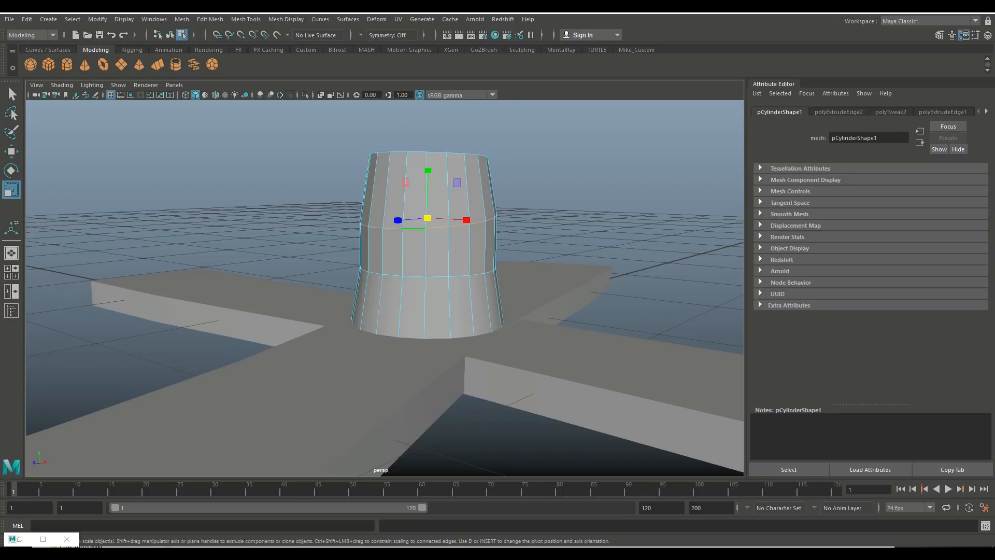
drag(428, 218, 426, 218)
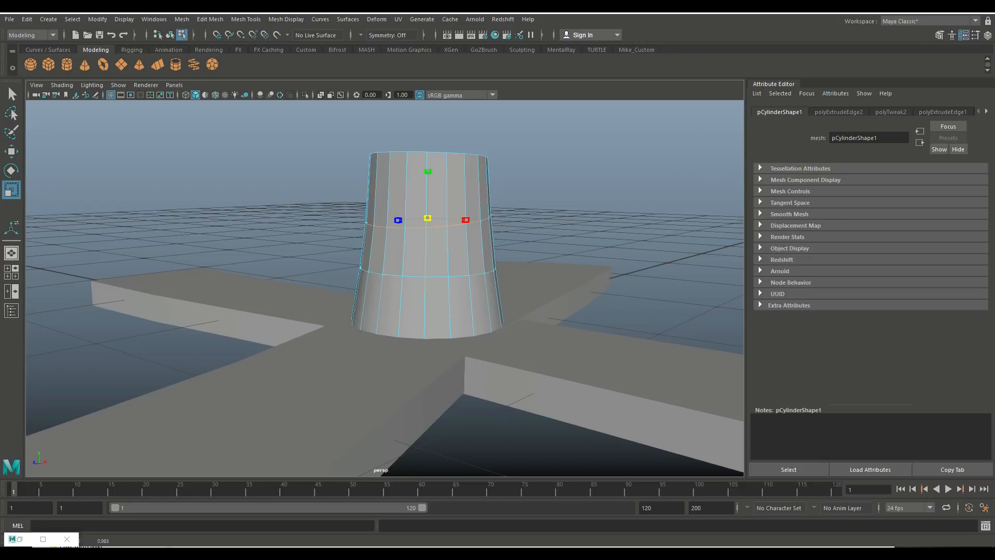
click(570, 171)
Create a second polygon cylinder and raise it about 2.74 units above the stem.
scroll(467, 233, down, 5)
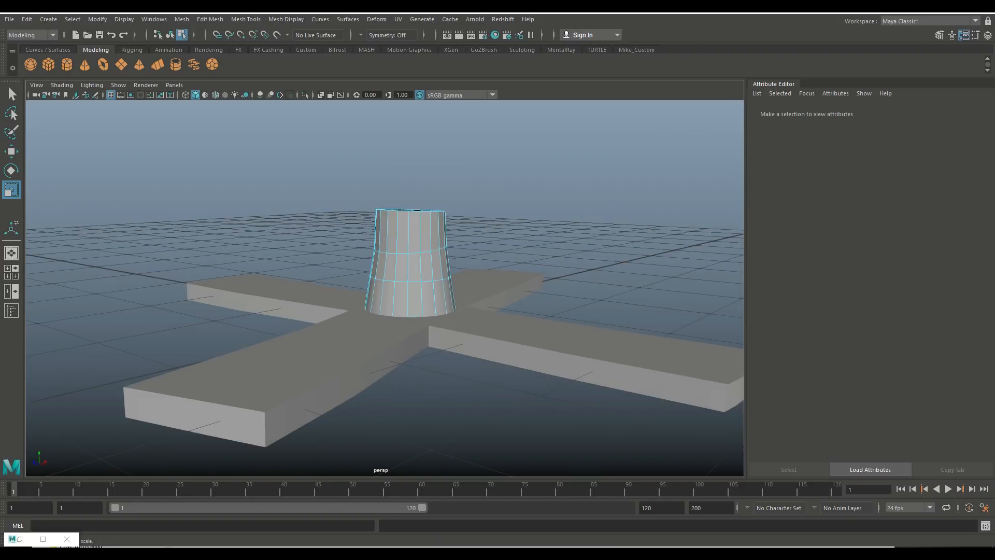
alt+drag(415, 249, 570, 251)
scroll(404, 259, down, 5)
alt+drag(404, 249, 540, 252)
scroll(560, 239, up, 5)
scroll(560, 239, down, 4)
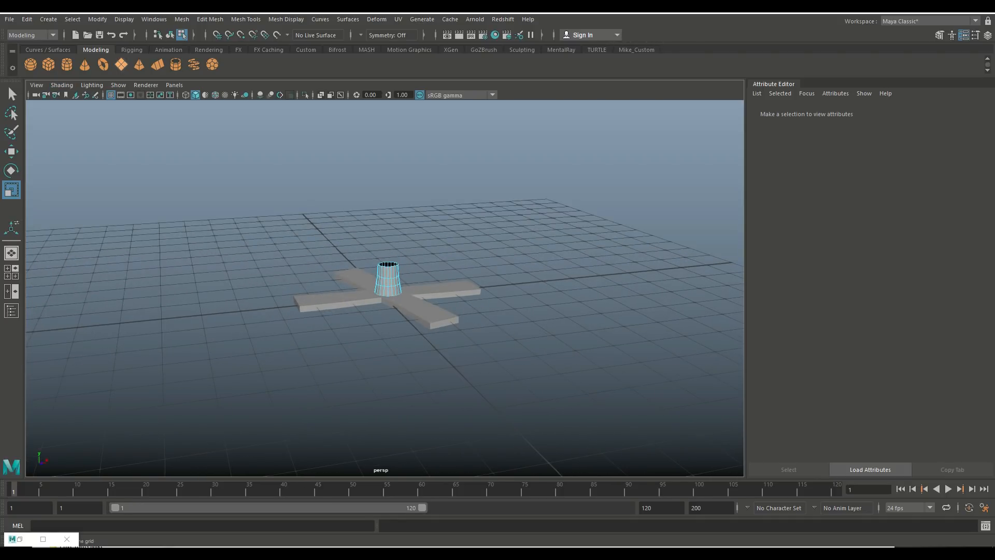
click(67, 65)
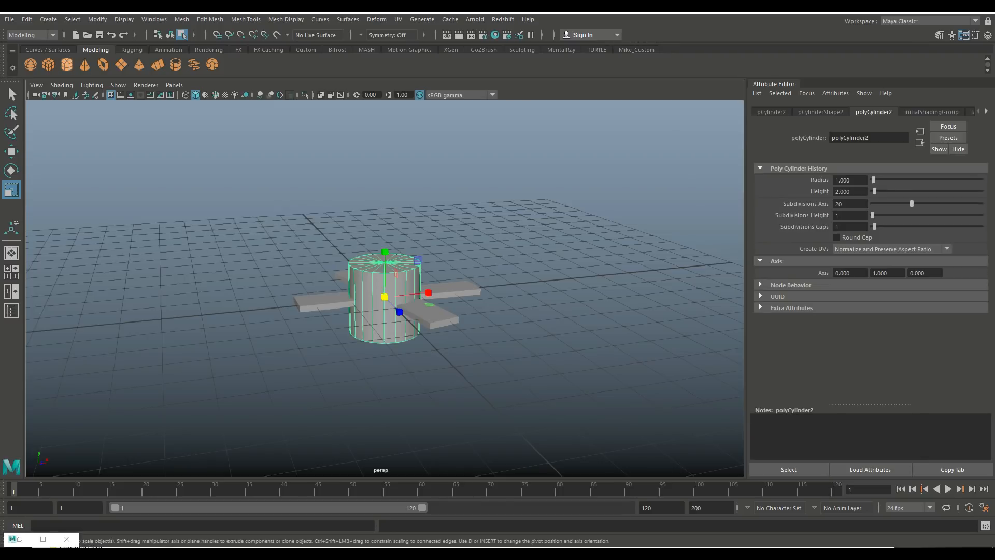
key(w)
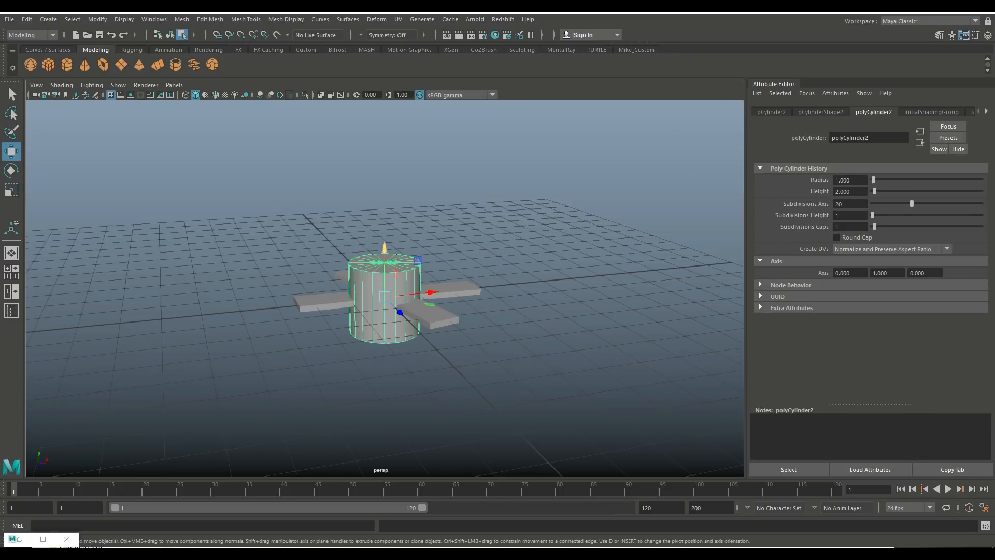
drag(384, 247, 385, 149)
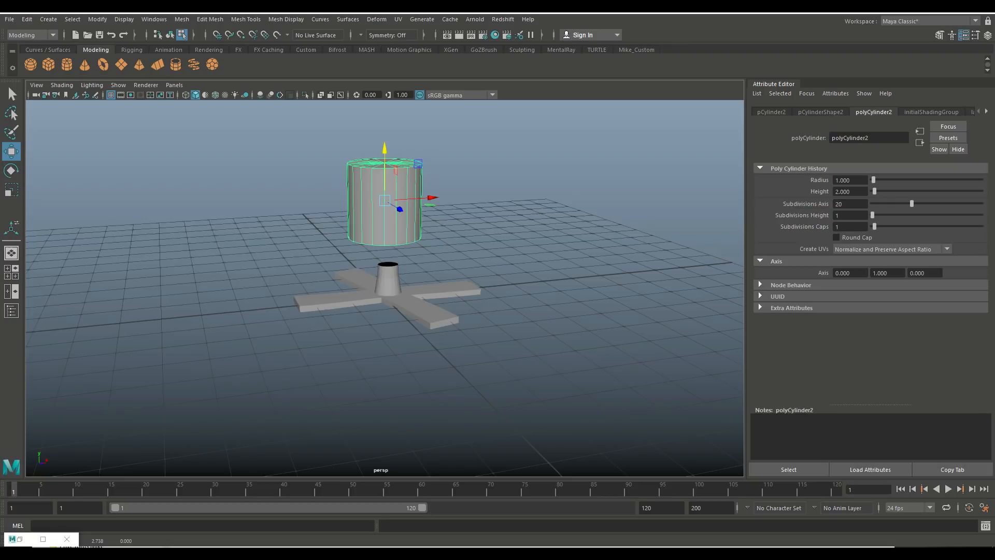
Set the second cylinder's Subdivisions Caps to 0 and delete its top and bottom cap faces.
key(Return)
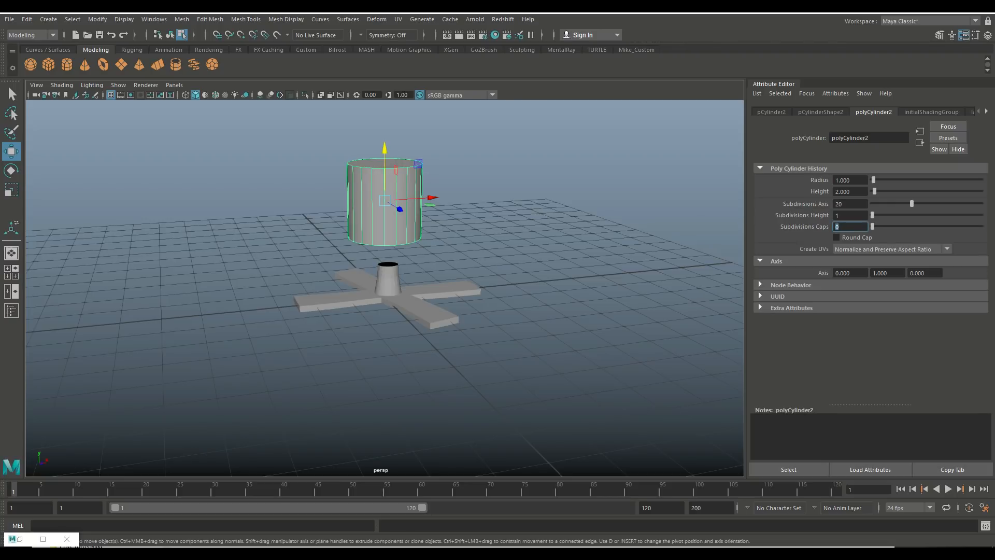
alt+drag(425, 233, 469, 306)
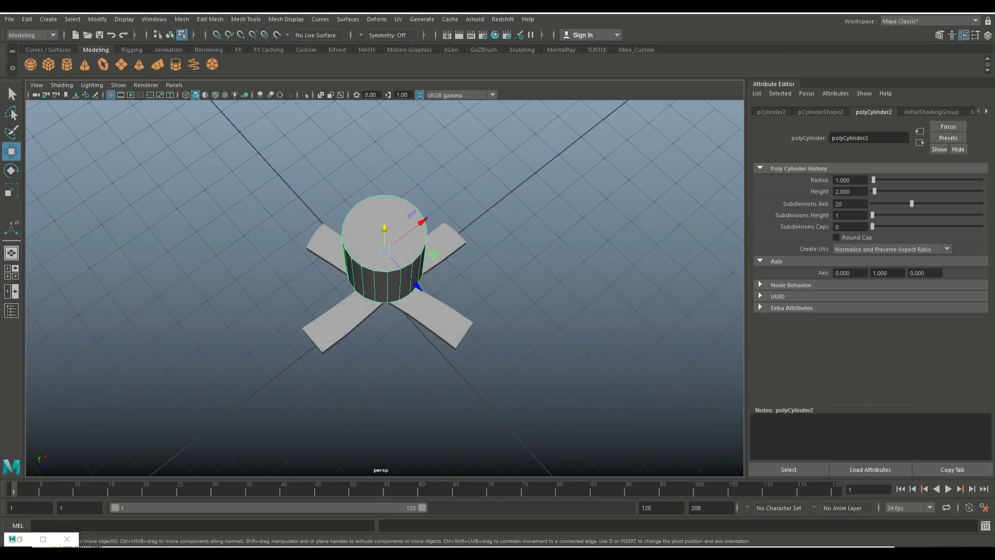
right_drag(382, 215, 383, 244)
click(384, 243)
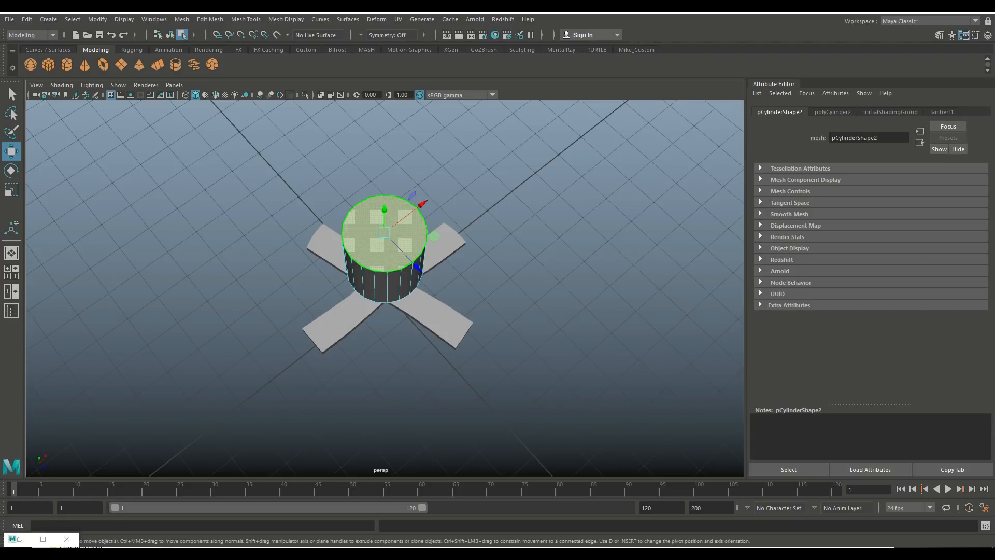
key(Delete)
click(386, 255)
key(Delete)
scroll(406, 281, down, 4)
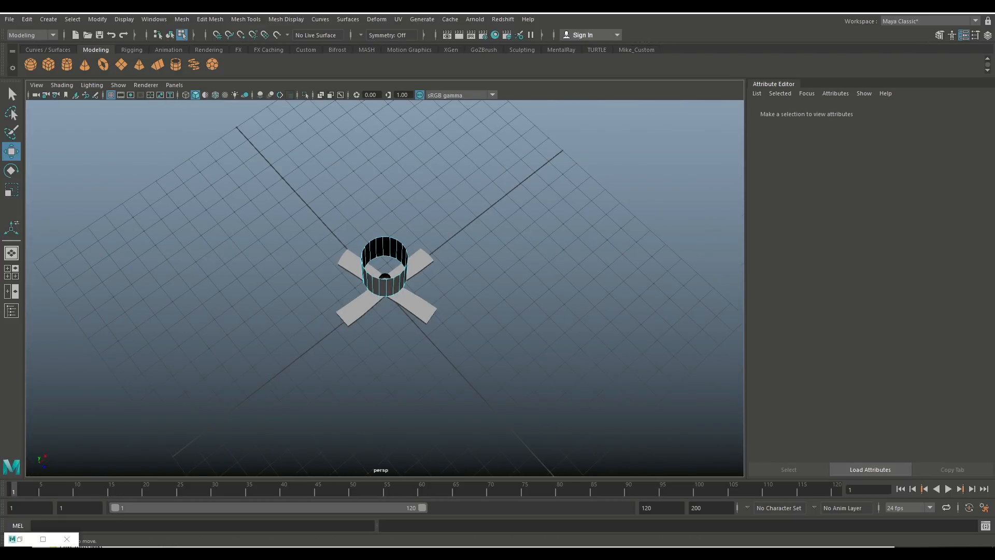
Select the upper cylinder's bottom edge loop and scale it outward horizontally into a wide, flared cone.
alt+drag(406, 281, 423, 208)
scroll(423, 207, up, 6)
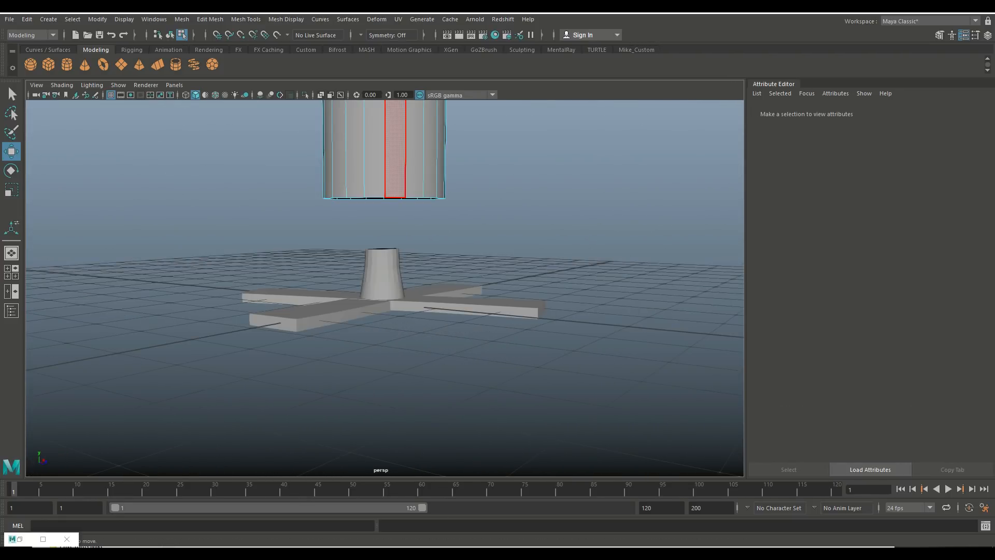
alt+middle_drag(390, 165, 410, 217)
right_drag(409, 217, 406, 193)
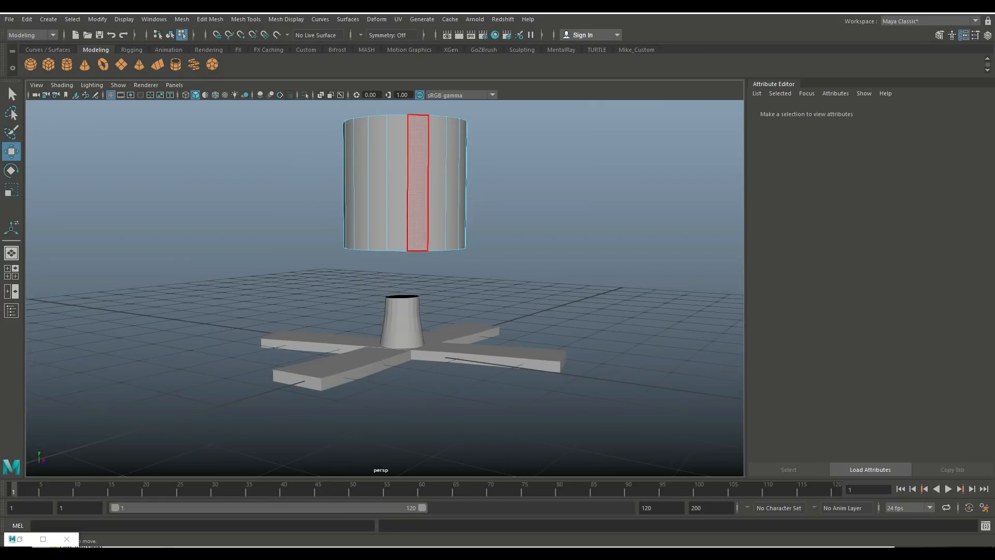
double_click(397, 251)
scroll(404, 249, down, 5)
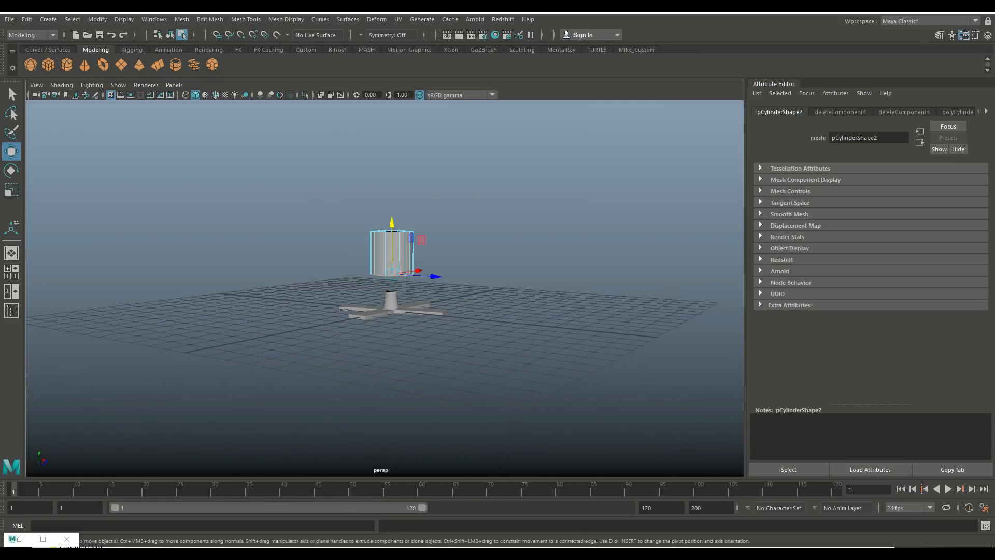
key(r)
ctrl+drag(392, 227, 578, 227)
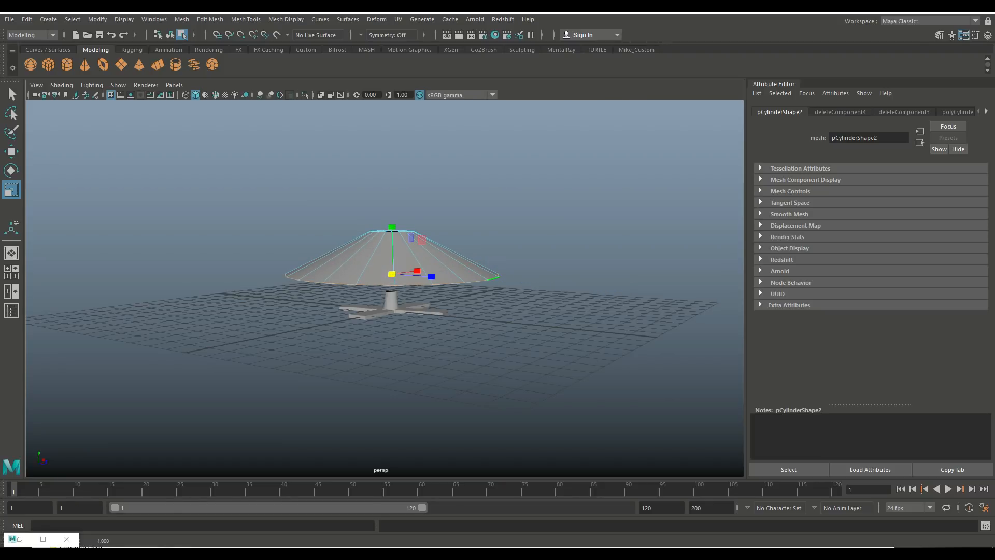
Scale the flared cone down uniformly as a whole object and lower it closer to the stem.
mouse_move(415, 249)
alt+mouse_down()
mouse_move(418, 281)
mouse_move(422, 266)
alt+mouse_up()
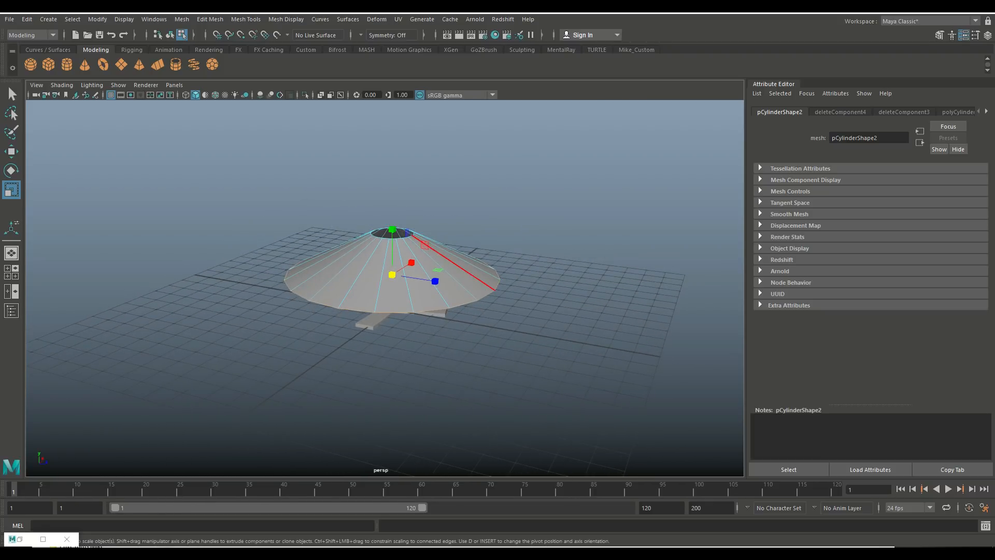
right_drag(458, 254, 508, 238)
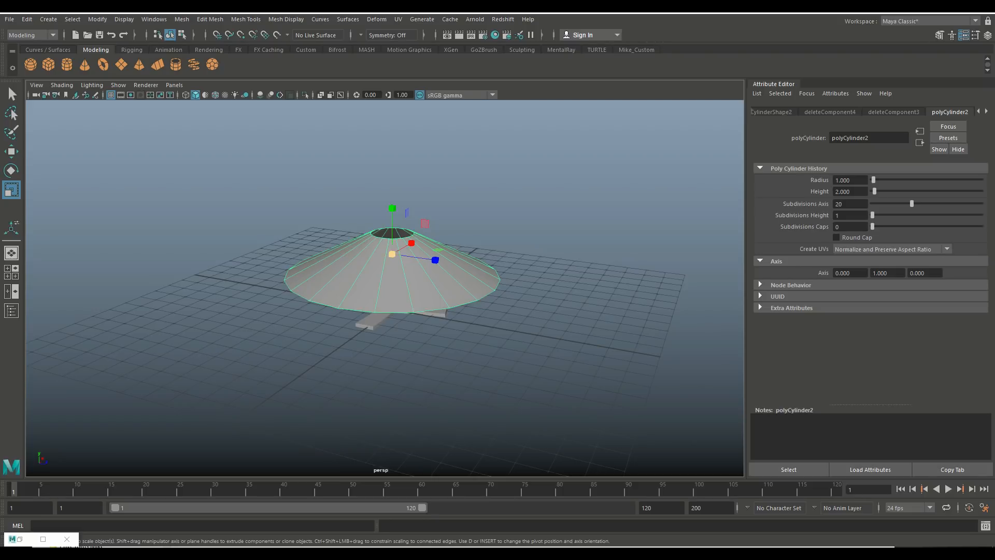
drag(392, 254, 368, 238)
key(w)
mouse_move(391, 202)
mouse_down()
mouse_move(392, 225)
mouse_move(387, 194)
mouse_move(377, 206)
mouse_move(392, 209)
mouse_move(403, 195)
mouse_up()
scroll(392, 209, up, 5)
scroll(403, 207, up, 5)
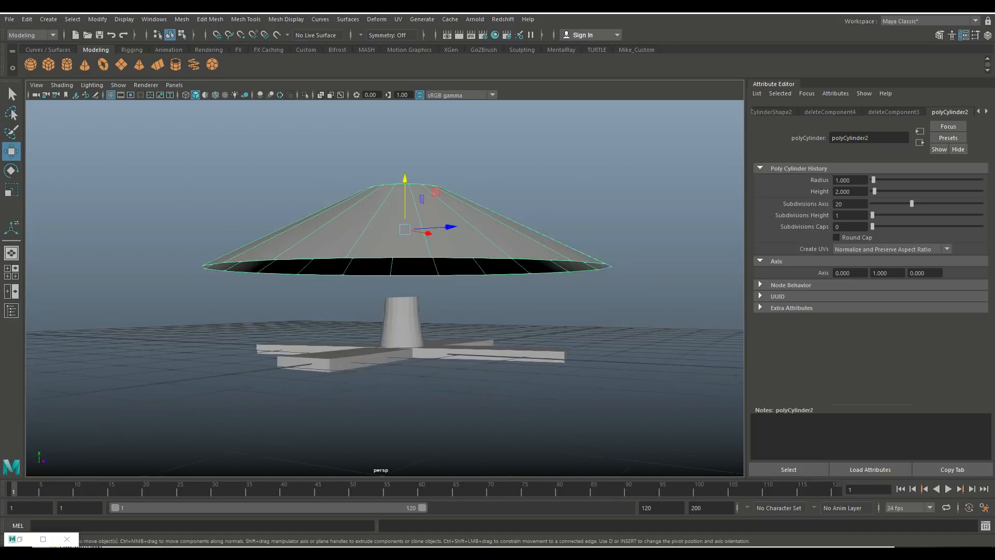
Select the stem's top edge loop and extrude it upward twice, first to a height of about 1.34 units, ending inside the cone.
click(408, 324)
right_click(410, 322)
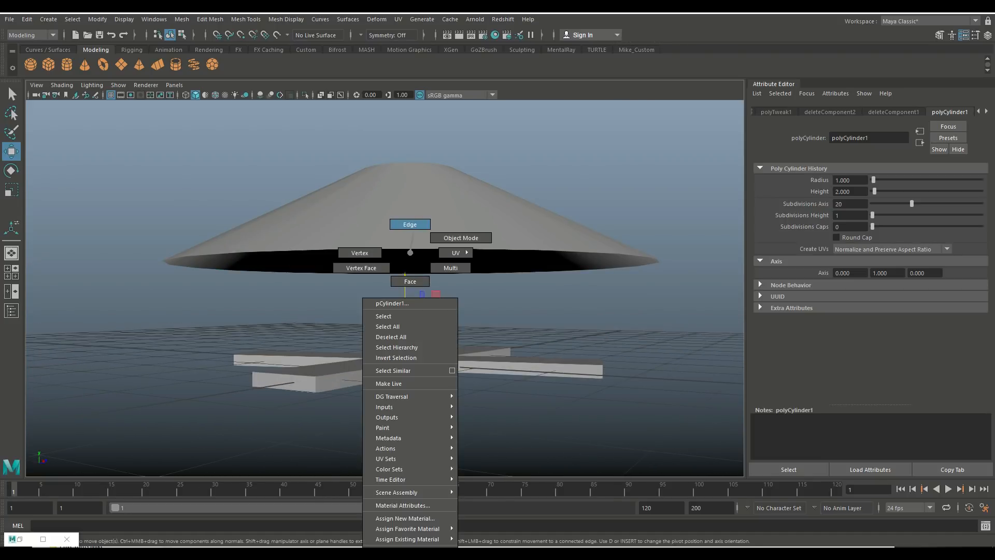
click(410, 224)
scroll(410, 228, up, 5)
double_click(430, 314)
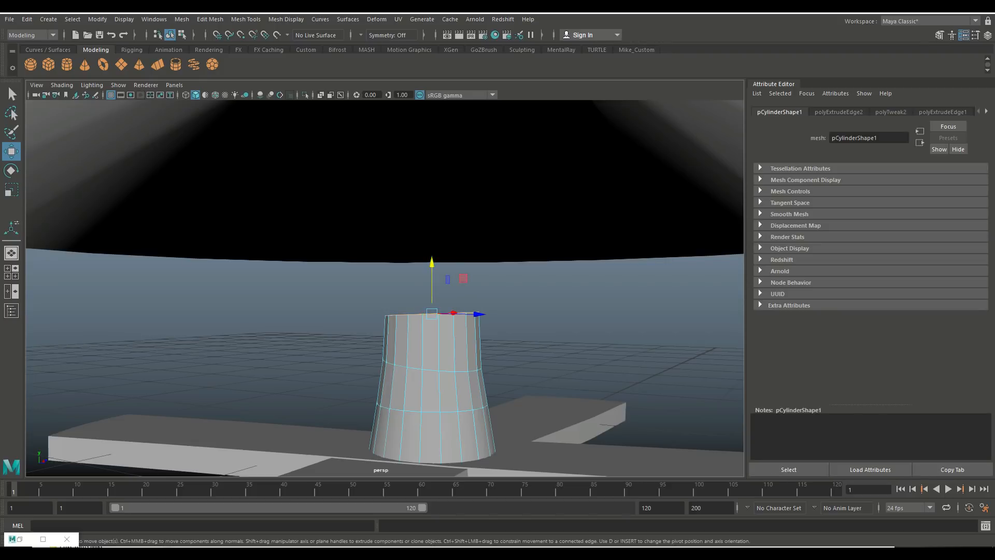
key(ctrl+e)
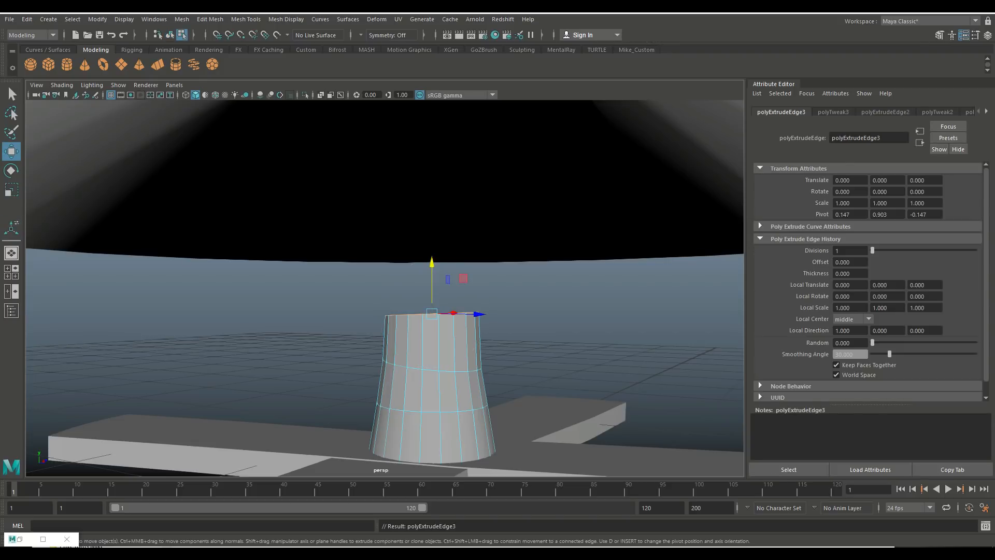
drag(432, 290, 432, 215)
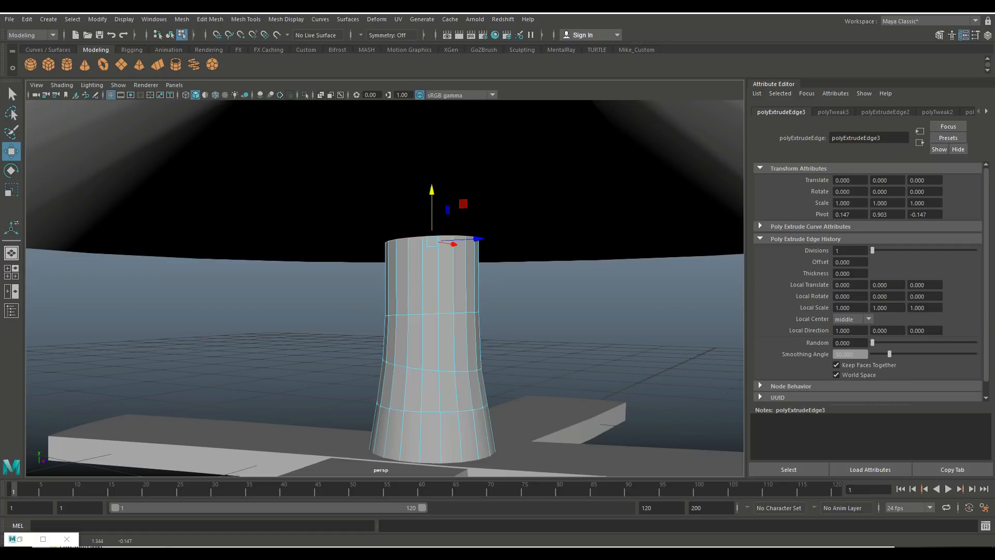
key(ctrl+e)
key(w)
drag(432, 214, 432, 92)
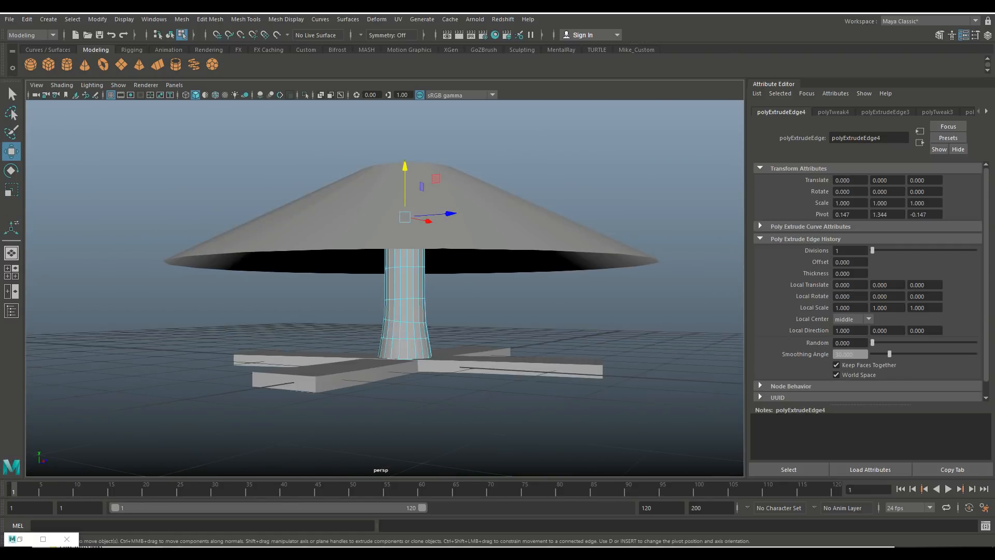
Return to object selection and lower the flared cone slightly over the stem.
scroll(385, 288, down, 2)
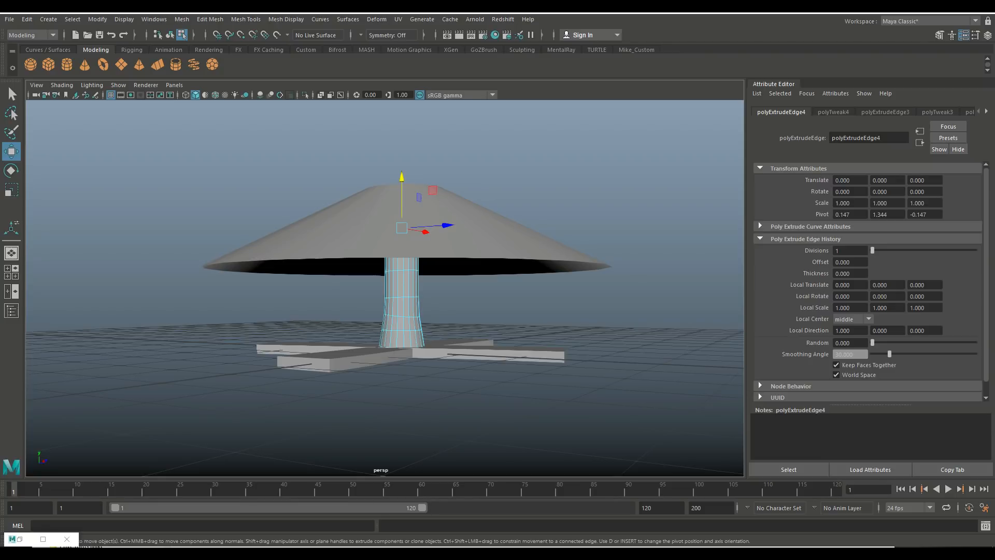
alt+drag(363, 269, 401, 299)
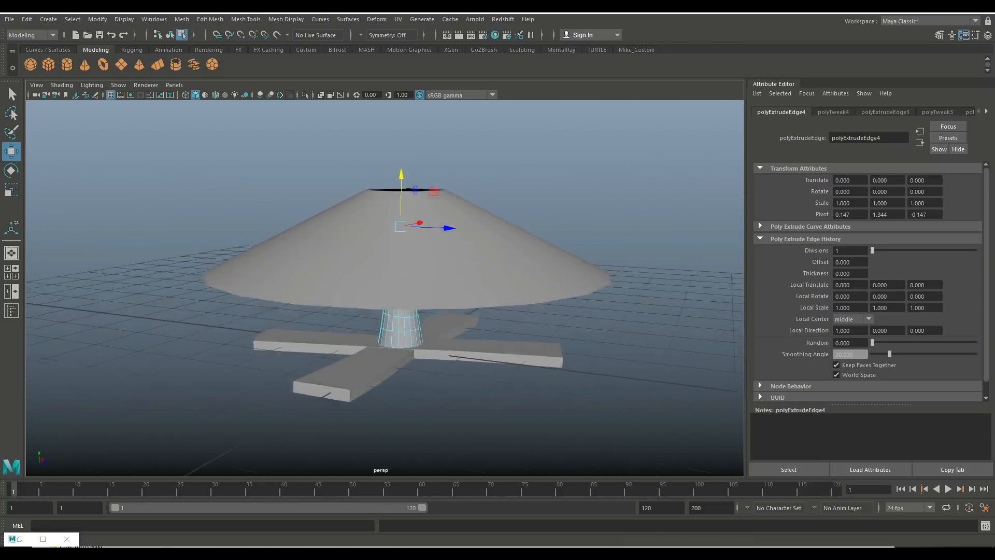
right_drag(461, 213, 511, 202)
drag(406, 179, 405, 188)
Turn on soft selection, adjust its falloff radius, and rotate an edge on the cone's lower rim to bend it.
right_drag(573, 251, 576, 225)
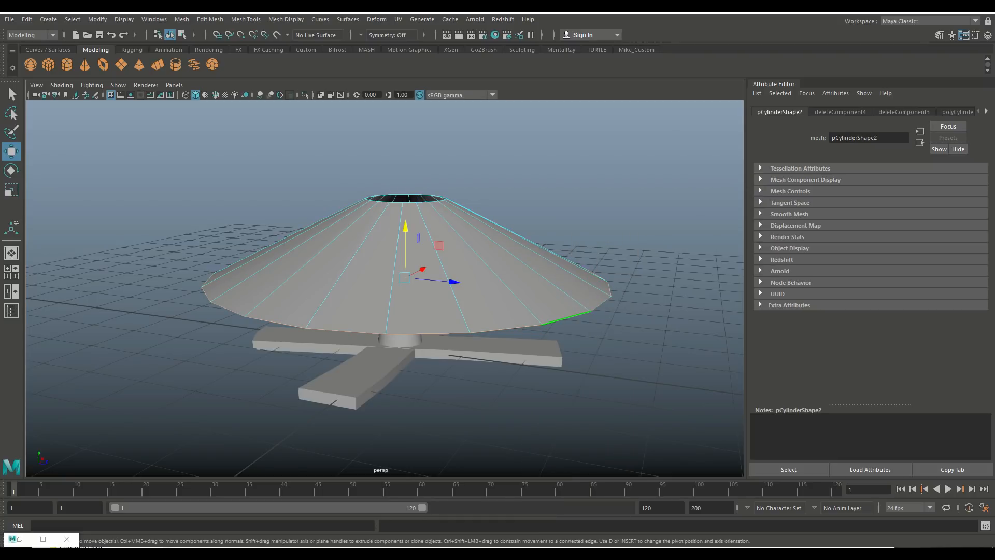
key(e)
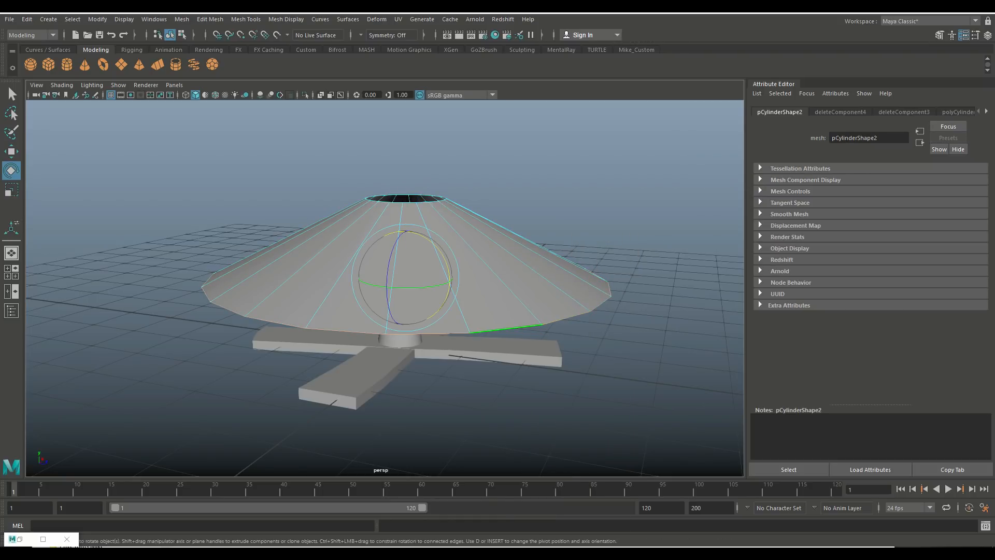
drag(388, 285, 353, 305)
scroll(404, 282, down, 5)
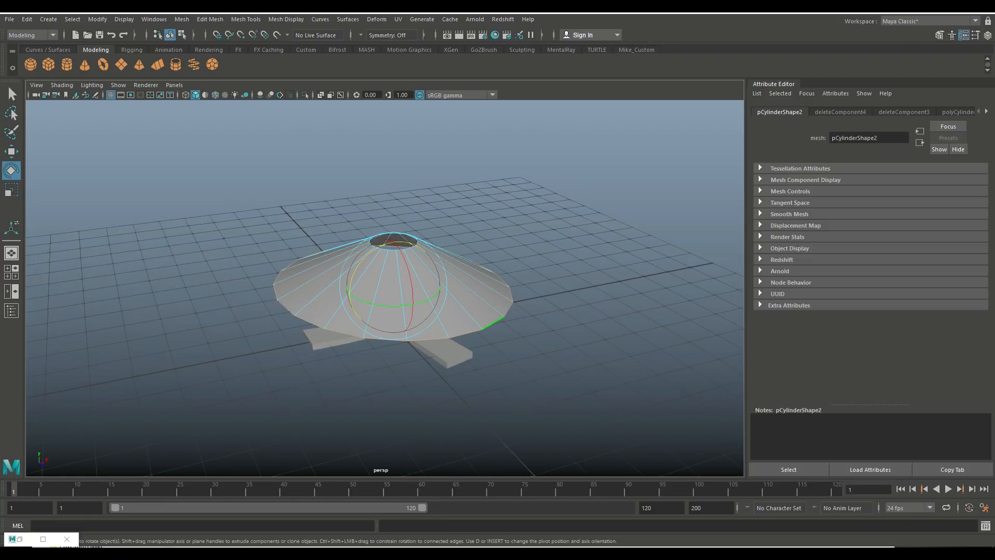
click(494, 323)
key(b)
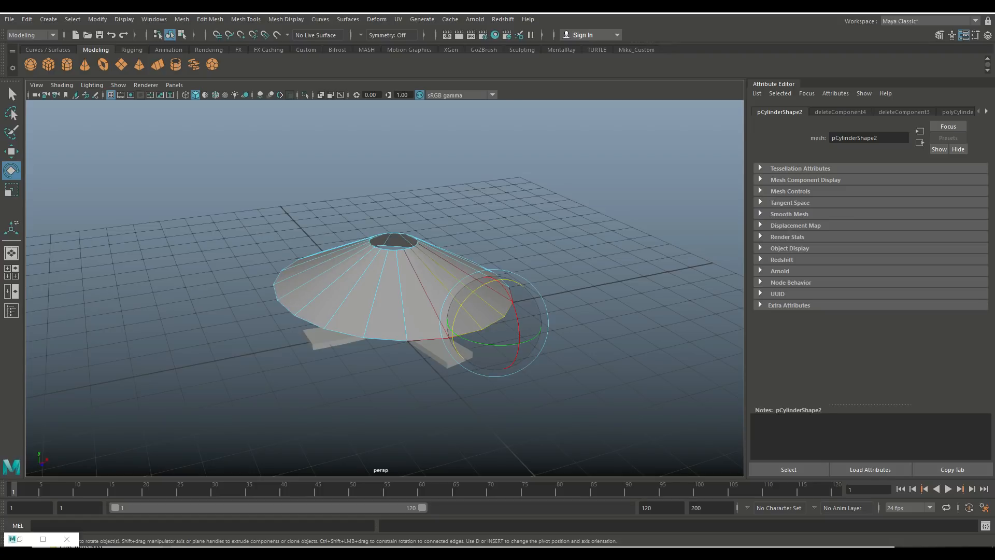
key(b)
drag(470, 297, 620, 265)
Rotate more edges around the cone's lower rim with soft selection to give it an uneven, wavy outline.
key(w)
click(357, 317)
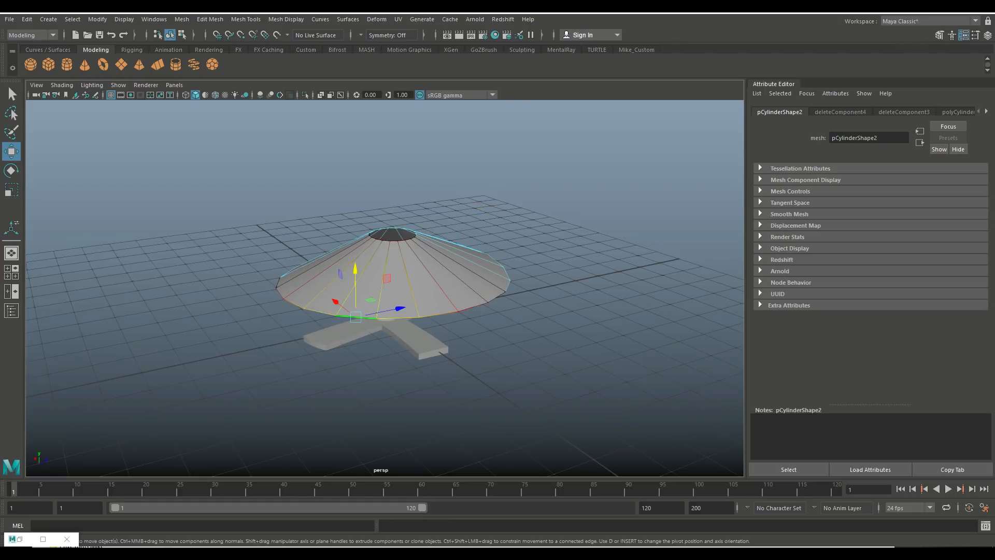
key(e)
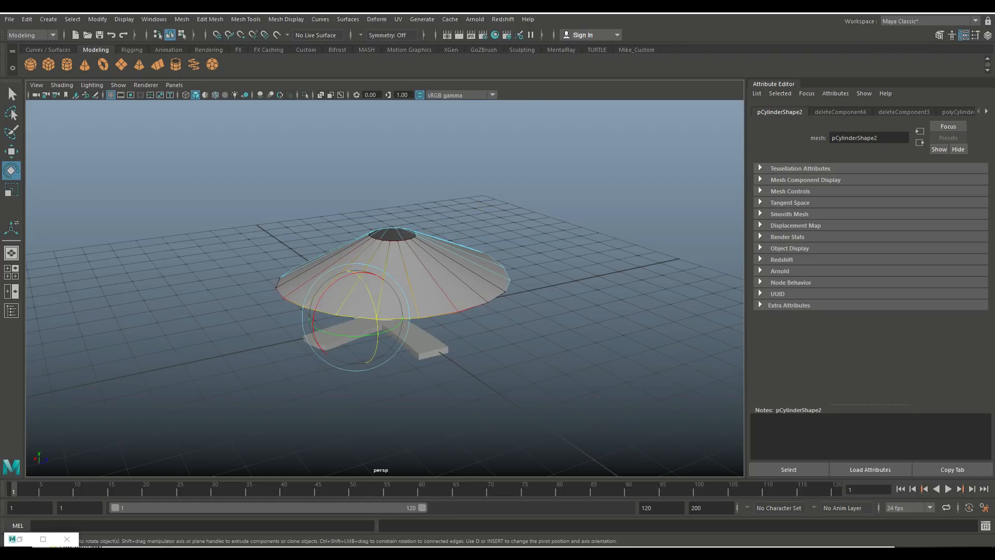
drag(365, 283, 578, 293)
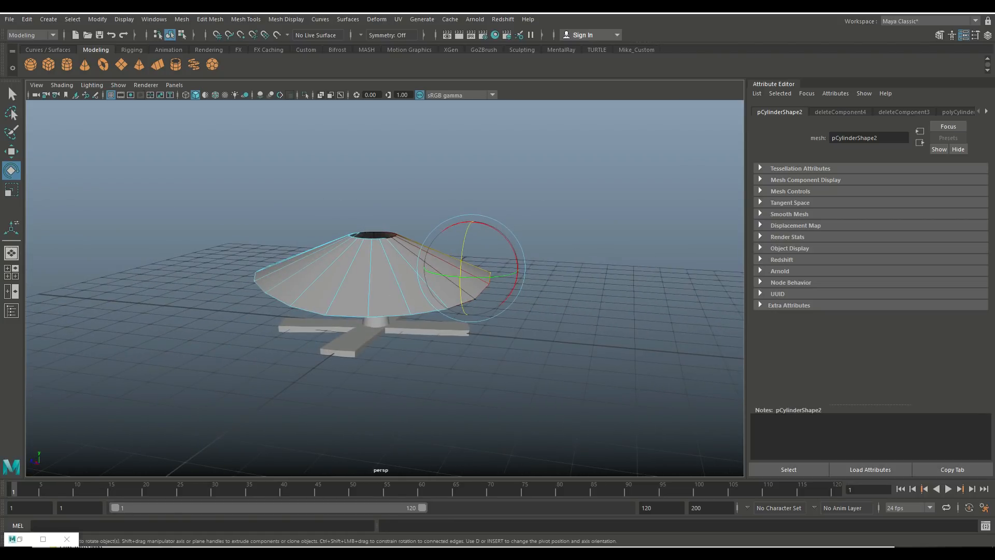
click(347, 316)
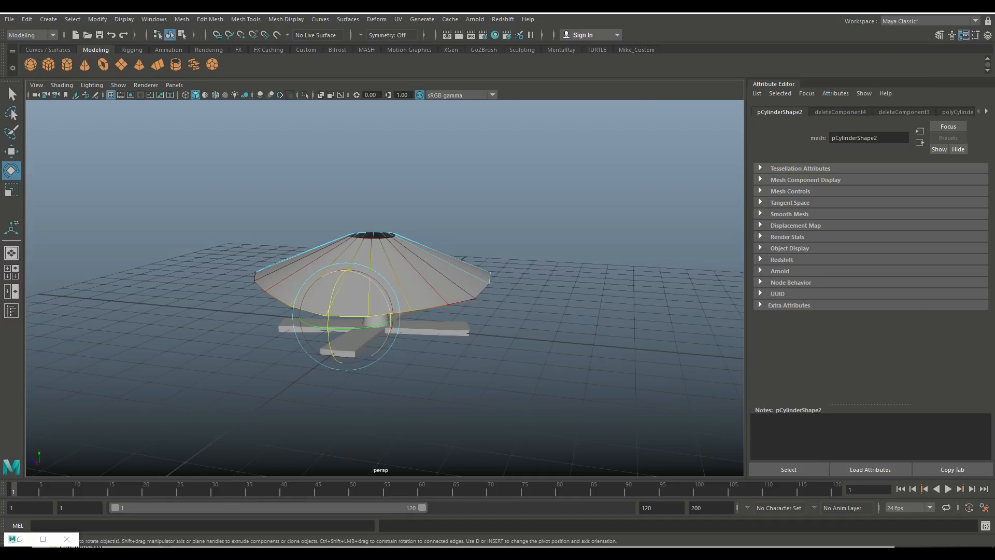
drag(363, 275, 364, 284)
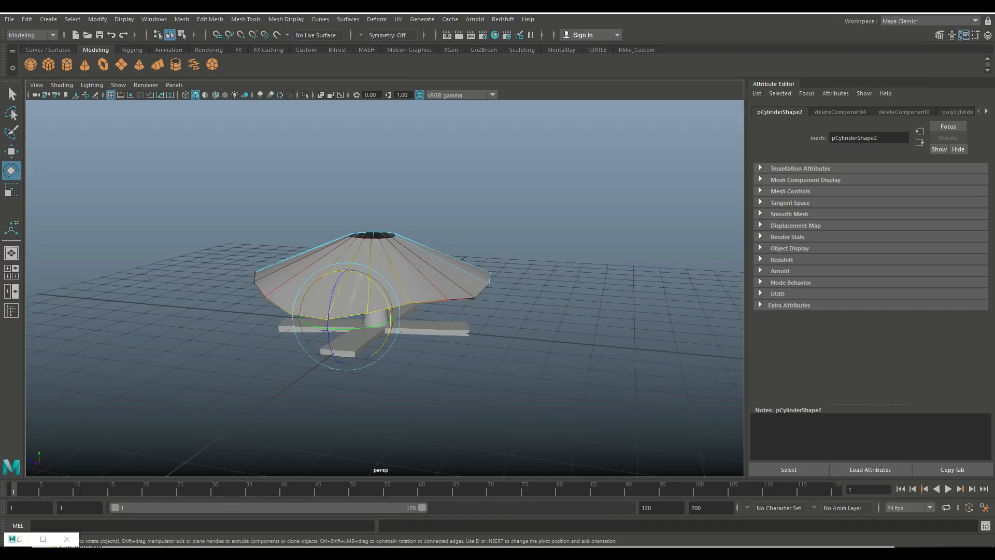
click(463, 208)
Select the cone's bottom edge loop and extrude it about 0.19 units downward to form a rim band.
alt+drag(435, 223, 420, 208)
right_drag(387, 253, 387, 224)
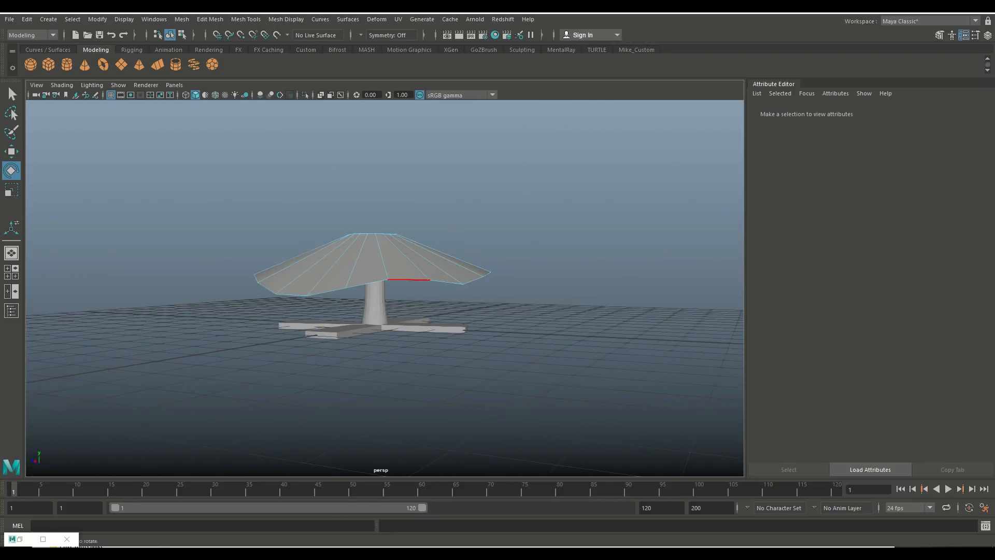
click(409, 279)
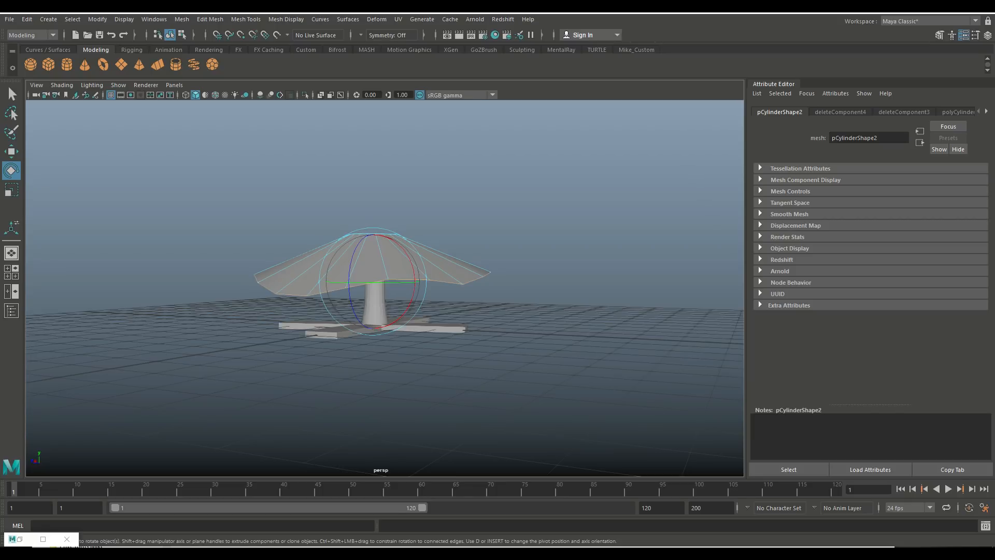
key(ctrl+e)
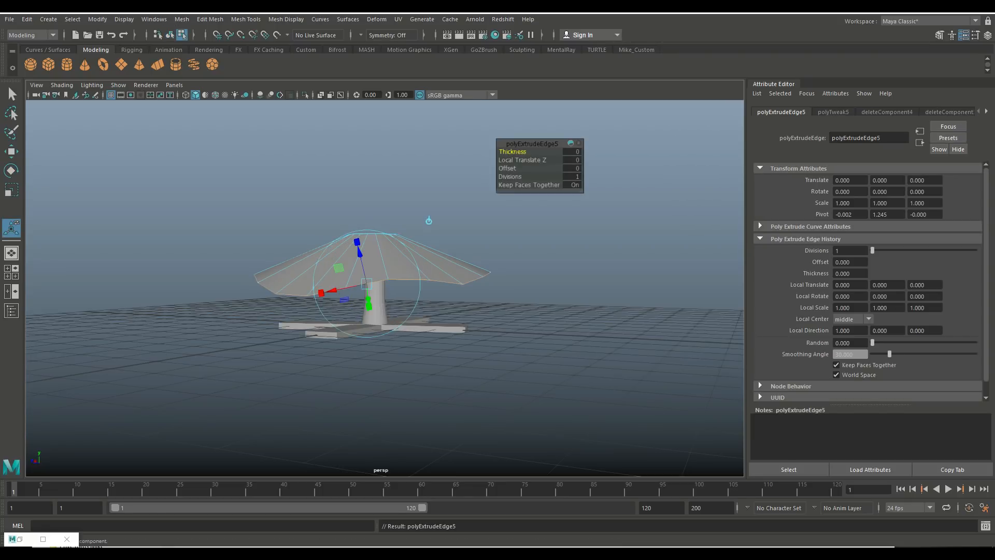
key(w)
drag(373, 231, 372, 238)
Extrude the rim's bottom edge loop again and scale it inward to about 0.815 as an underside lip.
key(ctrl+e)
key(r)
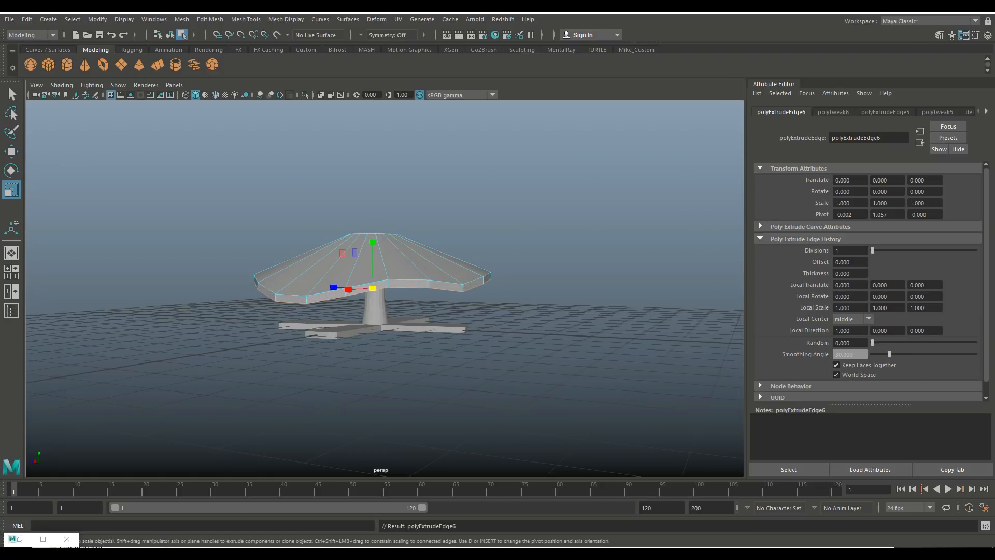
drag(373, 288, 373, 288)
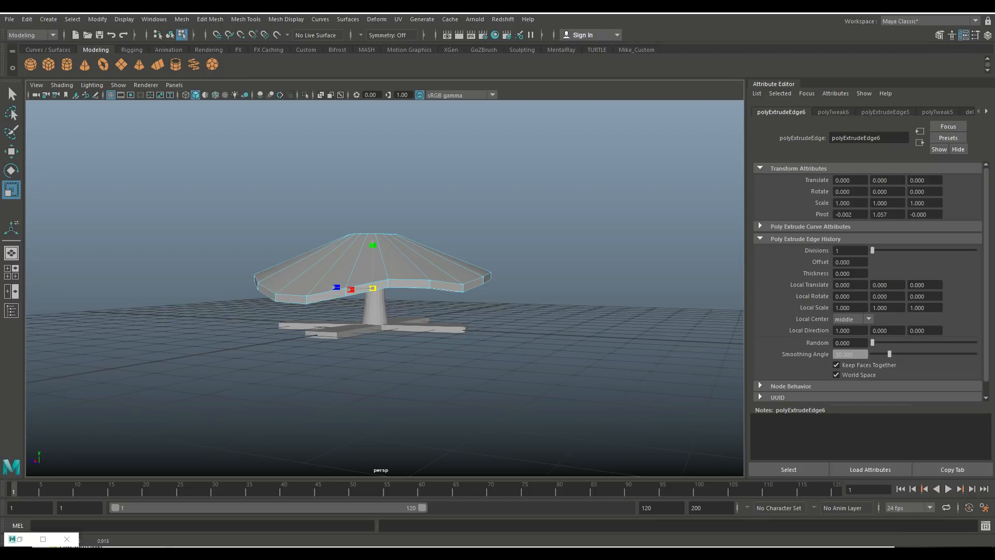
Inspect the cone in smooth mesh preview, and return it to the unsmoothed display.
right_drag(418, 251, 470, 238)
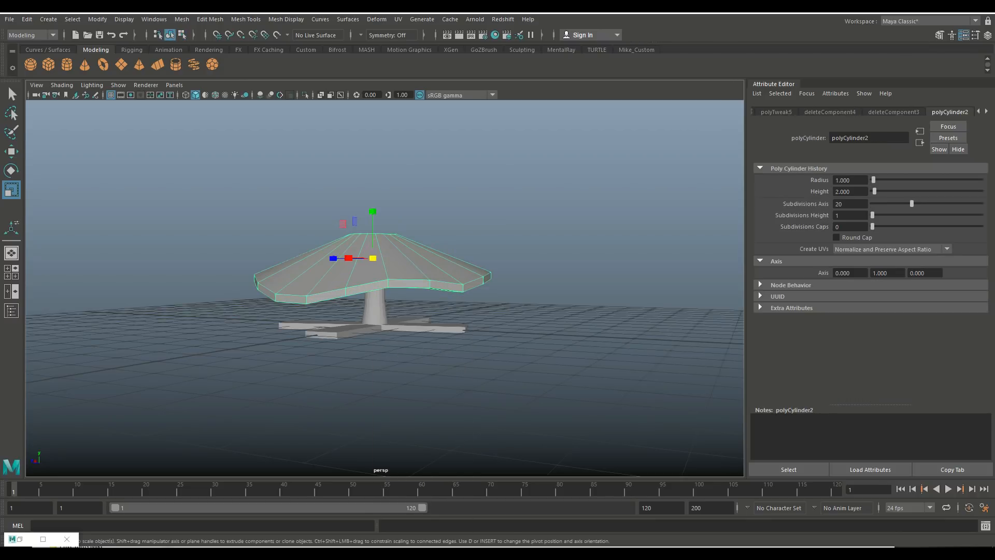
key(3)
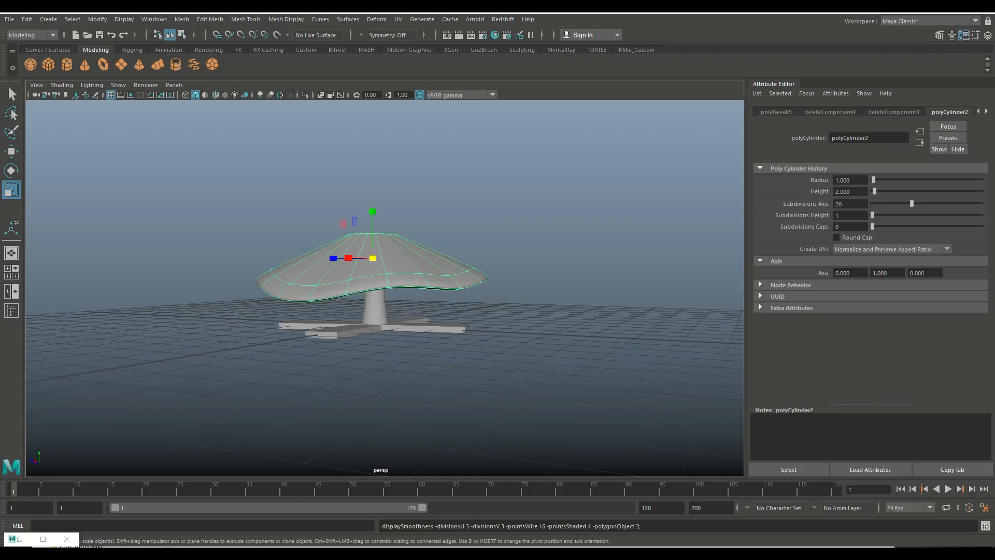
click(469, 238)
scroll(469, 238, up, 3)
alt+drag(469, 238, 498, 265)
click(384, 285)
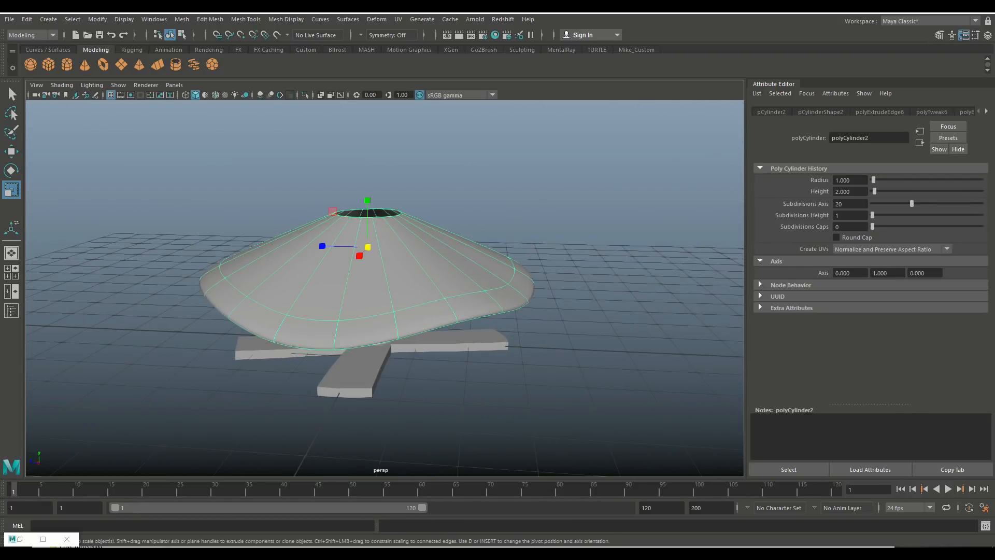
key(1)
Set the Insert Edge Loop tool to Equal distance from edge and insert two edge loops around the cone's rim band.
click(246, 19)
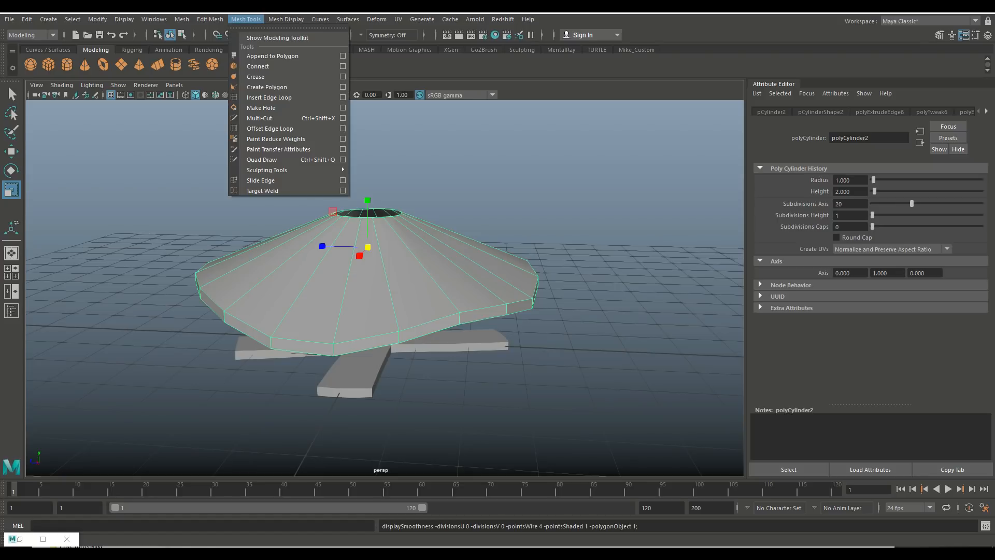
click(270, 97)
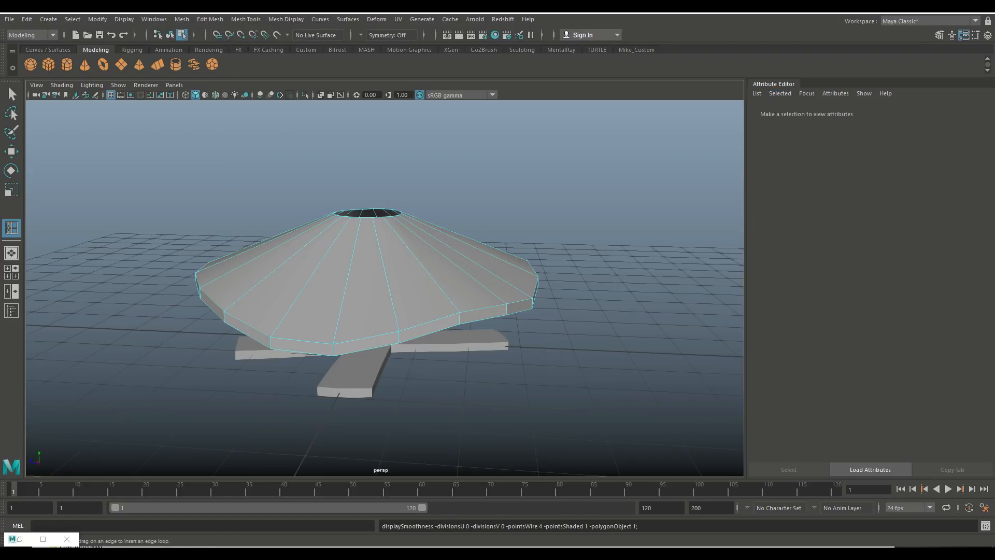
click(43, 539)
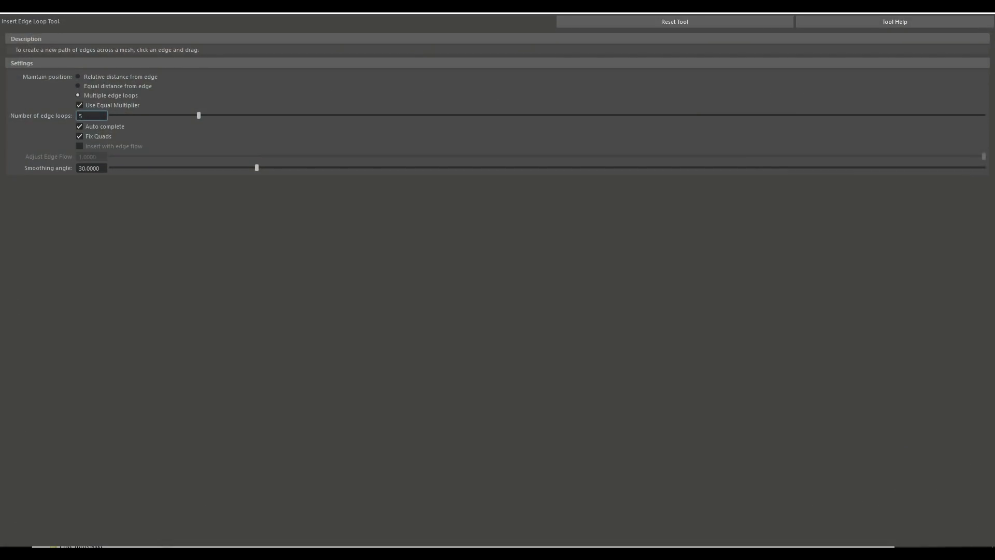
click(78, 86)
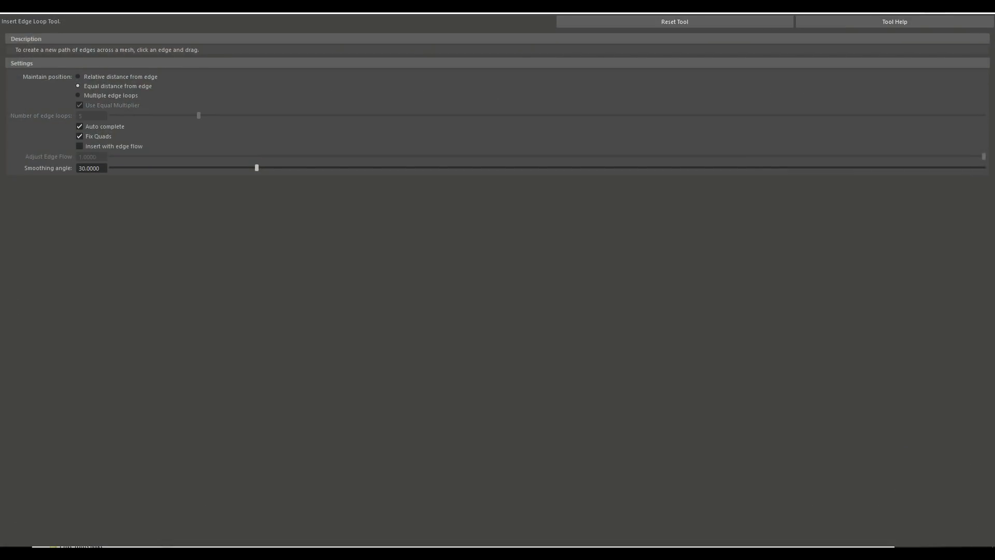
click(936, 13)
scroll(385, 288, up, 3)
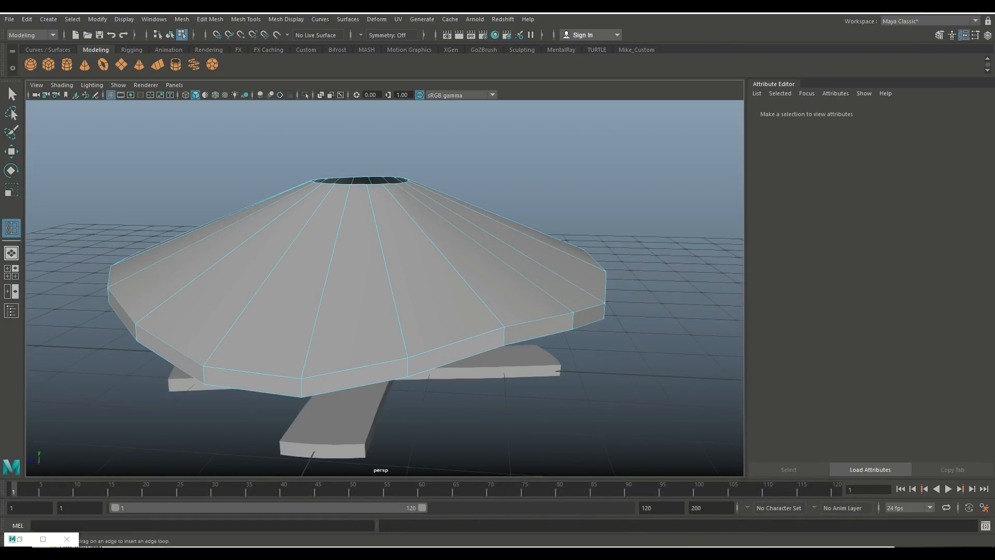
click(302, 384)
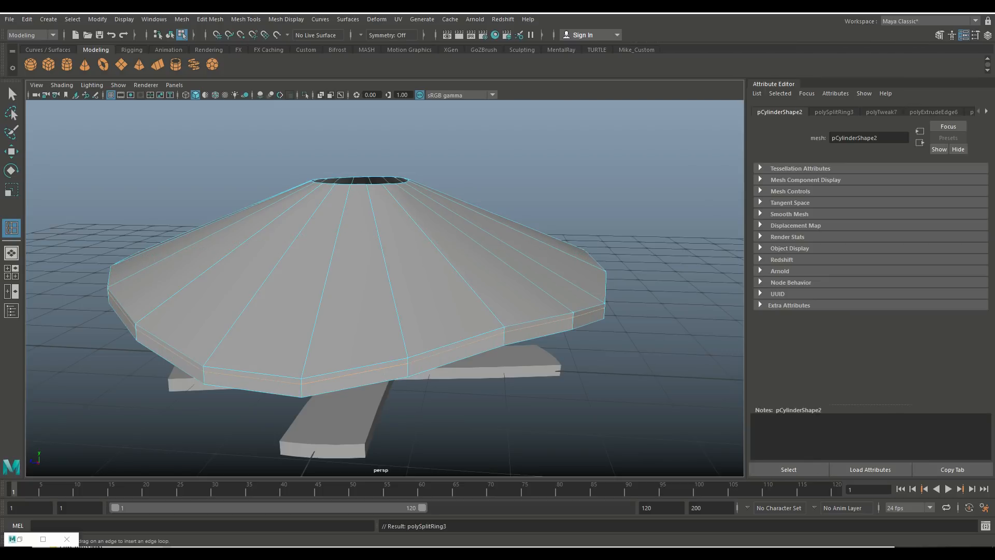
drag(302, 388, 302, 390)
key(q)
Check how the cone's reinforced rim looks in smooth mesh preview, and switch the preview off again.
right_drag(444, 254, 489, 237)
key(3)
click(542, 179)
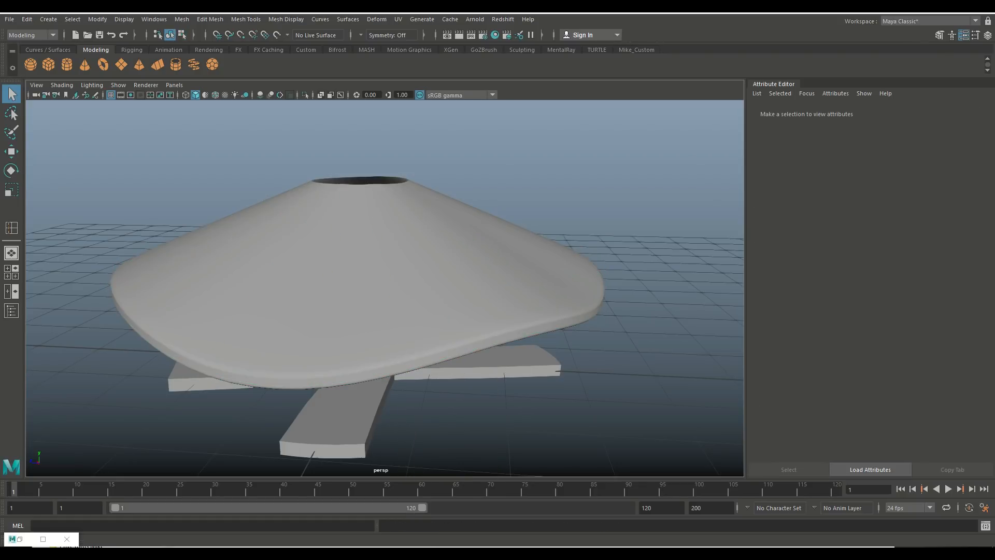
click(415, 290)
key(1)
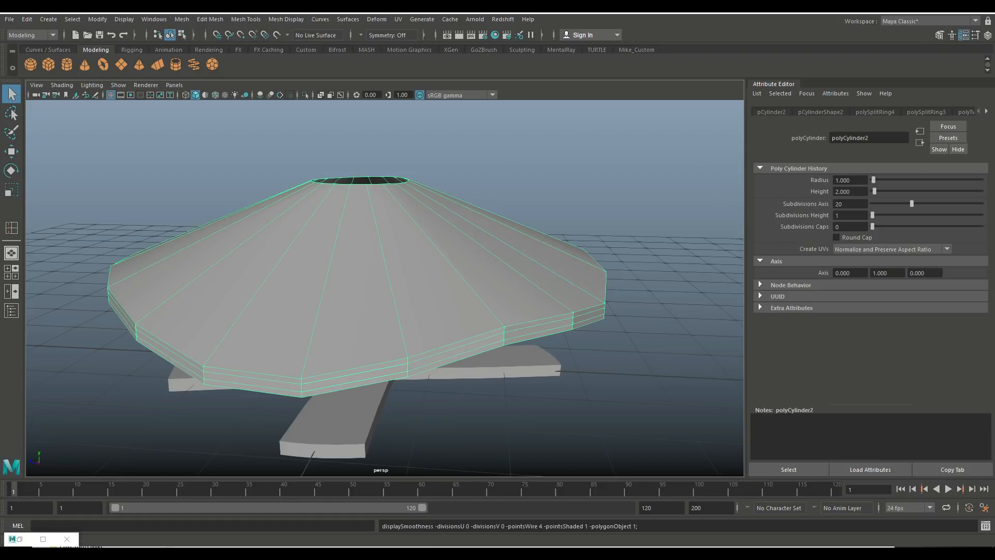
Duplicate the cone and raise the copy to a height of about 2.81 units above the original.
scroll(384, 289, down, 5)
mouse_move(385, 301)
alt+mouse_down()
mouse_move(415, 223)
mouse_move(440, 283)
mouse_move(386, 302)
mouse_move(397, 302)
alt+mouse_up()
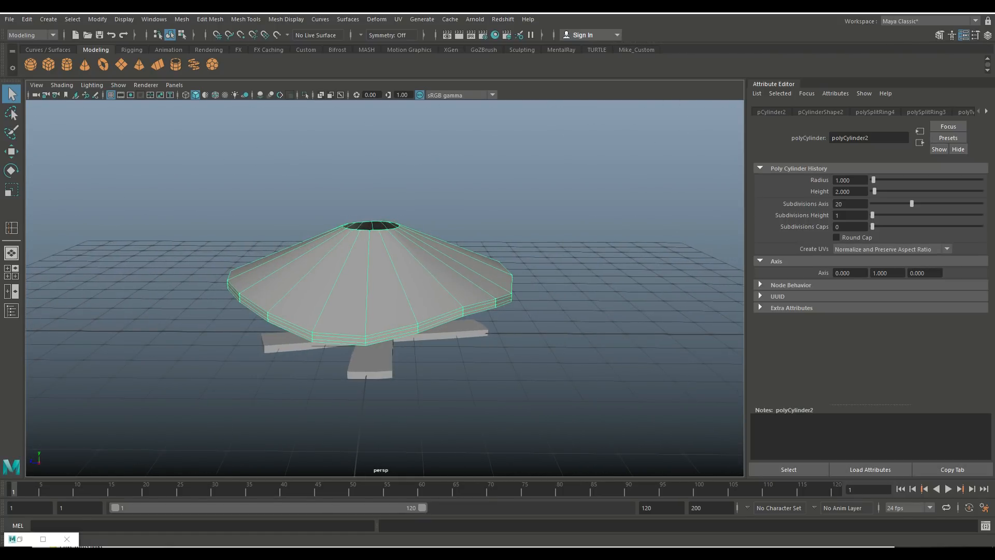
key(ctrl+d)
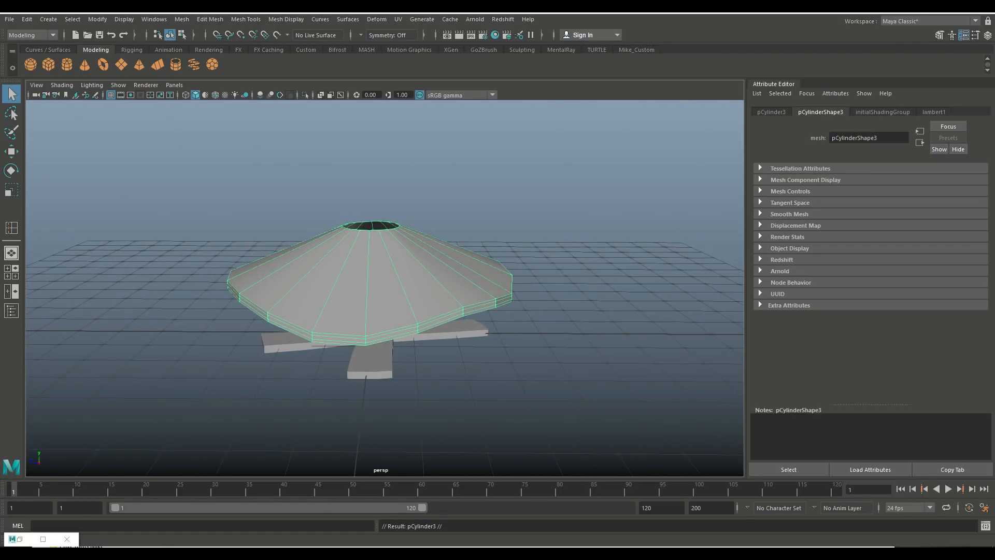
key(w)
drag(371, 203, 371, 163)
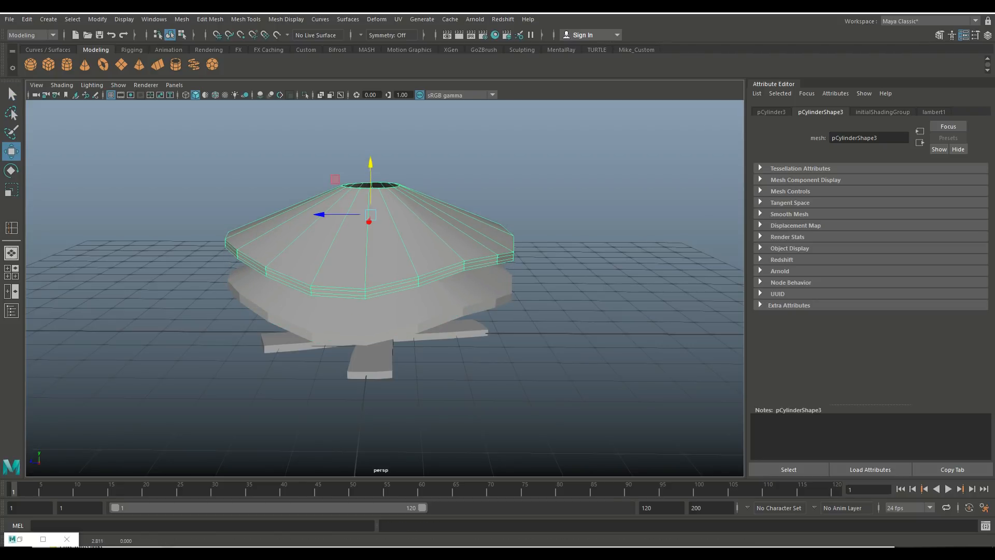
Scale down the duplicated second cone and rotate it so its wavy rim differs from the cone below.
key(r)
drag(370, 215, 433, 324)
key(e)
alt+drag(383, 291, 410, 269)
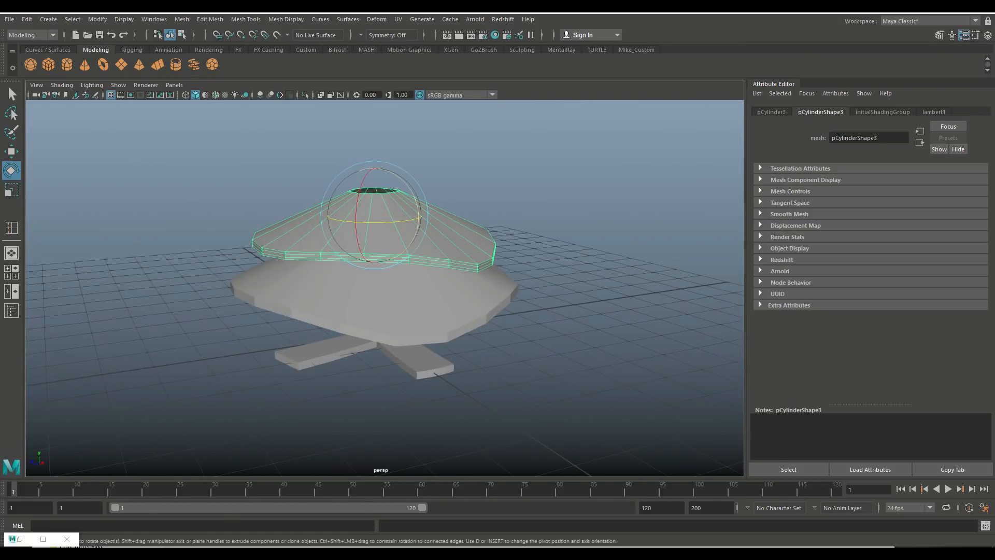
key(ctrl+e)
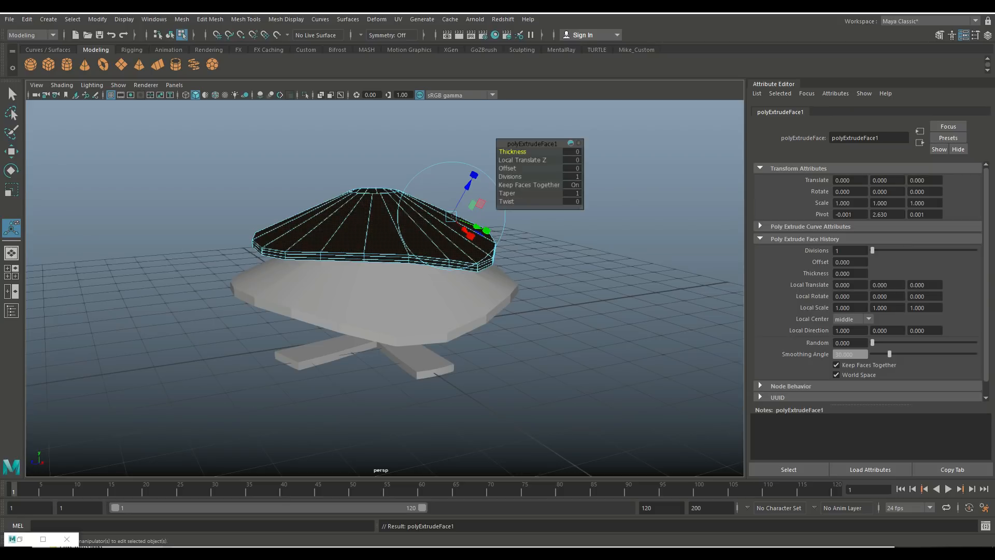
key(w)
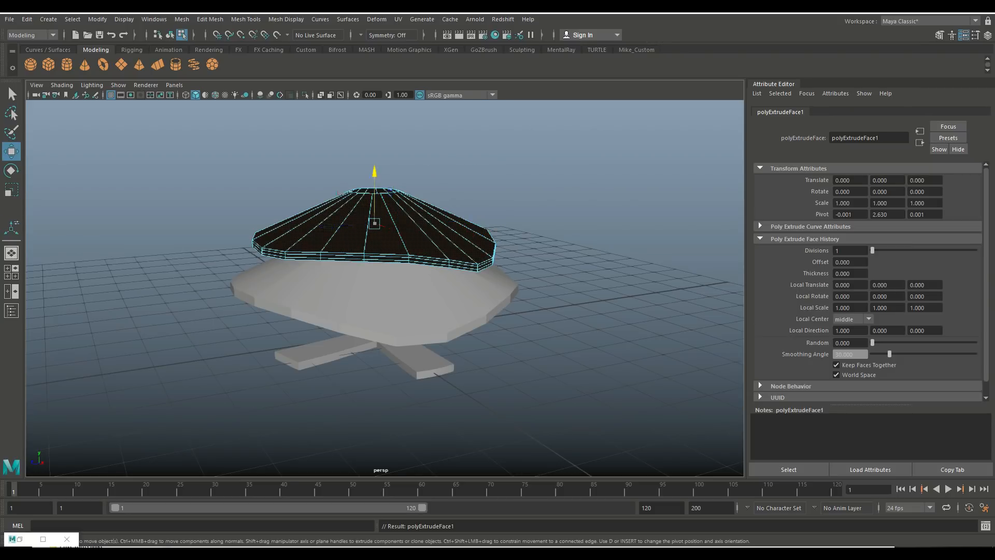
drag(375, 174, 374, 125)
key(ctrl+z)
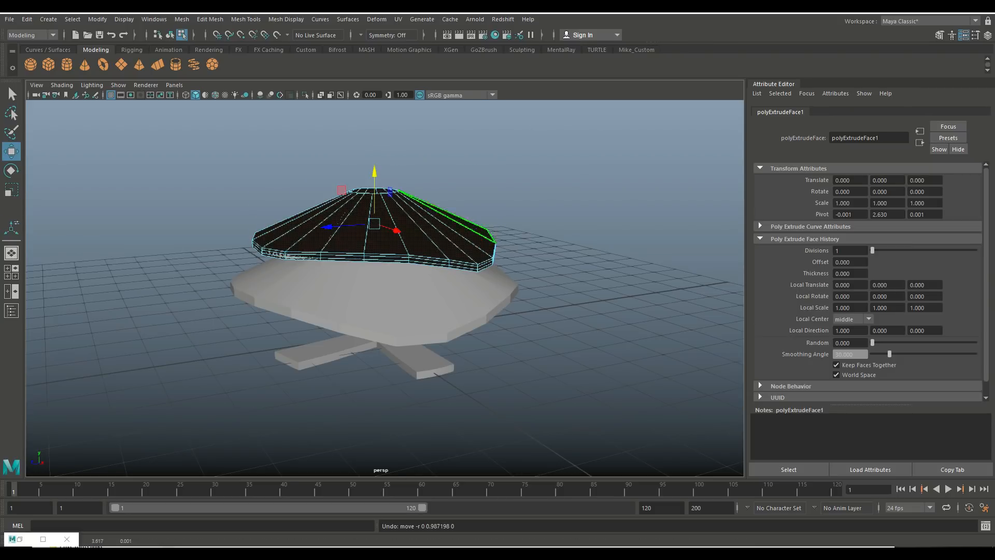
Duplicate the second cone and fit the copy above it as a smaller, rotated third tier.
key(F8)
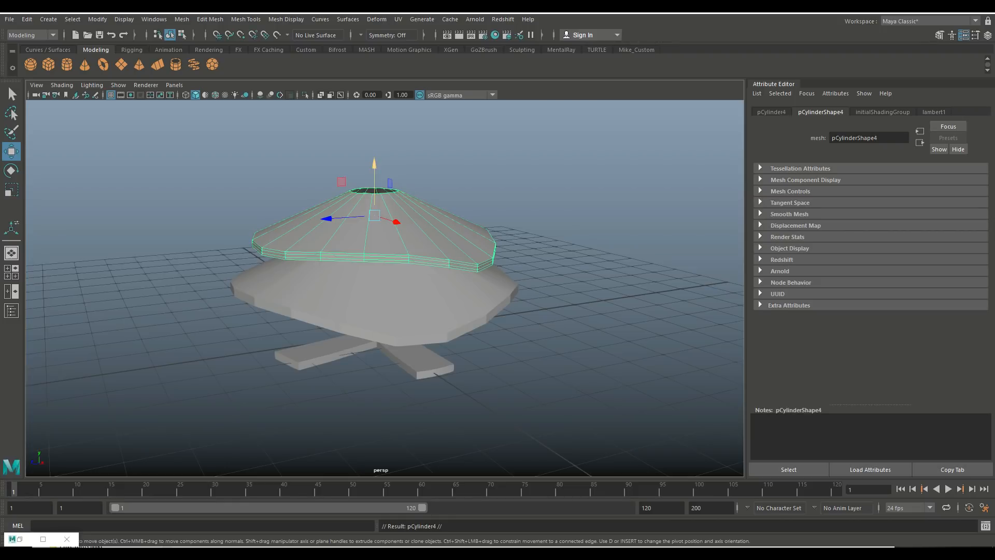
drag(374, 187, 324, 265)
key(r)
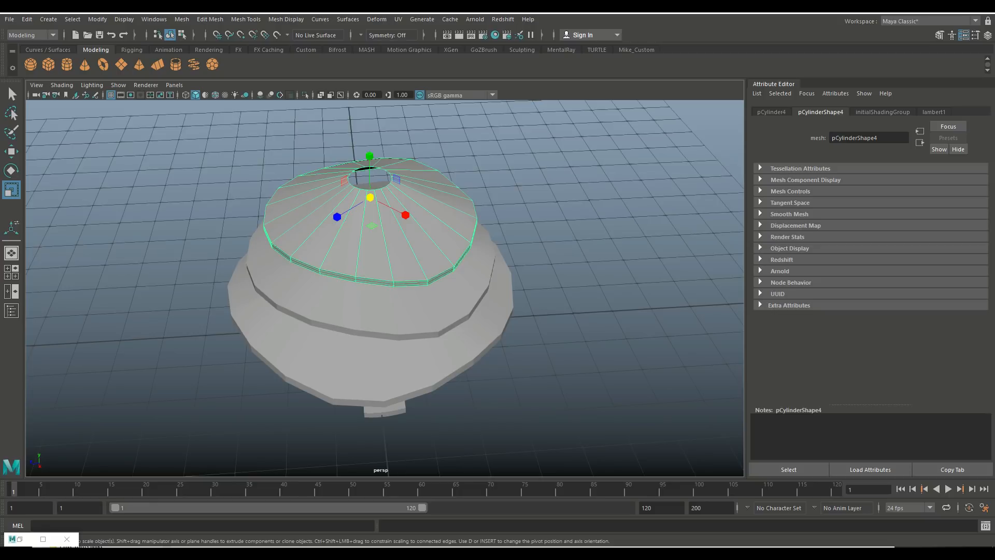
key(e)
drag(365, 224, 396, 235)
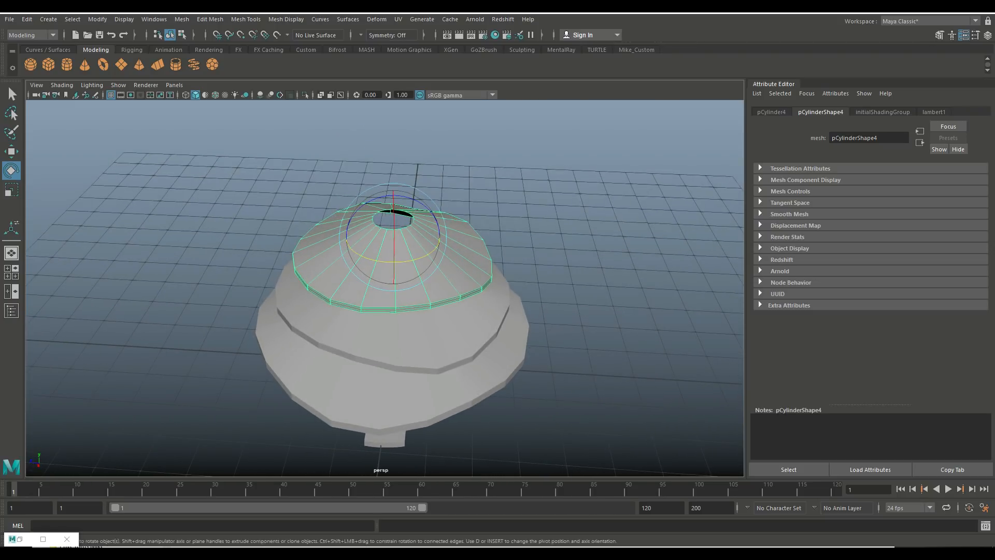
Duplicate the third cone and fit the copy above it as a smaller, rotated fourth tier at a height of about 4.42 units.
key(ctrl+d)
key(w)
drag(393, 192, 394, 93)
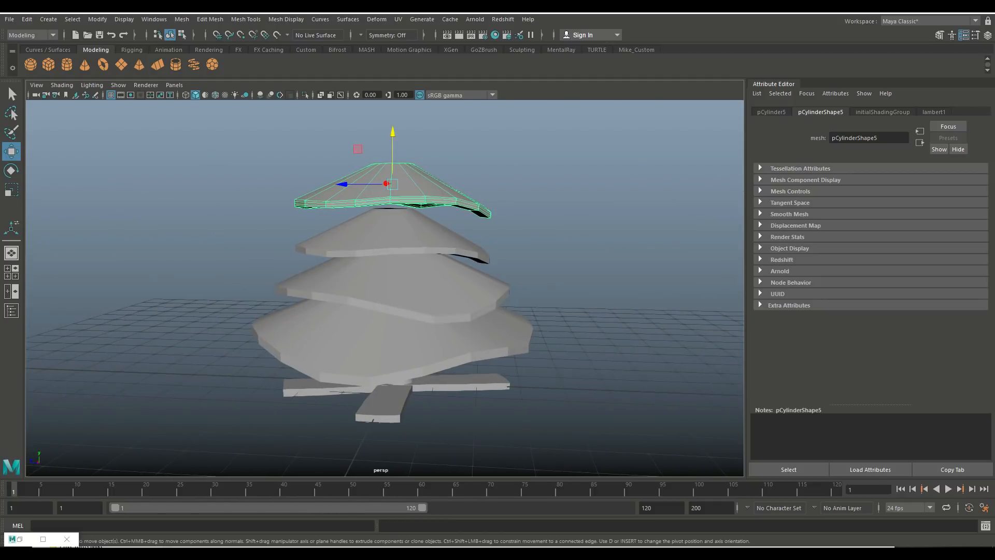
alt+middle_drag(394, 93, 409, 147)
key(r)
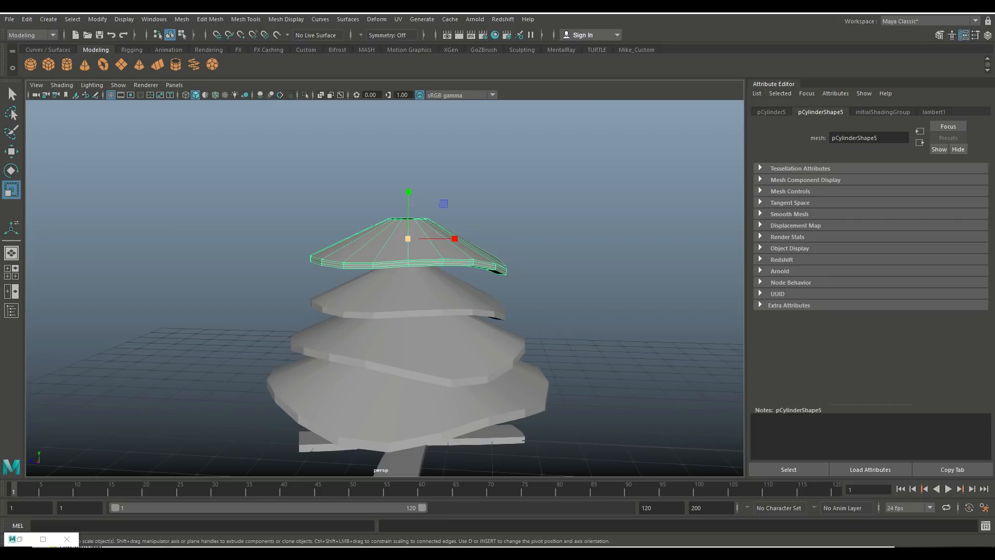
drag(408, 238, 387, 240)
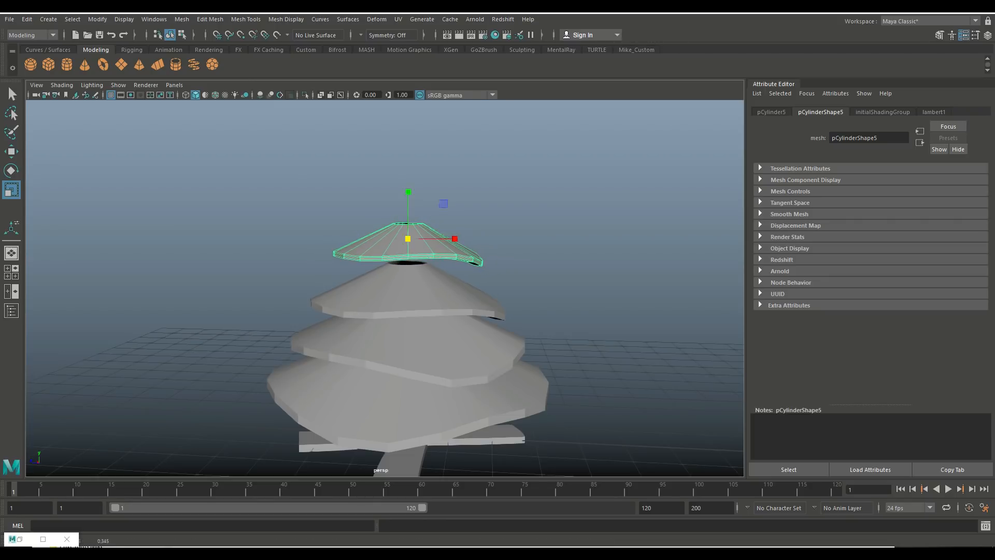
key(w)
drag(408, 183, 408, 192)
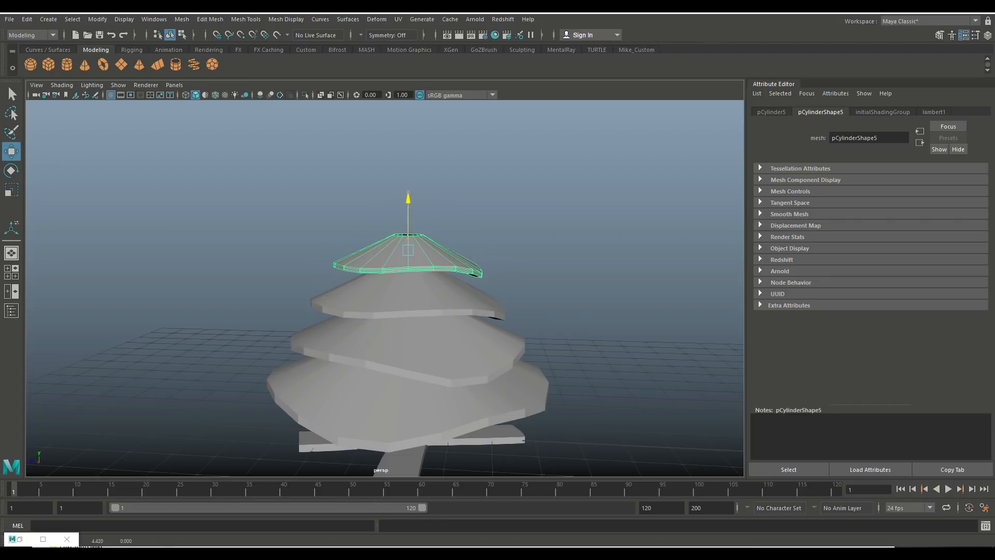
key(e)
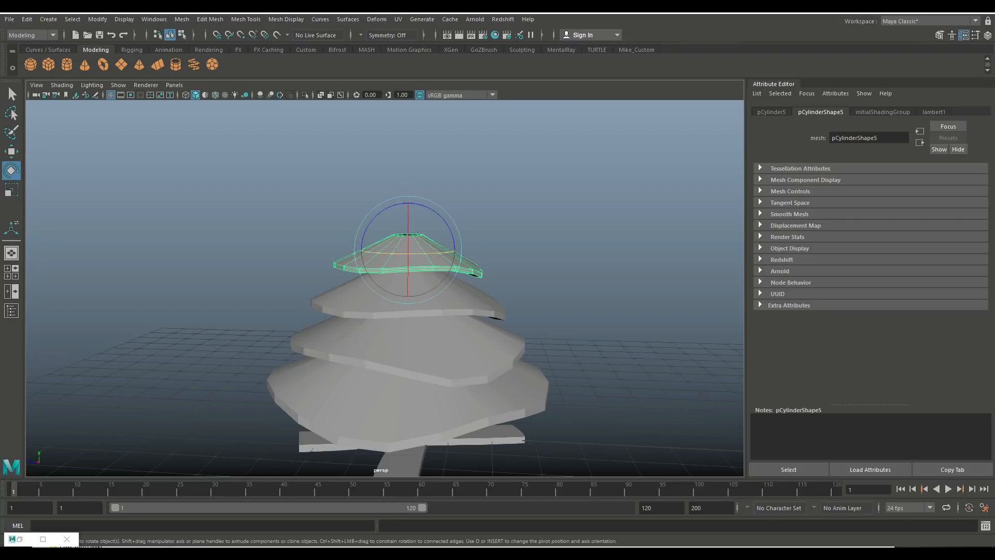
drag(408, 254, 643, 267)
Duplicate the fourth cone and fit the copy above it as a smaller, rotated fifth tier at a height of about 5.01 units.
key(ctrl+d)
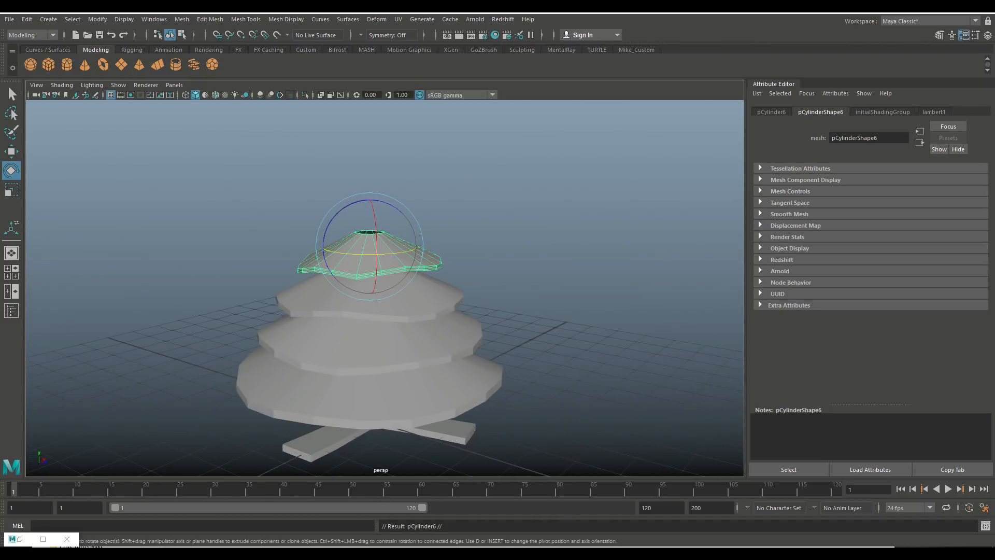
key(w)
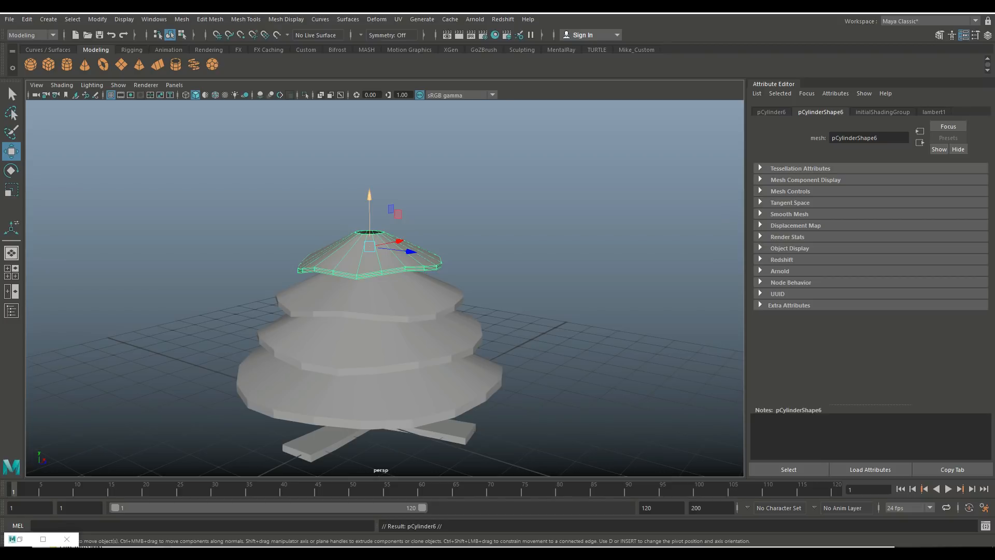
drag(369, 197, 369, 172)
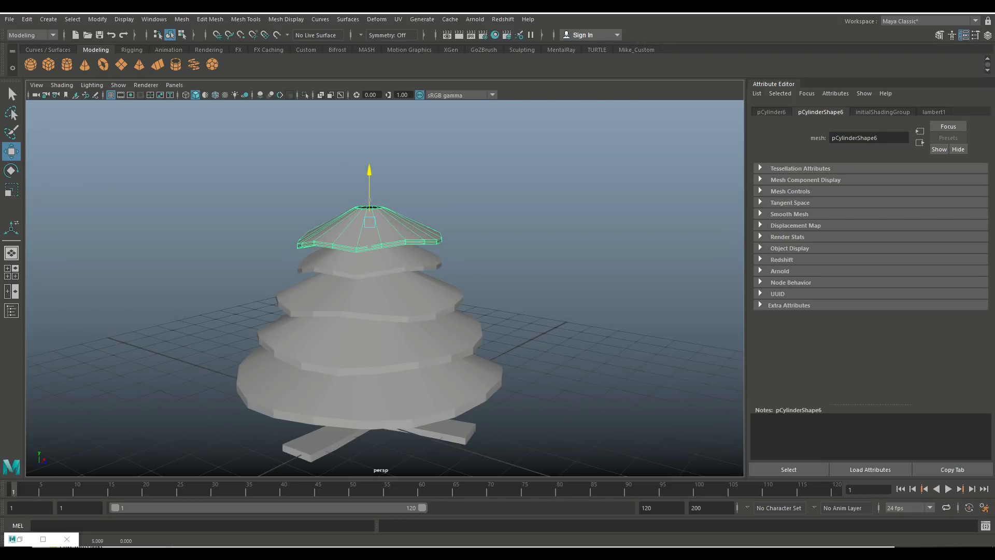
key(r)
drag(370, 222, 401, 227)
key(e)
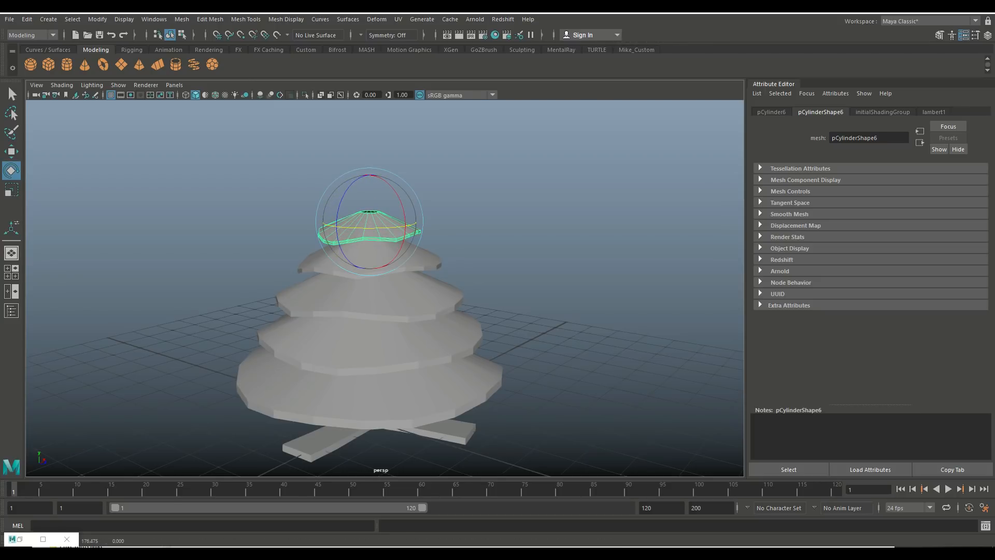
Duplicate the fifth cone, raise the copy just above it as the sixth tier and rotate it about the vertical axis.
key(ctrl+d)
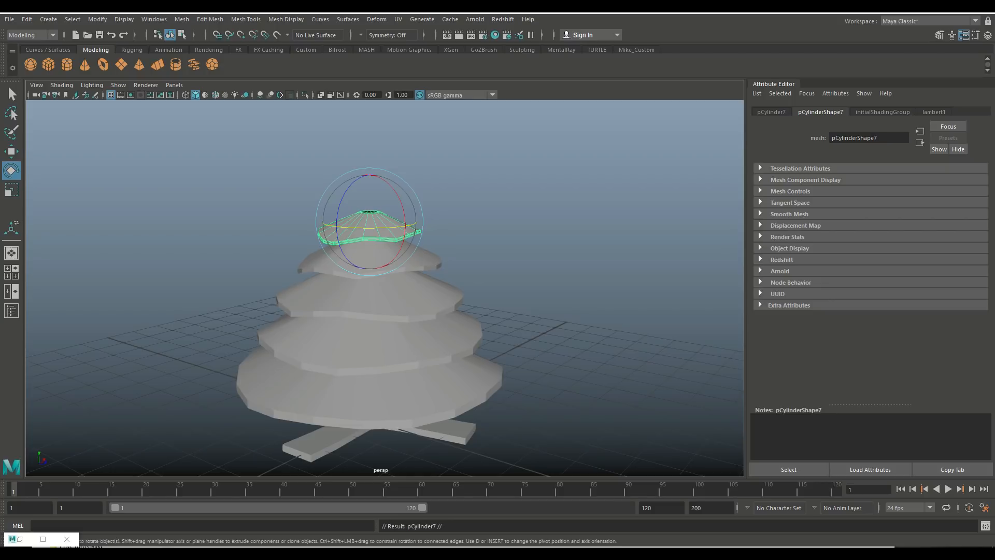
key(w)
drag(369, 179, 369, 158)
key(e)
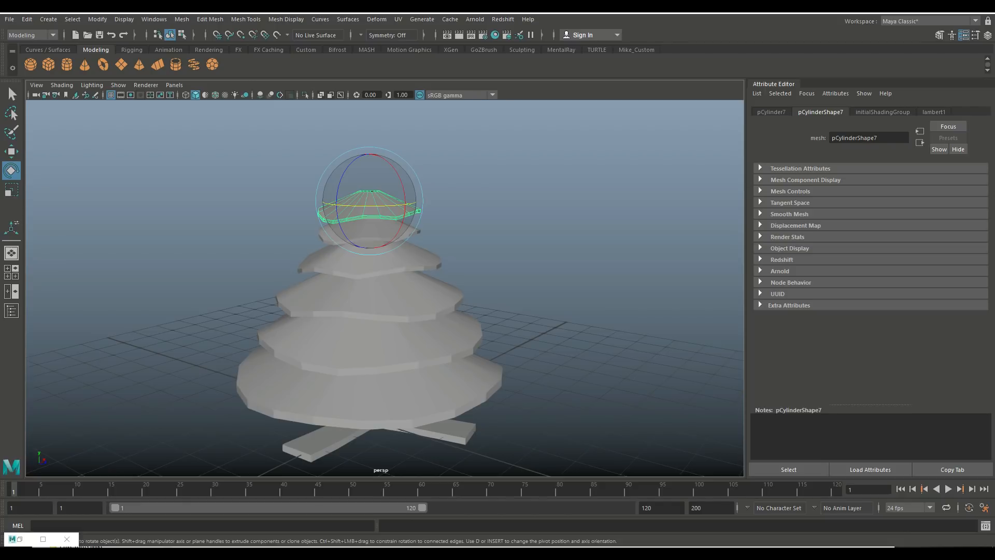
drag(362, 206, 387, 206)
Raise the upper border edge loop of the topmost cone and scale it inward to form a tall, pointed treetop.
scroll(385, 289, up, 2)
alt+middle_drag(378, 208, 385, 333)
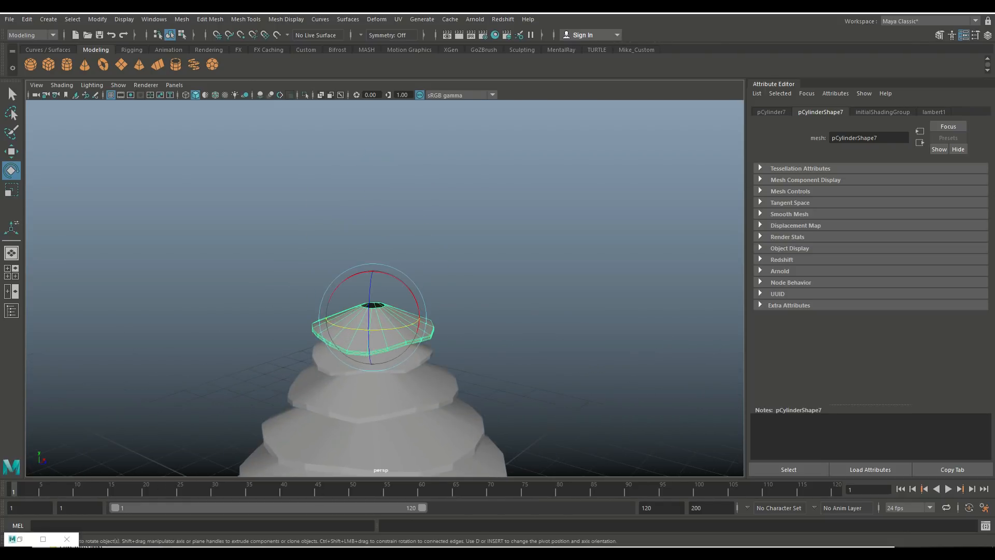
scroll(384, 333, up, 5)
right_drag(328, 254, 329, 226)
scroll(346, 363, up, 3)
double_click(326, 353)
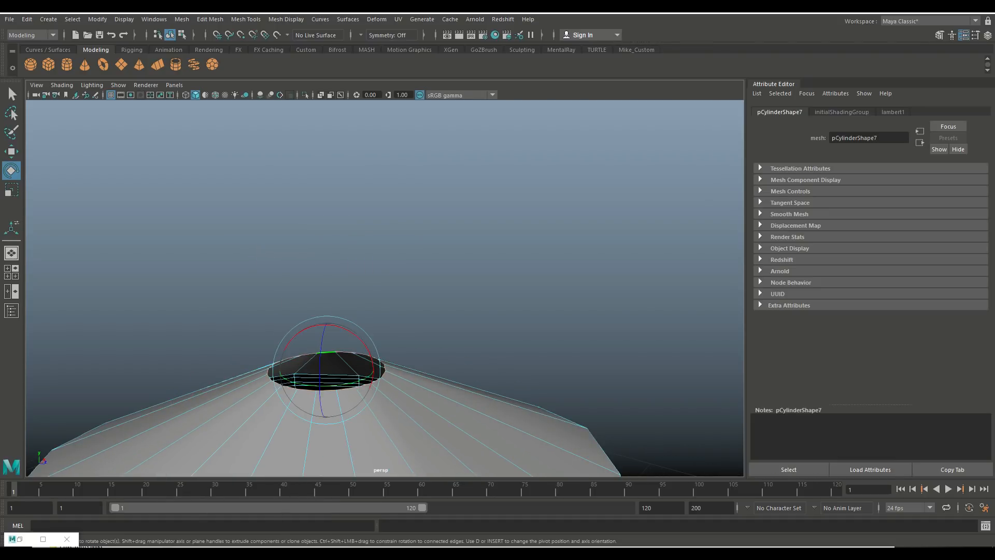
scroll(328, 353, down, 8)
alt+drag(328, 353, 363, 354)
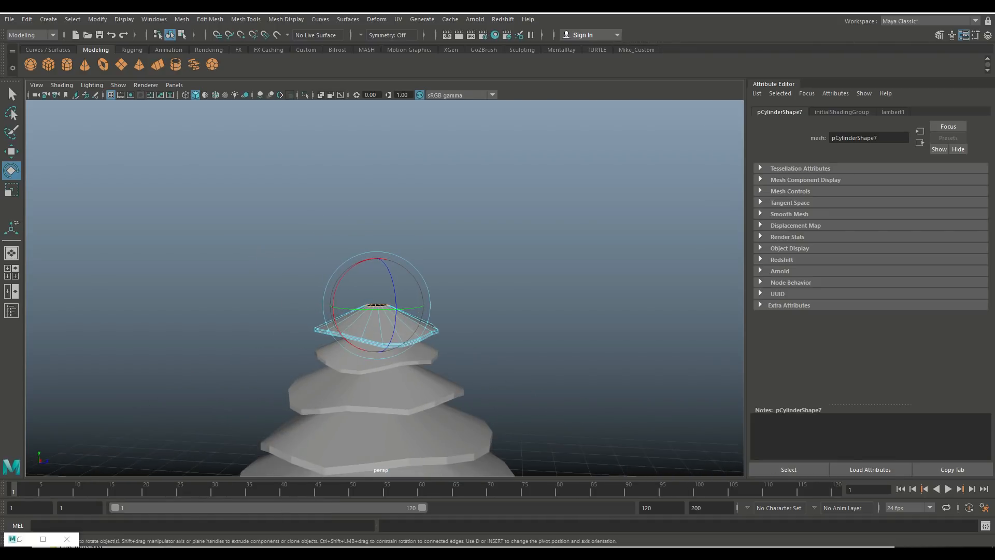
key(w)
drag(376, 275, 355, 249)
key(r)
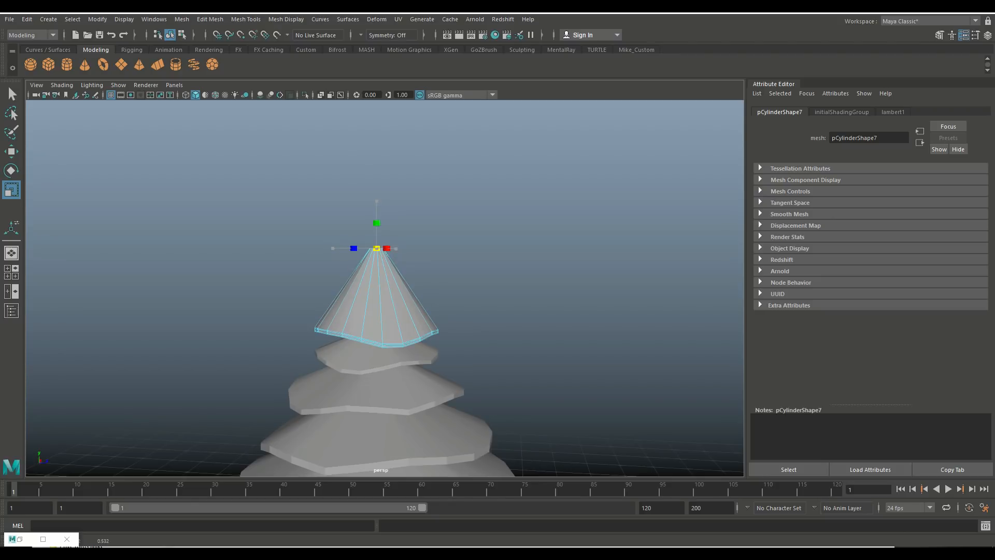
scroll(381, 285, down, 5)
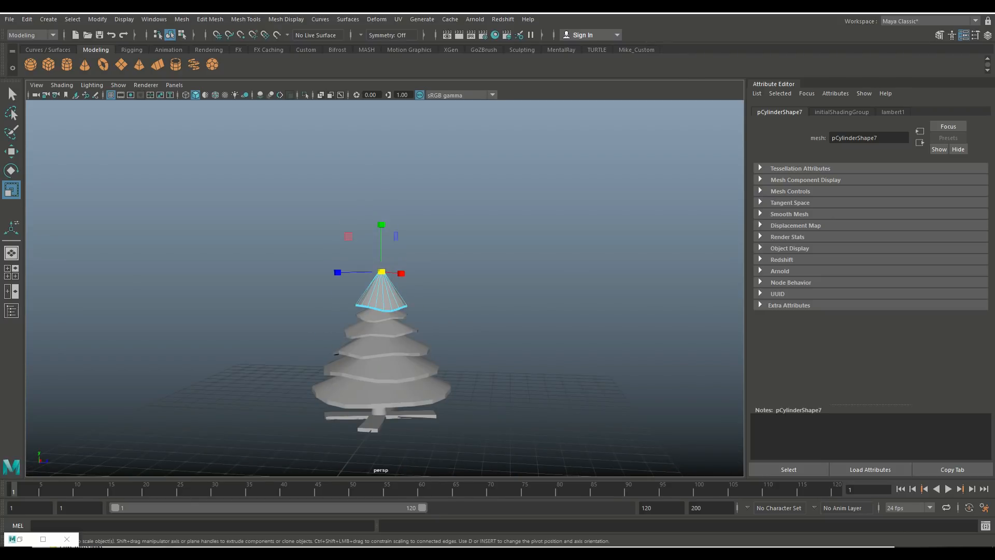
Close the small opening at the tip of the topmost cone with Fill Hole.
scroll(381, 285, up, 8)
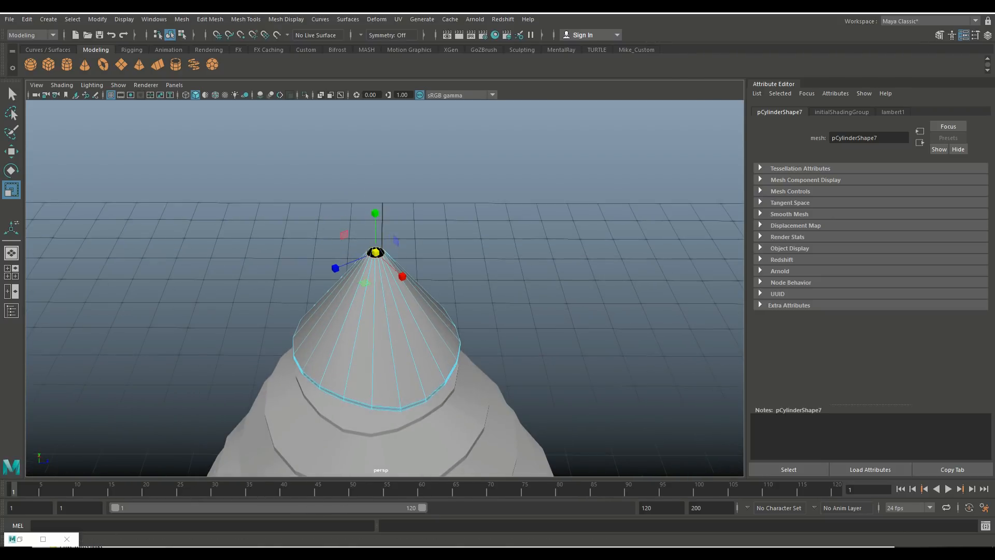
scroll(381, 285, up, 2)
key(f)
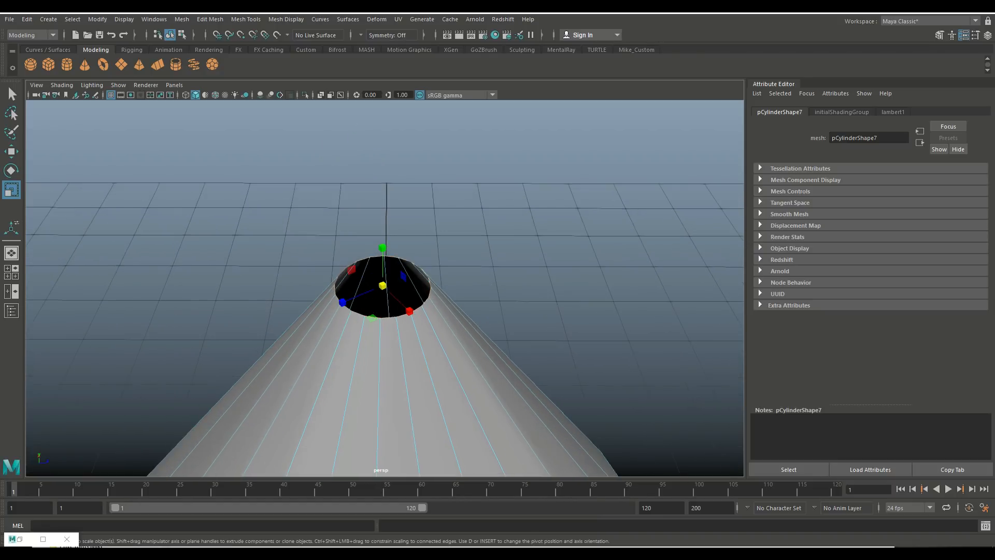
click(181, 19)
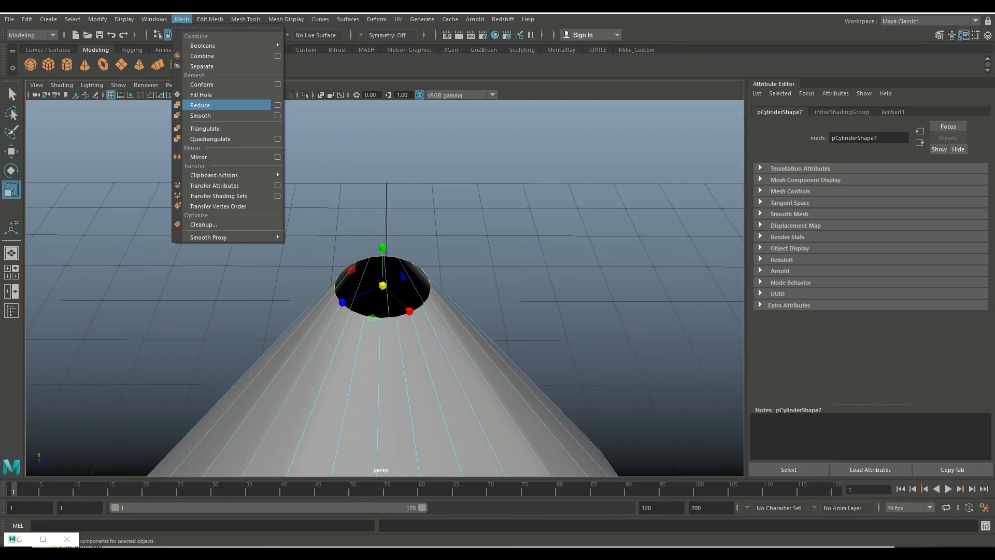
click(202, 95)
key(e)
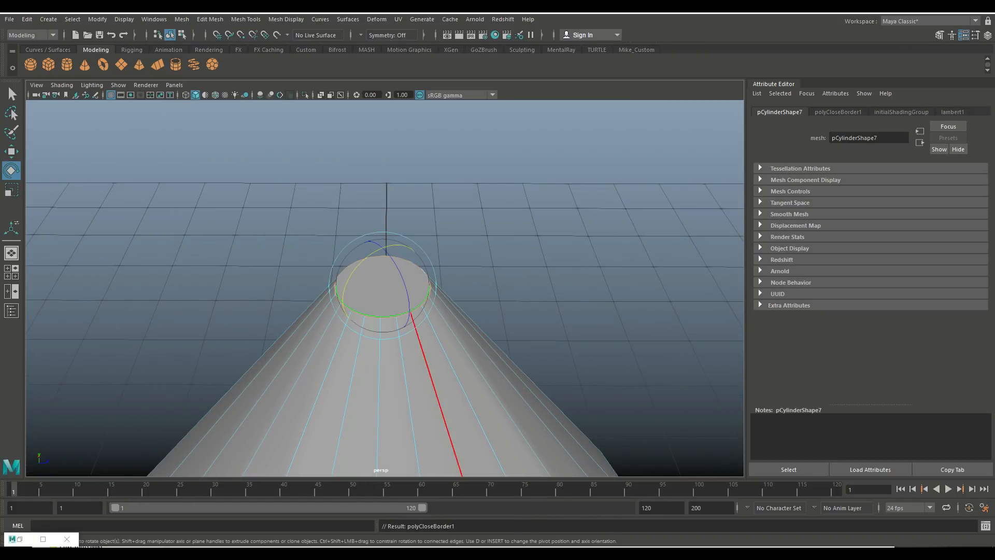
Select the new cap face at the treetop and subdivide it with Poke.
right_drag(367, 253, 370, 282)
click(382, 287)
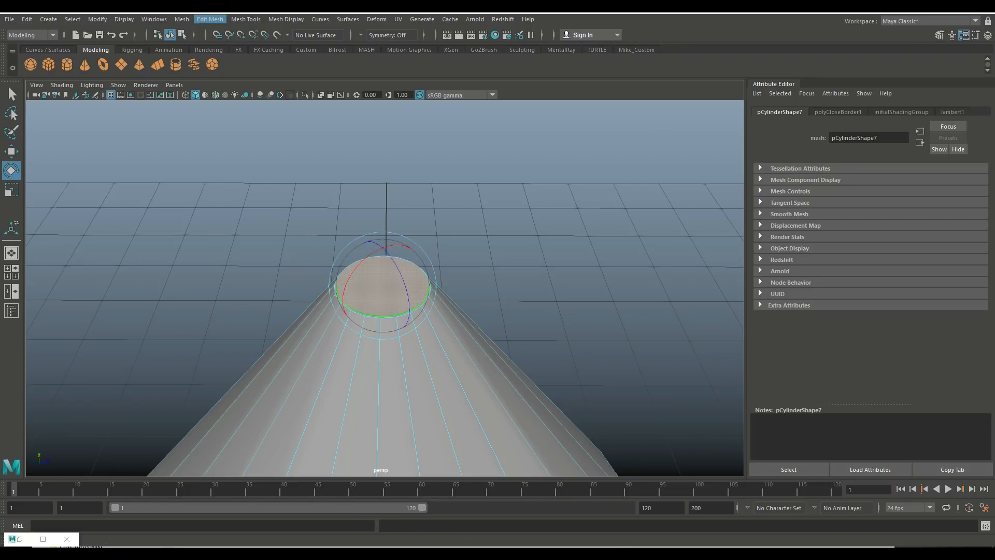
click(210, 19)
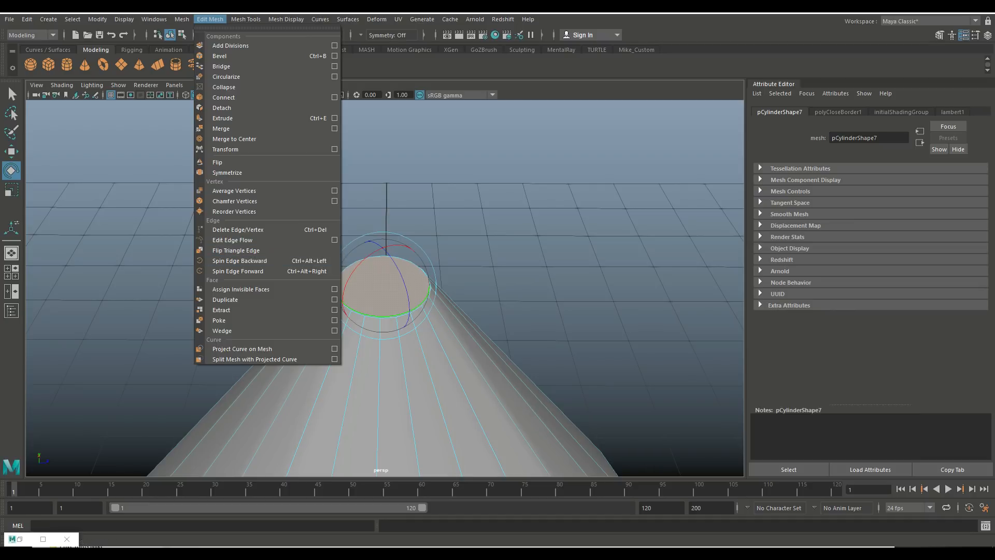
click(220, 321)
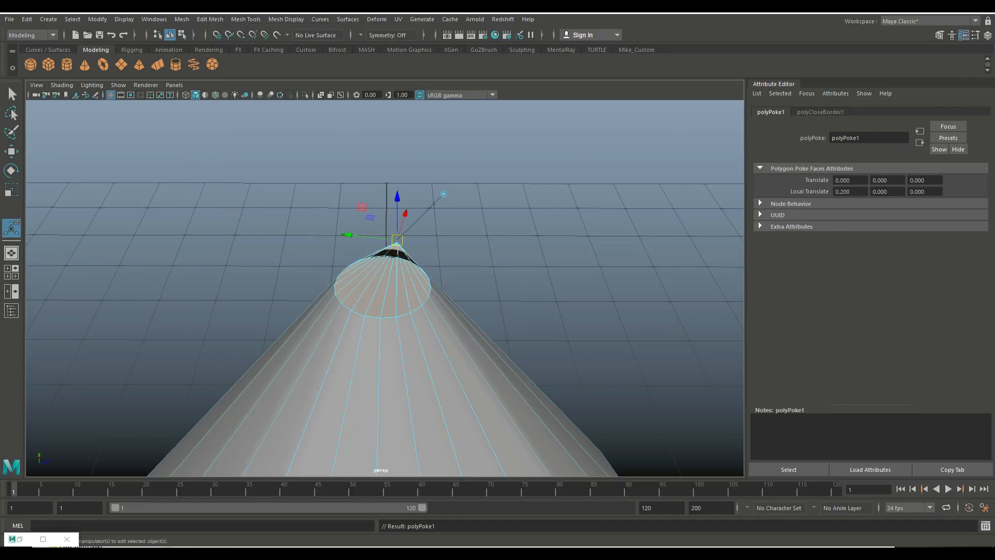
In the top view, centre the poked vertex on the cap with a first local translate value of about -0.001.
key(space)
key(space)
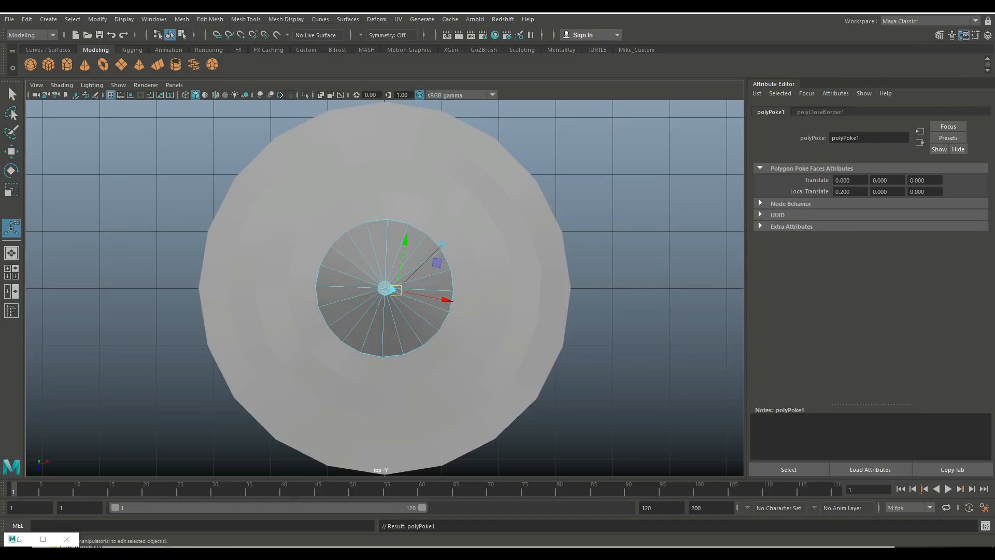
scroll(385, 288, up, 6)
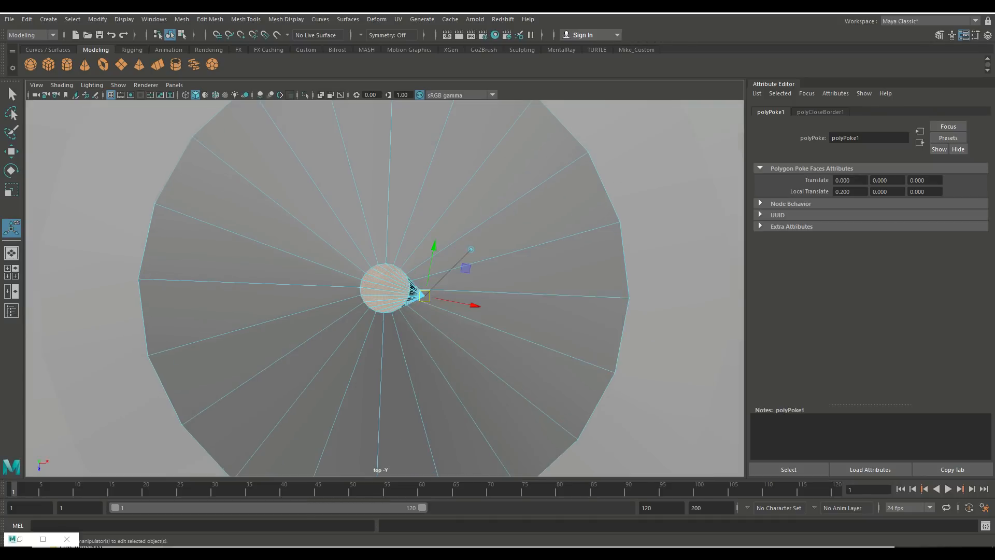
drag(503, 311, 438, 298)
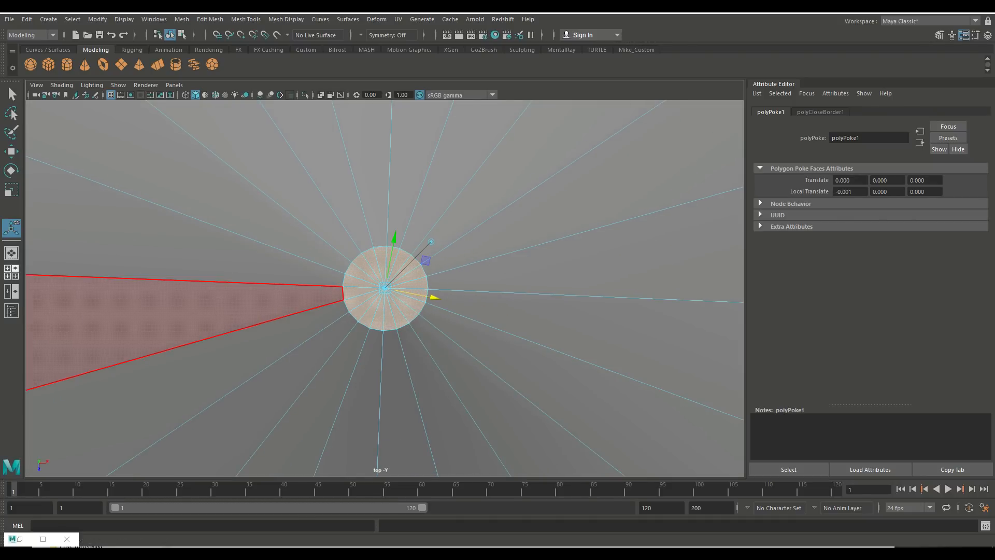
key(space)
key(space)
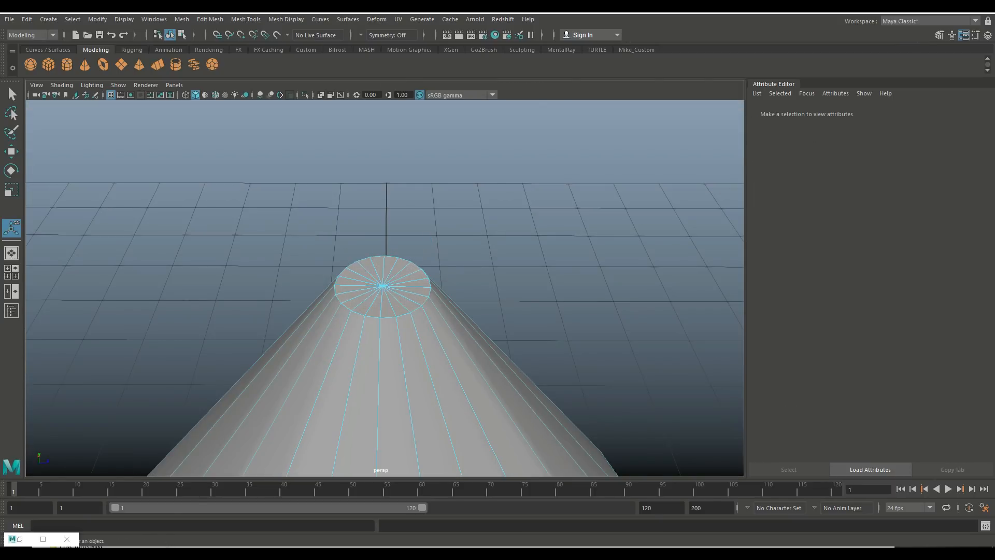
scroll(384, 321, down, 2)
alt+middle_drag(379, 436, 363, 254)
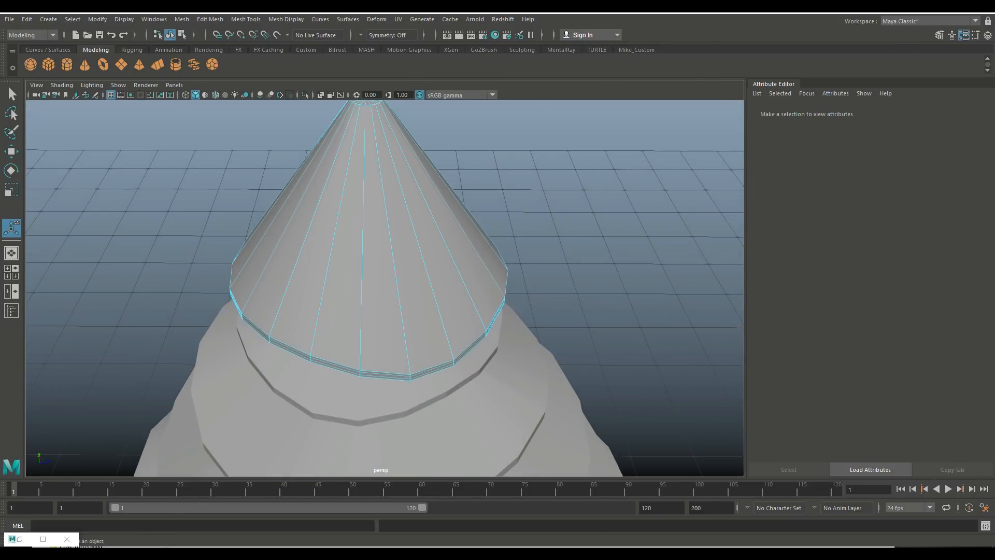
Return the topmost cone to object mode, inspect its tip in smooth mesh preview, and restore the unsmoothed display.
alt+drag(363, 254, 407, 233)
right_drag(376, 171, 422, 155)
key(q)
key(f)
key(3)
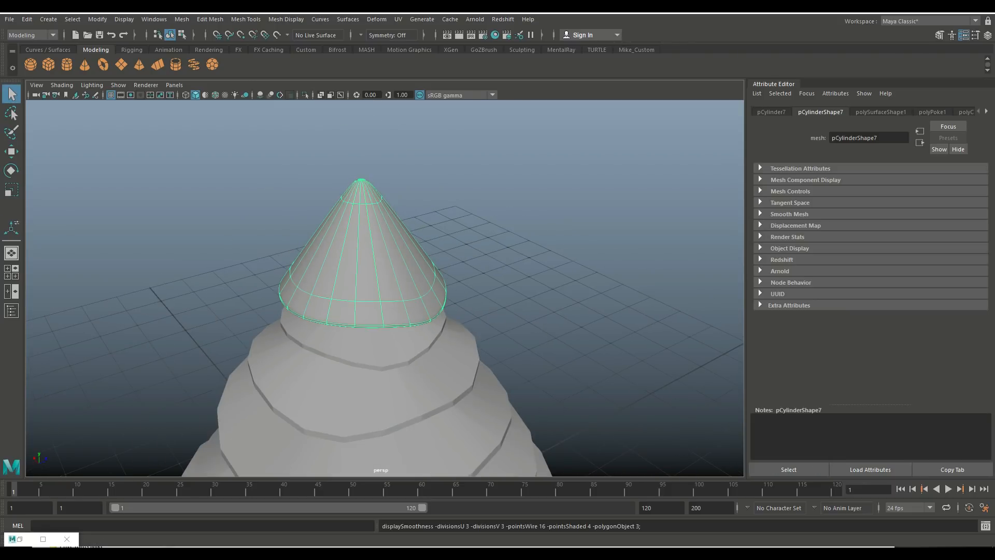
scroll(383, 288, up, 3)
alt+middle_drag(358, 208, 375, 382)
key(1)
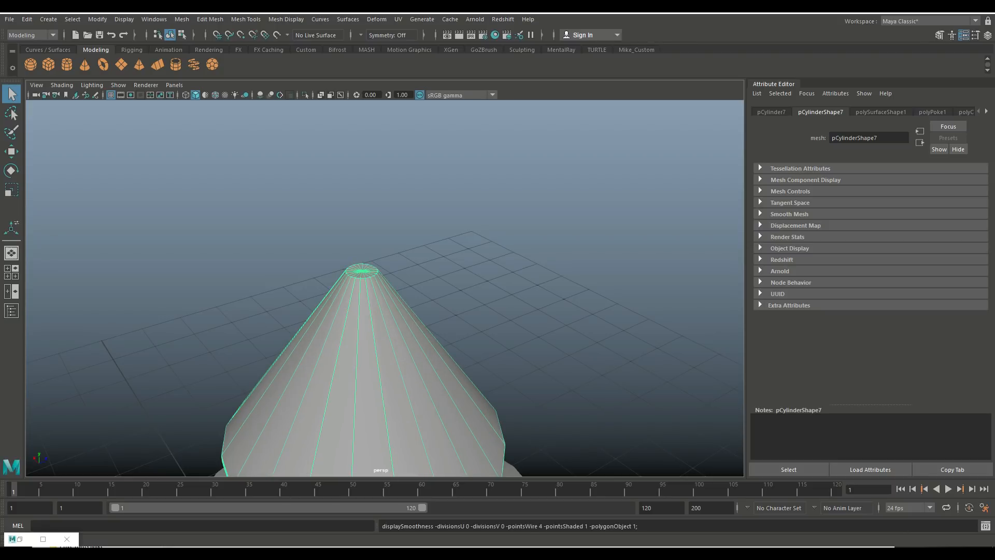
Insert an edge loop on the topmost cone just below its flat cap and display the cone in smooth preview.
click(246, 19)
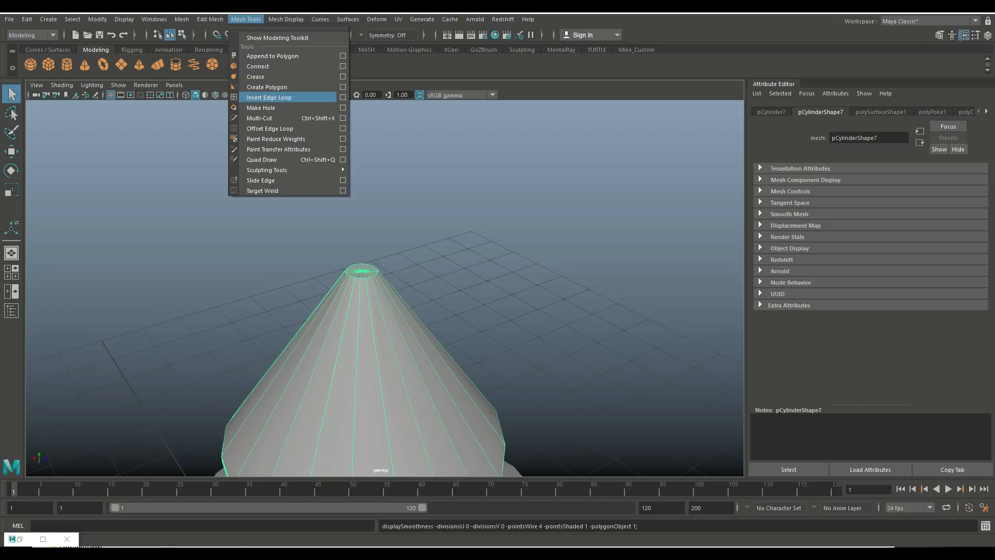
click(269, 98)
scroll(384, 288, up, 5)
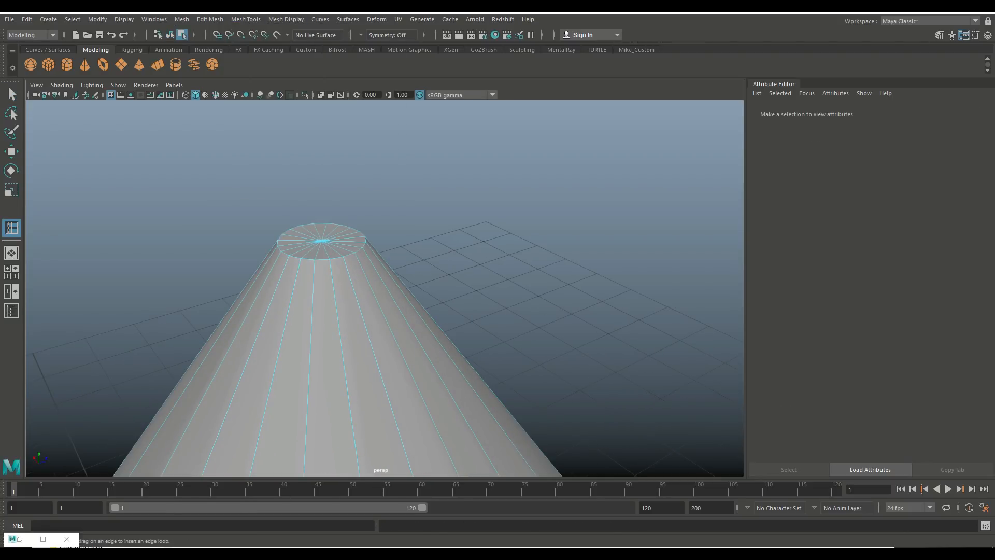
click(315, 265)
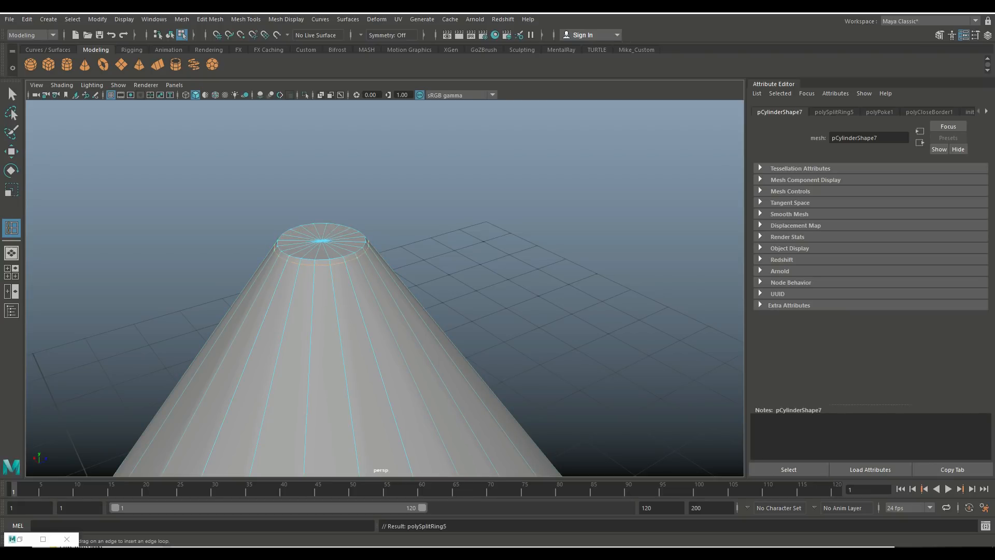
right_drag(351, 249, 416, 237)
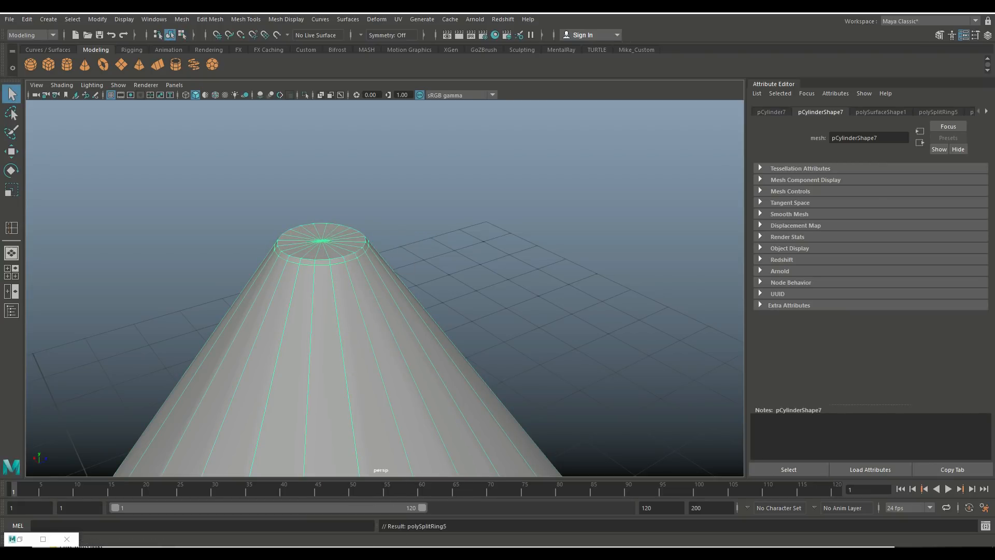
scroll(384, 288, down, 4)
key(3)
click(416, 237)
scroll(385, 289, down, 8)
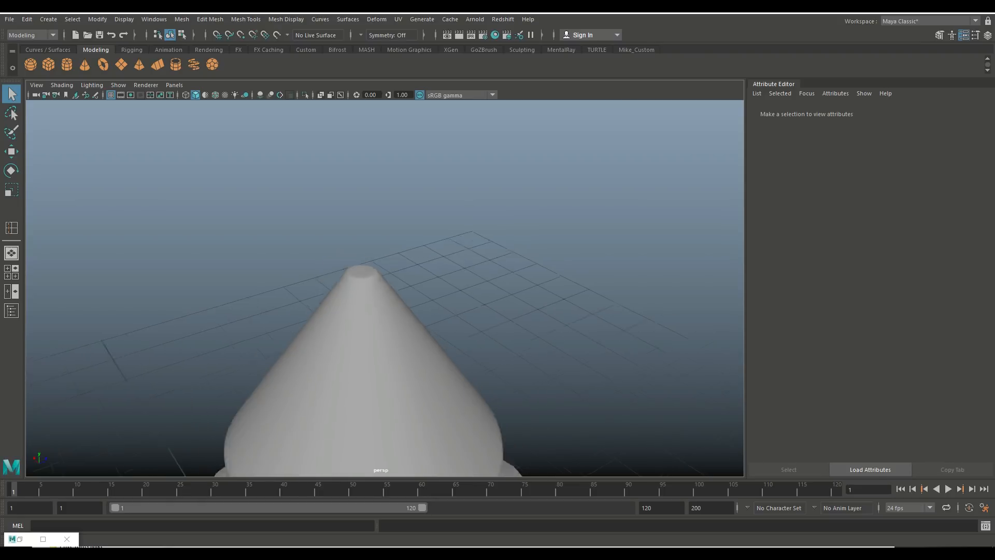
Set the Insert Edge Loop tool to 3 multiple edge loops and add them evenly across the topmost cone's side.
scroll(384, 288, down, 5)
alt+drag(384, 288, 435, 241)
mouse_move(385, 288)
alt+middle_down()
mouse_move(392, 219)
mouse_move(399, 288)
alt+middle_up()
scroll(392, 219, up, 5)
alt+drag(399, 287, 400, 293)
click(407, 252)
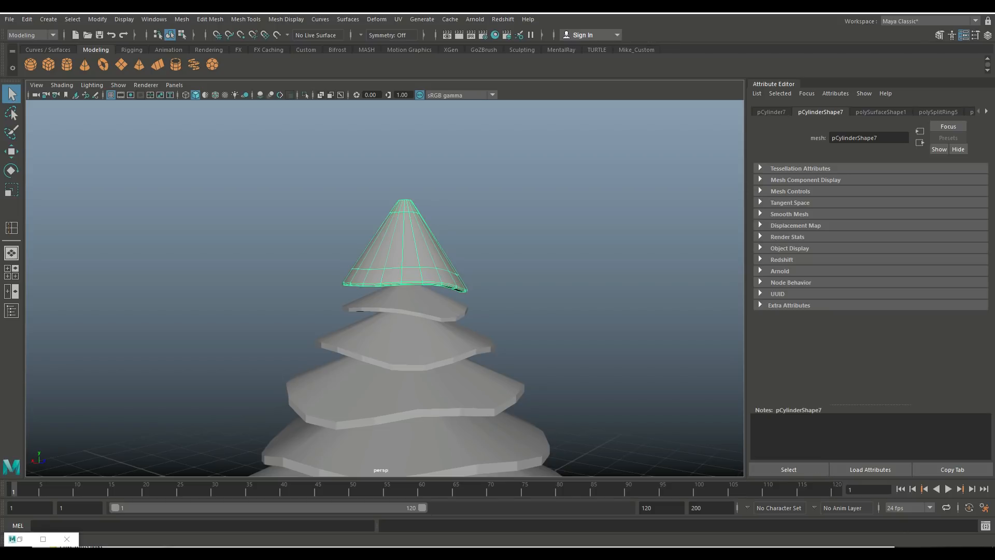
click(245, 19)
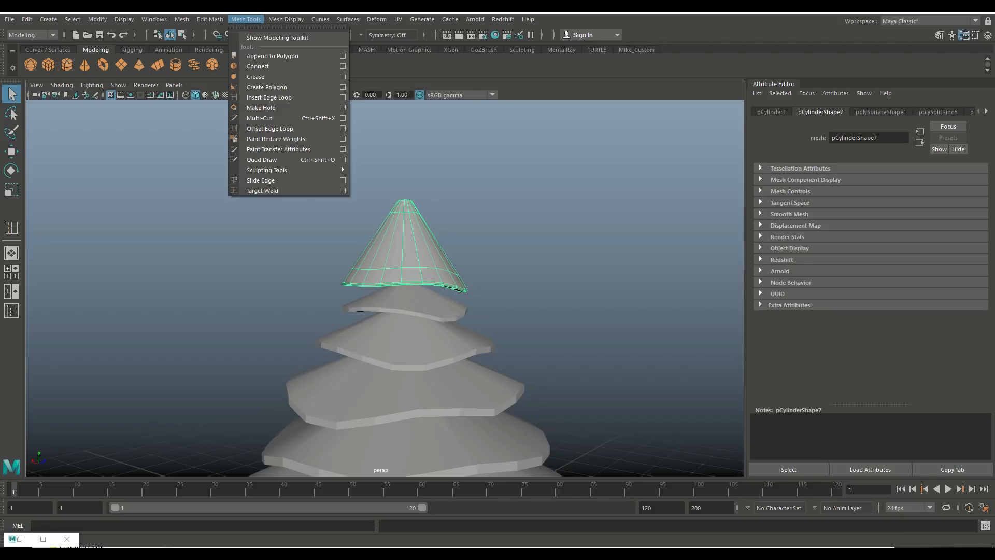
click(259, 95)
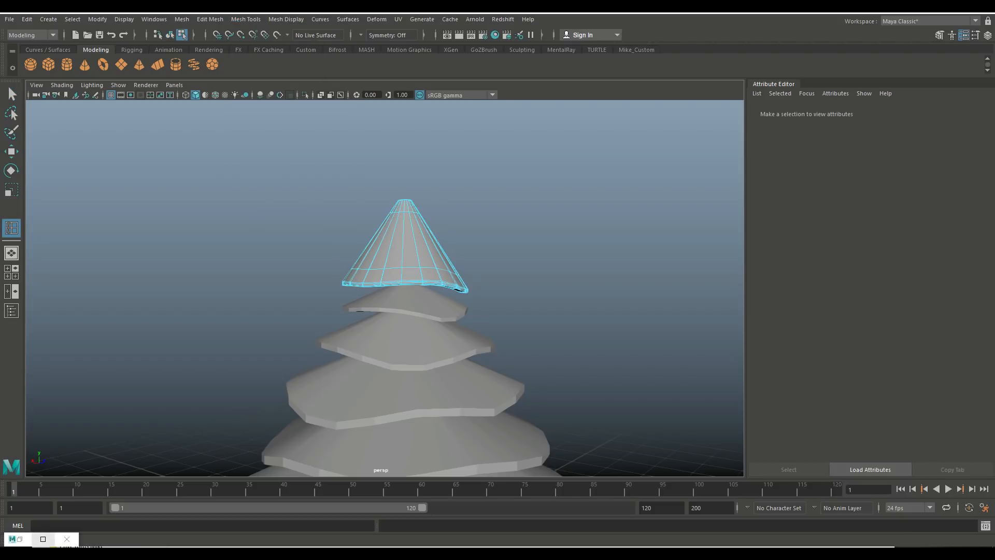
click(43, 539)
click(79, 95)
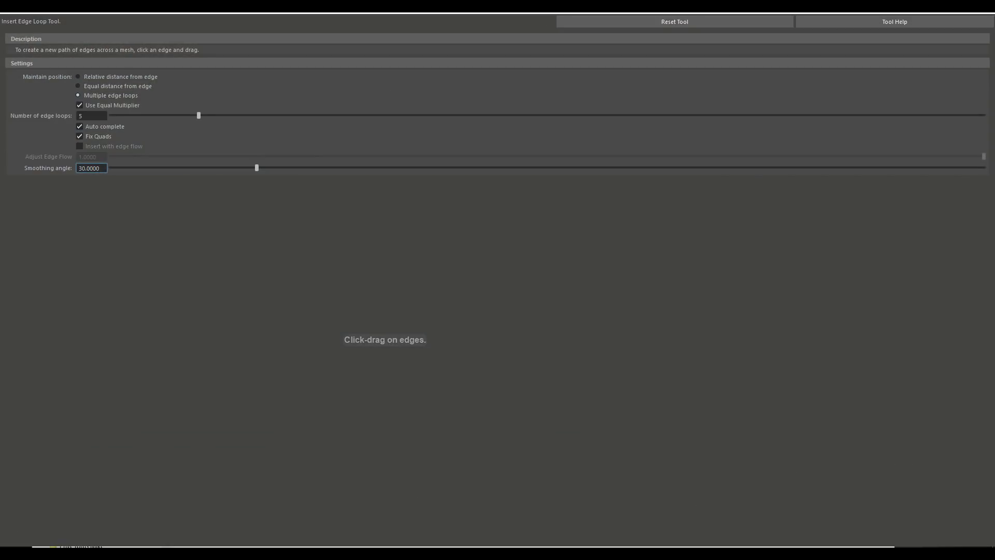
double_click(87, 116)
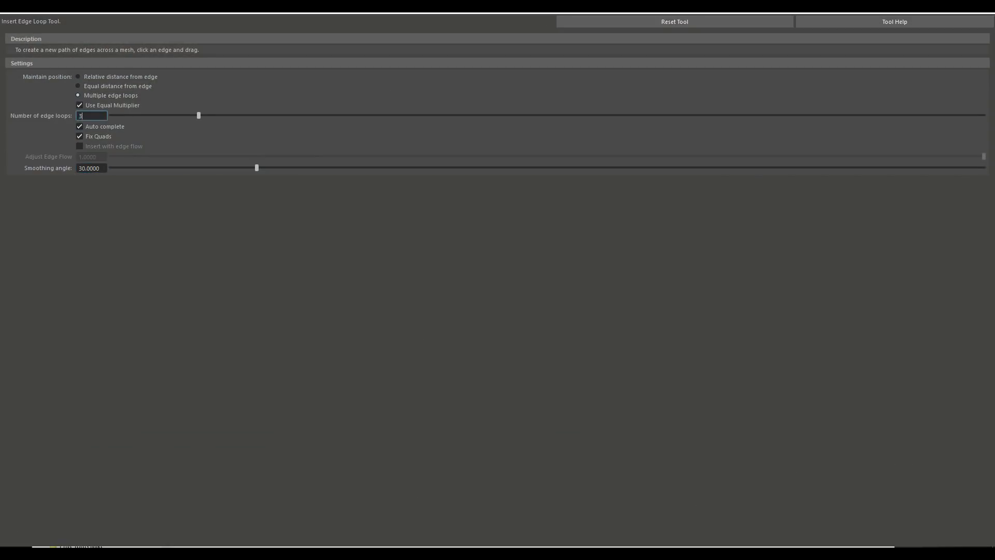
click(936, 7)
scroll(384, 288, up, 4)
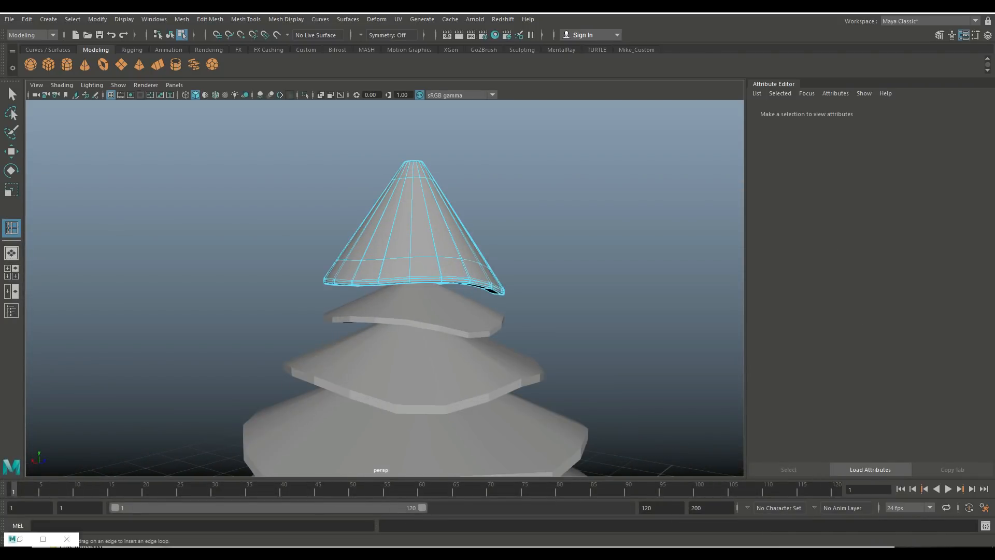
click(411, 223)
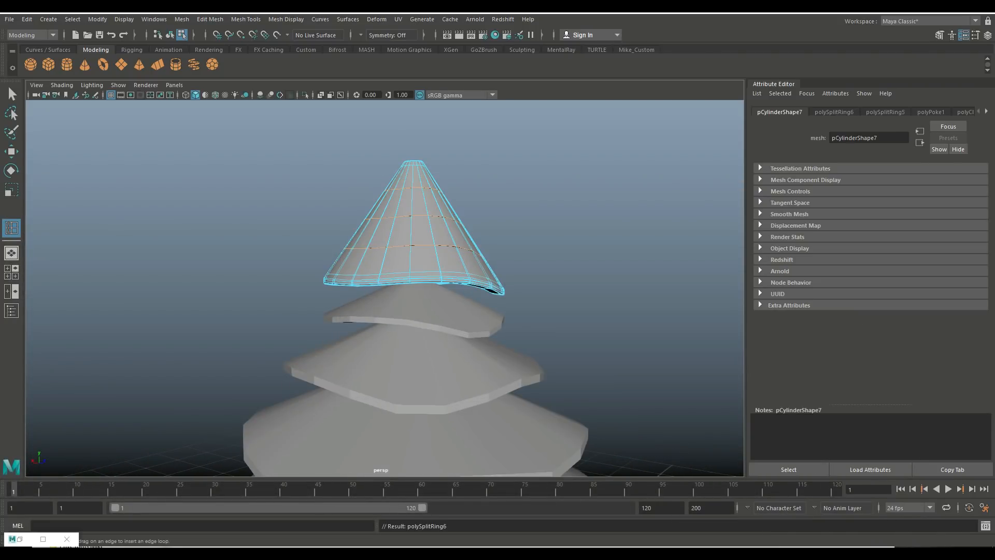
Restore the topmost cone's unsmoothed display and scale the lowest of its three new edge loops inward to about 0.88.
key(1)
right_drag(440, 218, 490, 203)
click(441, 223)
key(ctrl+z)
key(ctrl+z)
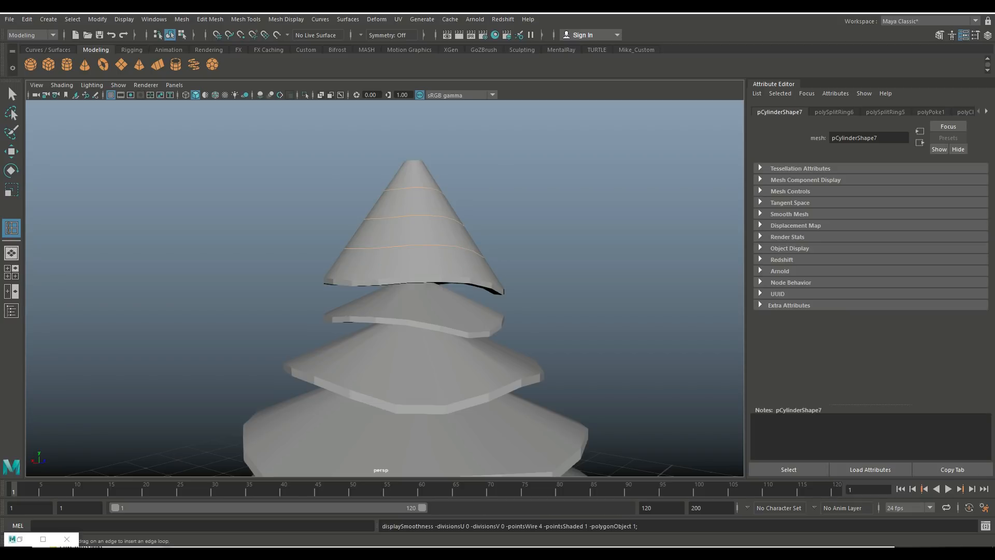
key(q)
scroll(440, 223, up, 5)
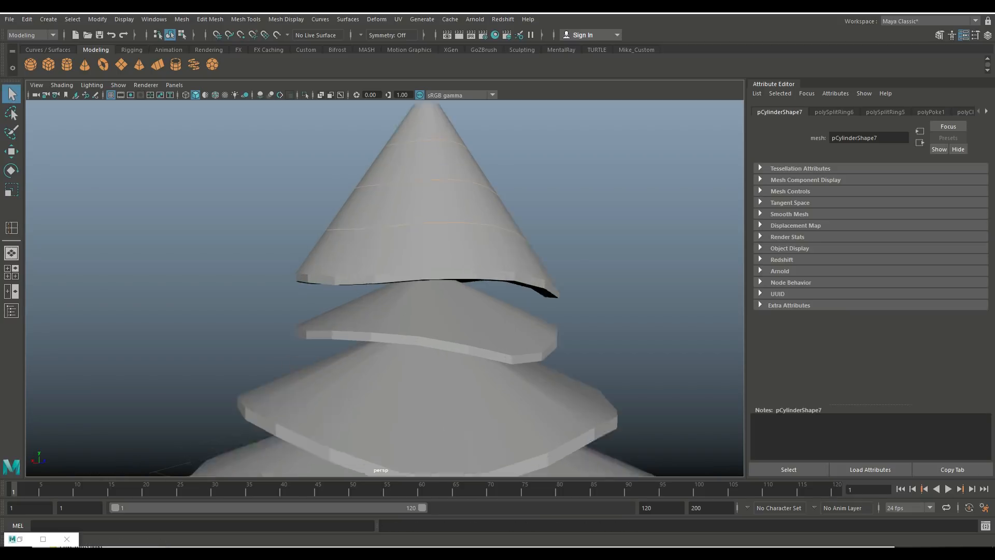
click(440, 223)
right_drag(439, 207, 442, 179)
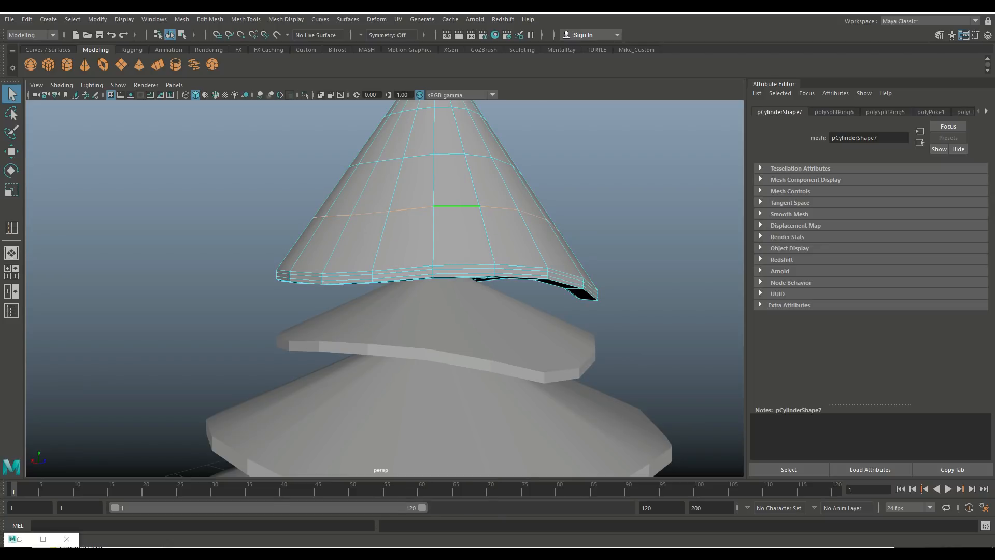
key(r)
drag(435, 225, 429, 225)
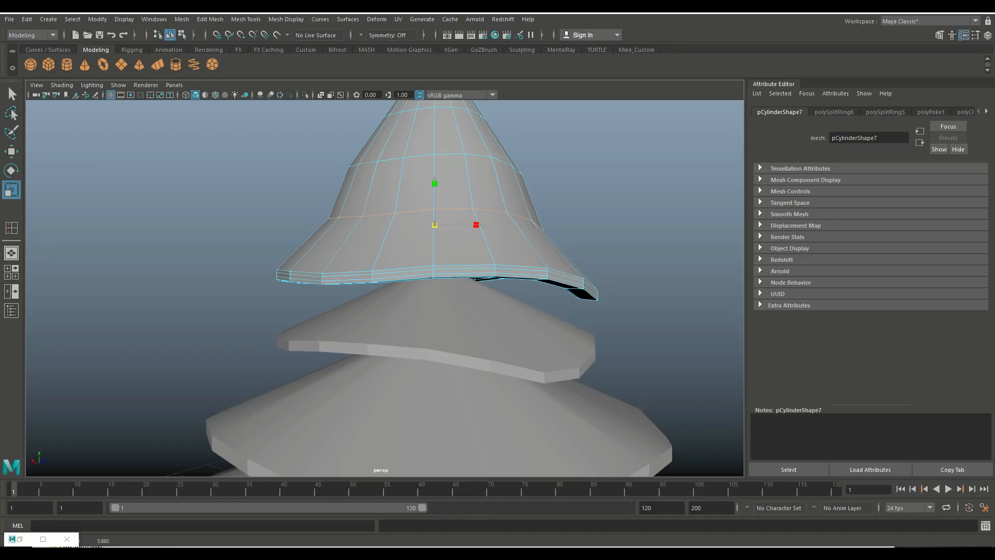
Scale the middle new edge loop inward to about 0.78 and narrow the upper one to give the cone a concave profile.
double_click(451, 154)
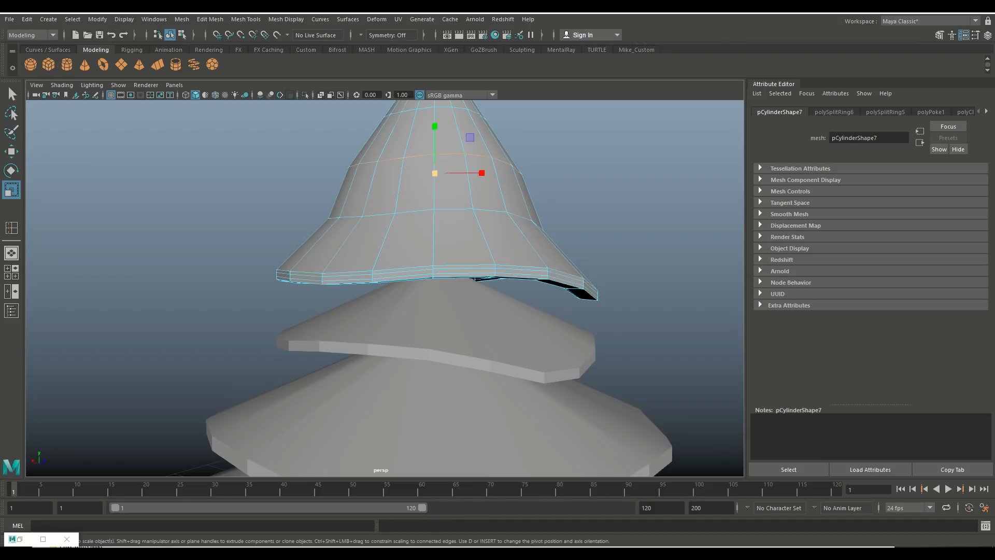
drag(435, 173, 421, 173)
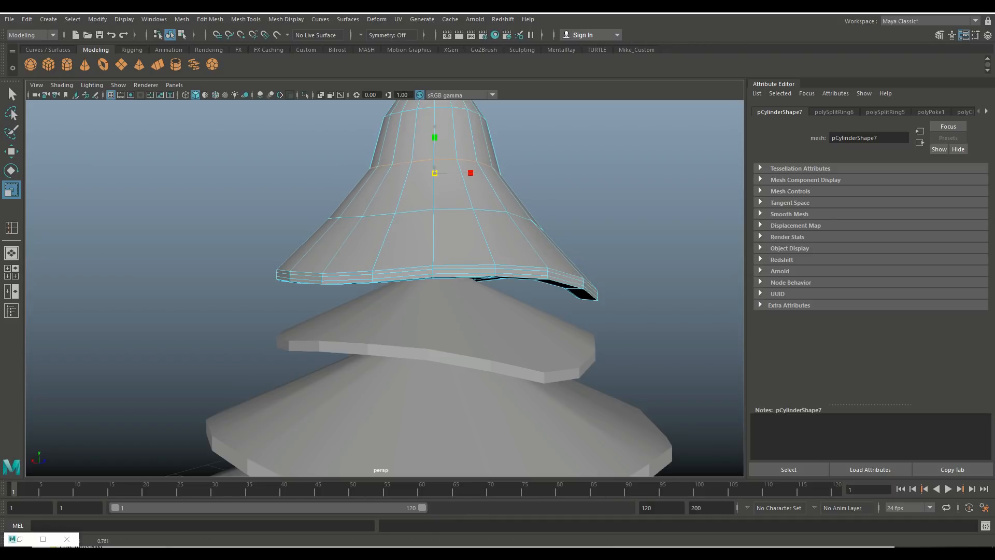
scroll(466, 185, down, 4)
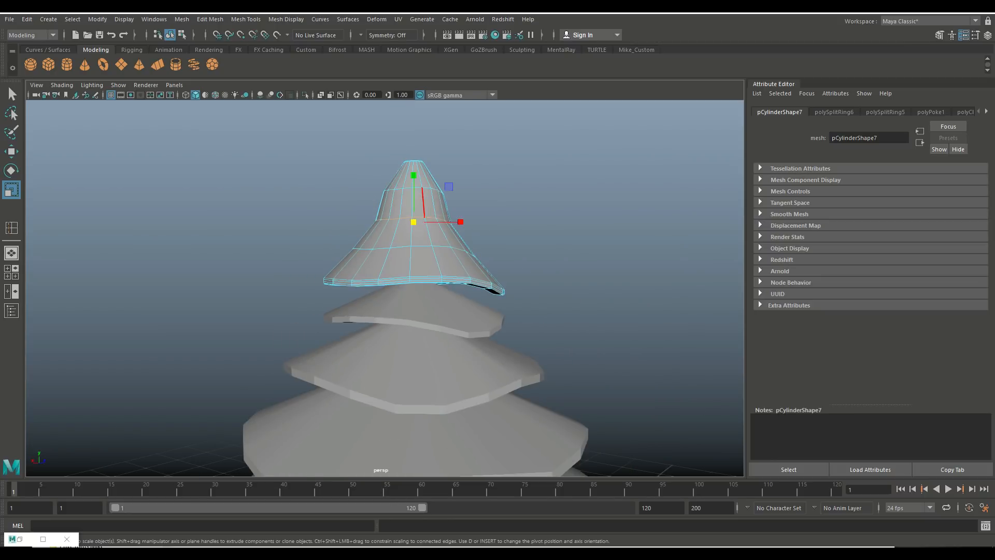
double_click(426, 188)
drag(413, 192, 392, 192)
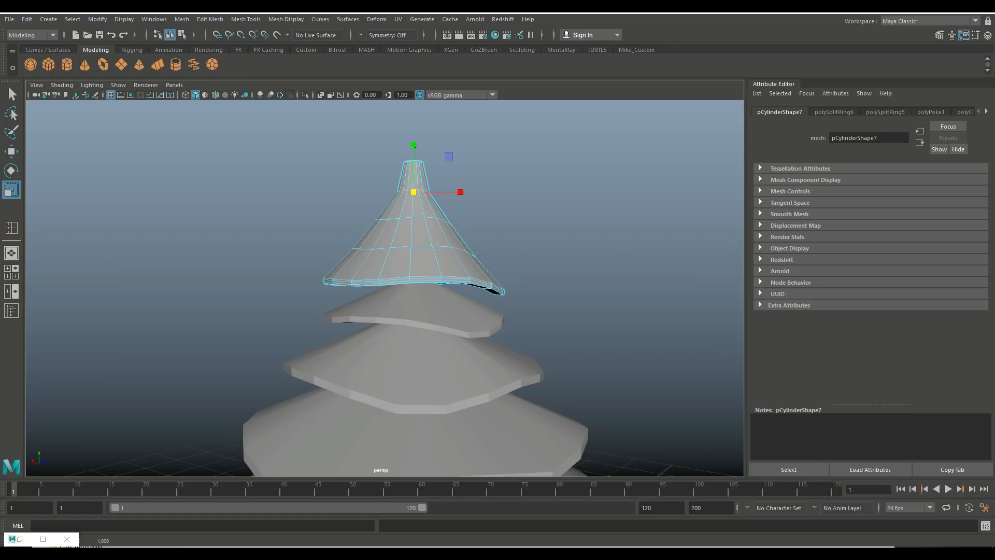
Select the vertices around the flat cap at the treetop and scale them inward to a sharp point.
scroll(516, 160, up, 5)
alt+drag(515, 160, 528, 262)
alt+middle_drag(528, 263, 507, 384)
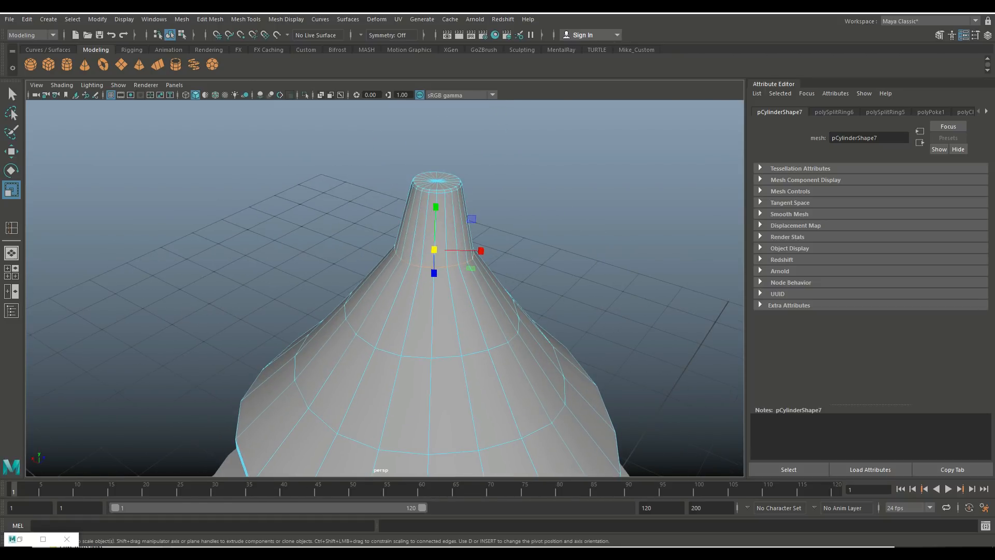
scroll(479, 218, up, 5)
alt+middle_drag(494, 202, 452, 344)
alt+drag(452, 343, 462, 306)
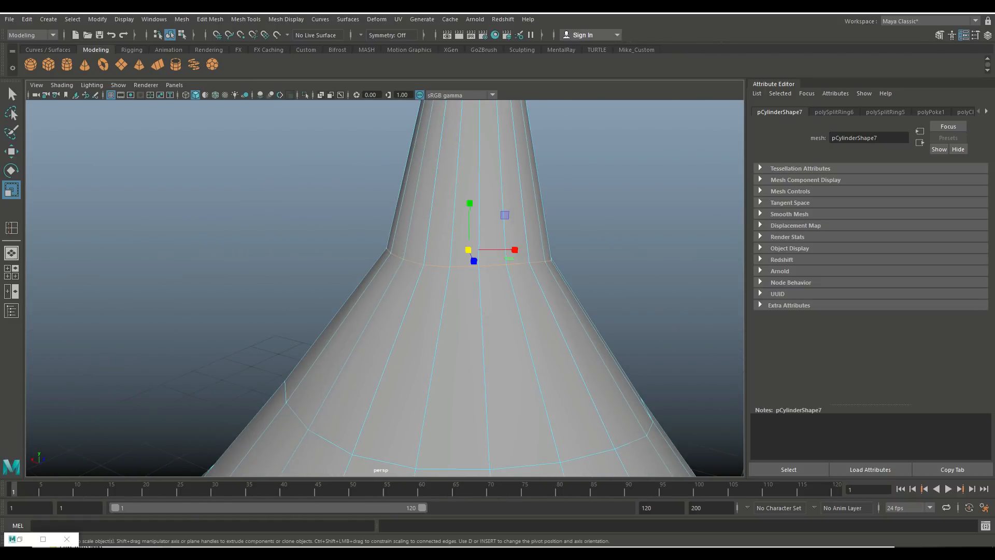
scroll(430, 246, down, 5)
right_drag(430, 247, 377, 242)
drag(312, 304, 312, 304)
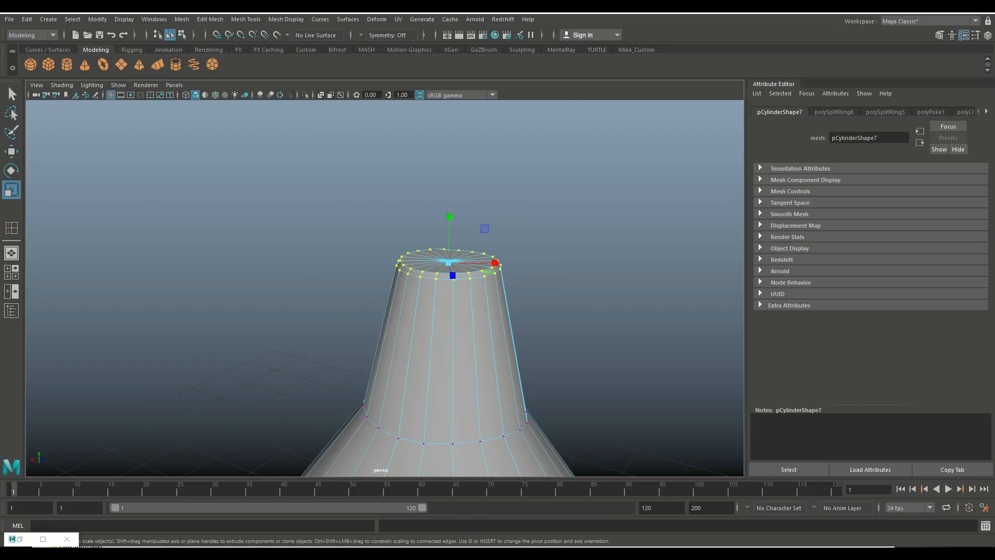
drag(449, 263, 348, 240)
Select all six foliage cones in object mode and combine them into one mesh.
scroll(411, 263, down, 12)
alt+middle_drag(348, 240, 368, 150)
alt+drag(368, 149, 394, 161)
scroll(385, 205, up, 6)
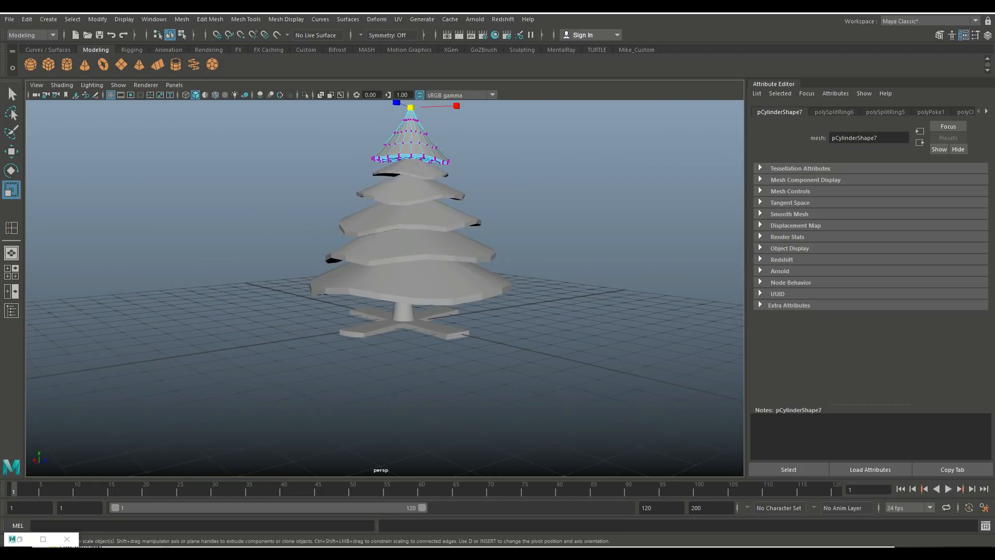
alt+middle_drag(394, 161, 391, 179)
right_drag(434, 253, 485, 237)
click(415, 306)
shift+click(440, 265)
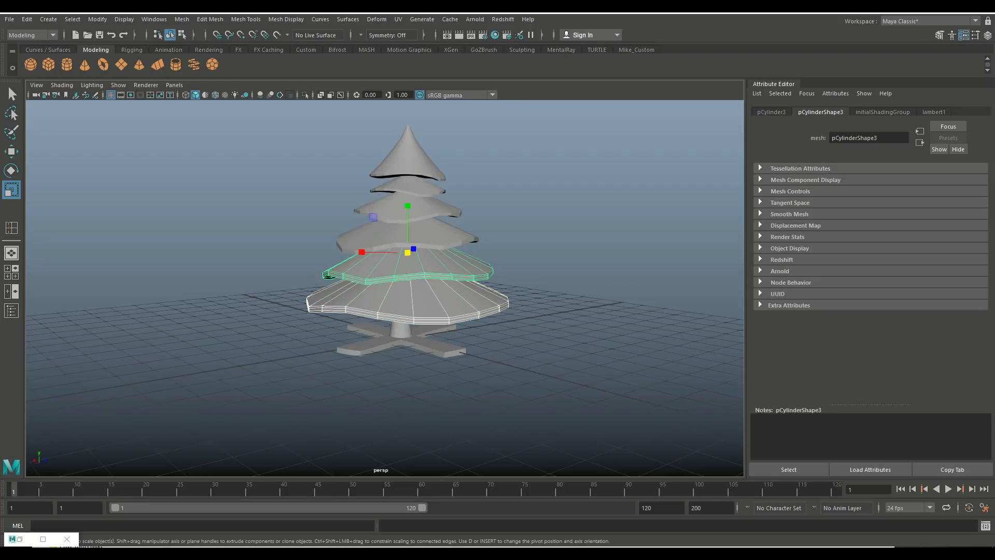
shift+click(438, 236)
shift+click(434, 208)
shift+click(434, 189)
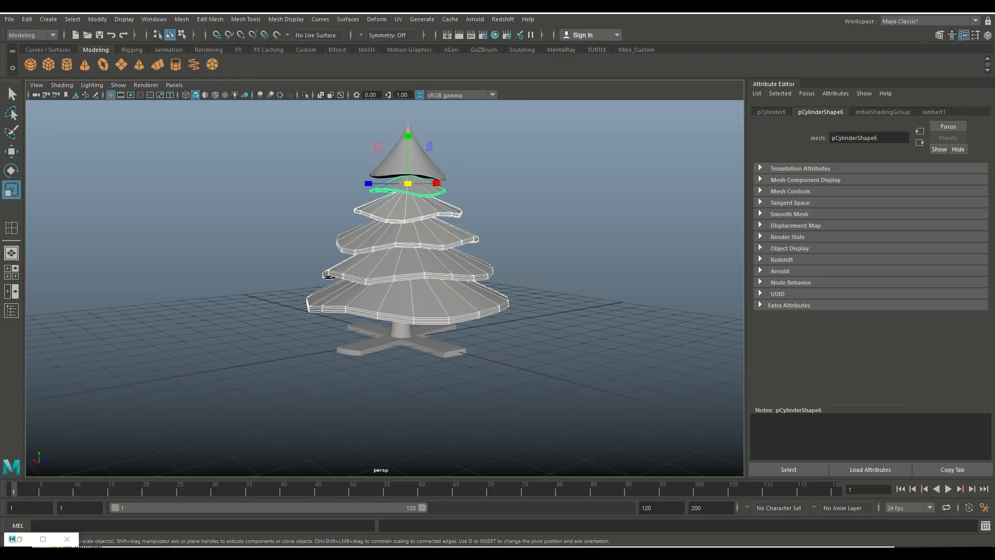
shift+click(428, 148)
shift+click(427, 166)
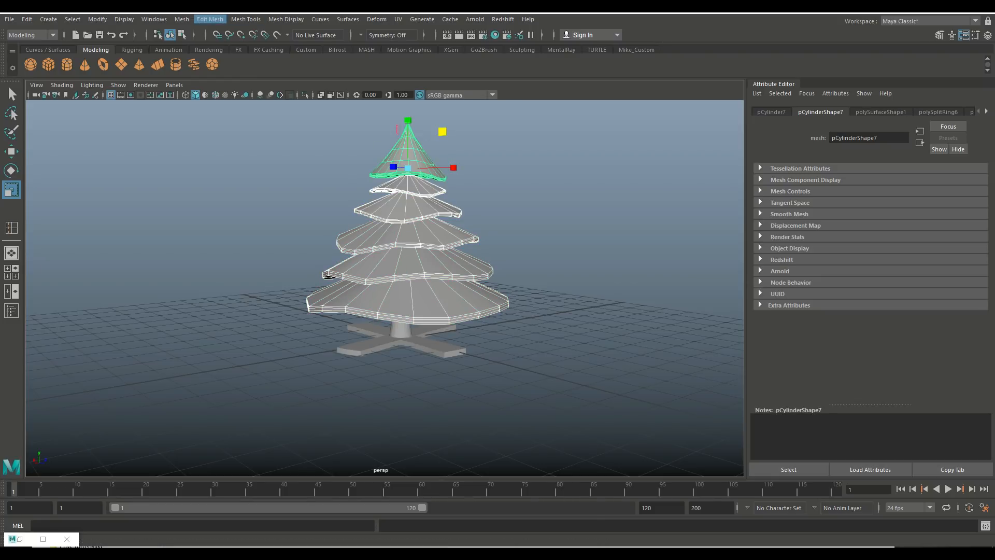
click(182, 20)
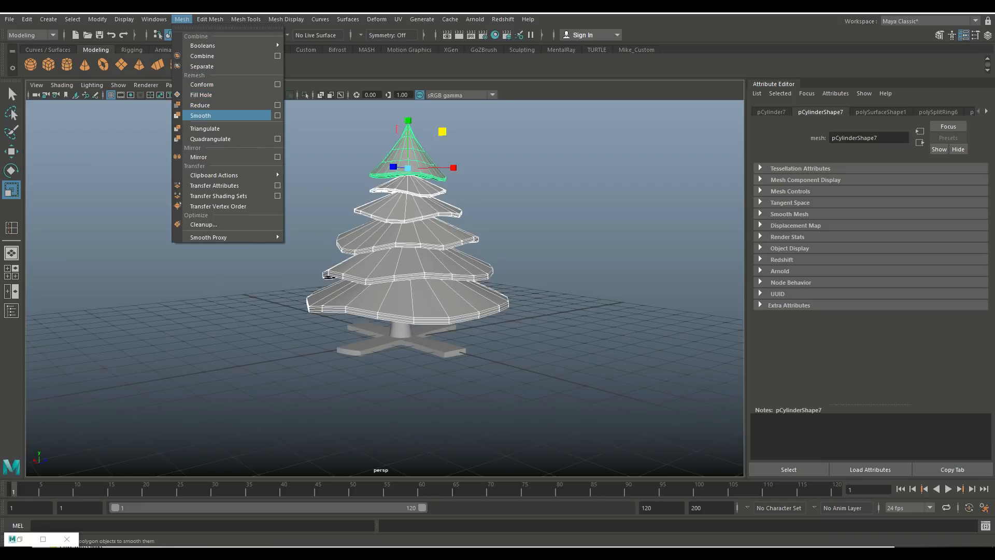
click(202, 56)
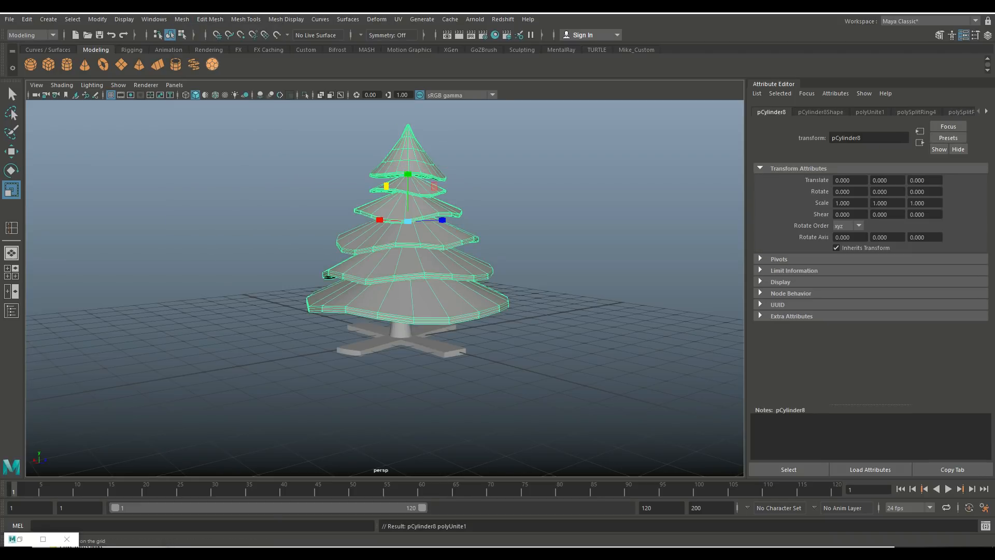
Apply Smooth to the combined foliage mesh, deselect it and inspect the tree from several sides.
click(182, 19)
mouse_move(210, 19)
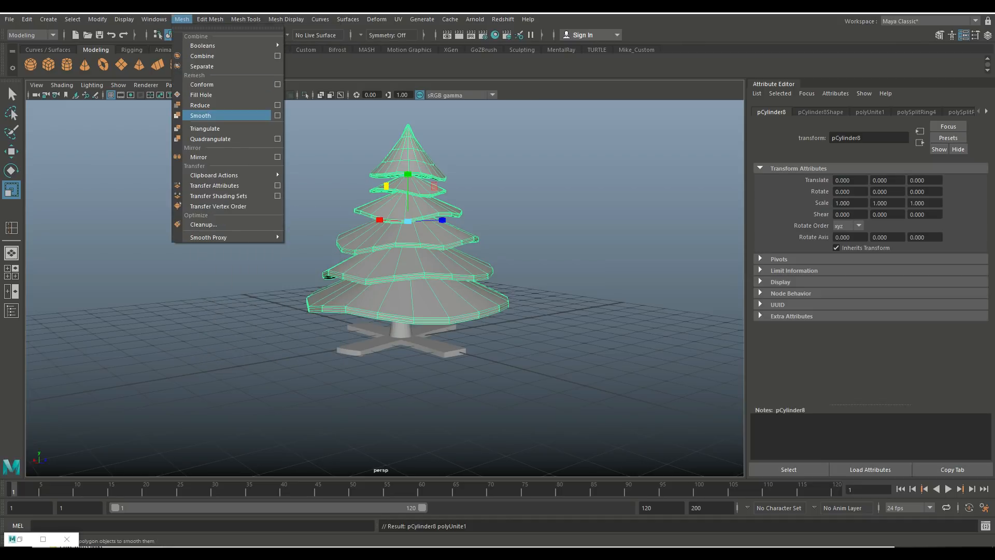
click(201, 115)
click(228, 166)
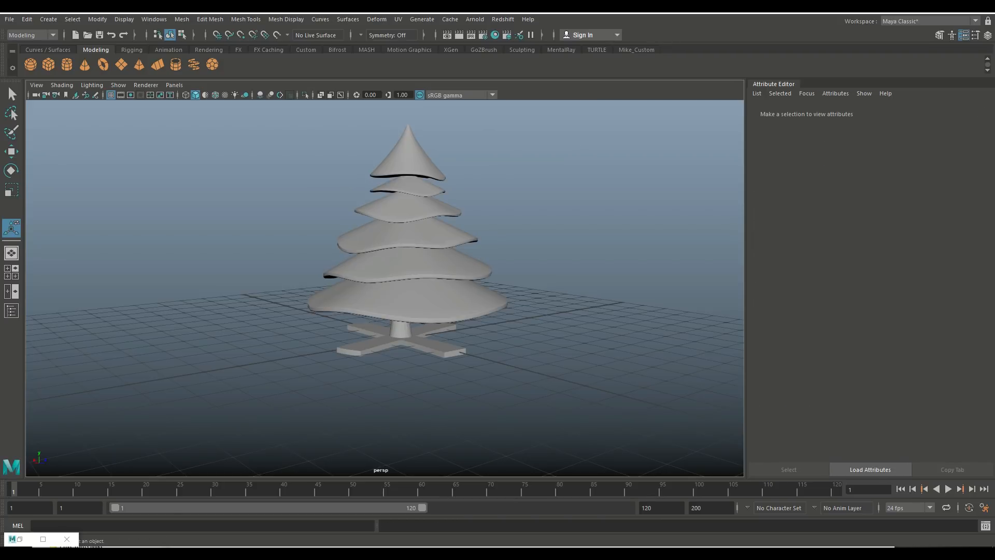
scroll(383, 259, down, 5)
alt+drag(383, 260, 361, 265)
scroll(384, 259, up, 4)
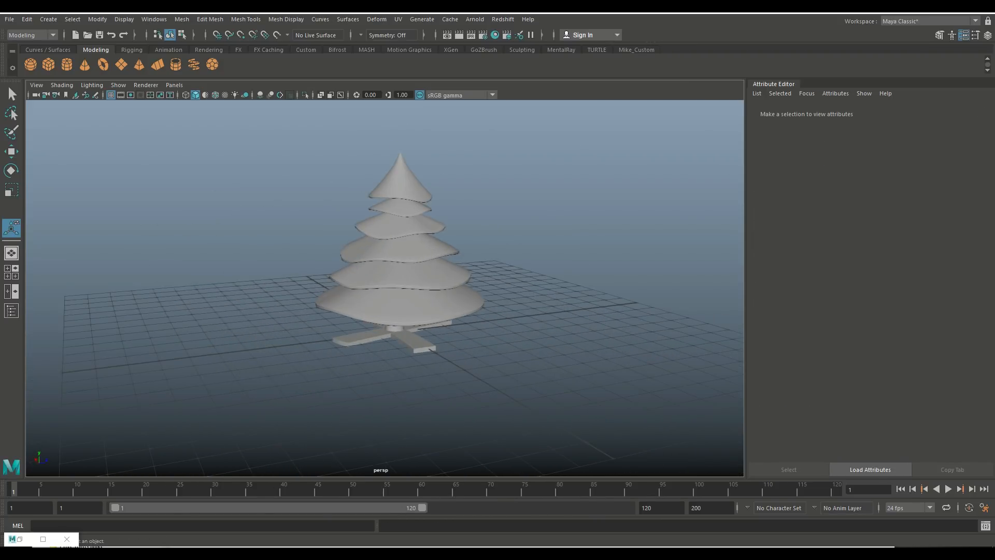
alt+middle_drag(384, 260, 313, 289)
alt+drag(331, 270, 429, 258)
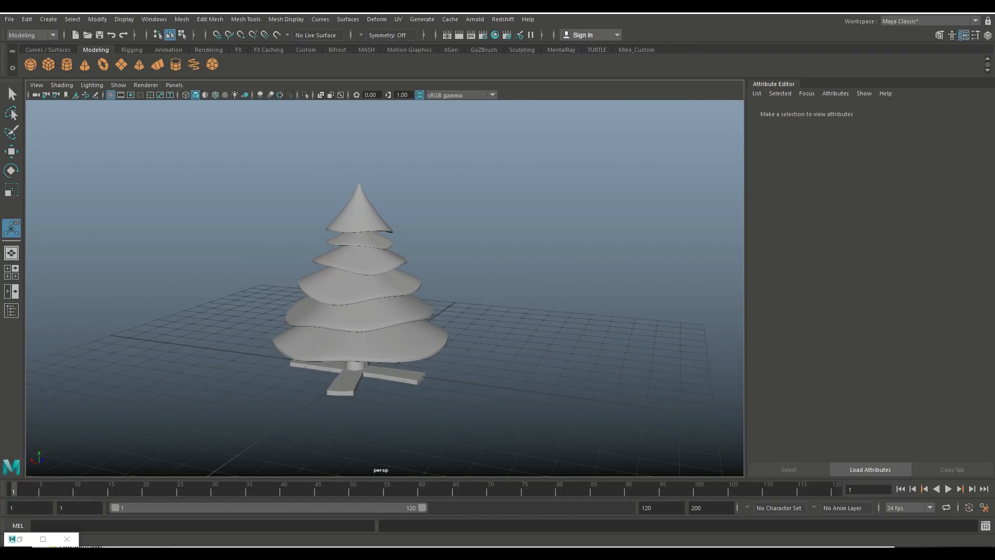
Create a polygon sphere on the tree's axis, scale it uniformly to about 0.21 and raise it to Y about 5.63.
click(30, 65)
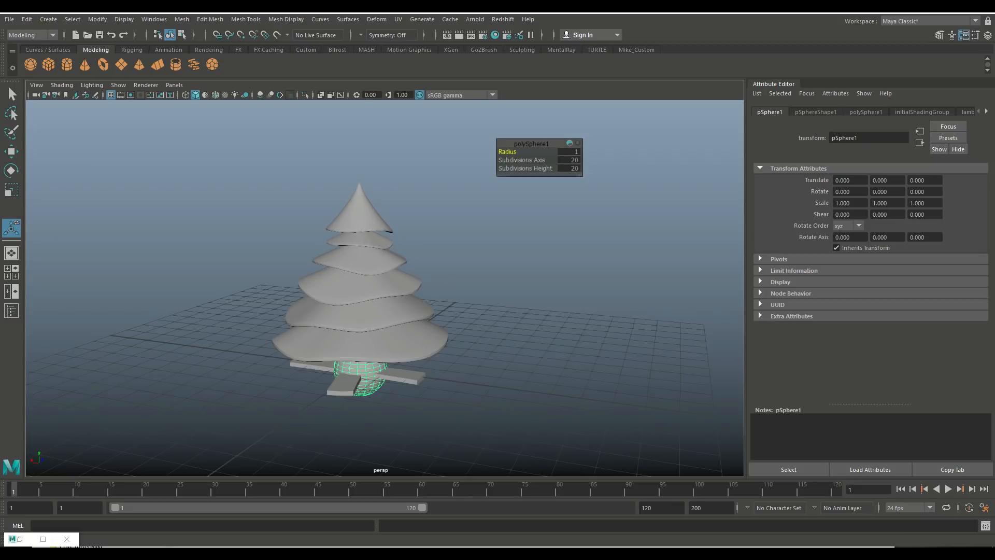
key(w)
drag(360, 337, 359, 132)
key(r)
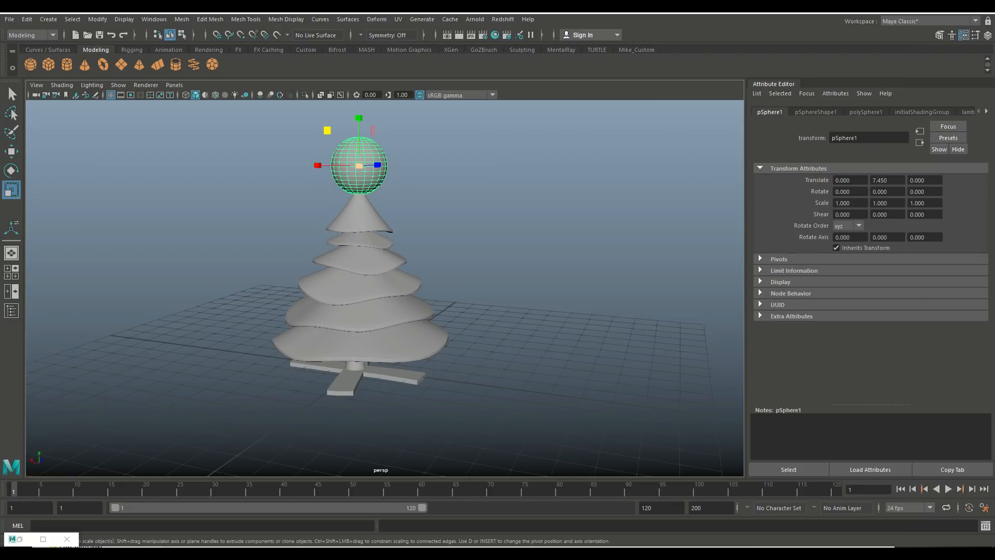
drag(359, 166, 322, 166)
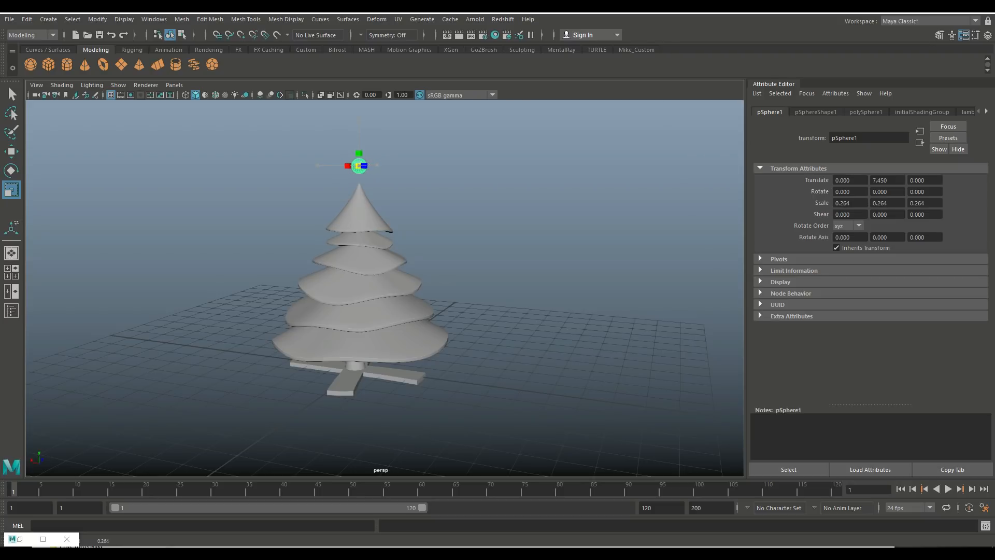
key(w)
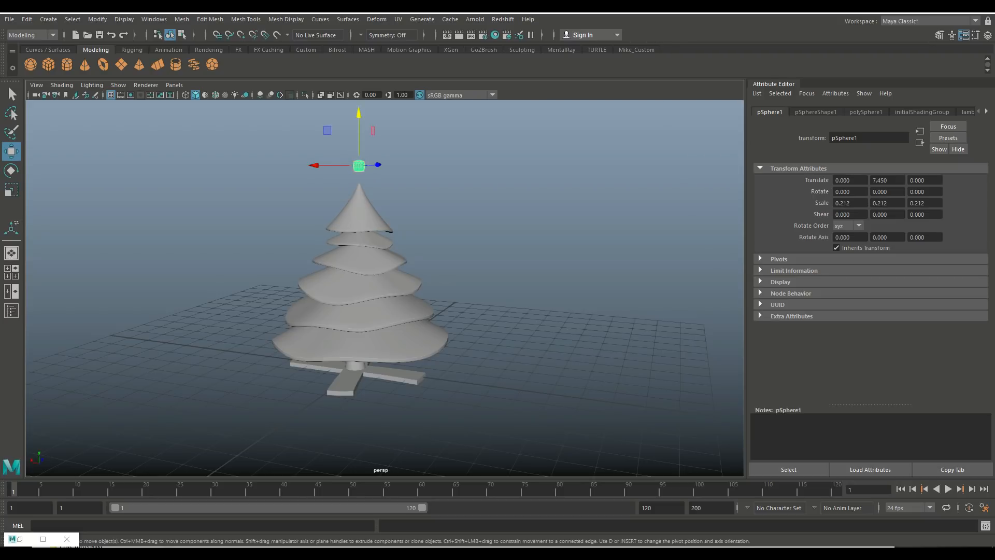
drag(359, 115, 359, 139)
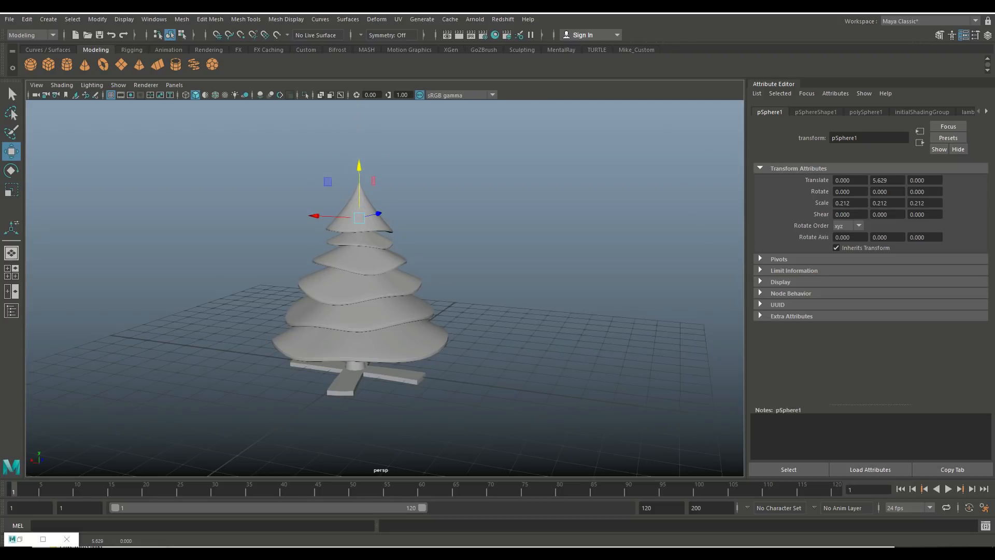
Shrink the sphere to about 0.13 and hang it under the top cone's rim at Y about 5.16, Z about -1.16.
key(f)
scroll(385, 288, down, 5)
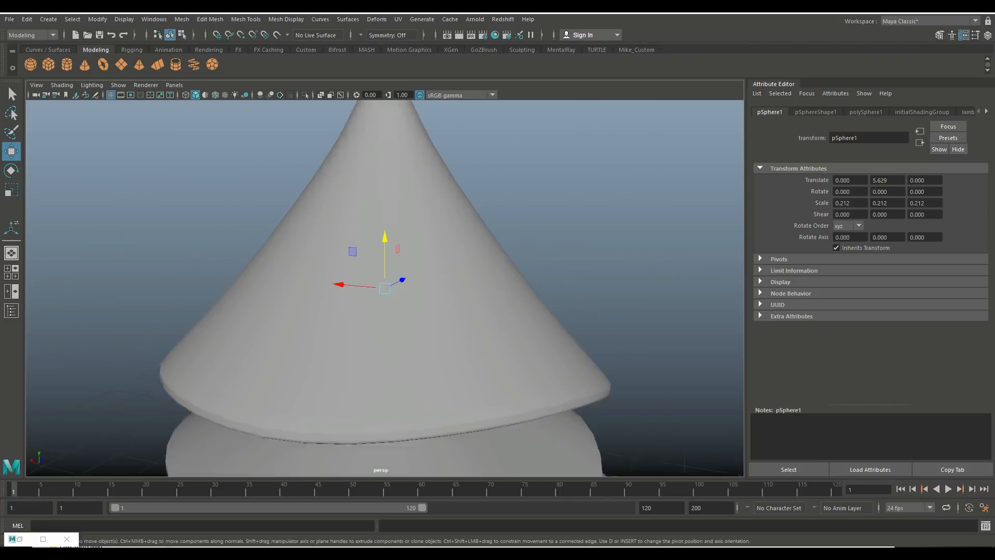
drag(402, 280, 244, 289)
key(r)
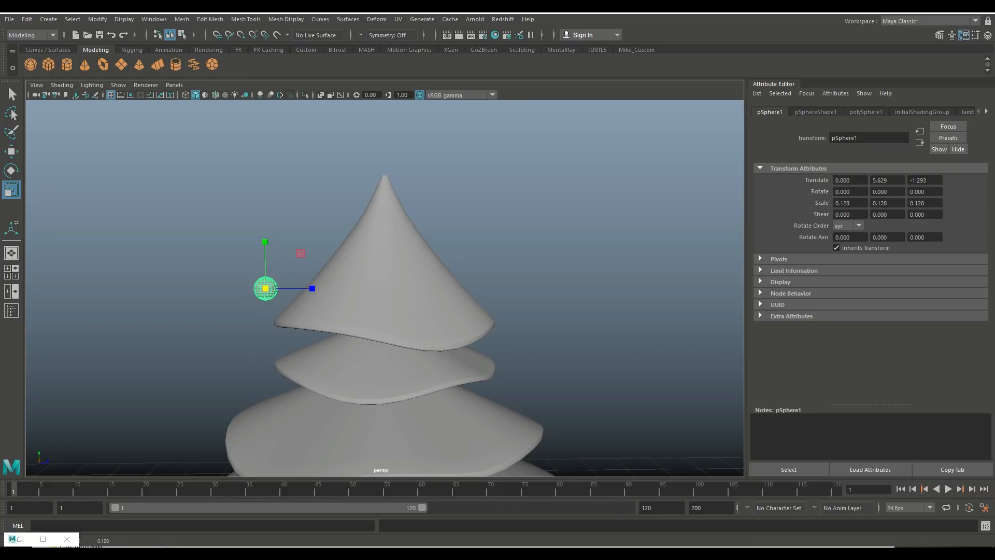
key(w)
drag(265, 240, 266, 285)
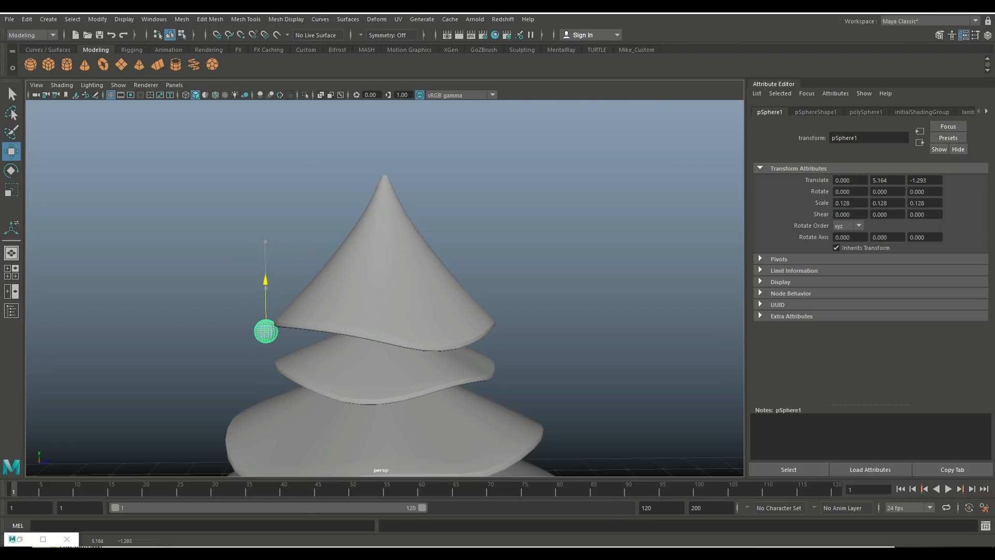
drag(314, 330, 452, 329)
Duplicate the ornament twice, placing copies under the third and fourth tiers at about (-1.21, 3.76, -1.16) and (-2.17, 3.05, 0.18).
scroll(329, 331, down, 3)
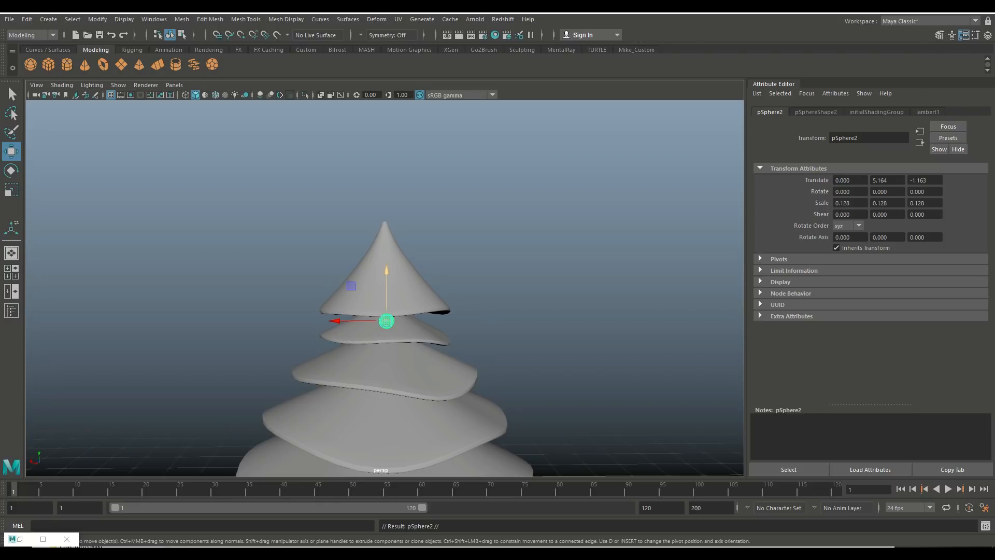
drag(386, 270, 386, 337)
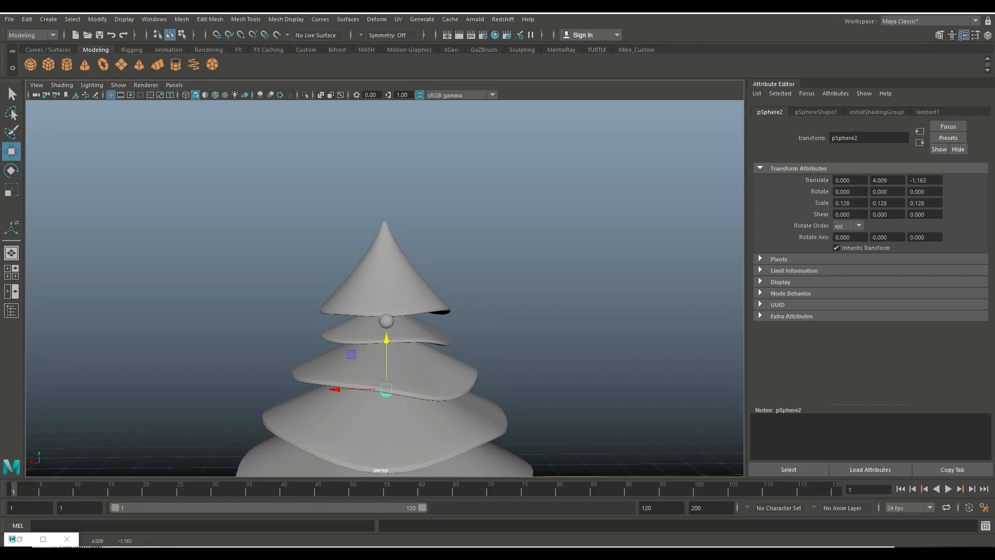
drag(335, 389, 420, 388)
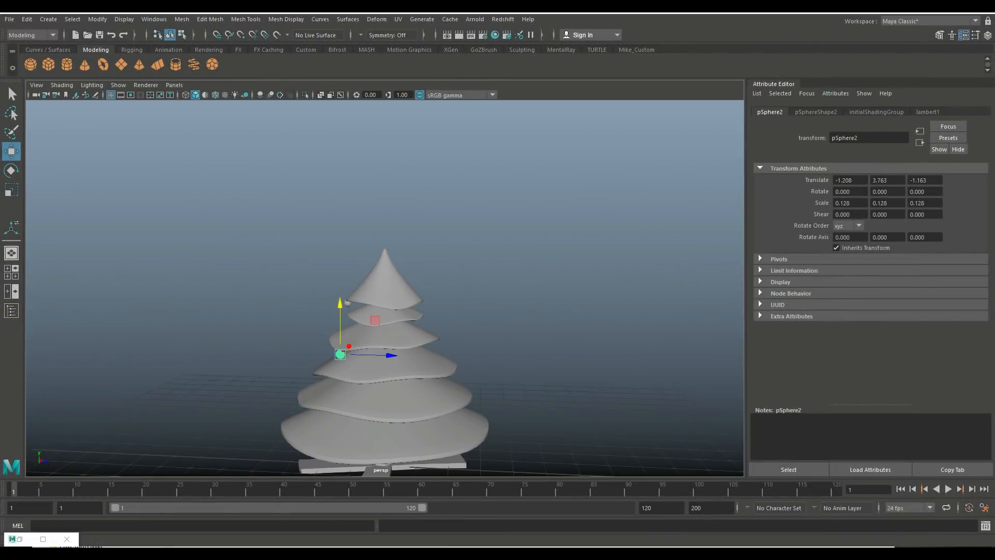
key(ctrl+d)
drag(392, 356, 437, 356)
drag(385, 305, 385, 323)
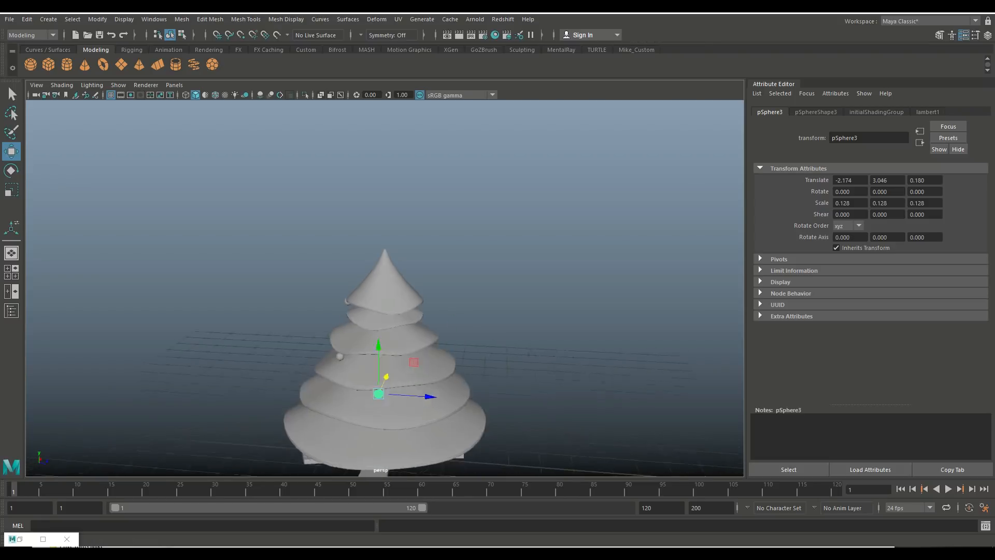
Duplicate the ornament again and position the copy under the fifth tier's rim at about (-2.17, 2.07, 1.57).
drag(431, 398, 470, 404)
drag(425, 348, 425, 372)
key(f)
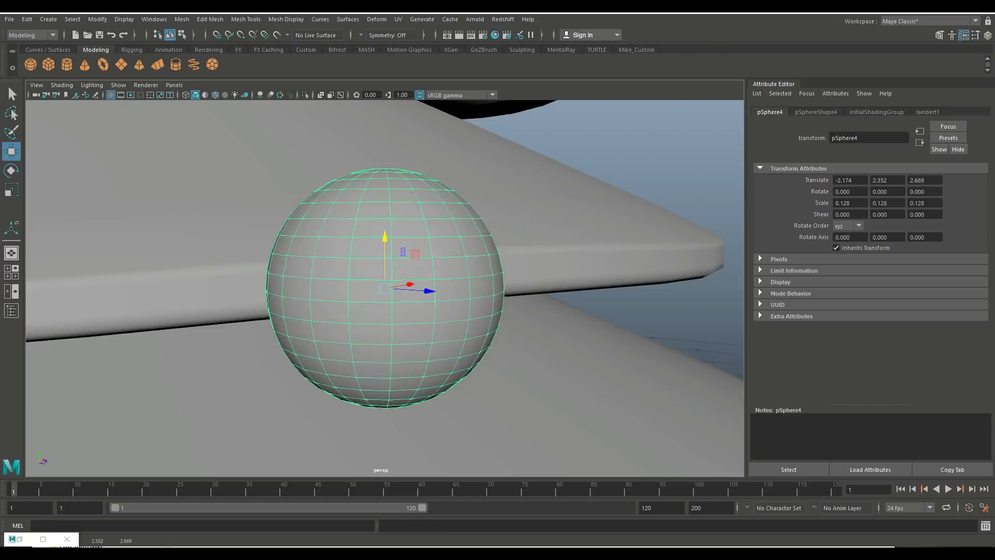
alt+drag(404, 311, 498, 311)
alt+right_drag(498, 311, 425, 291)
drag(427, 285, 254, 301)
drag(205, 253, 205, 310)
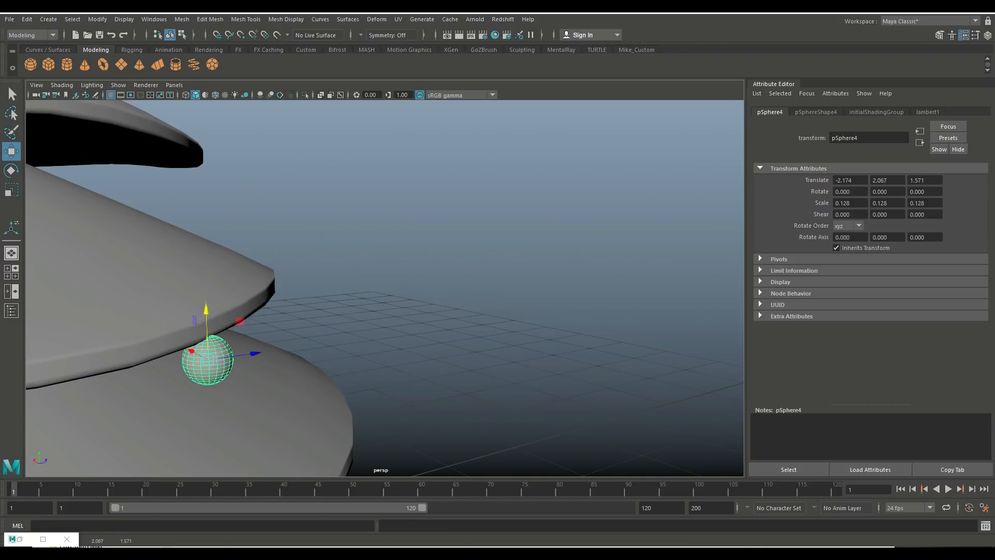
Duplicate the lowest ornament, raise the copy toward the second tier, enlarge it to about 0.20 and move it to about (-1.53, 4.89, 0.74).
alt+right_drag(259, 311, 135, 306)
alt+drag(362, 290, 321, 305)
key(ctrl+d)
drag(348, 242, 346, 124)
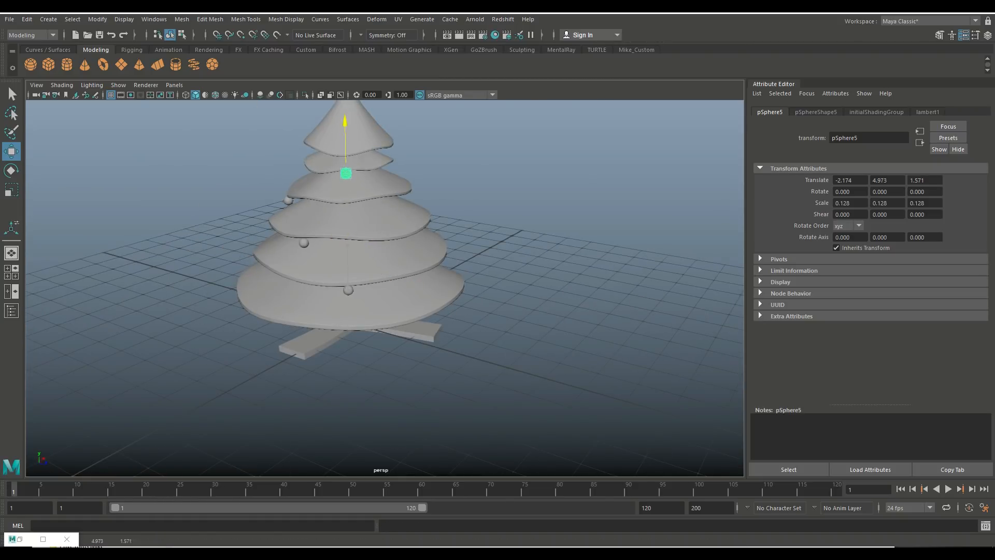
key(f)
alt+right_drag(384, 260, 290, 259)
alt+drag(332, 280, 477, 275)
key(r)
key(w)
drag(385, 288, 118, 310)
alt+right_drag(259, 301, 207, 300)
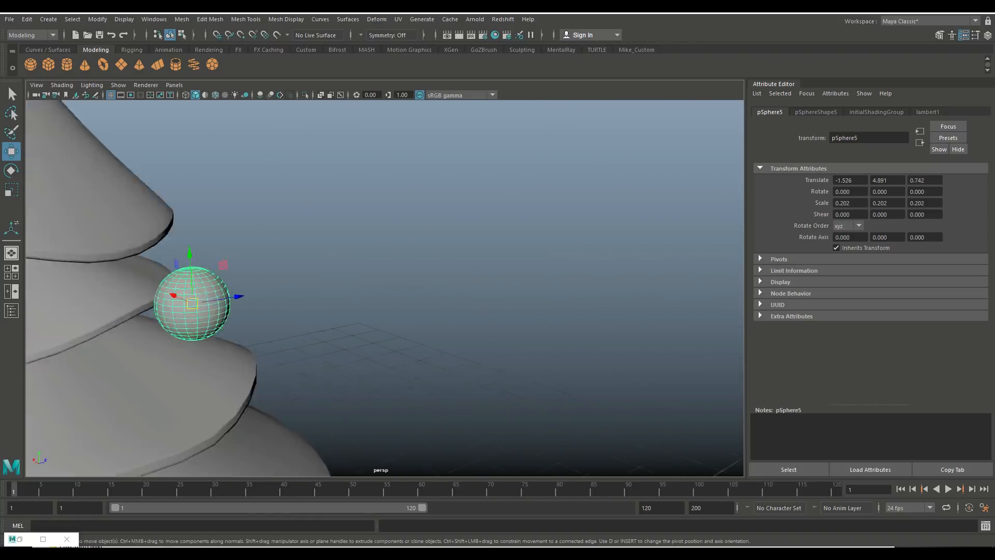
Lower the enlarged ornament and fit it against the third tier's rim at about (-1.67, 3.86, 0.06).
alt+drag(311, 295, 259, 295)
drag(311, 290, 241, 303)
alt+drag(240, 303, 363, 311)
drag(293, 355, 243, 358)
drag(294, 303, 293, 371)
alt+drag(294, 371, 332, 317)
alt+middle_drag(291, 363, 311, 260)
drag(259, 269, 308, 273)
drag(344, 223, 344, 291)
alt+right_drag(344, 290, 259, 291)
alt+drag(311, 290, 187, 316)
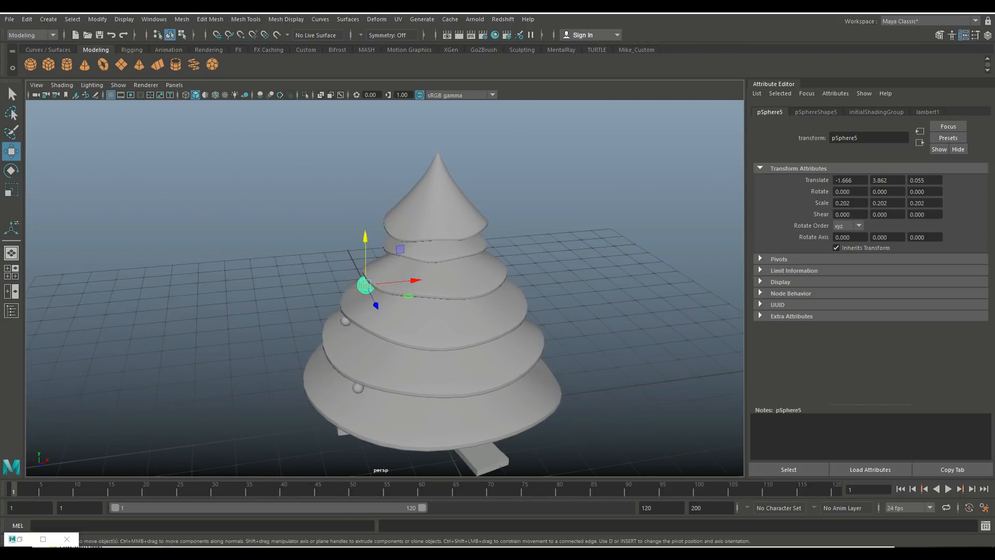
Duplicate the large ornament and place the copy below the fifth tier's rim at about (0.54, 2.09, 2.60).
drag(376, 305, 407, 370)
drag(396, 303, 396, 374)
drag(445, 414, 543, 399)
drag(513, 430, 509, 422)
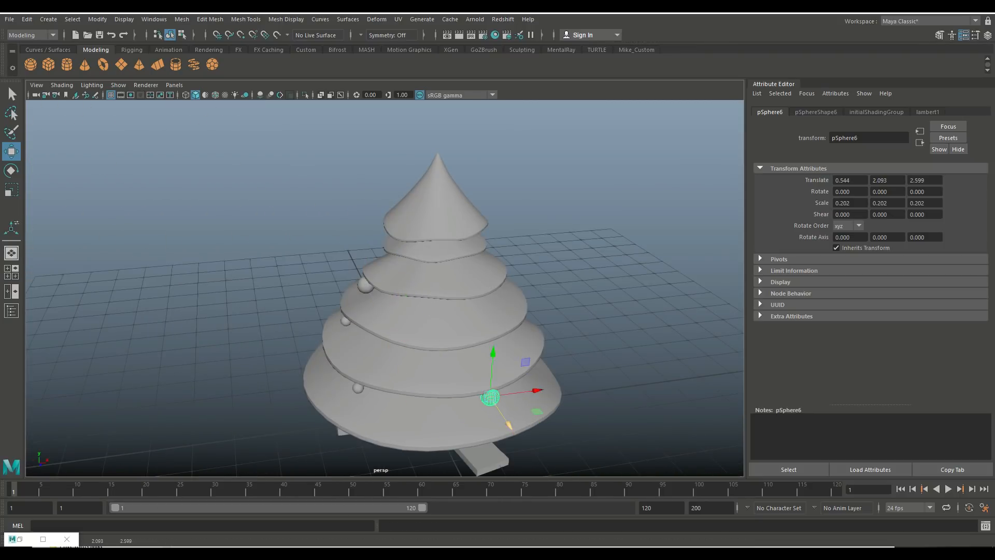
Duplicate the large ornament to the opposite side and hang it under the bottom tier's edge at about (0.54, 0.94, -2.99).
alt+right_drag(509, 422, 425, 414)
alt+drag(363, 332, 503, 302)
key(ctrl+d)
drag(460, 340, 329, 341)
drag(280, 290, 280, 320)
key(f)
alt+right_drag(384, 311, 280, 311)
drag(429, 288, 397, 288)
drag(351, 233, 351, 232)
alt+right_drag(351, 232, 269, 233)
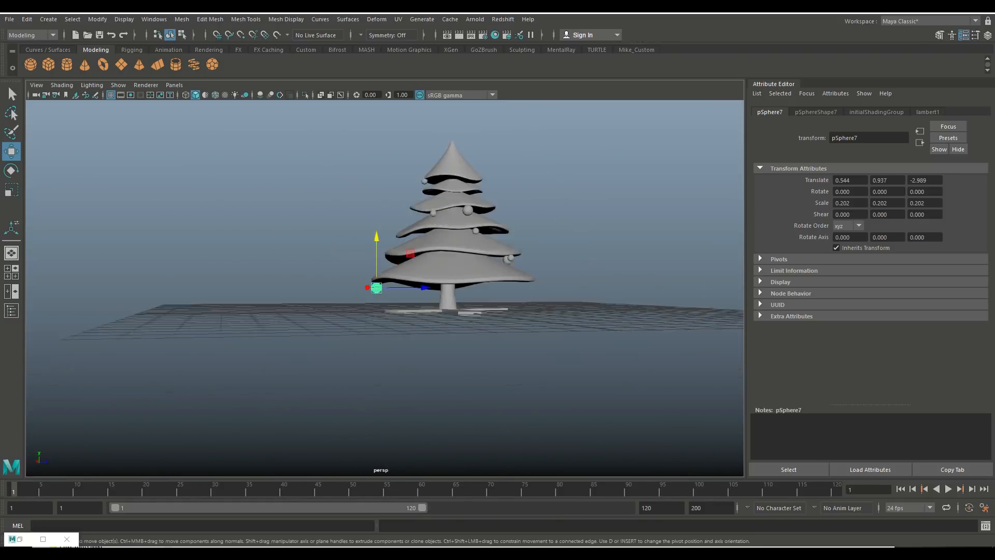
Duplicate the small ornament under the fourth tier and fit the copy beneath the fifth tier's rim at about (-1.79, 2.17, -1.89).
alt+drag(322, 280, 405, 301)
alt+right_drag(404, 300, 498, 301)
alt+middle_drag(498, 249, 466, 311)
click(522, 266)
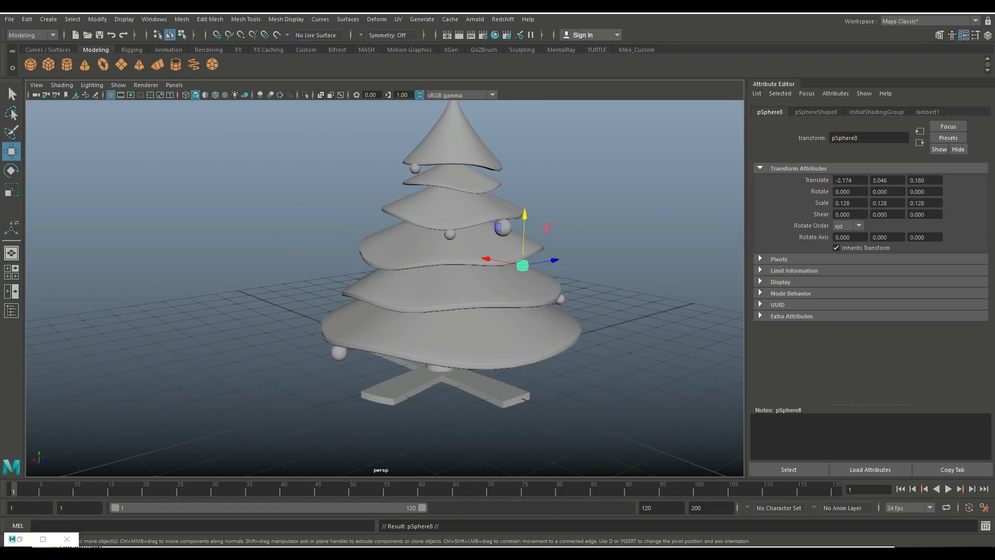
drag(539, 263, 444, 292)
key(f)
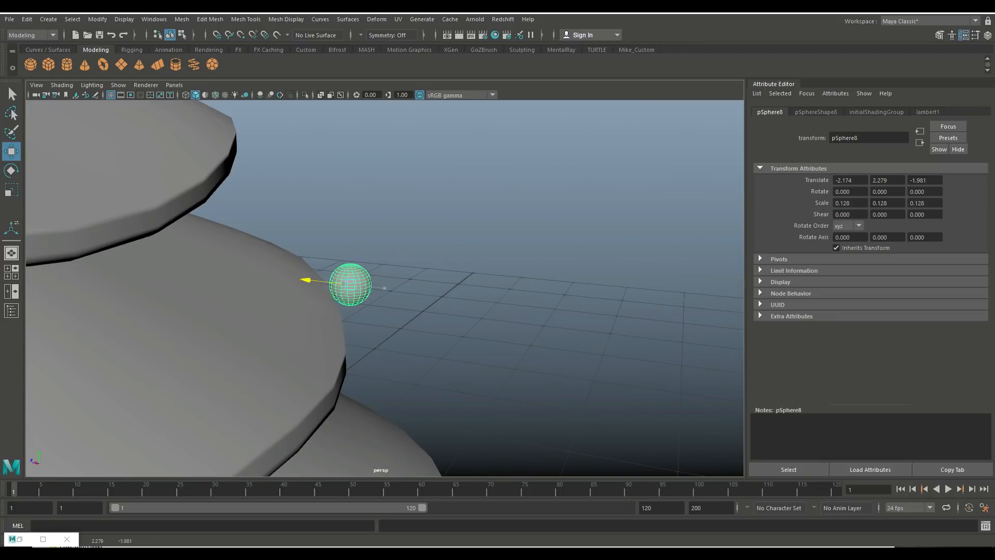
drag(306, 280, 291, 278)
drag(310, 296, 280, 311)
alt+drag(362, 311, 249, 259)
drag(334, 239, 334, 250)
alt+right_drag(363, 280, 291, 279)
alt+drag(363, 279, 249, 311)
alt+right_drag(363, 291, 279, 290)
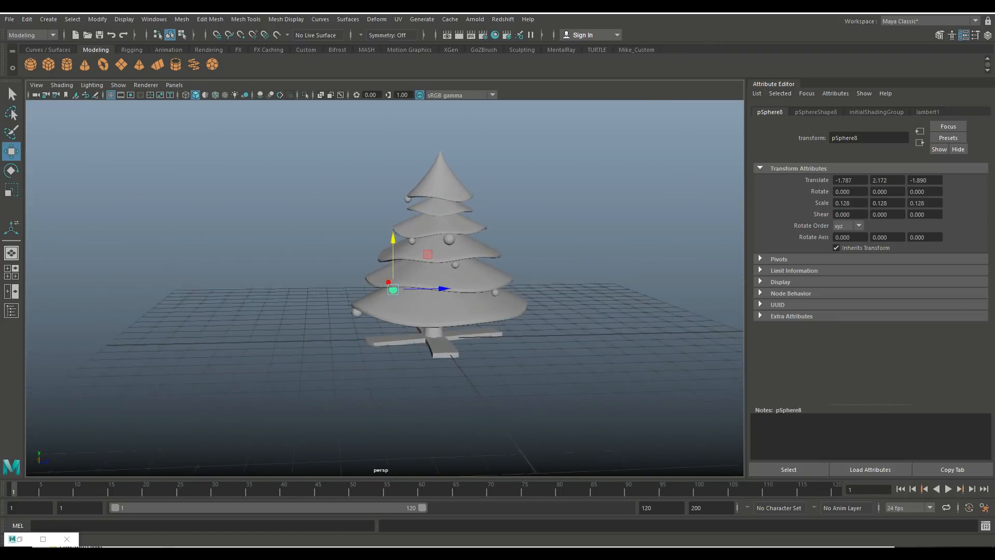
Duplicate an ornament on the lower part of the tree twice, resizing and repositioning the copies to fill bare areas.
alt+middle_drag(441, 254, 358, 292)
alt+right_drag(358, 293, 389, 293)
alt+drag(373, 311, 429, 317)
click(429, 331)
key(ctrl+d)
key(r)
drag(429, 369, 400, 371)
key(ctrl+d)
key(w)
drag(354, 322, 354, 175)
Duplicate another ornament, scale it to about 0.17 and place it under the top cone's rim at about (-0.99, 5.13, -0.51).
key(ctrl+d)
key(r)
drag(355, 225, 483, 269)
key(w)
drag(395, 250, 202, 203)
drag(414, 225, 378, 301)
click(498, 207)
scroll(445, 217, up, 4)
click(378, 142)
drag(422, 163, 432, 168)
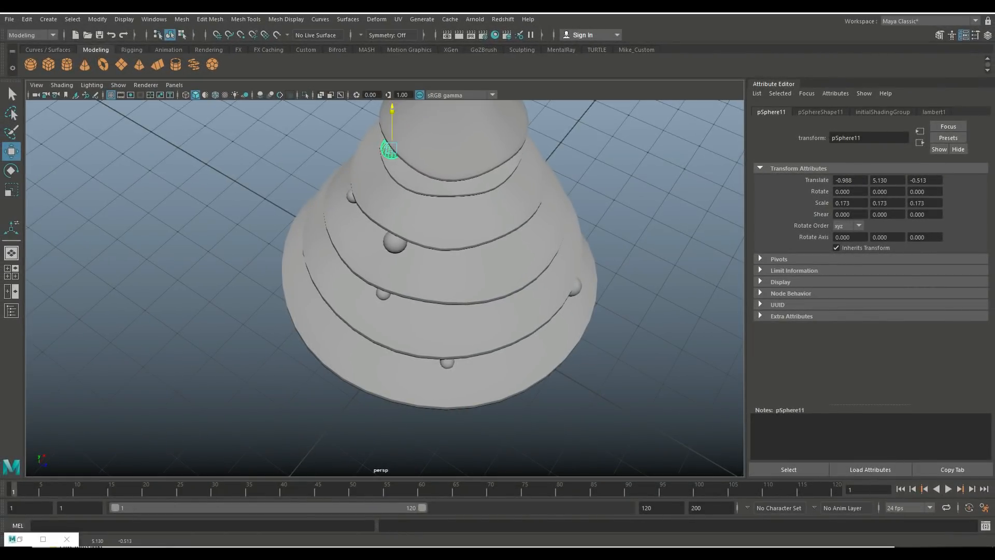
Examine the distribution of ornaments around the tree from several angles and distances.
alt+drag(363, 291, 482, 223)
alt+right_drag(482, 223, 311, 223)
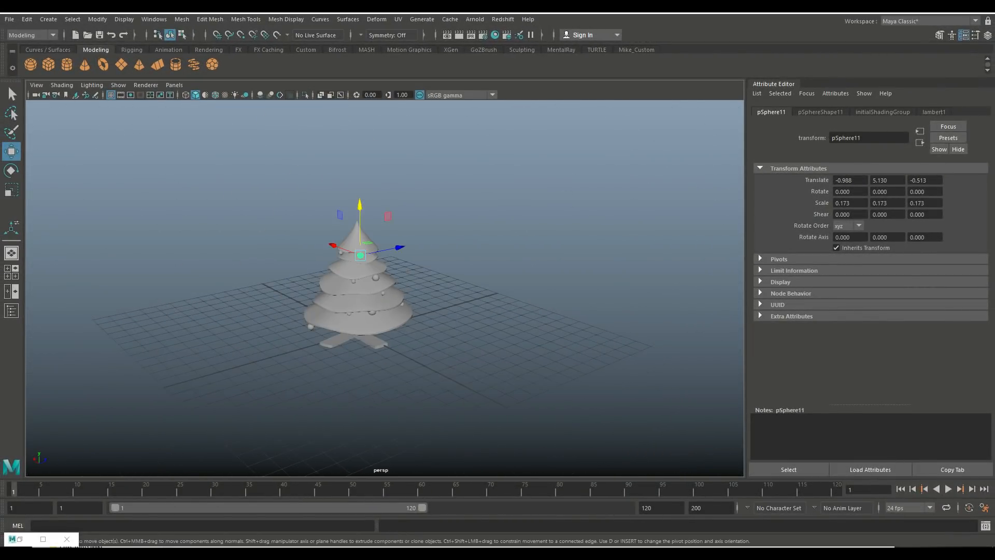
alt+drag(311, 223, 324, 223)
alt+middle_drag(379, 269, 439, 209)
alt+drag(438, 209, 436, 192)
alt+middle_drag(435, 192, 405, 277)
alt+right_drag(405, 278, 497, 278)
alt+middle_drag(405, 278, 368, 210)
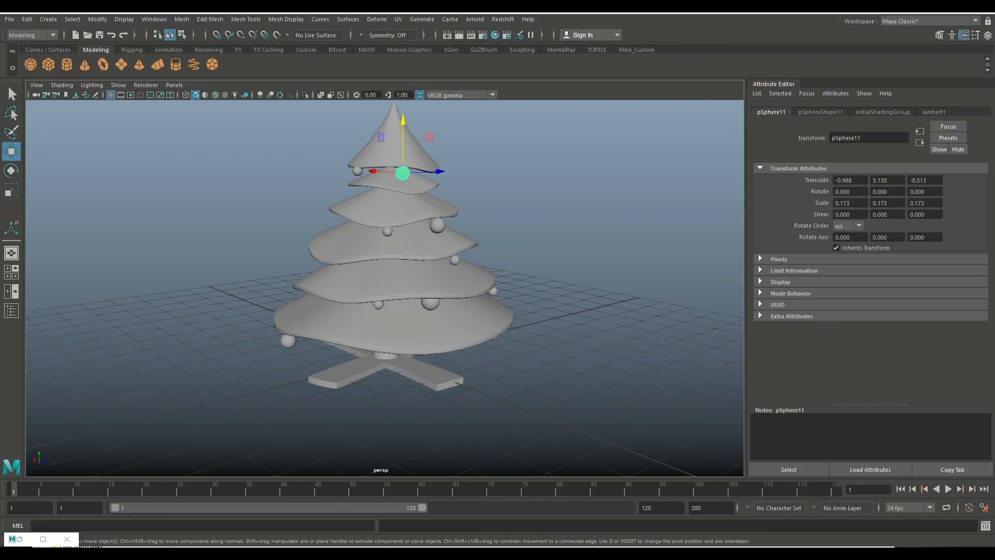
Move the large ornament under the third tier across to the bare side, at about (-0.25, 3.84, -1.75).
click(438, 226)
drag(466, 222, 359, 222)
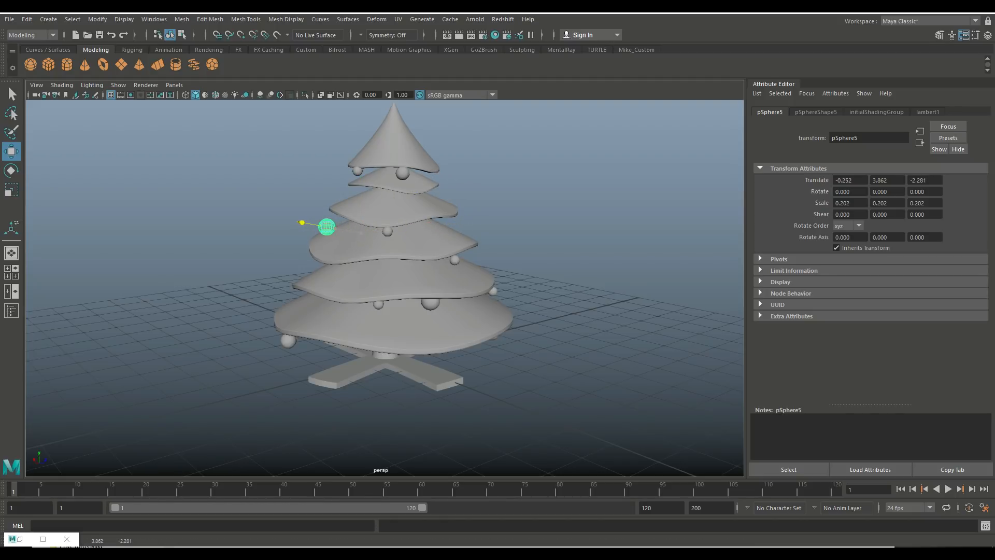
drag(326, 175, 325, 171)
drag(326, 223, 340, 221)
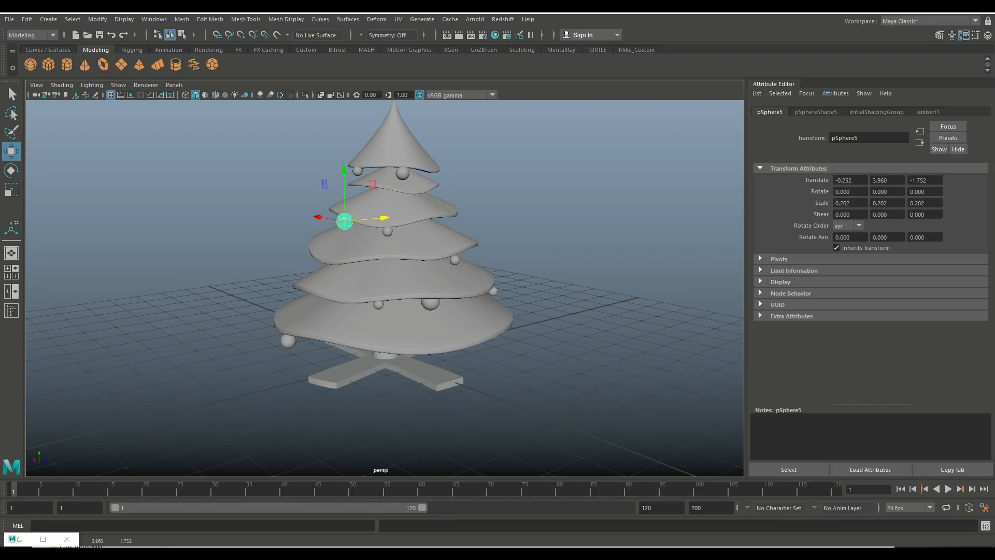
drag(345, 178, 344, 180)
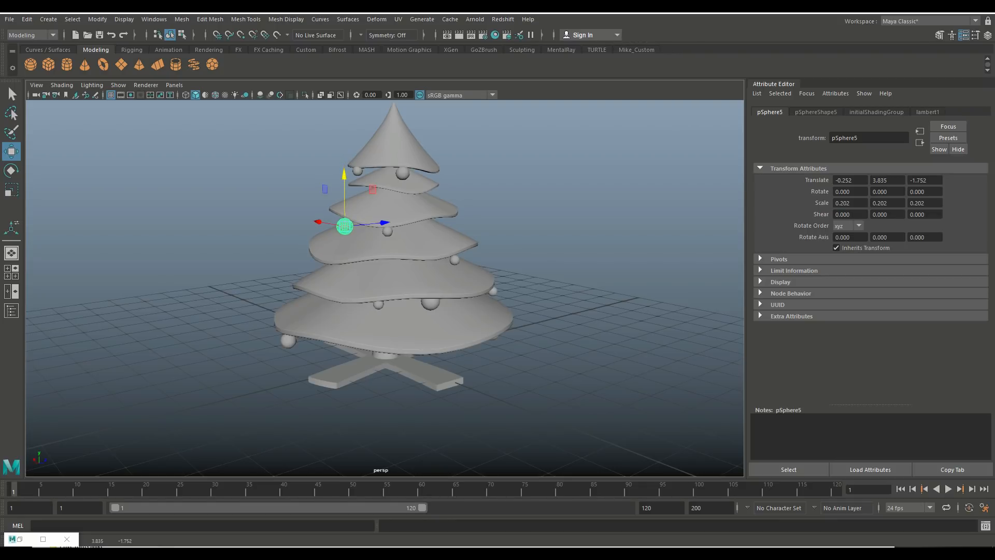
Create a new polygon sphere and raise it to the treetop at Y about 6.20.
scroll(383, 249, down, 5)
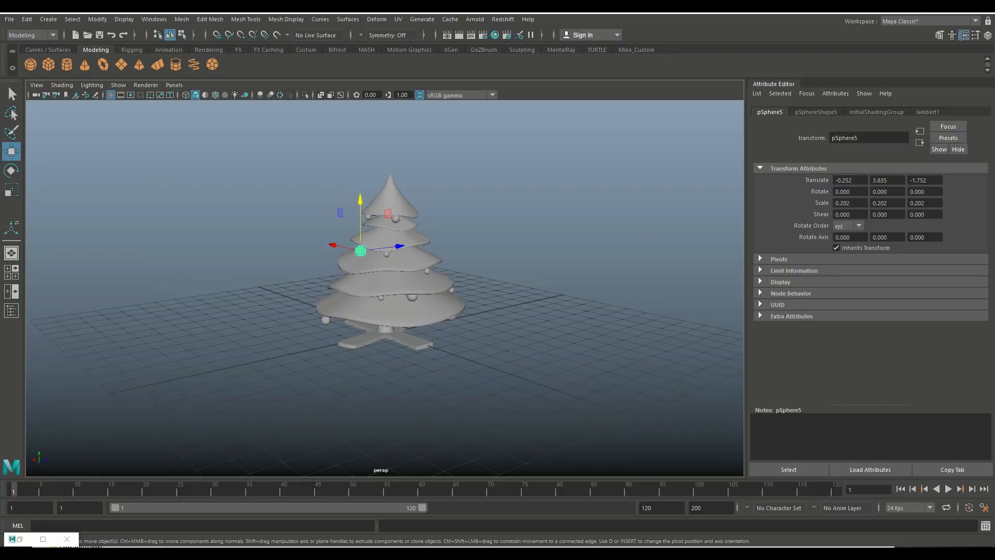
scroll(384, 249, up, 2)
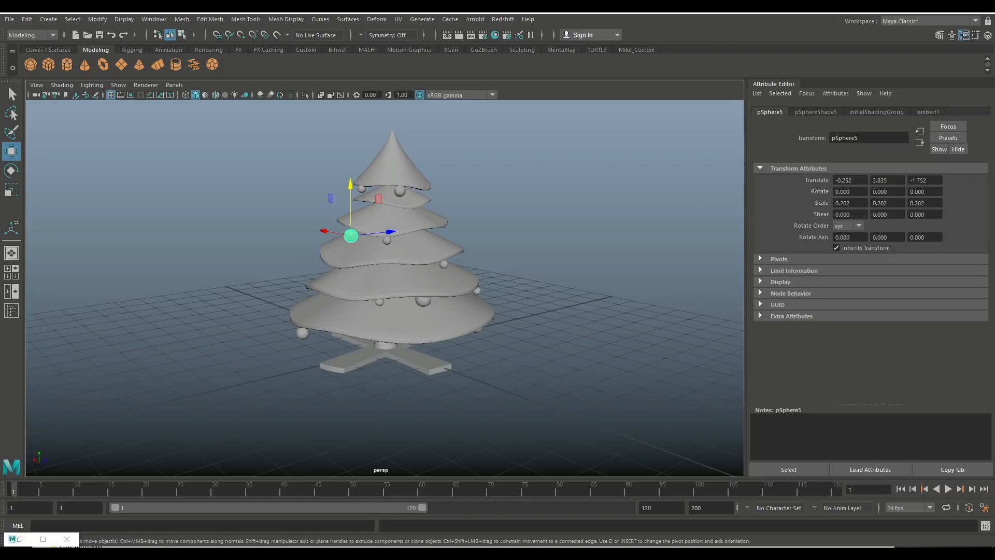
click(30, 64)
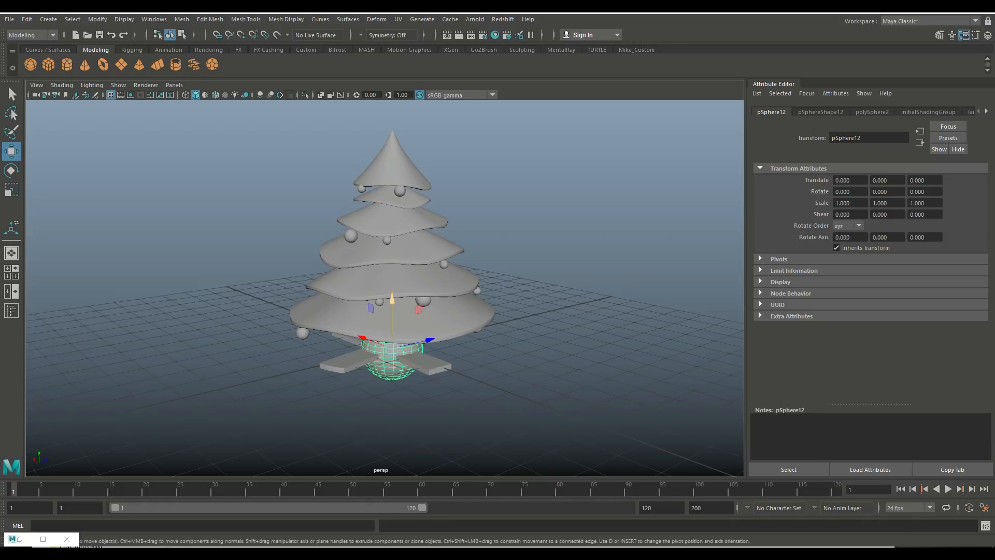
drag(393, 316, 393, 130)
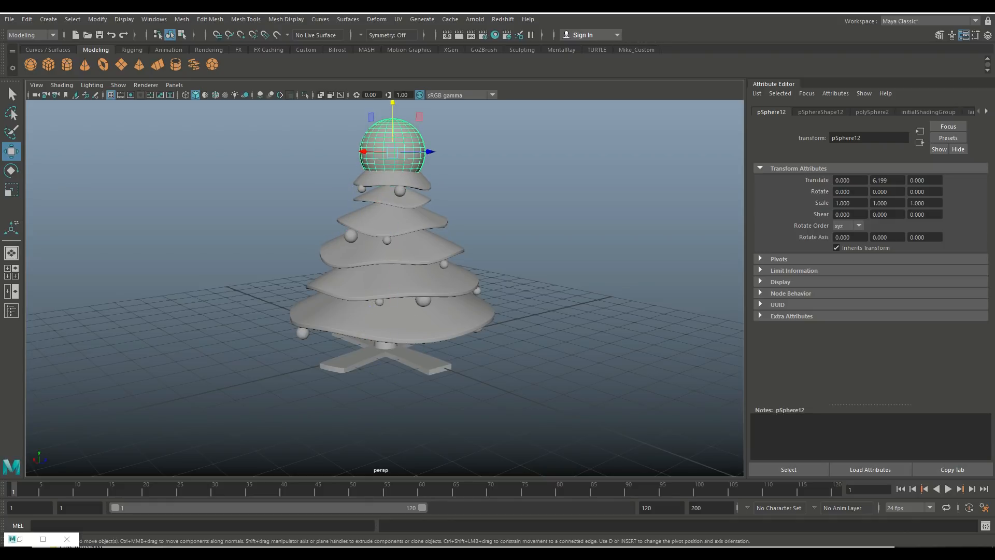
Scale the treetop sphere to about 0.24 and seat it on the tree's tip at Y about 7.00.
alt+middle_drag(393, 218, 403, 339)
alt+right_drag(403, 339, 493, 339)
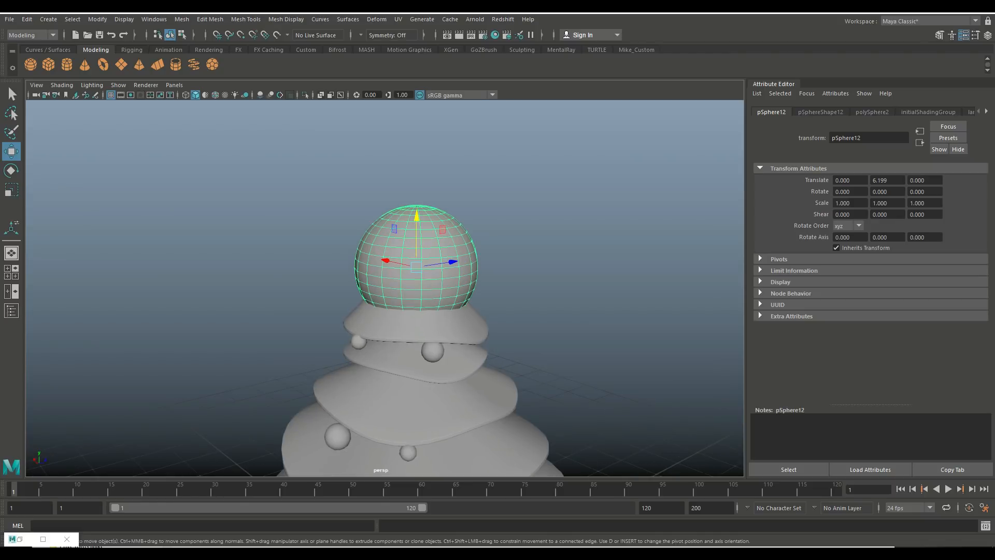
drag(416, 234, 358, 177)
key(r)
key(w)
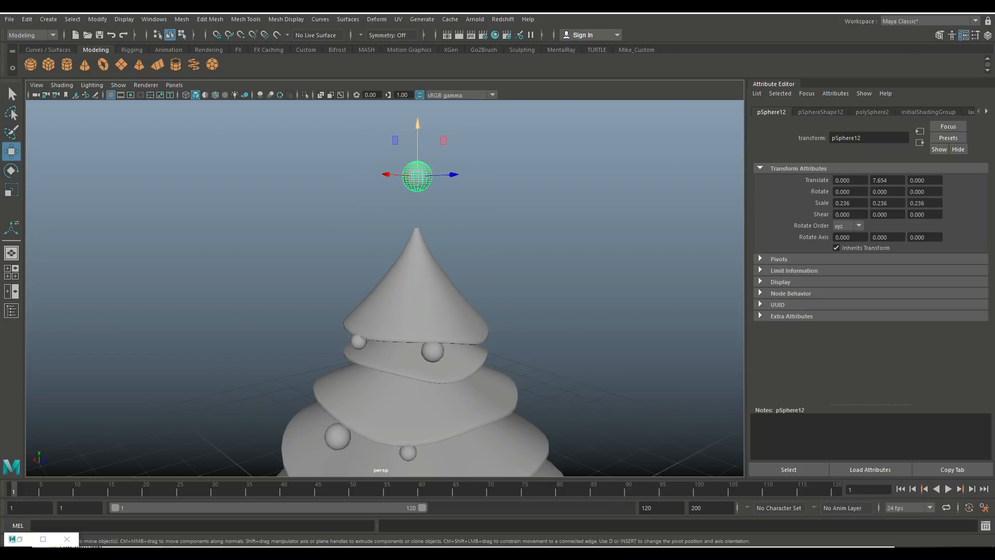
drag(418, 151, 402, 208)
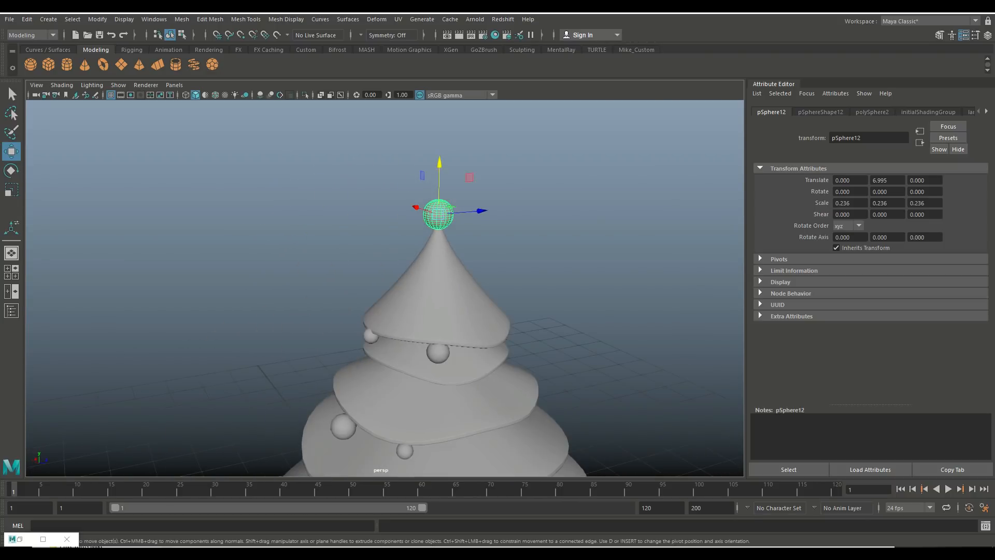
Create a polygon torus and move it clear of the tree to Z about -8.27.
scroll(402, 207, down, 4)
scroll(402, 207, down, 5)
alt+middle_drag(402, 259, 375, 185)
alt+drag(376, 185, 416, 175)
scroll(416, 175, up, 5)
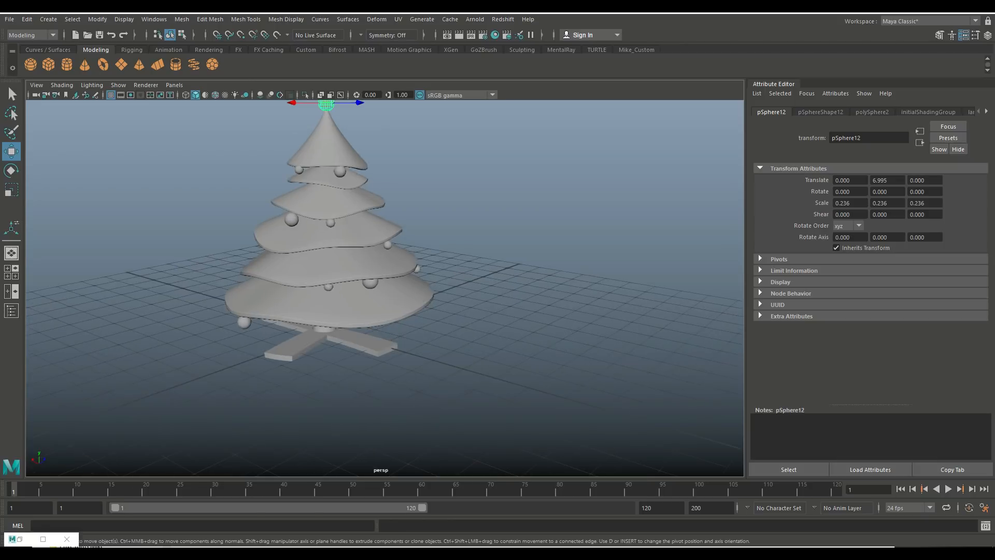
alt+middle_drag(415, 175, 576, 213)
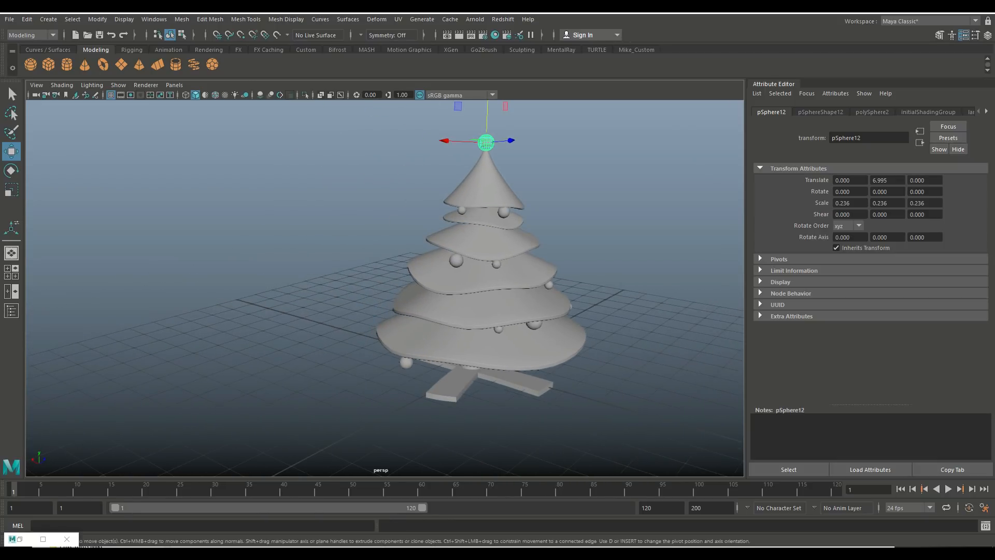
click(103, 65)
scroll(385, 288, down, 5)
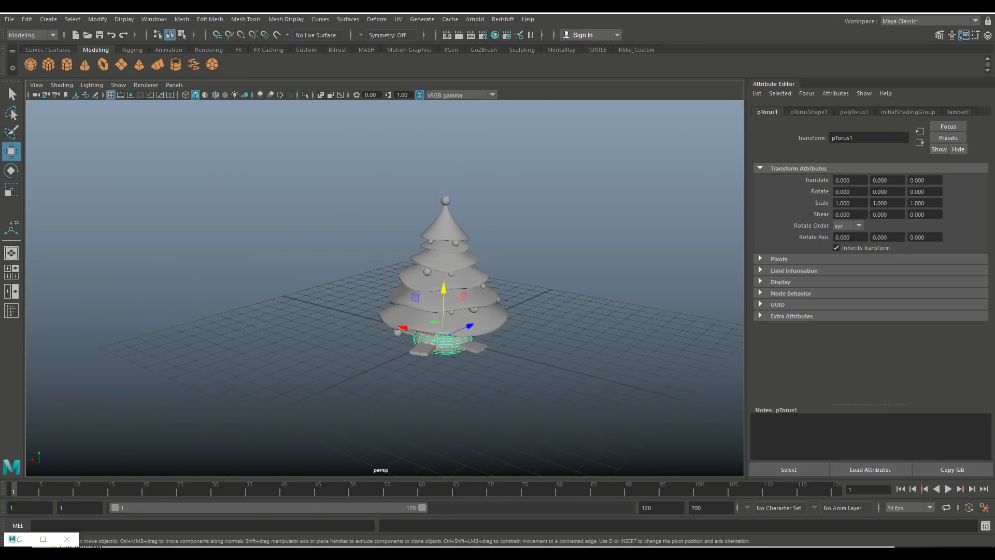
drag(470, 326, 362, 375)
alt+middle_drag(363, 374, 364, 248)
Delete the torus faces on the half nearest the tree, including the leftover inner faces, to leave a half ring.
click(11, 272)
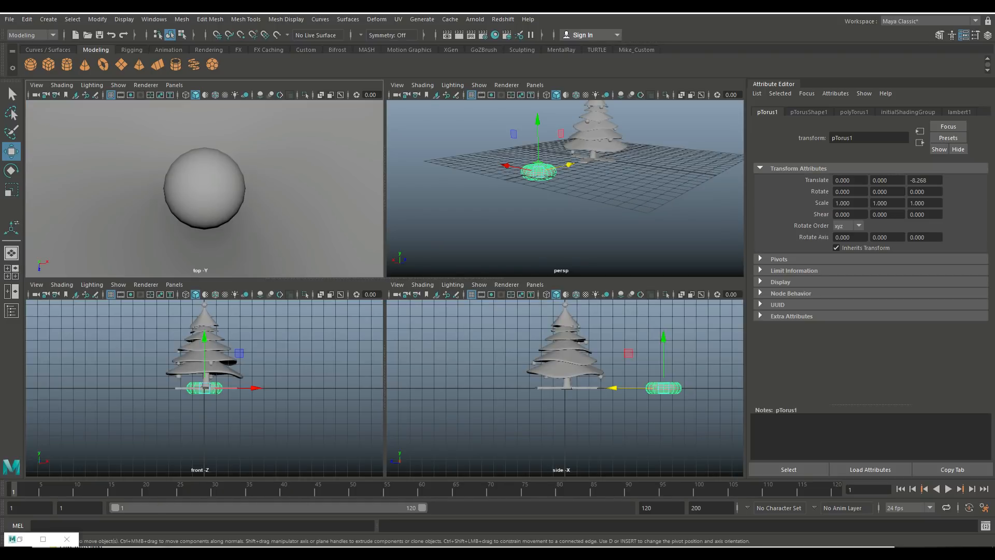
key(space)
key(f)
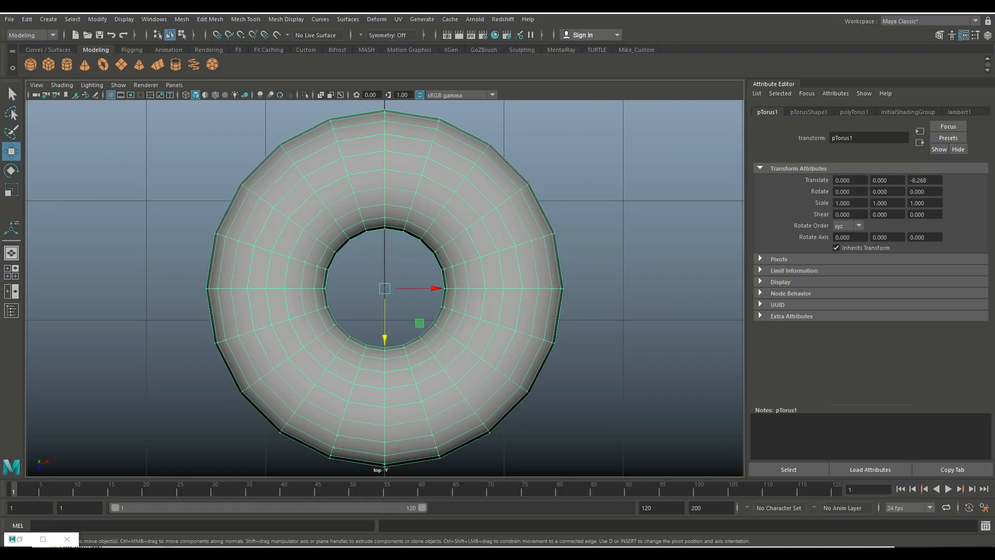
right_drag(494, 252, 498, 283)
scroll(498, 282, down, 8)
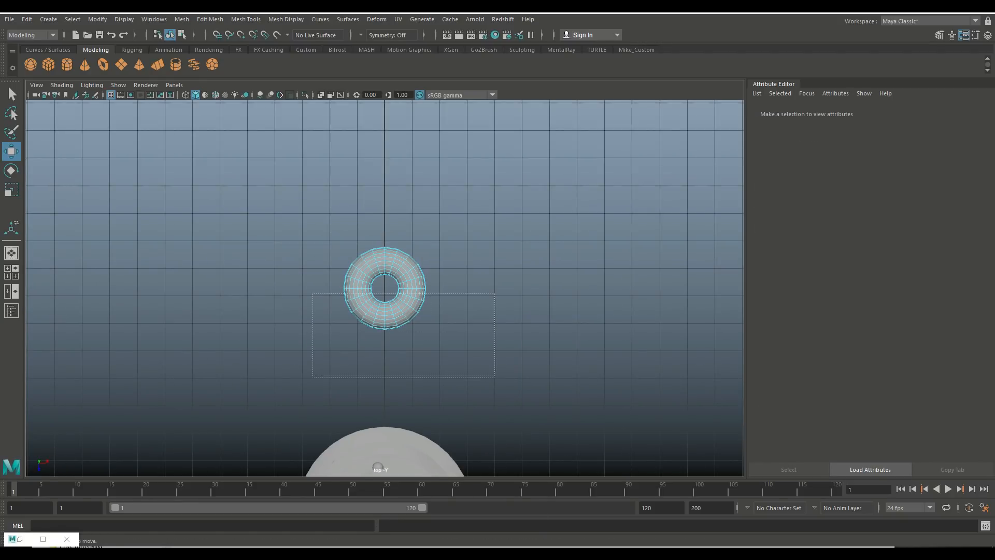
drag(495, 377, 495, 377)
key(Delete)
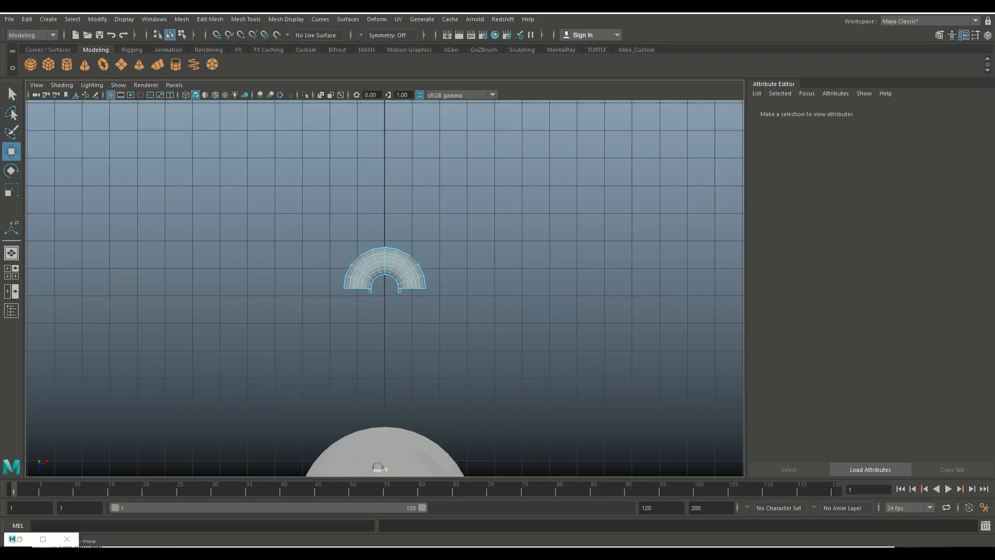
key(f)
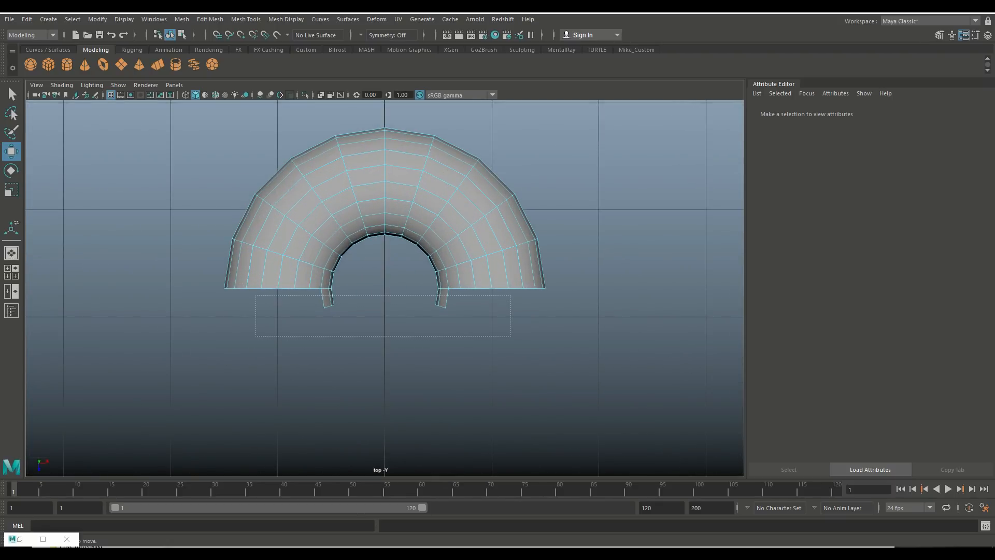
drag(510, 336, 511, 336)
key(Delete)
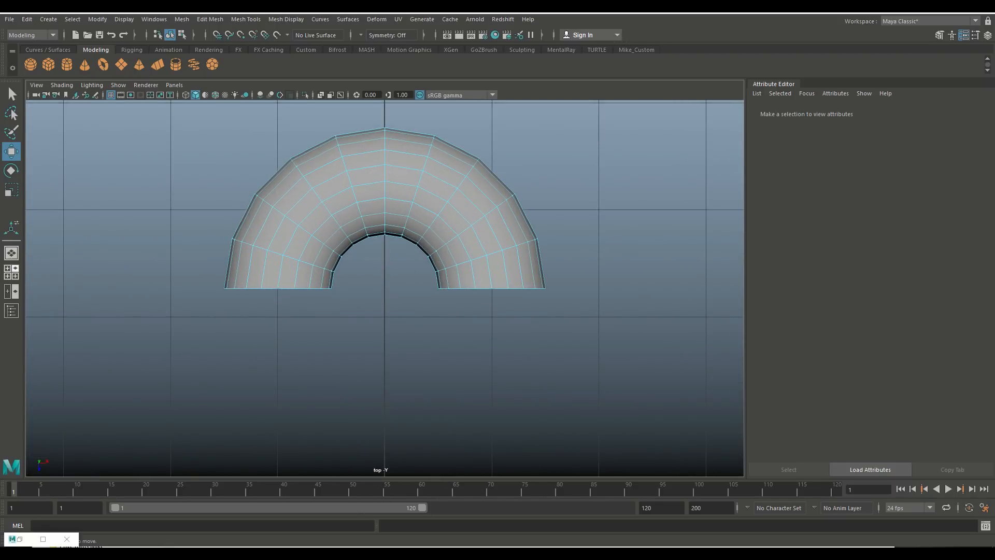
Select the border edge loop at one open end of the half ring and fill the hole.
key(space)
key(space)
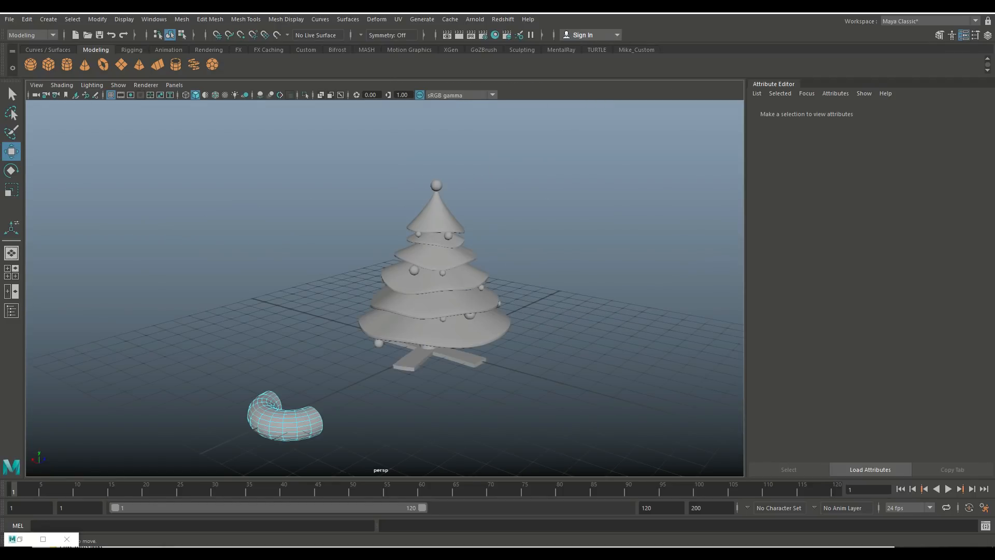
alt+drag(518, 306, 306, 344)
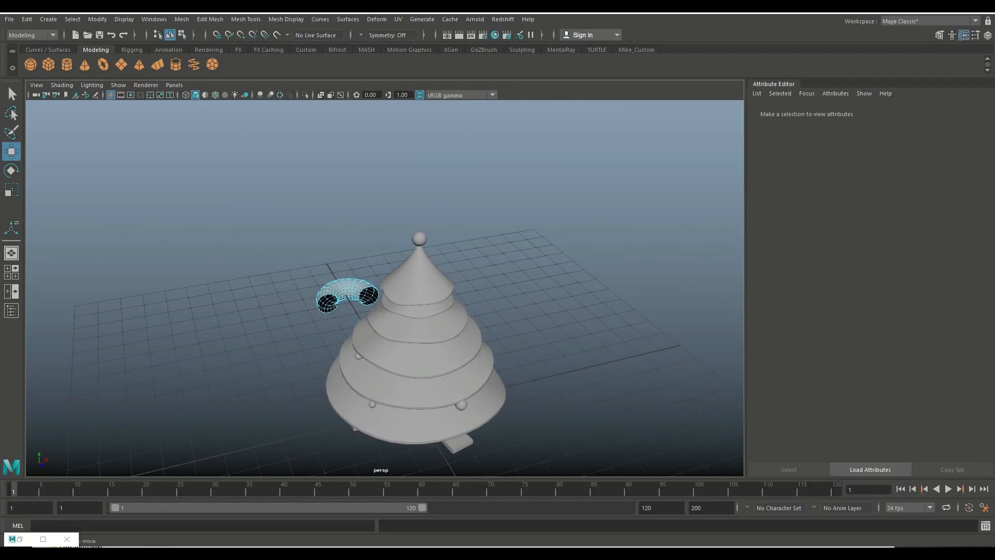
scroll(307, 343, up, 10)
scroll(307, 344, up, 1)
alt+middle_drag(307, 344, 407, 332)
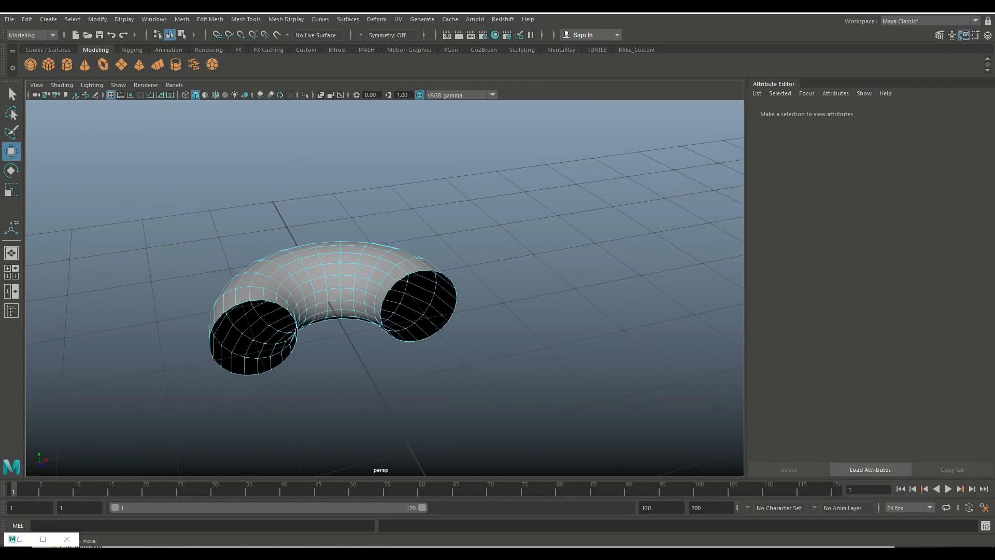
right_drag(250, 252, 250, 225)
click(243, 303)
click(181, 20)
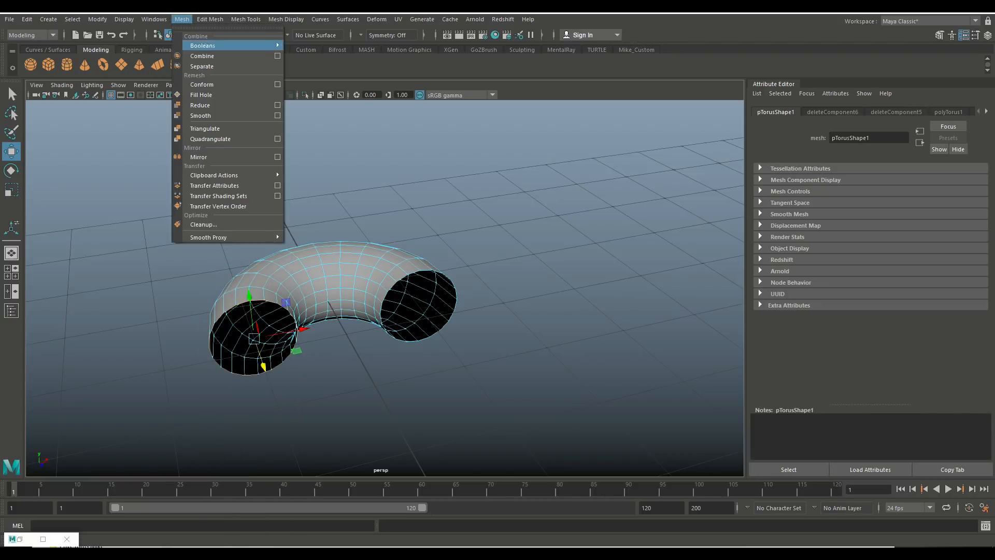
click(198, 93)
Poke the new cap face and offset its centre point locally by about 0.01.
right_drag(241, 253, 241, 281)
click(252, 337)
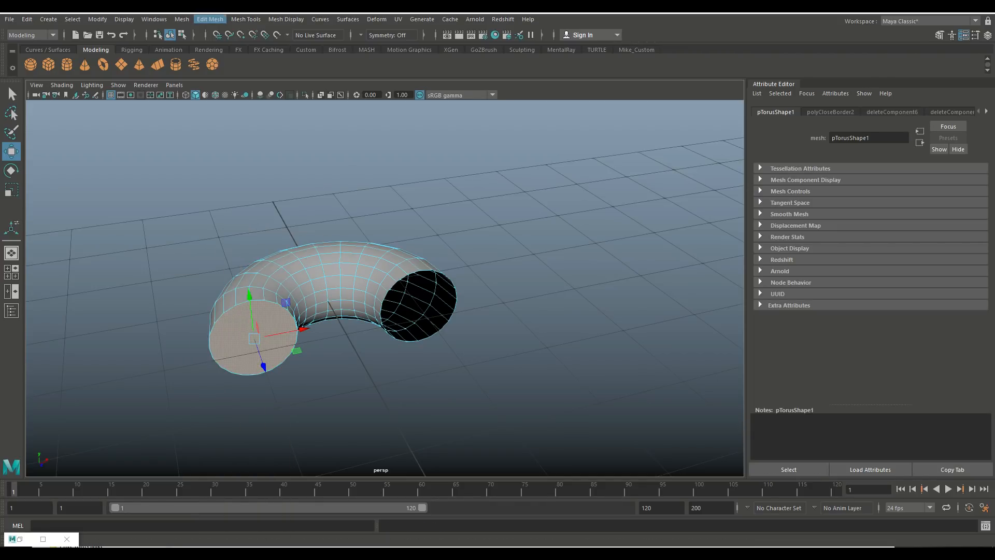
click(210, 20)
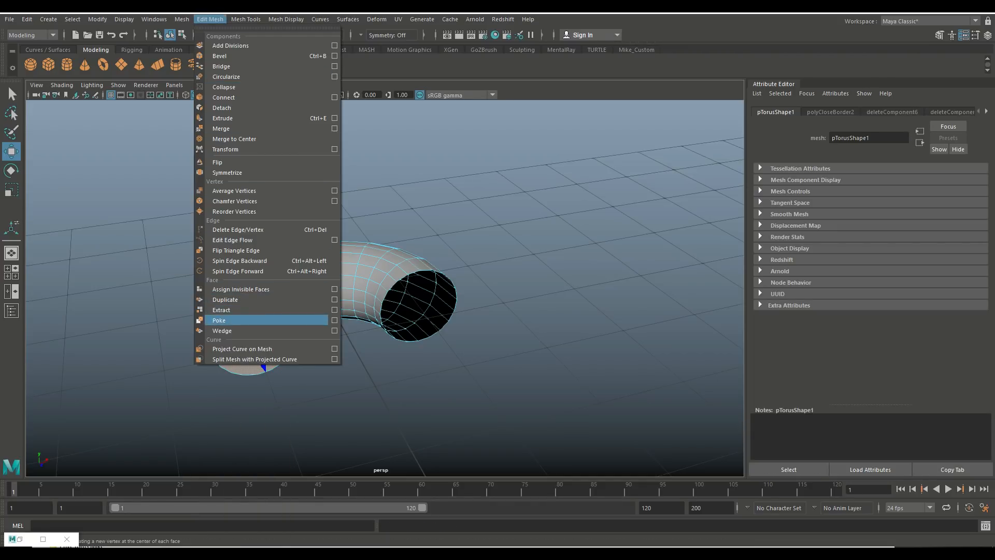
click(219, 320)
drag(215, 291, 224, 304)
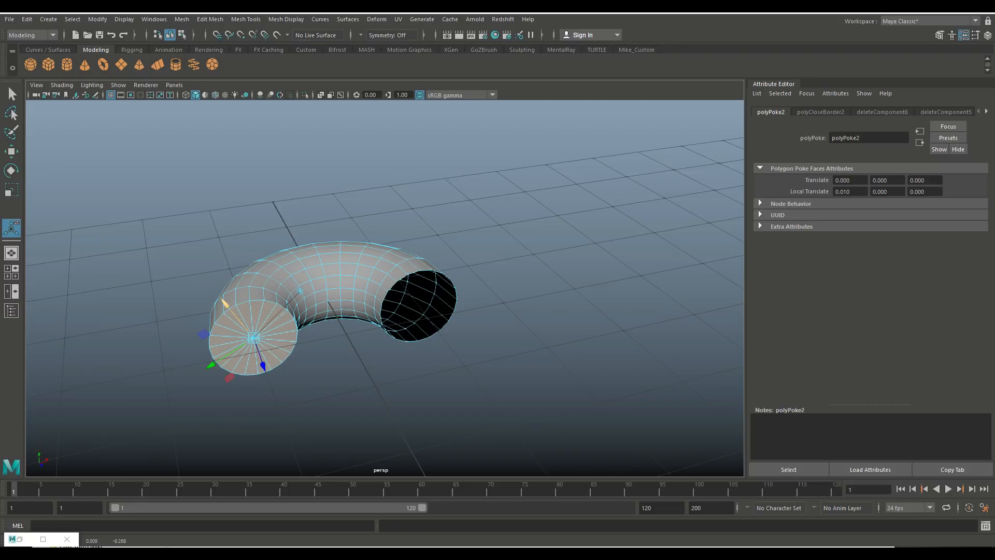
Extrude the border edge loop of the other open end in successive segments into a straight shaft reaching Z about -4.95.
right_drag(424, 277, 418, 225)
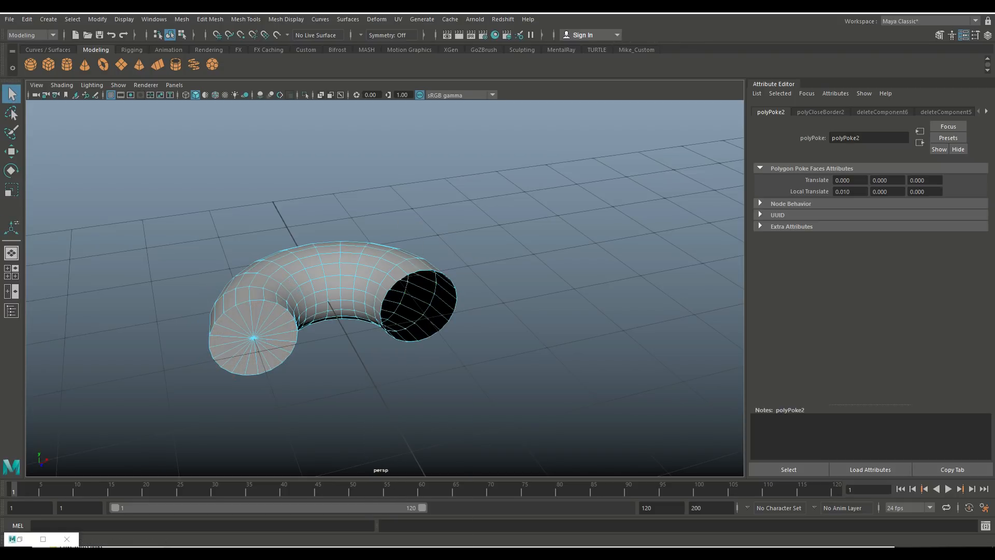
click(426, 270)
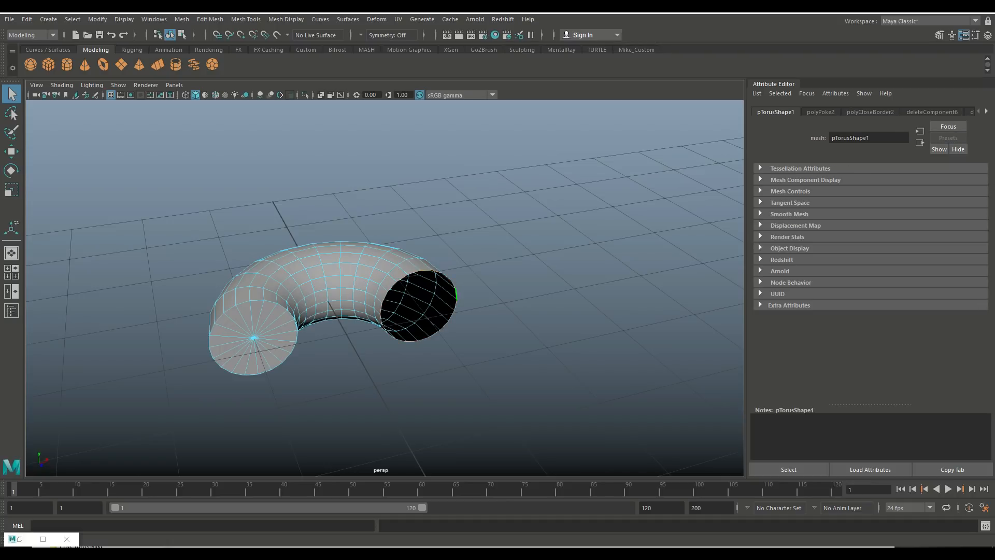
key(ctrl+e)
key(w)
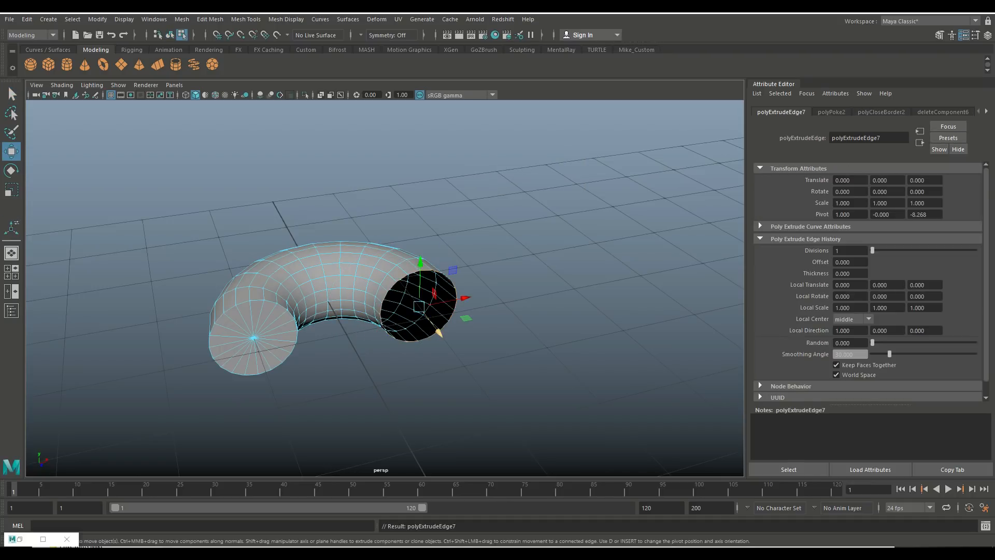
drag(438, 332, 565, 368)
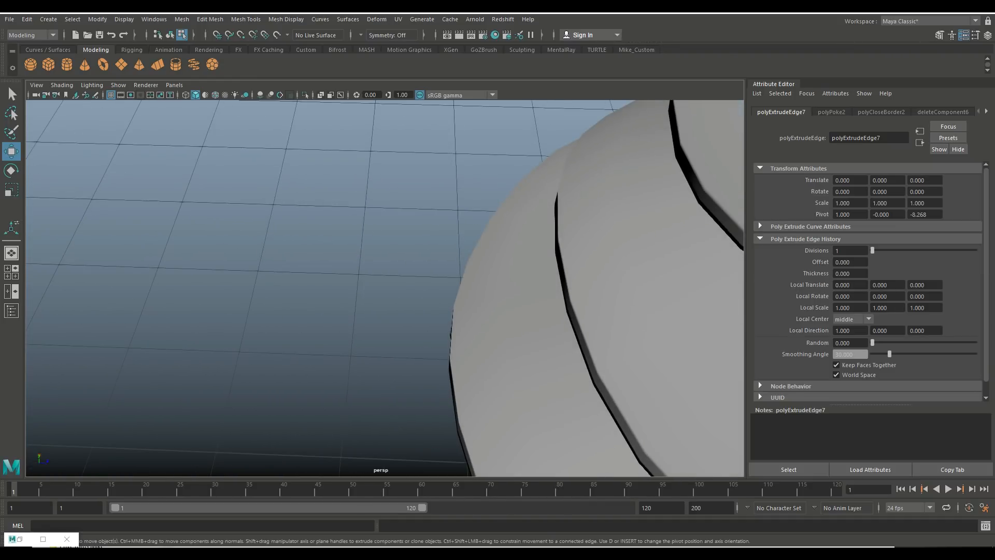
key(f)
scroll(385, 288, down, 10)
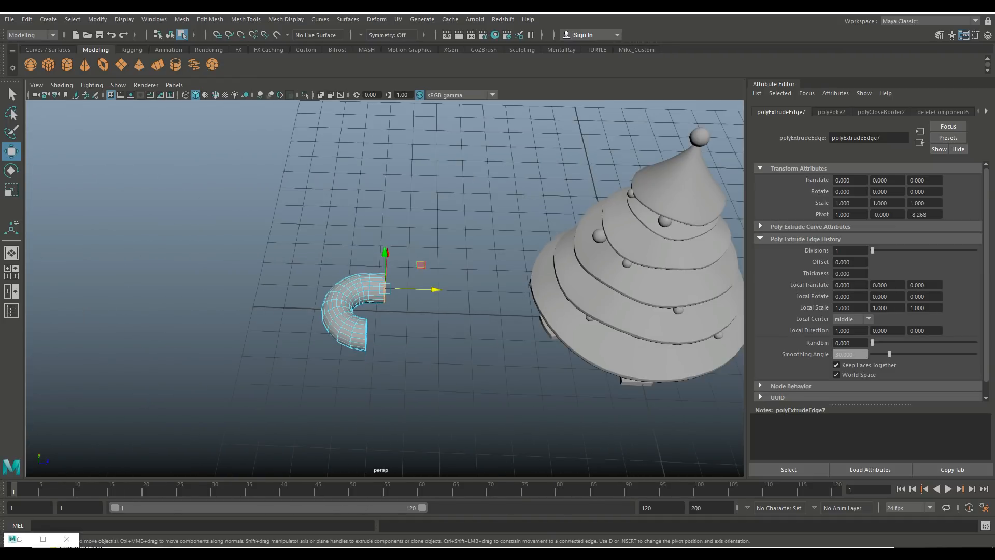
key(ctrl+e)
drag(434, 289, 520, 292)
key(ctrl+e)
key(ctrl+e)
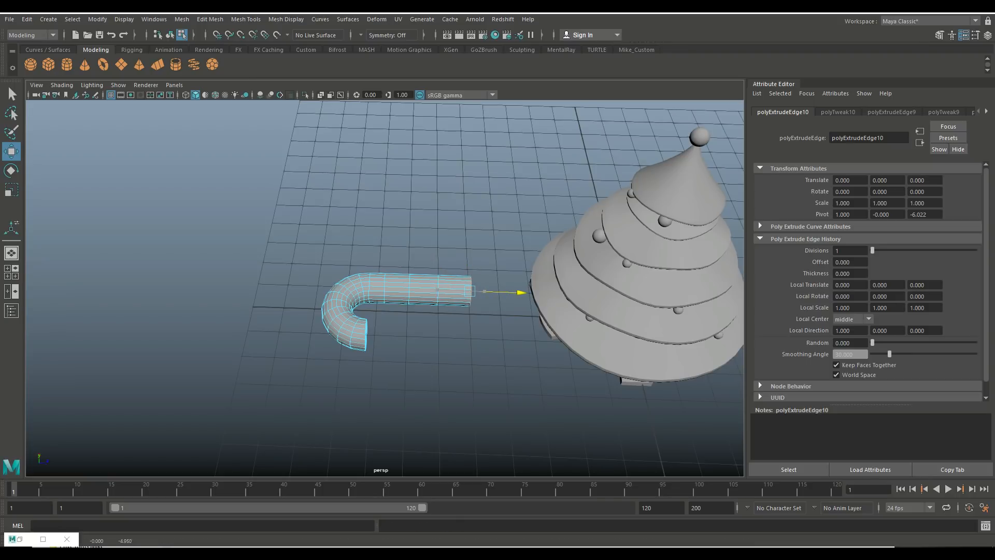
Extrude the shaft by one more segment to Z about -3.22 and fill the hole at its end.
key(ctrl+e)
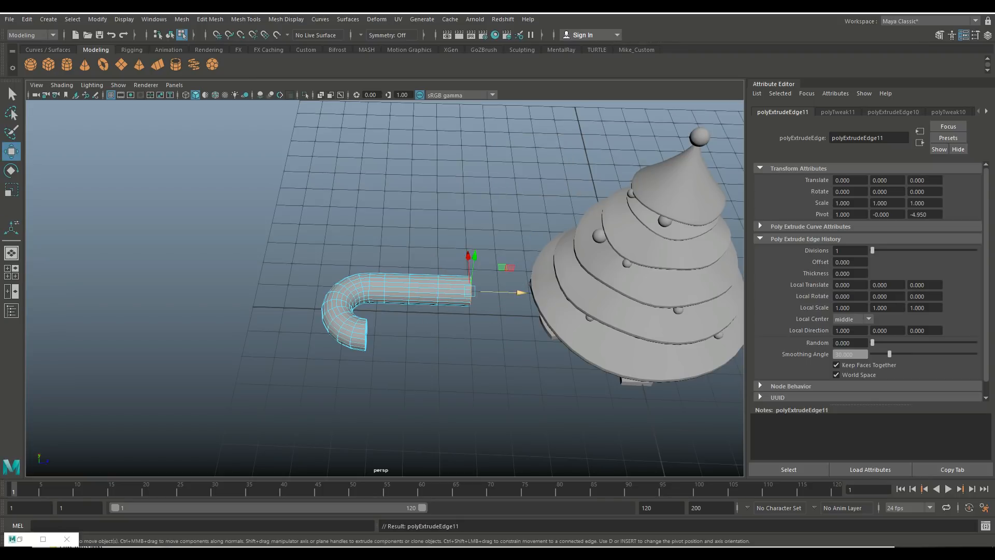
drag(520, 292, 573, 295)
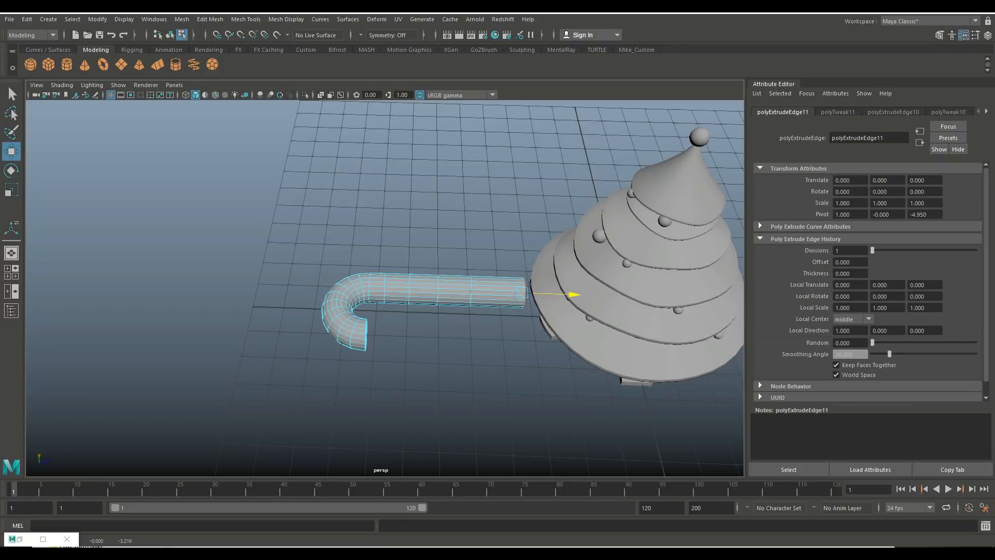
alt+drag(573, 295, 495, 310)
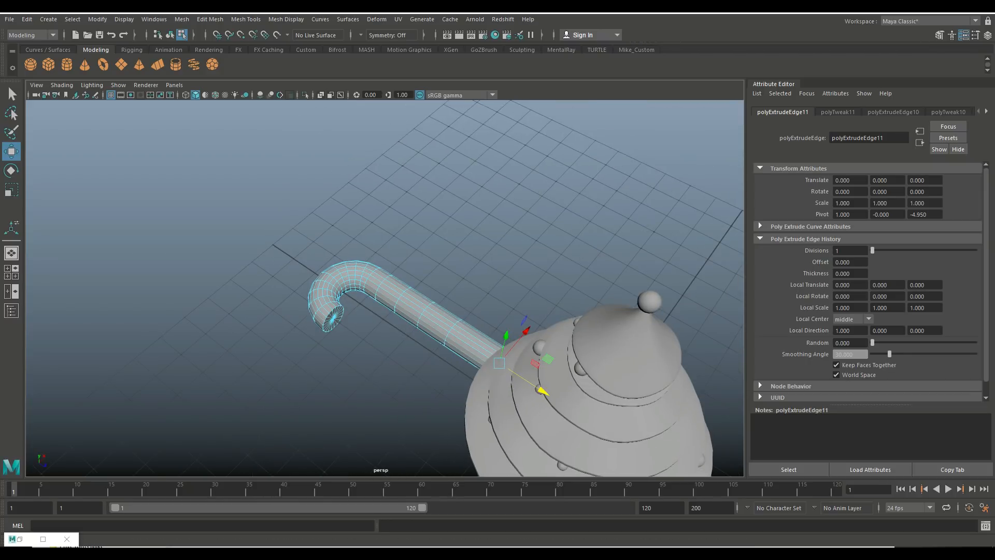
click(182, 19)
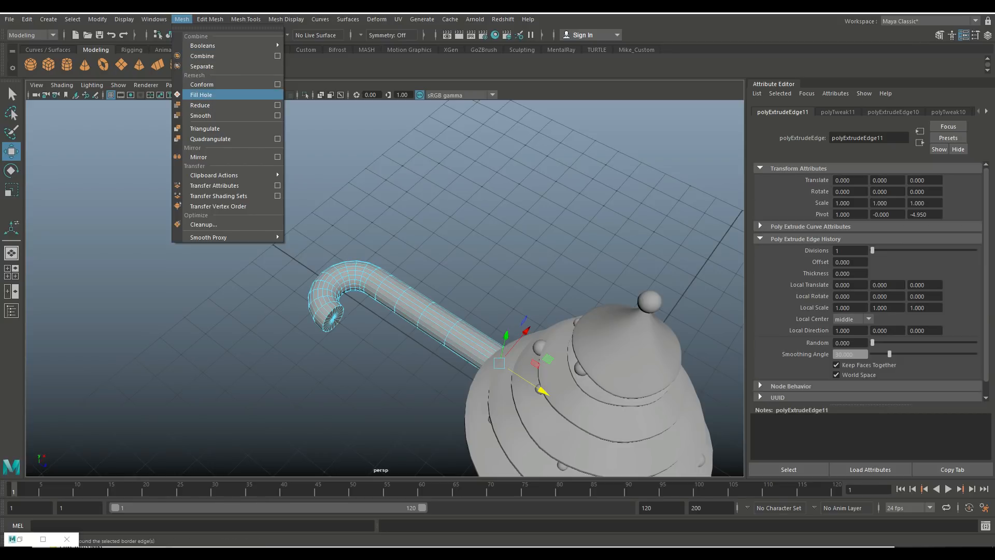
click(218, 94)
Move the candy cane away from the tree to Translate Z about -14.77 and extrude its shaft end face to Z about -7.96.
right_drag(360, 253, 409, 238)
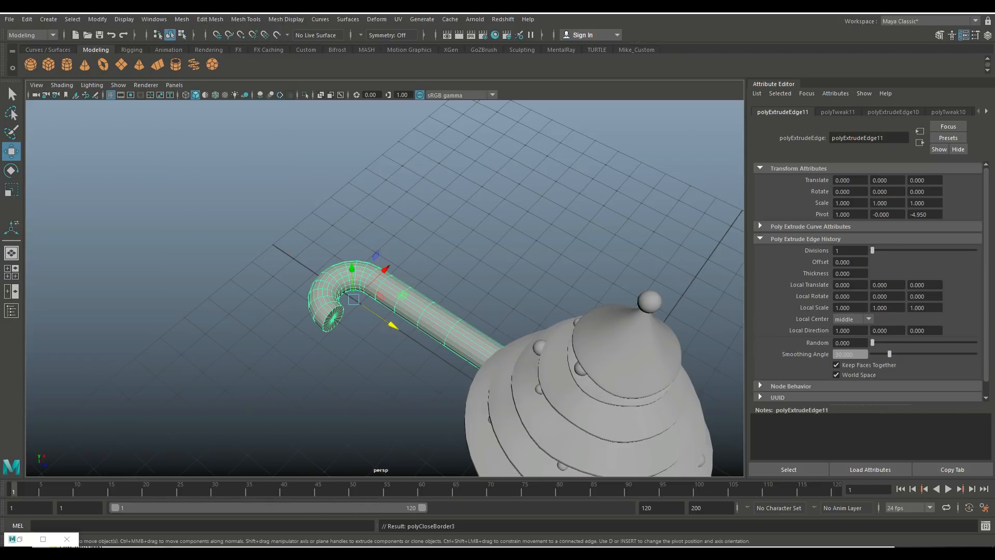
drag(390, 324, 254, 231)
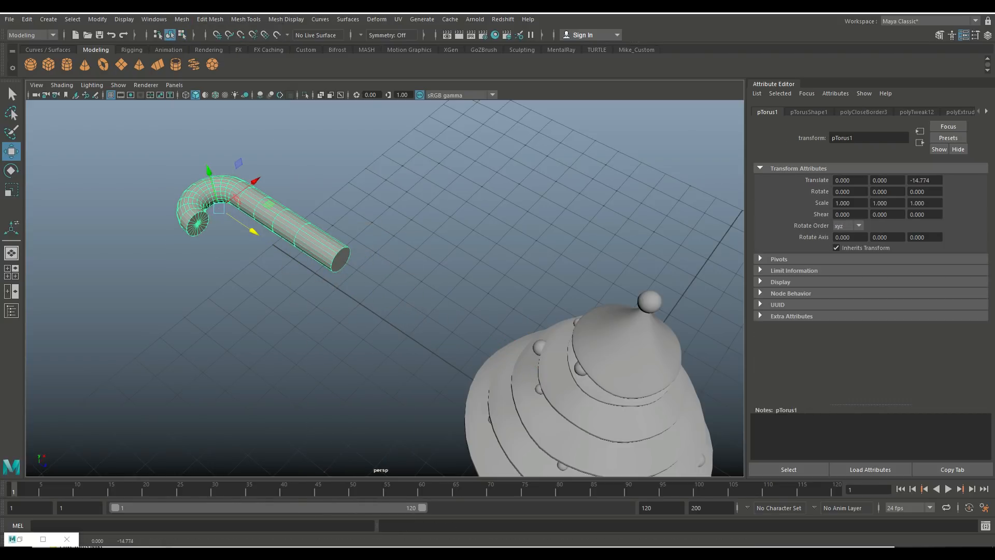
right_drag(333, 252, 335, 281)
click(341, 257)
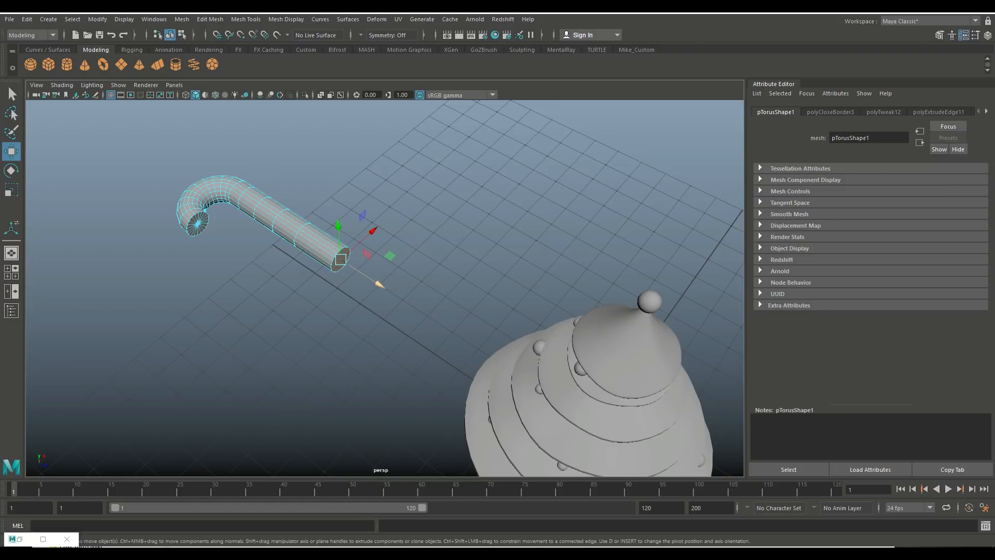
key(ctrl+e)
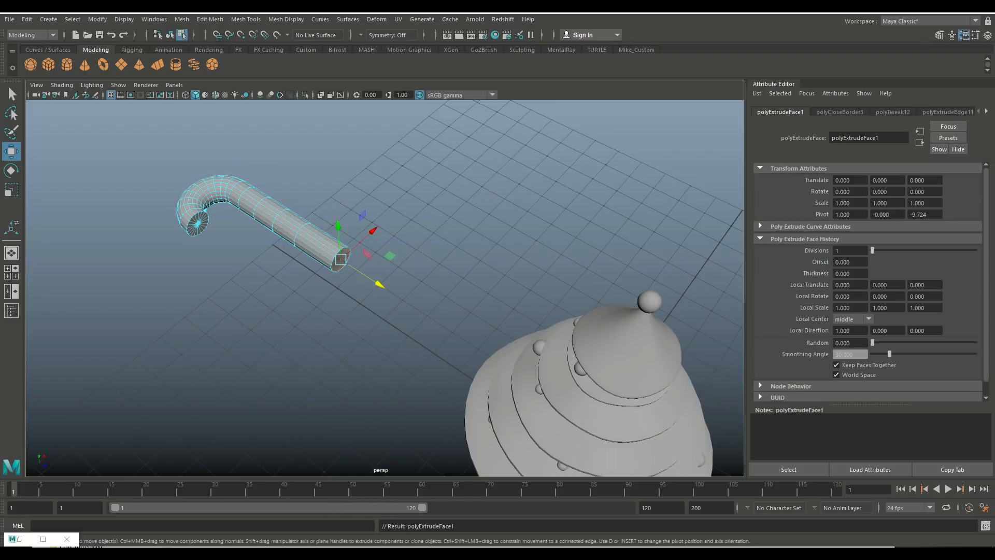
drag(380, 284, 420, 311)
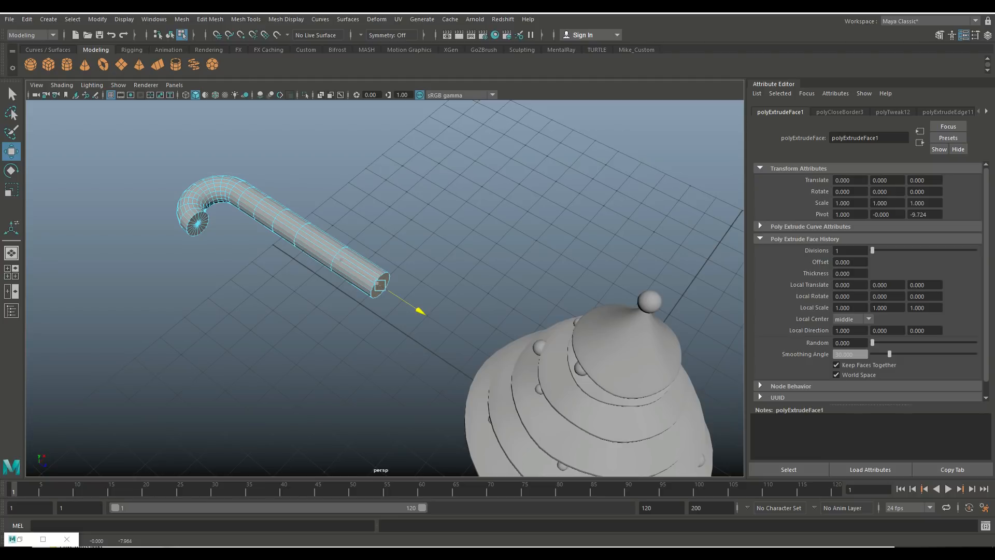
Poke the face at the end of the candy cane's shaft.
click(209, 19)
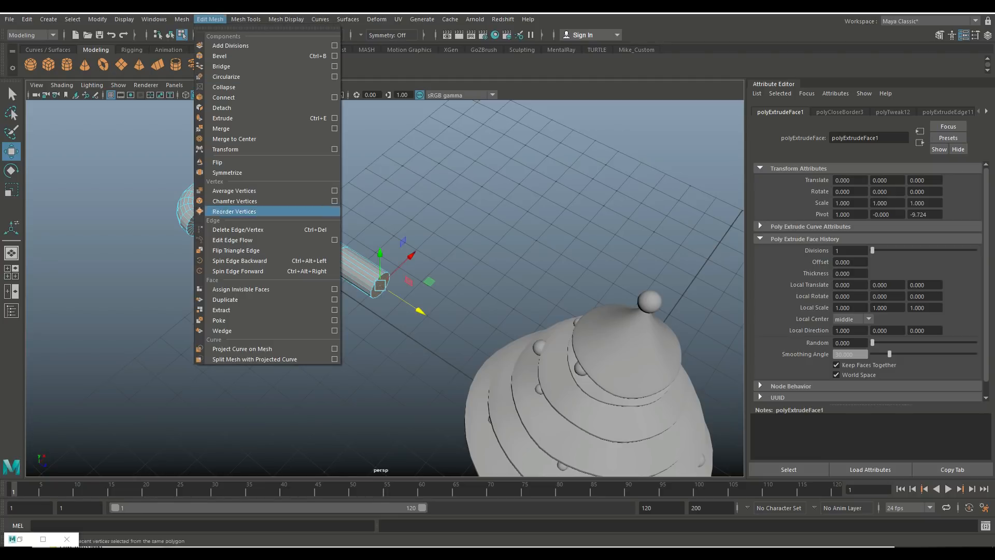
click(210, 19)
click(210, 20)
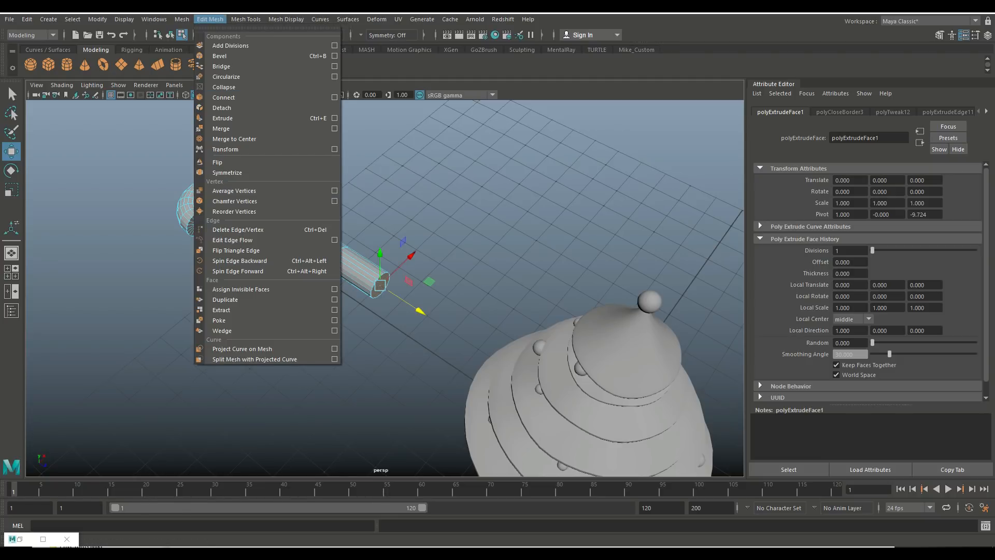
click(221, 320)
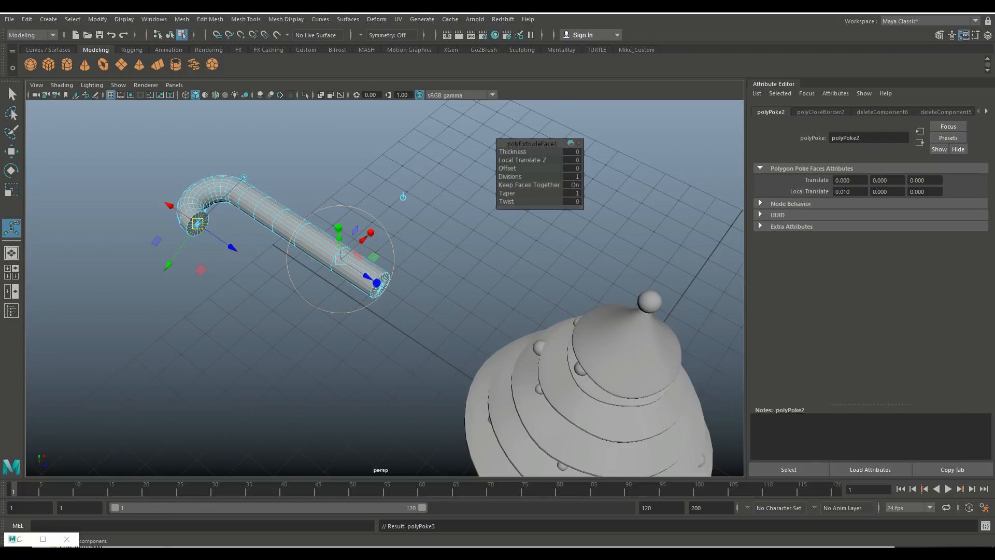
Select the middle vertex of the poked shaft end cap and move it up and slightly sideways to center it in the cap.
scroll(353, 296, up, 6)
alt+drag(352, 295, 324, 274)
right_drag(357, 257, 322, 252)
key(q)
click(377, 293)
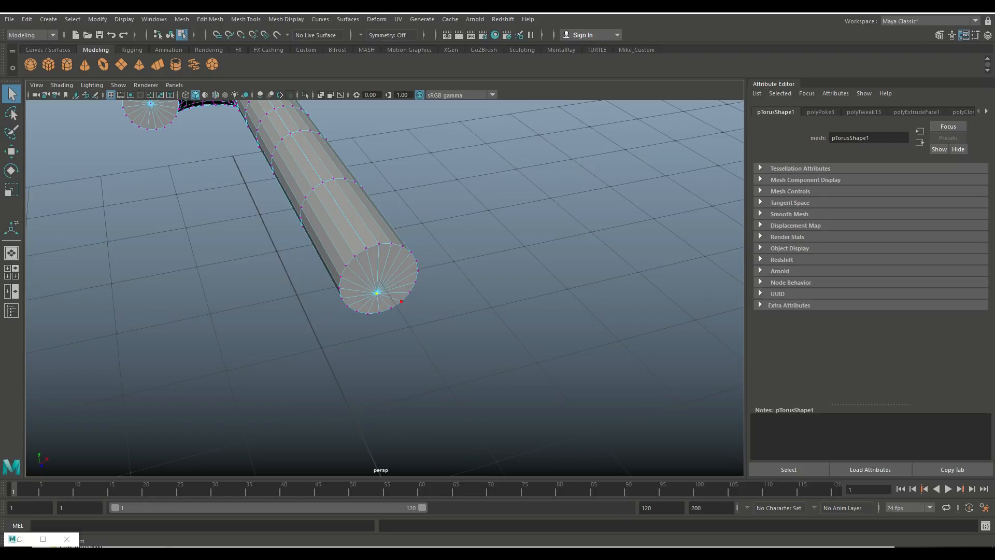
key(w)
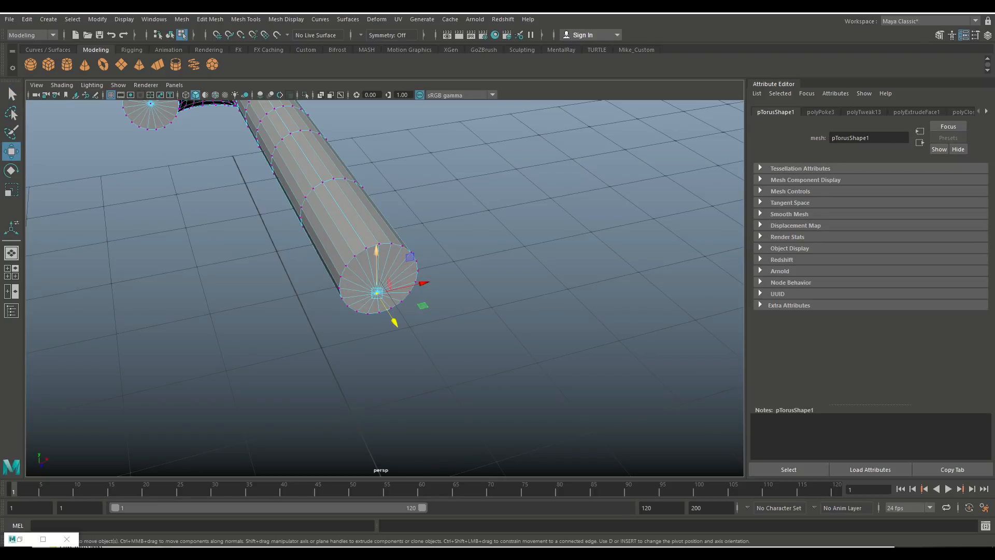
drag(377, 252, 377, 239)
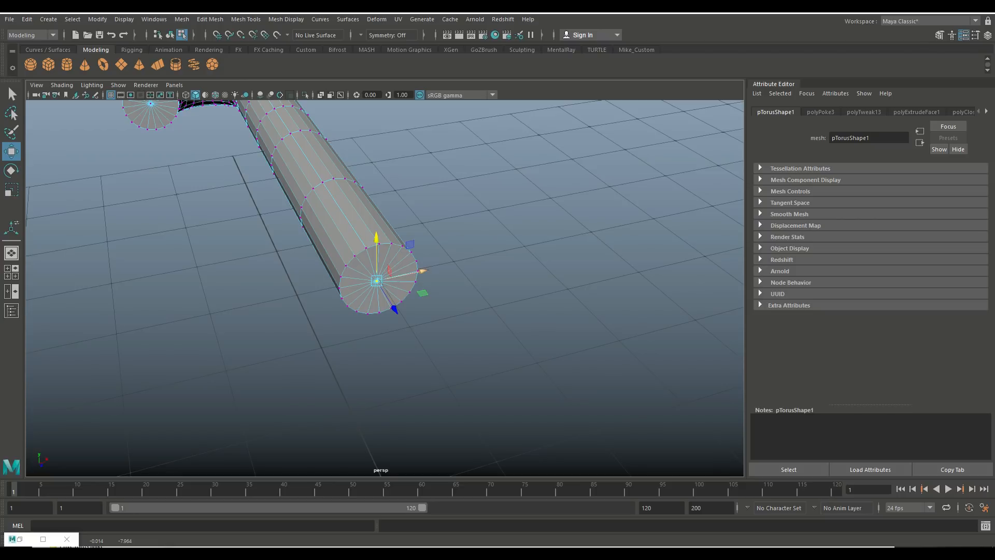
drag(422, 270, 425, 269)
click(610, 394)
Scale the whole candy cane uniformly to 0.232 and move it toward the tree to Translate Z -4.986.
scroll(609, 394, down, 6)
alt+drag(207, 238, 300, 252)
right_drag(300, 252, 386, 238)
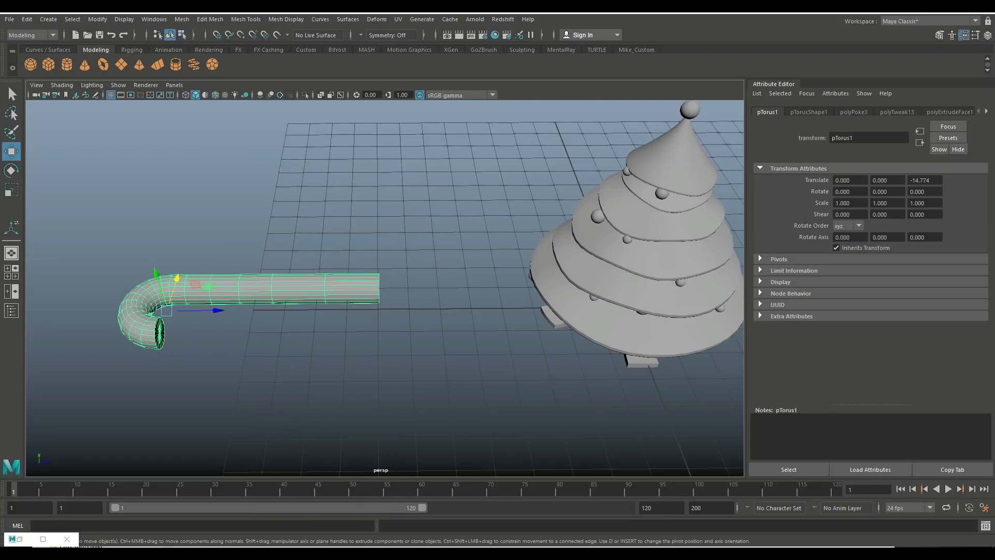
key(r)
drag(166, 310, 126, 310)
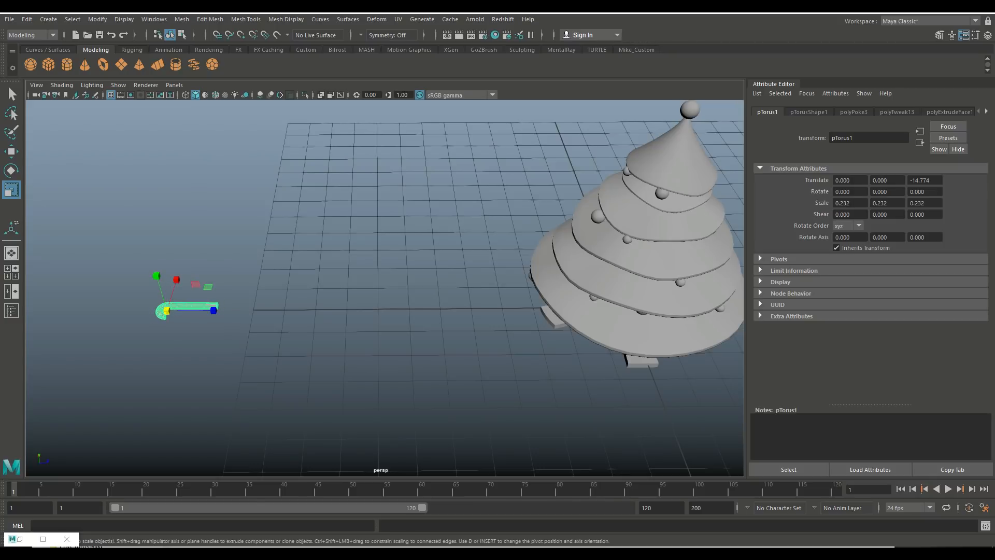
key(w)
drag(210, 310, 520, 308)
Rotate the candy cane to 90 on X, move it to Translate Y 2.311, Z -2.595, and scale it to 0.114.
key(e)
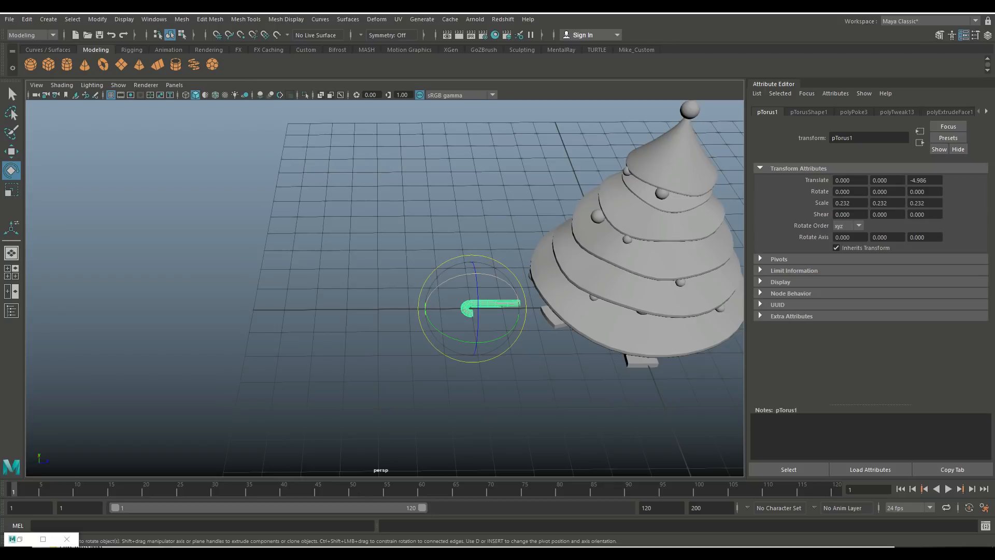
drag(446, 281, 546, 253)
key(w)
key(r)
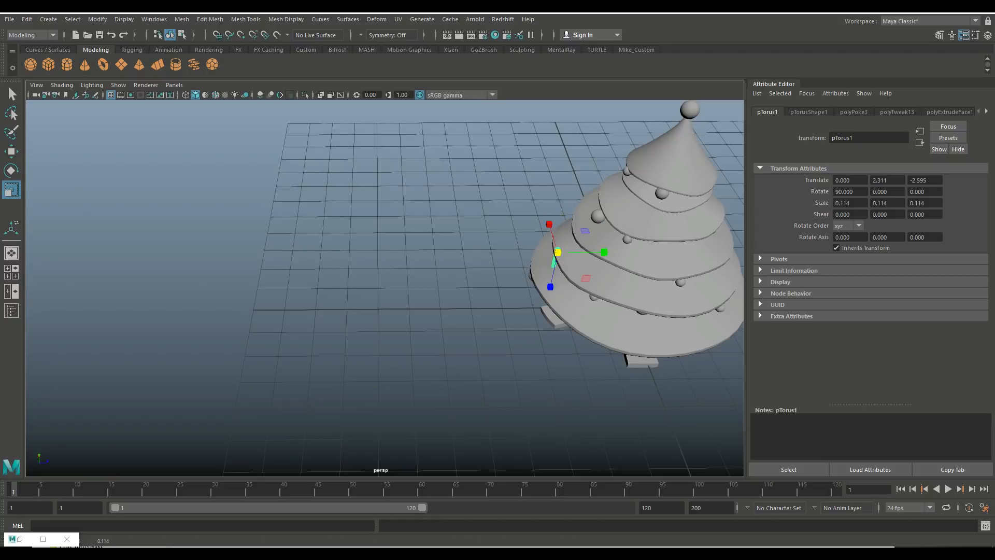
Tilt the candy cane to Rotate X 148.077 and raise it to Translate Y 2.457 beside the foliage tier.
key(f)
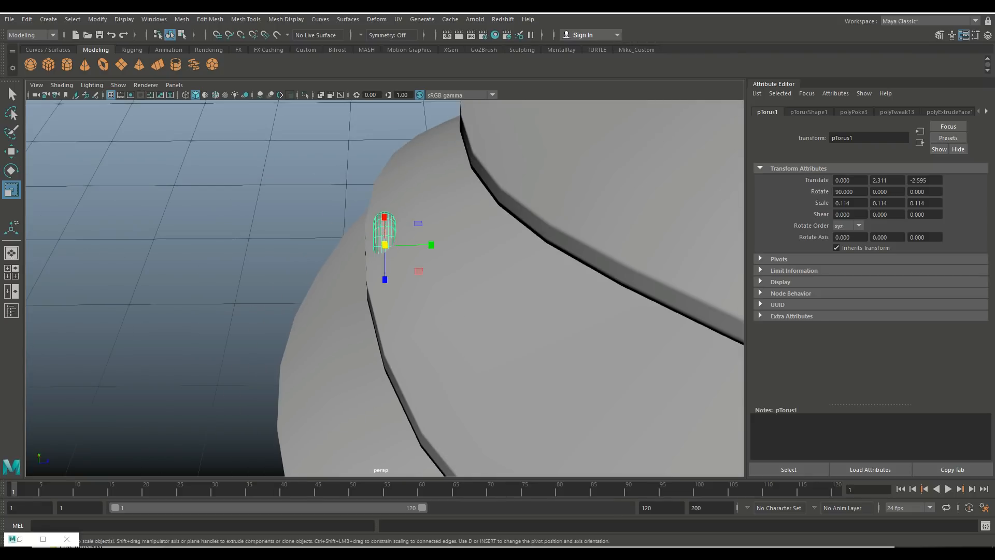
alt+drag(332, 291, 529, 273)
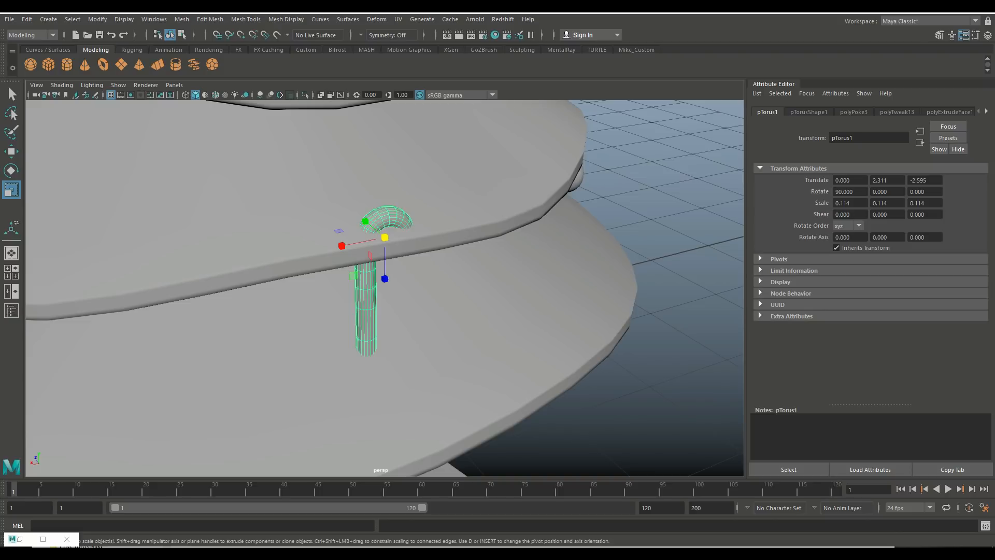
key(w)
drag(385, 196, 385, 98)
key(e)
drag(406, 167, 404, 126)
alt+drag(394, 207, 526, 181)
key(w)
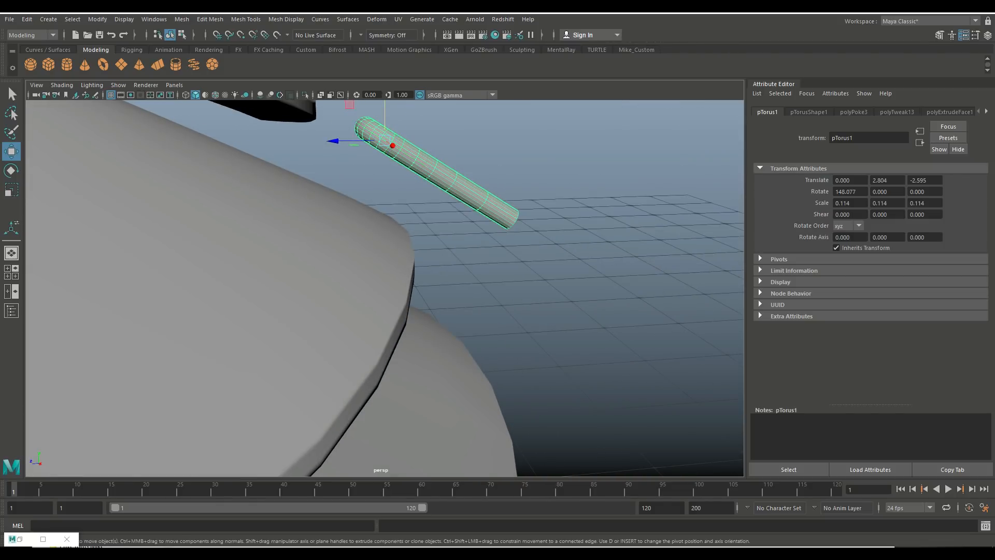
drag(384, 106, 385, 170)
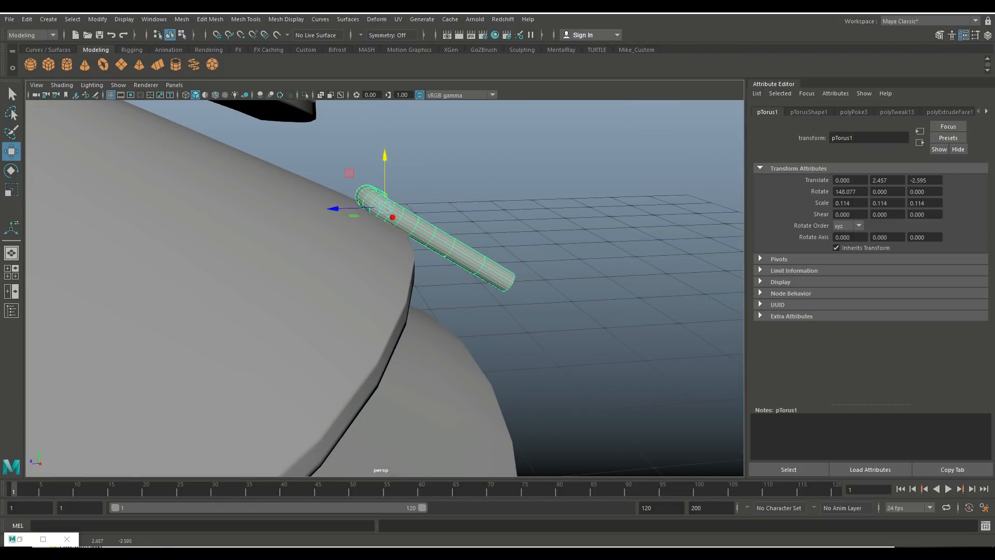
Rest the candy cane on the tier's surface at Translate Y 2.715, Z -2.063 with Rotate X 154.050.
drag(335, 208, 229, 212)
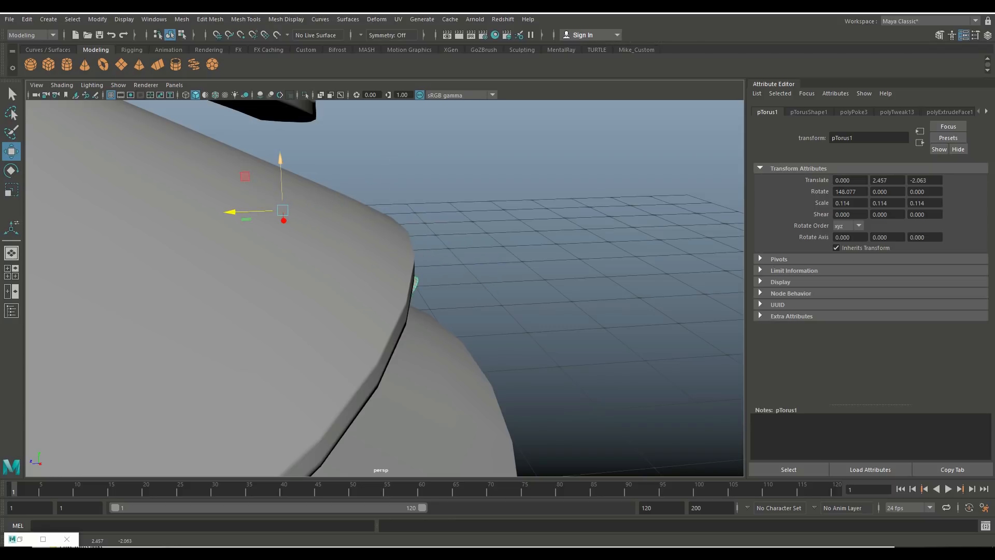
drag(281, 179, 278, 128)
key(e)
key(w)
scroll(279, 129, down, 4)
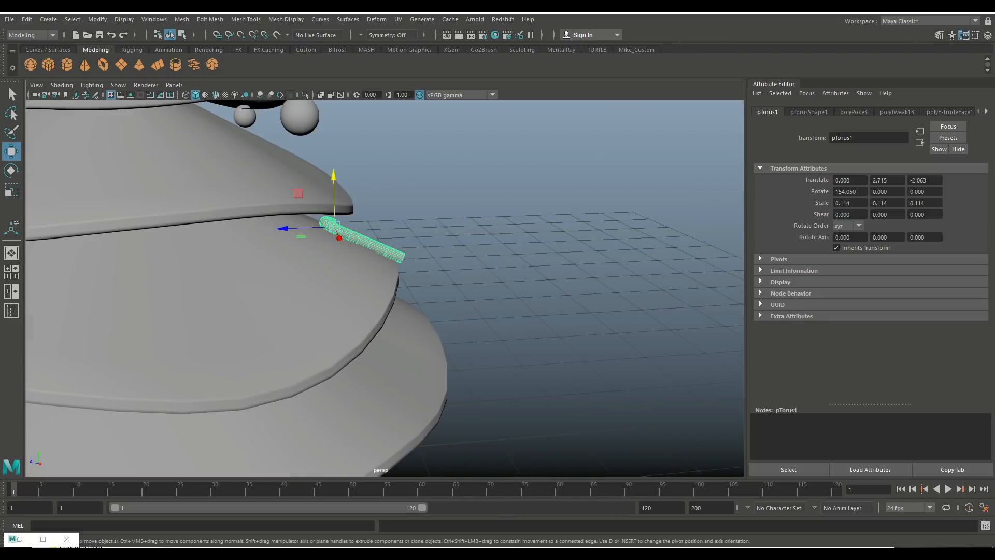
Turn the candy cane sideways on the tier to Rotate 153.268, -13.390, 6.653 and duplicate it.
scroll(385, 288, down, 5)
alt+drag(384, 233, 249, 258)
key(e)
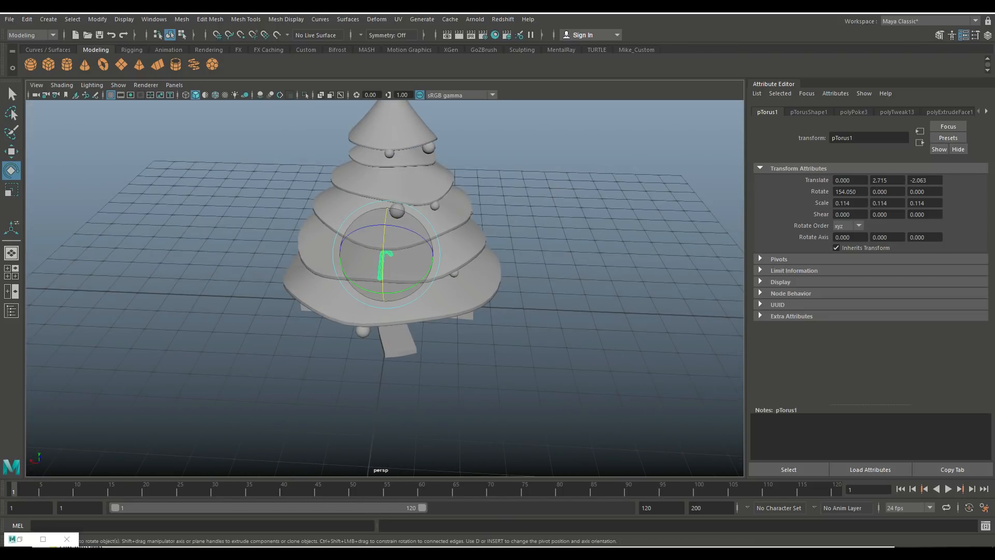
drag(398, 292, 316, 284)
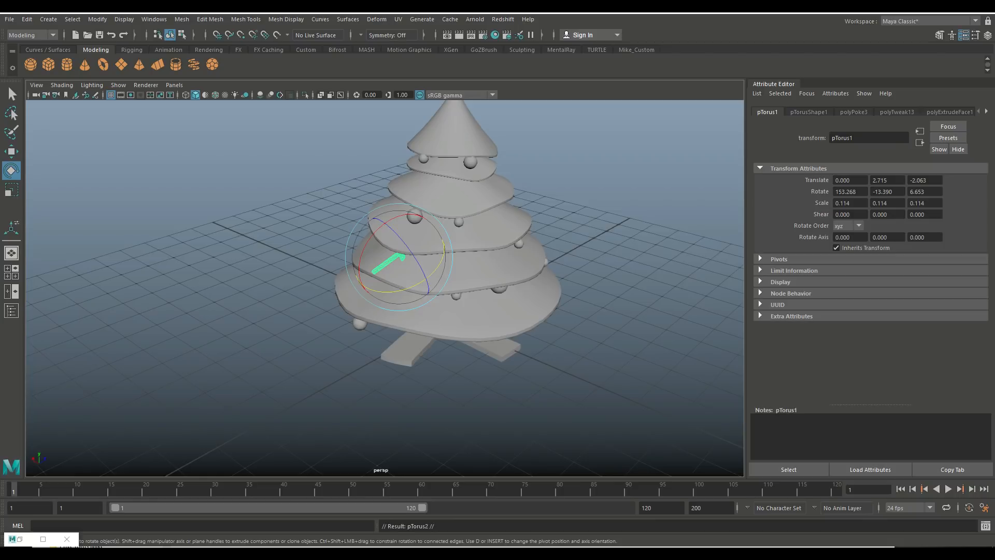
Move the duplicate cane to Translate X -3.784, Y 2.376 and turn it to Rotate 97.346, 63.819, -81.825.
key(w)
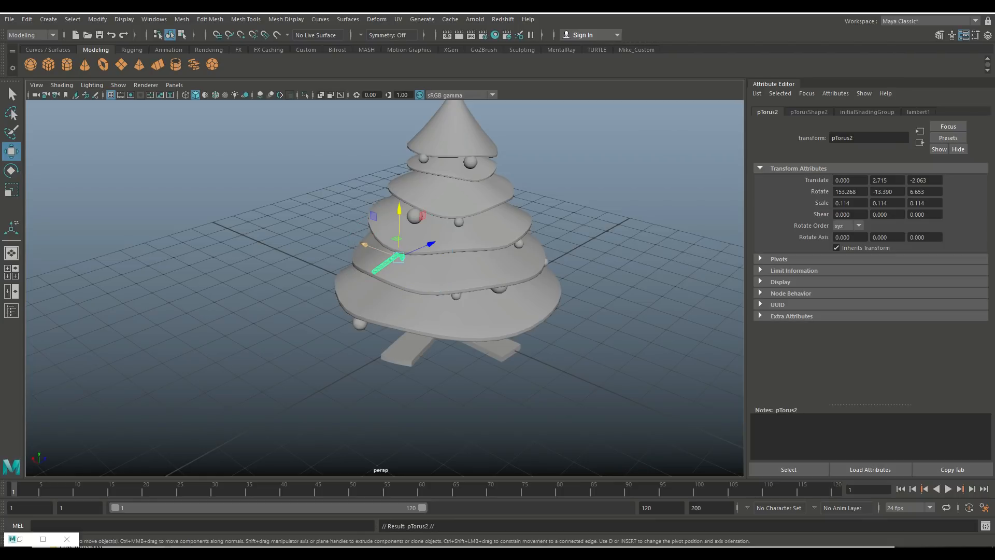
drag(365, 244, 480, 287)
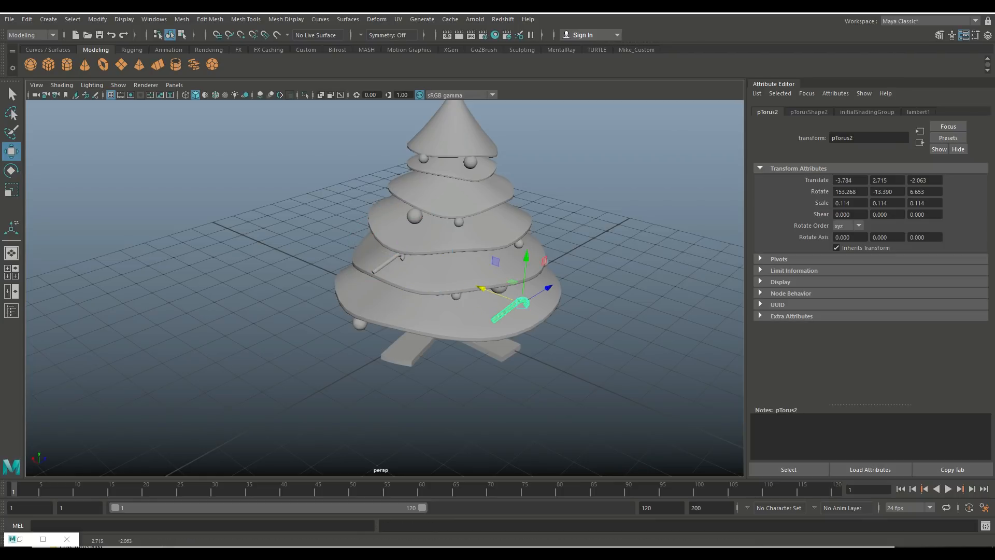
key(e)
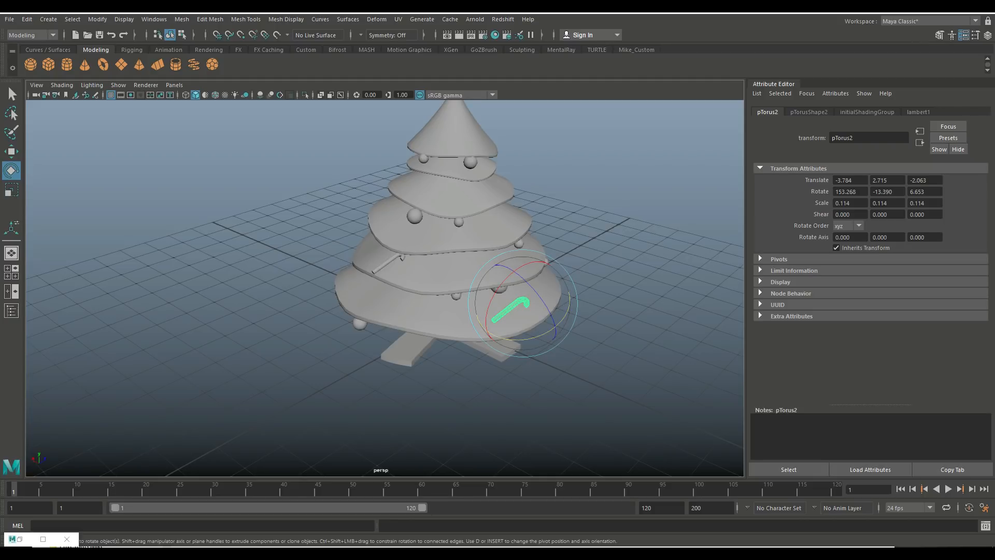
drag(521, 340, 570, 292)
key(w)
drag(527, 258, 622, 240)
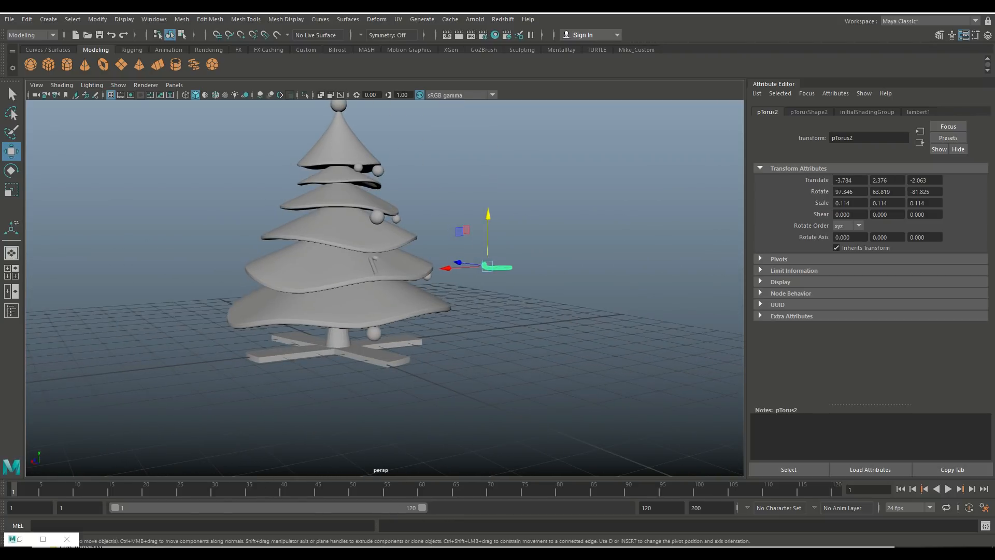
Place the second candy cane on the lowest tier at Translate X -2.036, Y 1.610 and set its Rotate X to 78.239.
drag(447, 268, 397, 272)
drag(438, 217, 438, 247)
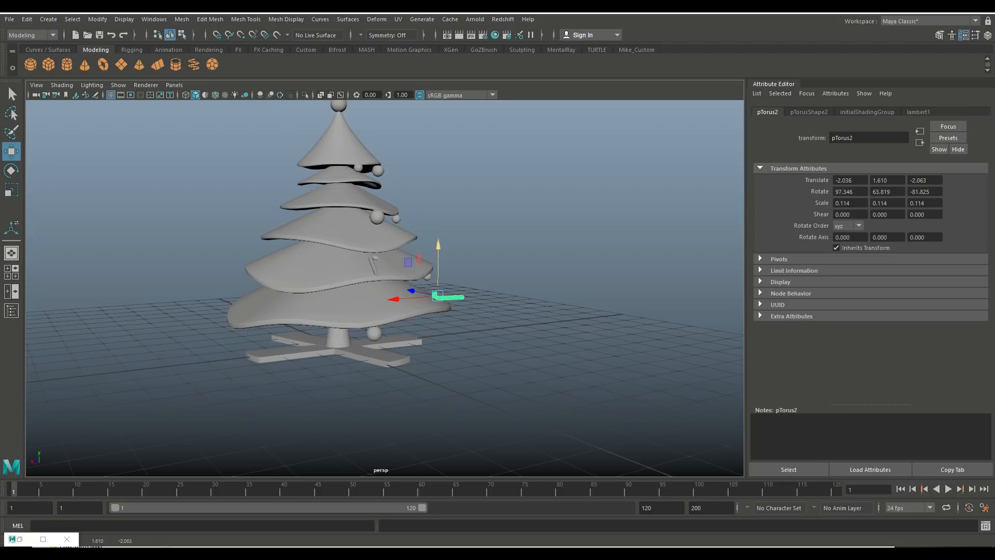
key(f)
key(e)
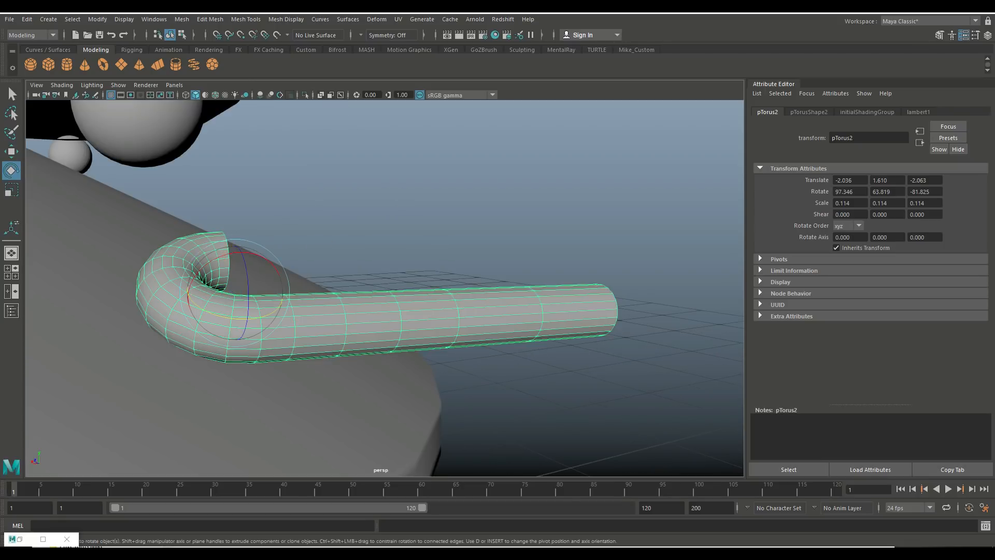
drag(244, 316, 274, 268)
Duplicate the second candy cane and raise the copy to Translate Y 4.551 near the upper tiers.
scroll(275, 268, down, 10)
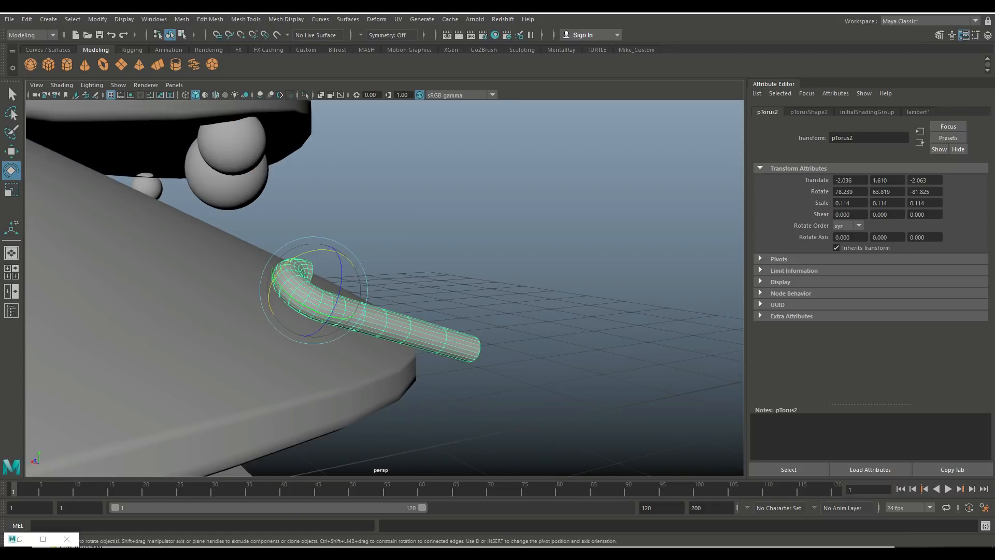
scroll(274, 268, down, 5)
alt+drag(353, 259, 244, 267)
alt+middle_drag(290, 249, 254, 306)
alt+drag(254, 306, 266, 314)
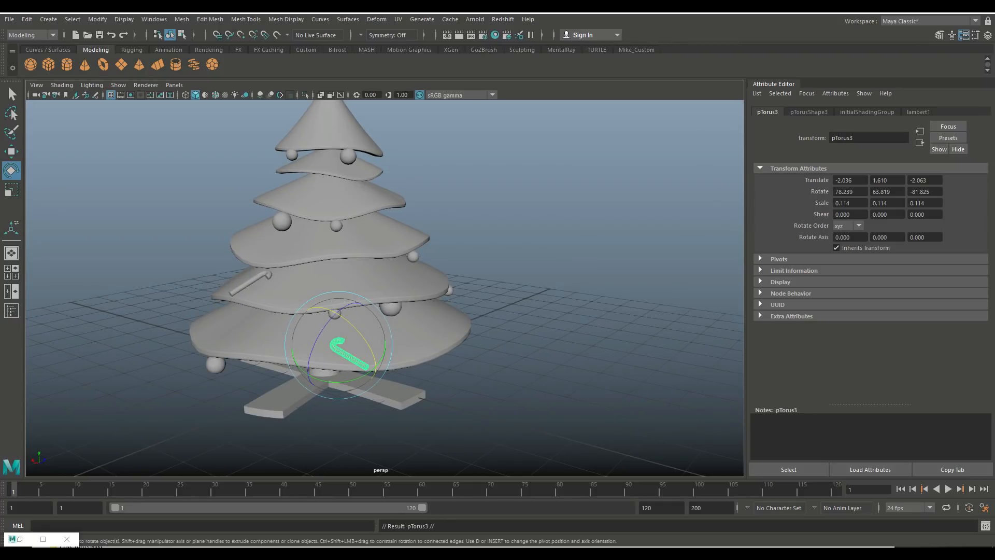
key(w)
drag(338, 311, 337, 158)
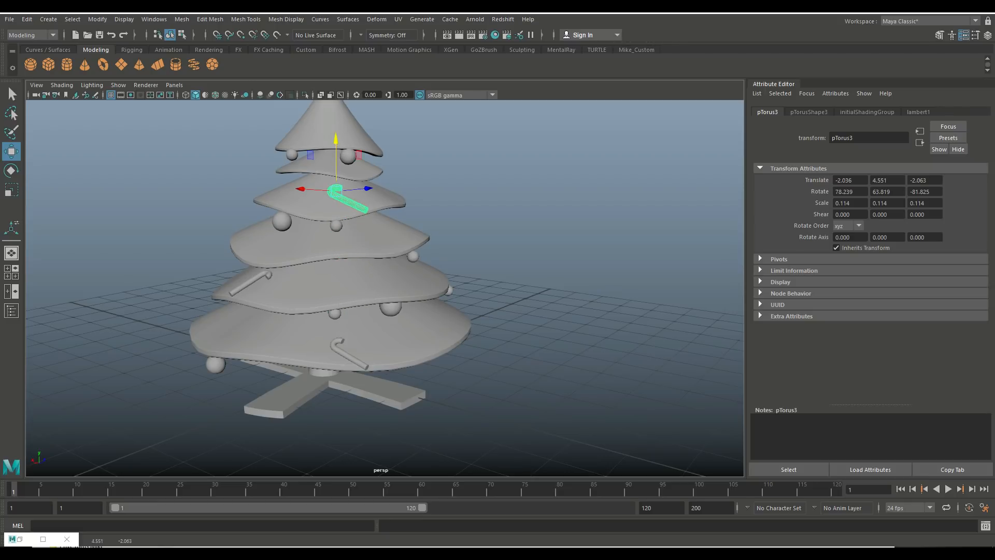
Rotate the third candy cane to -80.490, -57.023, 100.758 and lower it to Translate Y 4.219.
key(e)
drag(322, 165, 310, 222)
drag(312, 182, 308, 221)
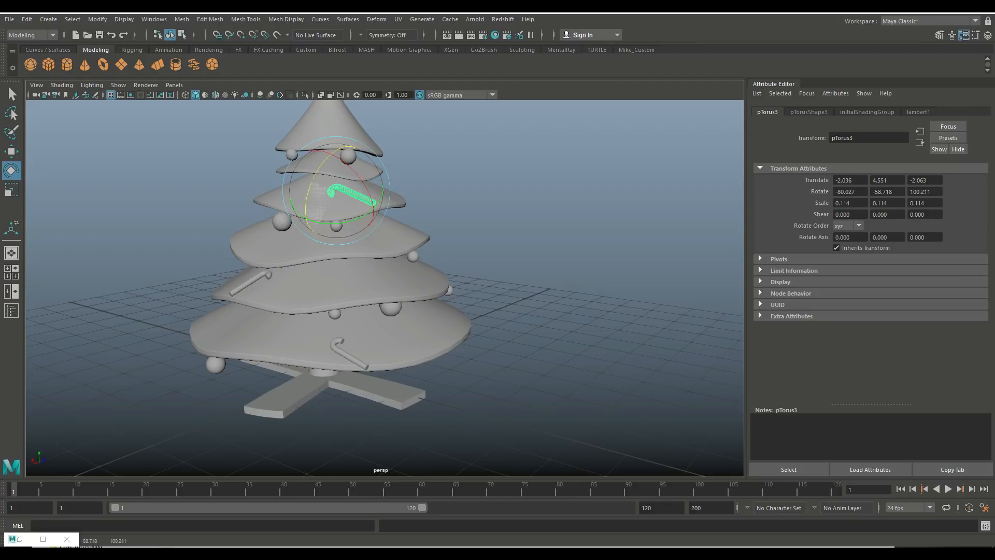
key(w)
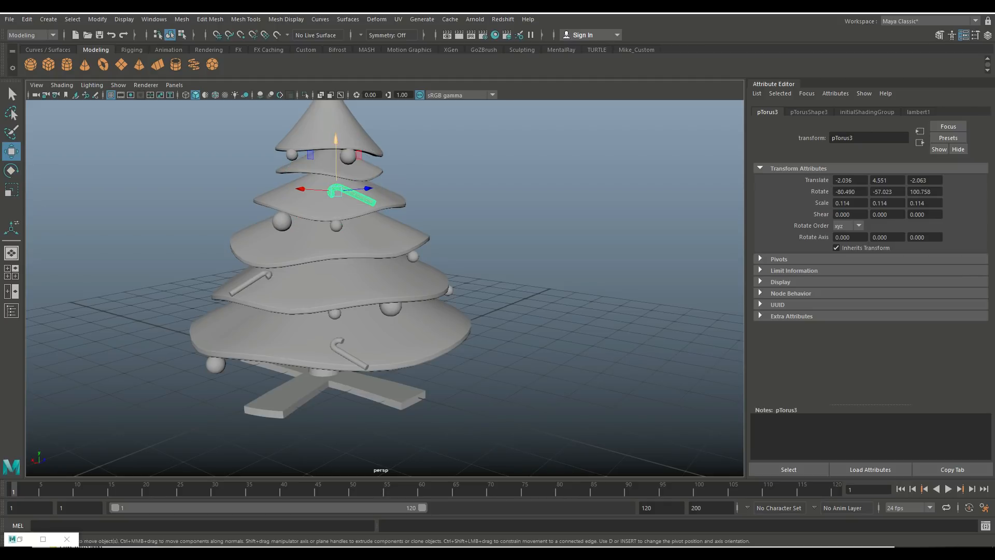
drag(336, 140, 336, 157)
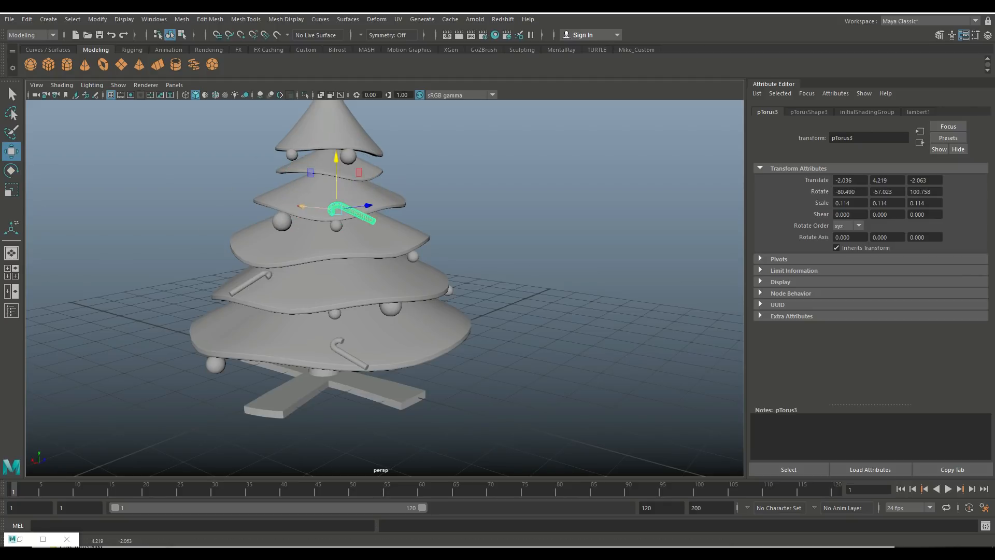
Move the third candy cane against its tier at Translate -1.074, 4.277, -0.701 and set its Rotate X to -75.812.
alt+drag(336, 208, 475, 224)
drag(394, 224, 297, 230)
drag(295, 181, 317, 187)
key(e)
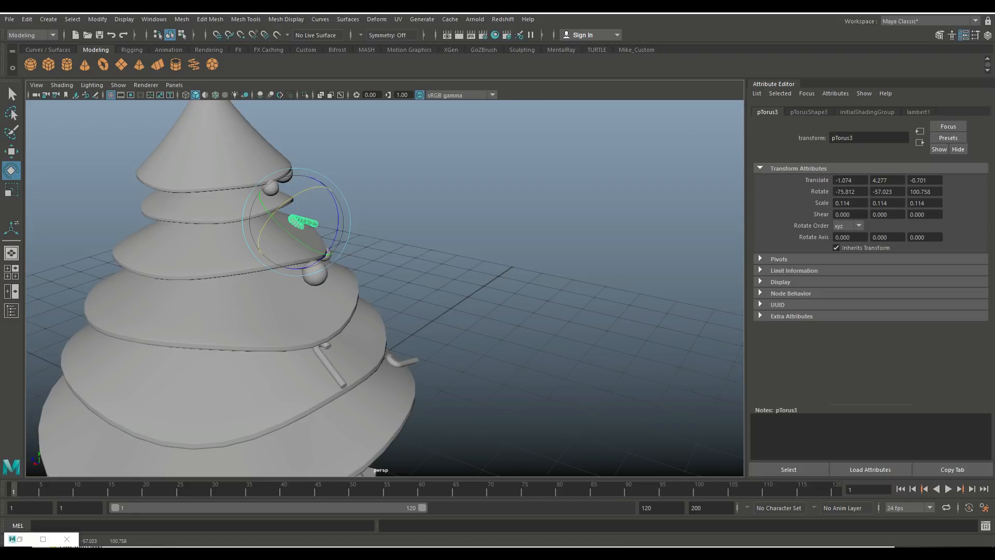
Check the placement of the candy canes and ornaments from another side of the tree.
scroll(385, 289, down, 5)
alt+drag(385, 288, 262, 277)
scroll(385, 288, up, 5)
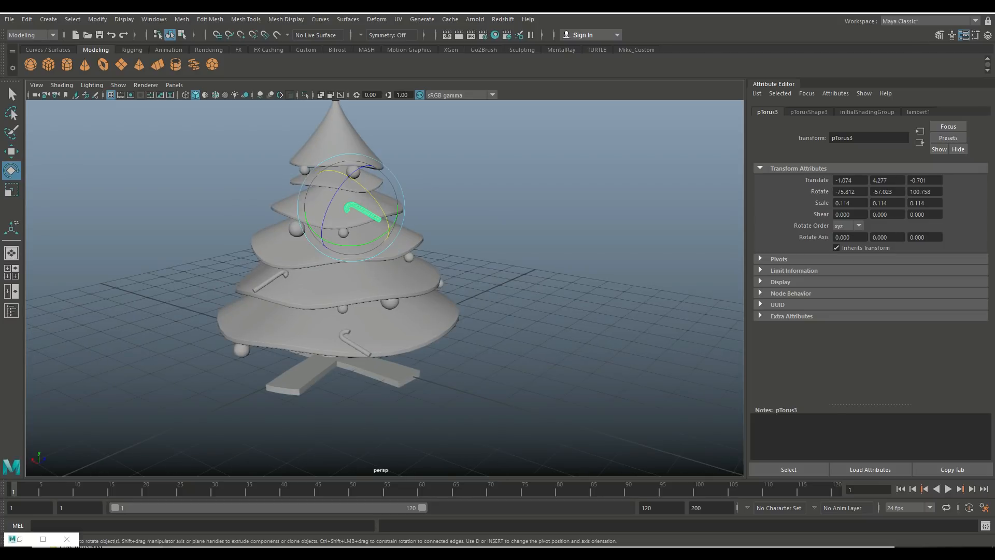
alt+middle_drag(337, 270, 389, 284)
alt+drag(389, 284, 396, 268)
alt+middle_drag(396, 268, 395, 287)
alt+drag(396, 287, 392, 293)
Select the horizontal edge loop midway up the tree's top tier, using soft selection with its falloff limited to that tier.
click(390, 319)
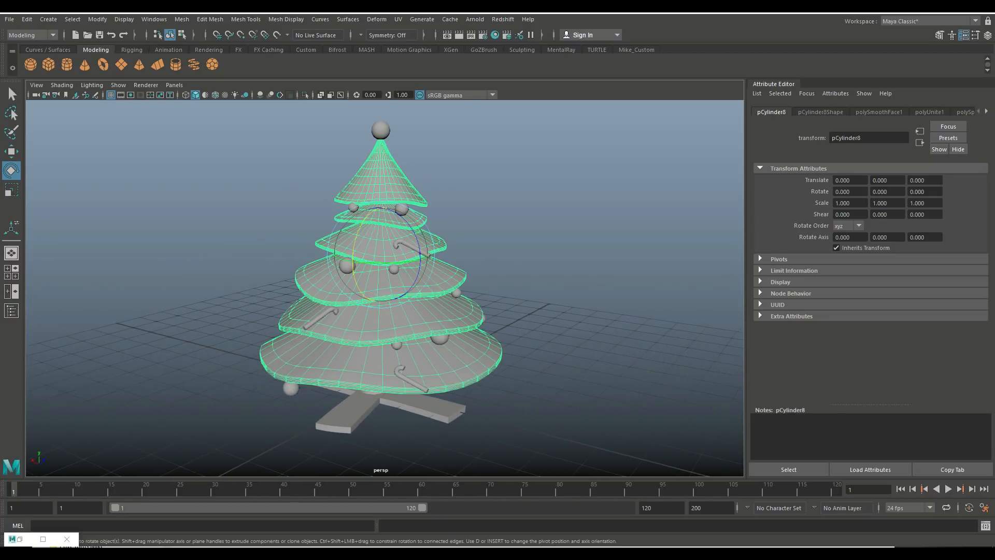
scroll(408, 212, up, 5)
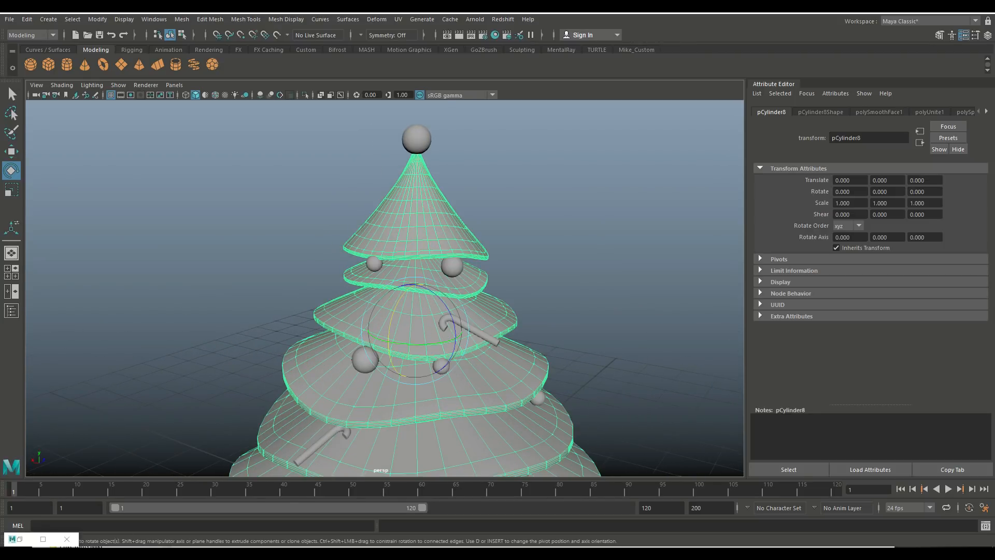
right_click(409, 213)
click(408, 184)
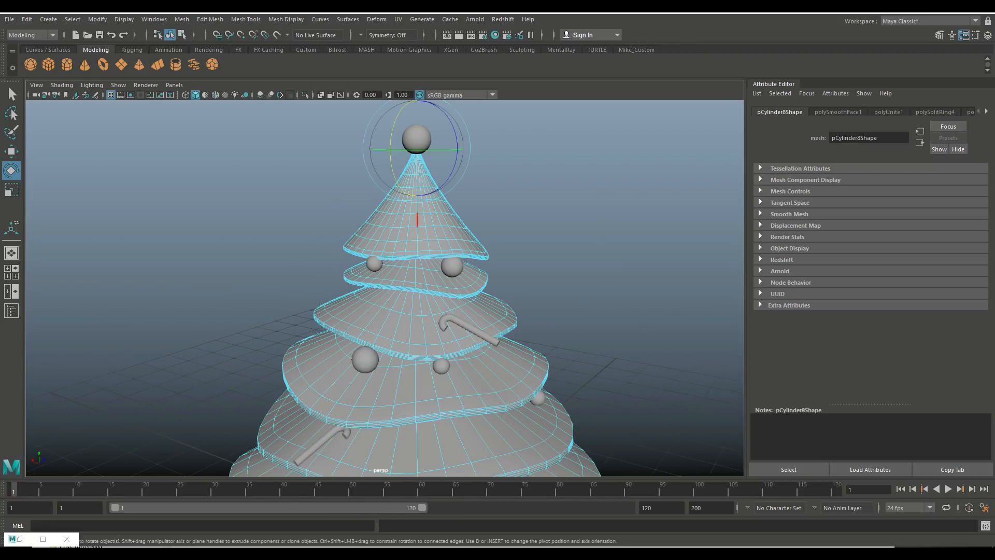
click(414, 213)
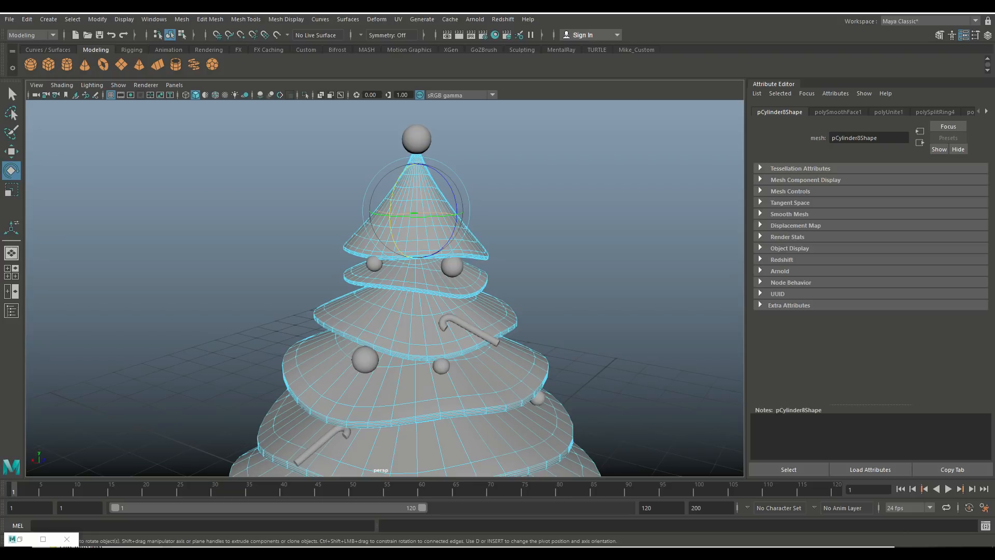
key(b)
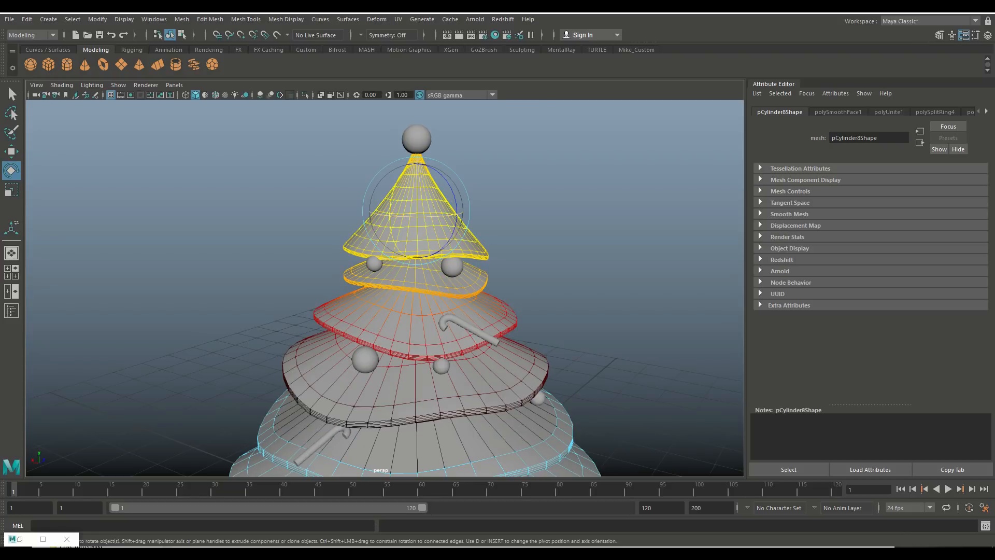
key(b)
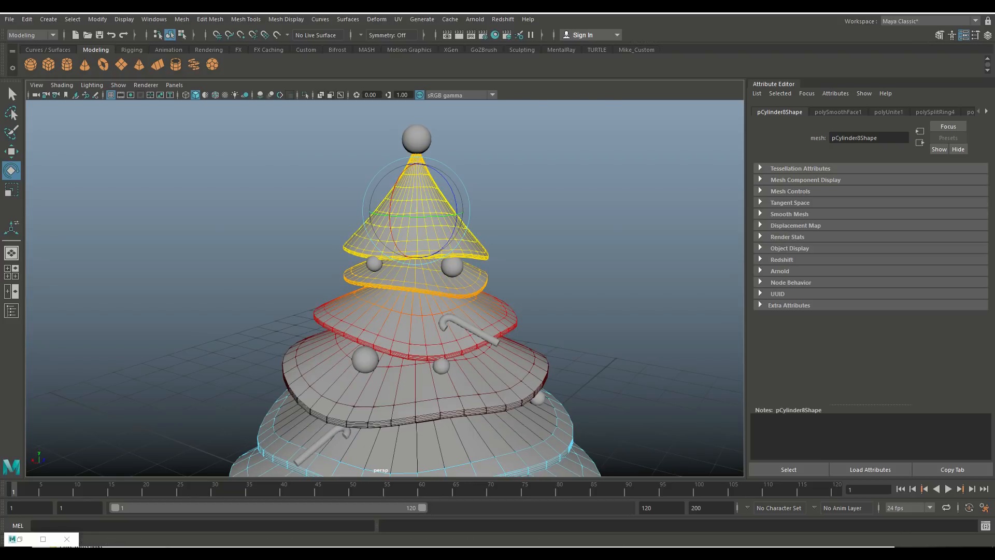
drag(414, 214, 332, 213)
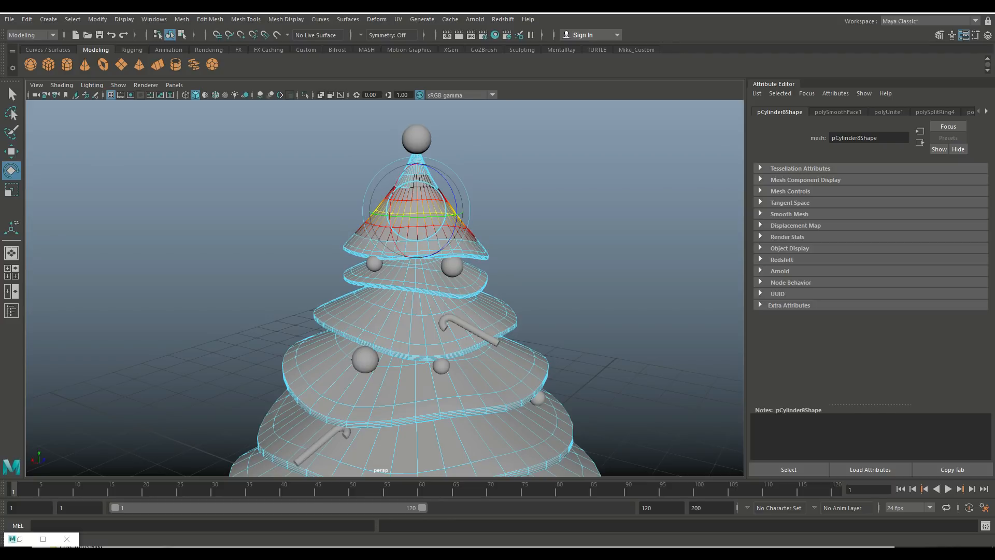
Scale the soft-selected edge loop slightly inward to give the top tier a concave profile, and clear the selection.
key(r)
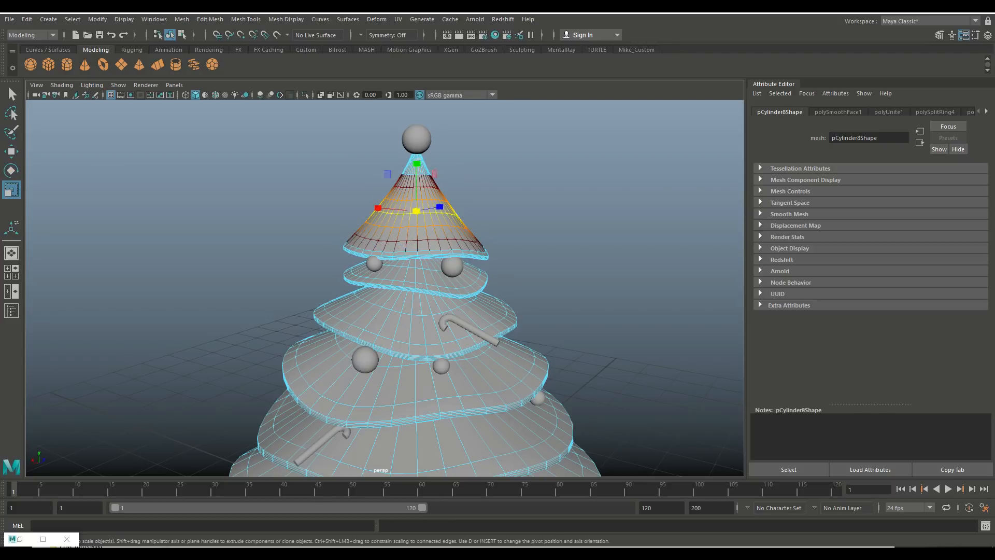
drag(416, 211, 407, 211)
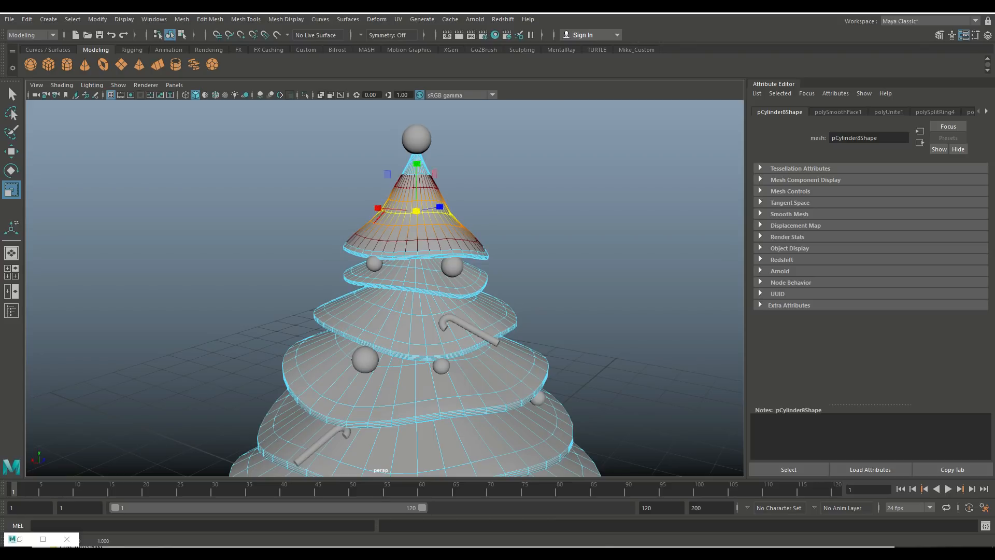
click(524, 208)
Create a polygon sphere and move it clear of the tree to Translate Z -6.925.
scroll(415, 260, down, 6)
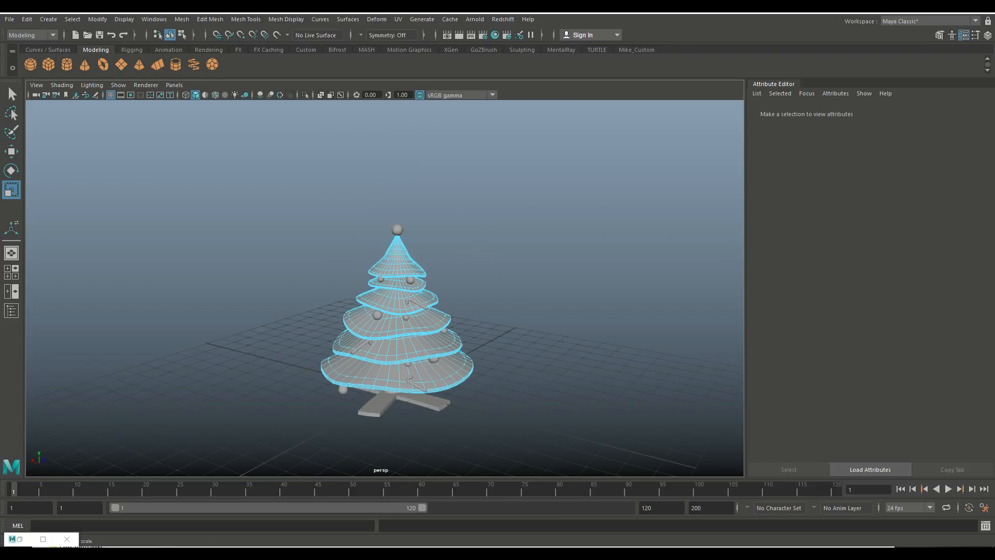
scroll(387, 285, up, 8)
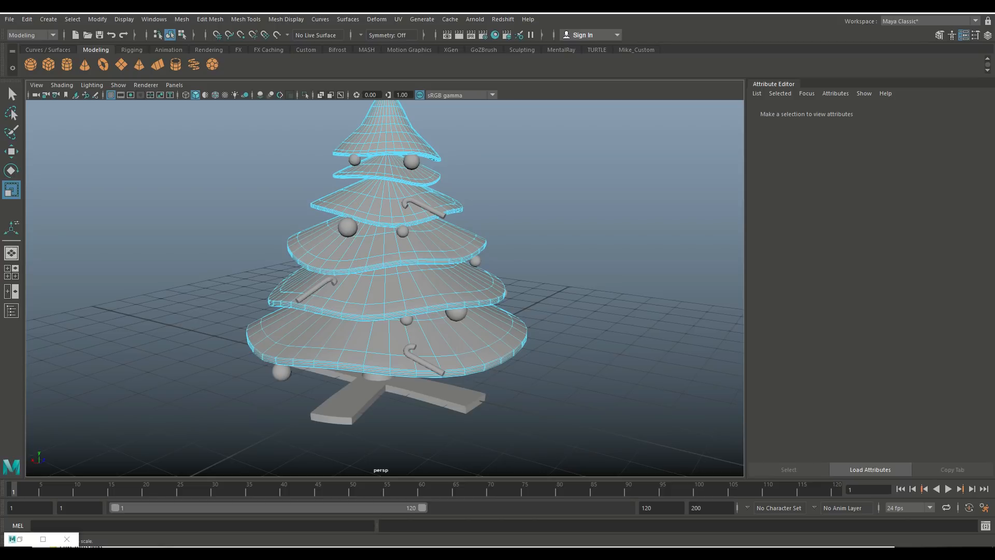
alt+middle_drag(386, 285, 440, 285)
scroll(440, 285, down, 2)
scroll(415, 260, down, 2)
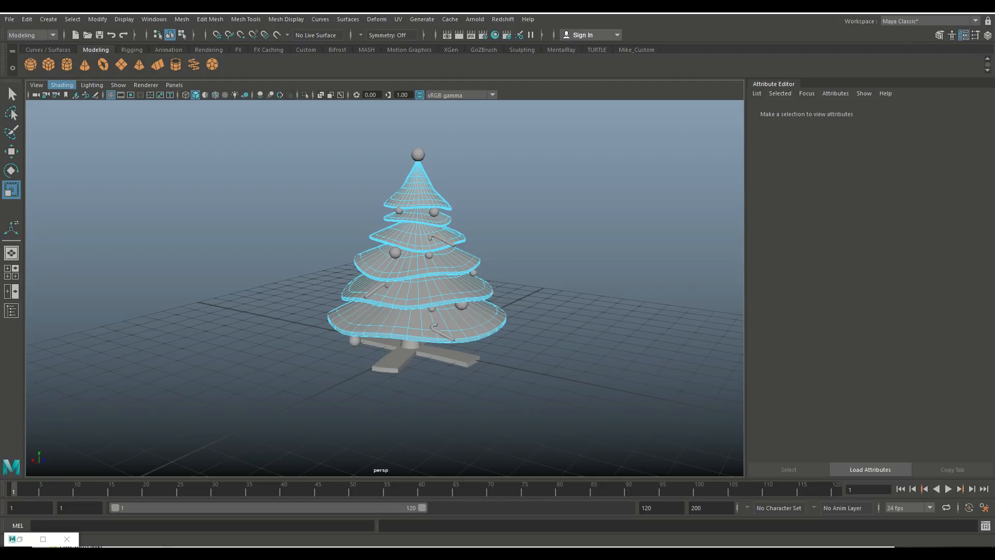
click(31, 64)
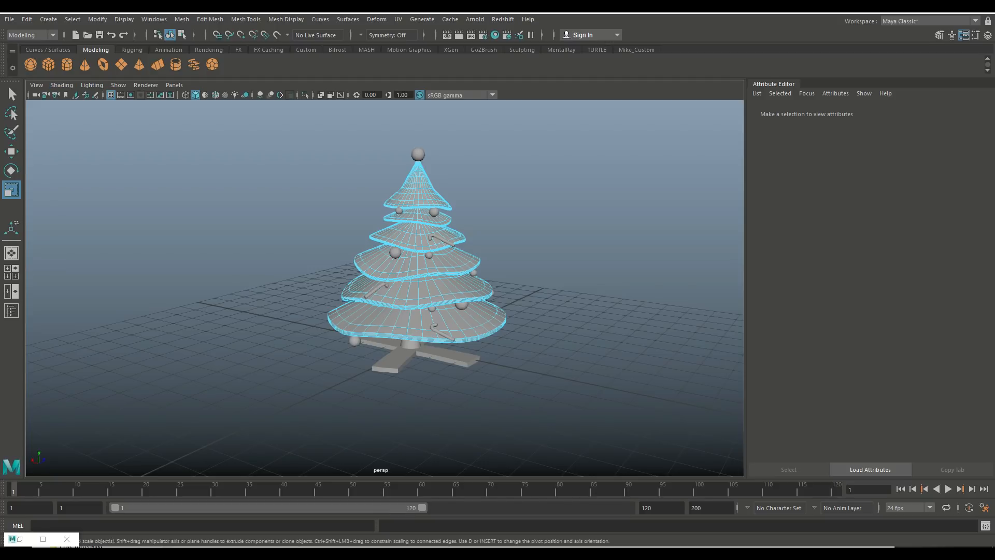
key(w)
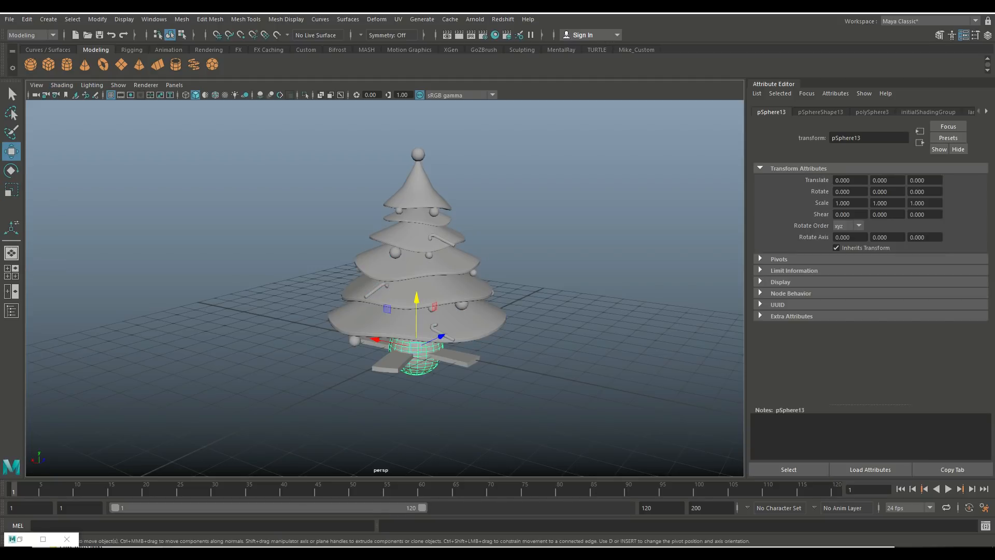
drag(441, 336, 316, 395)
alt+middle_drag(317, 395, 386, 269)
alt+right_drag(387, 270, 456, 272)
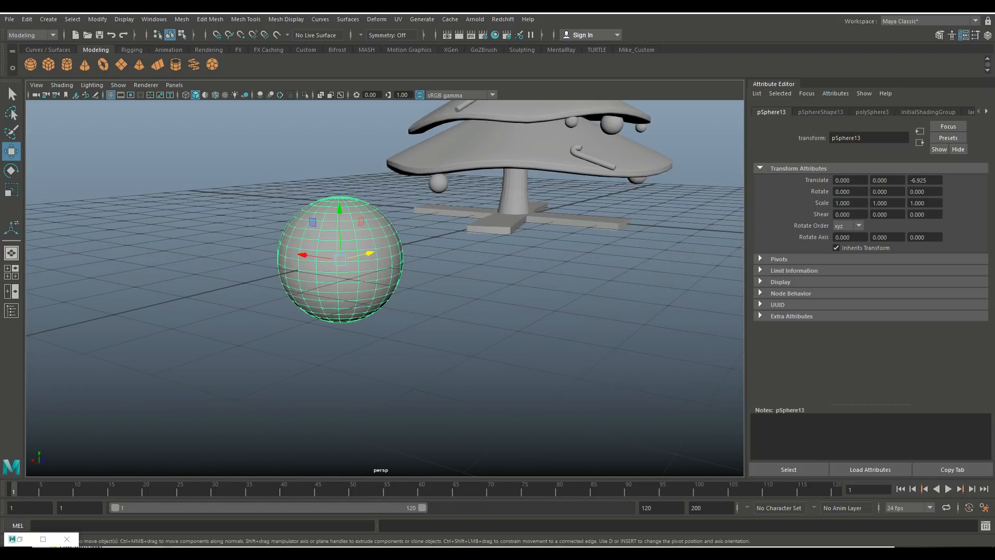
In the front view, move the new sphere beside the tree to Translate X 8.962.
click(12, 273)
key(space)
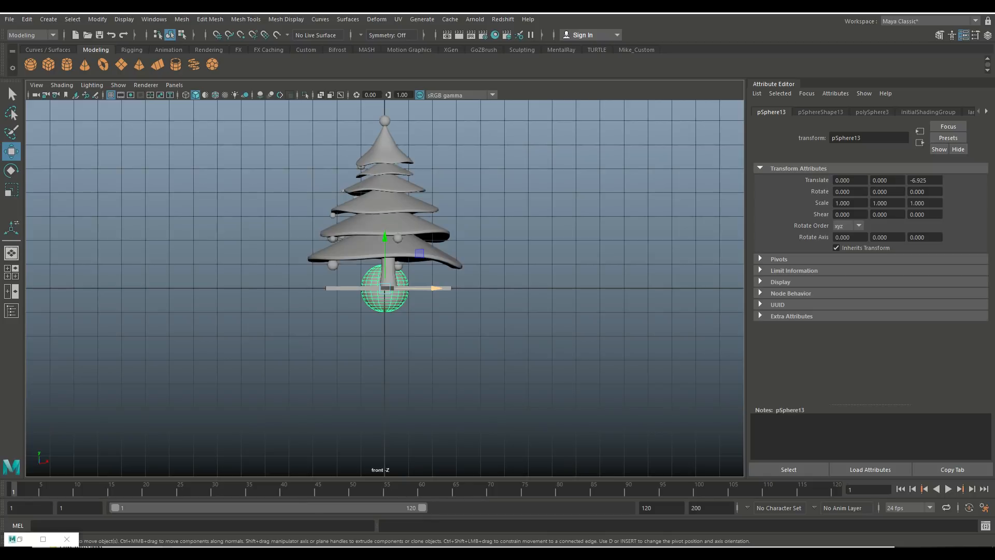
key(f)
scroll(384, 288, down, 15)
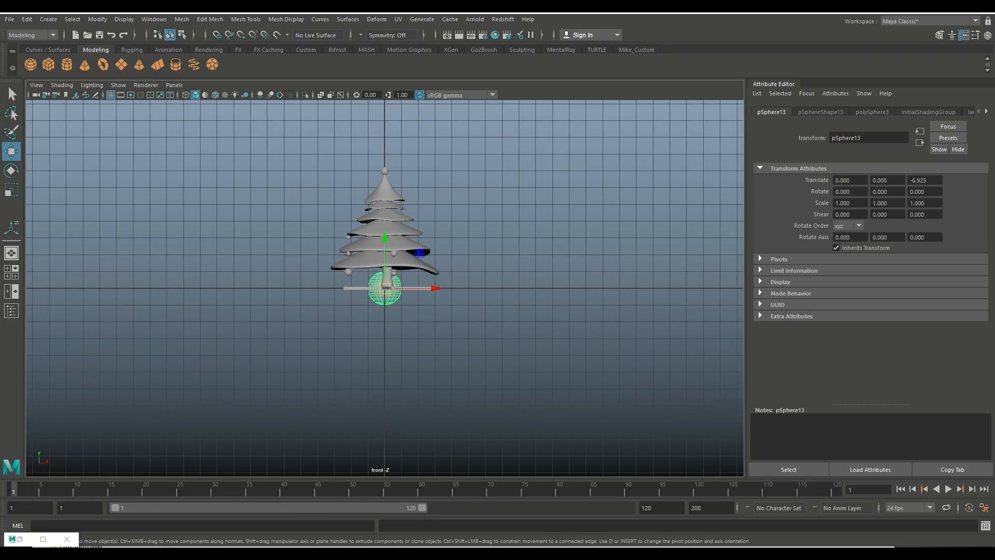
drag(437, 288, 587, 288)
key(f)
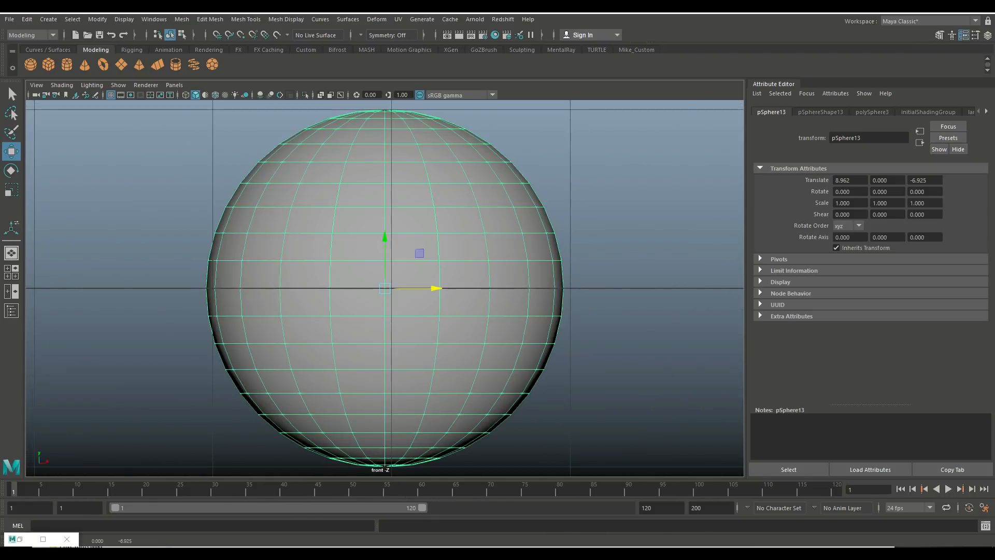
Turn off soft selection and delete the faces of the new sphere's upper half, leaving an open bowl.
right_drag(384, 206, 384, 233)
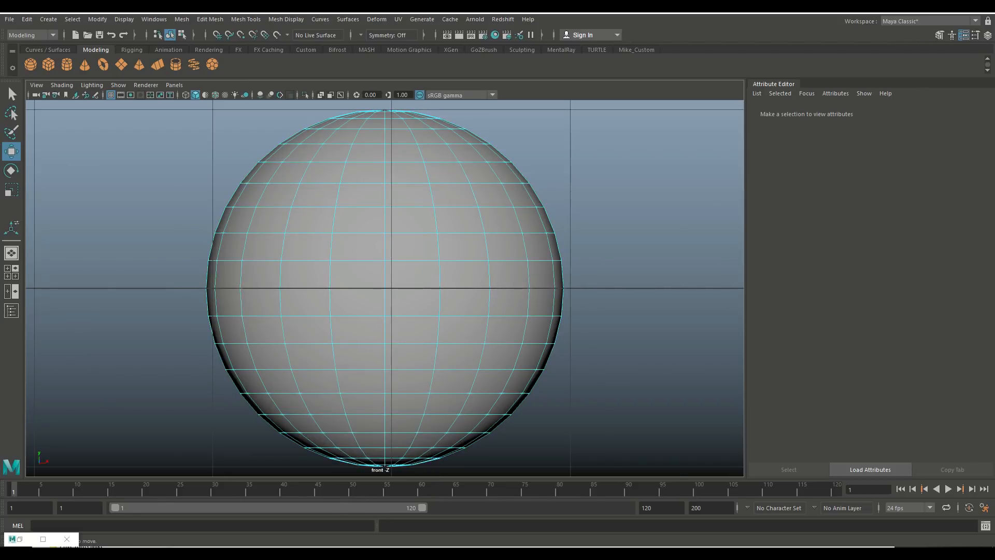
scroll(383, 234, down, 12)
drag(278, 217, 500, 281)
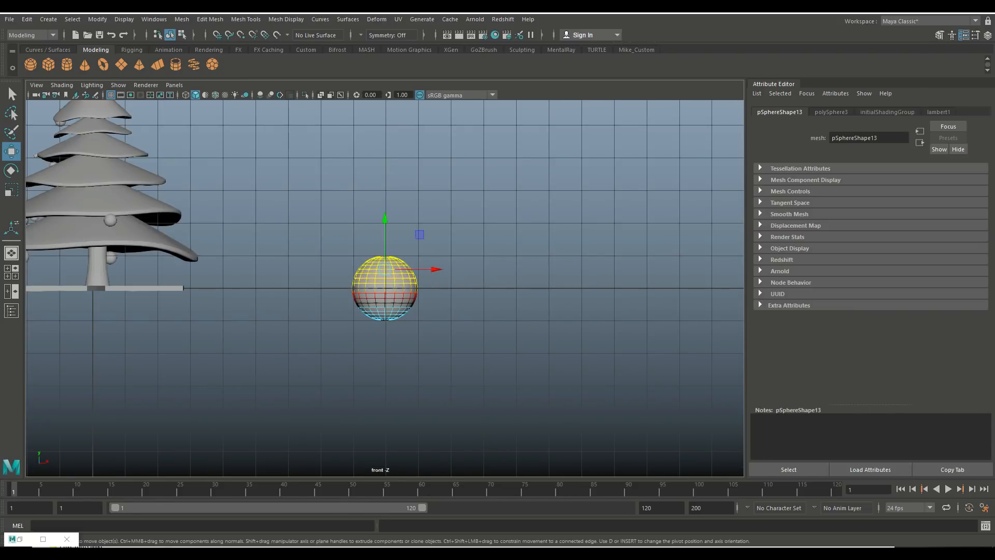
key(b)
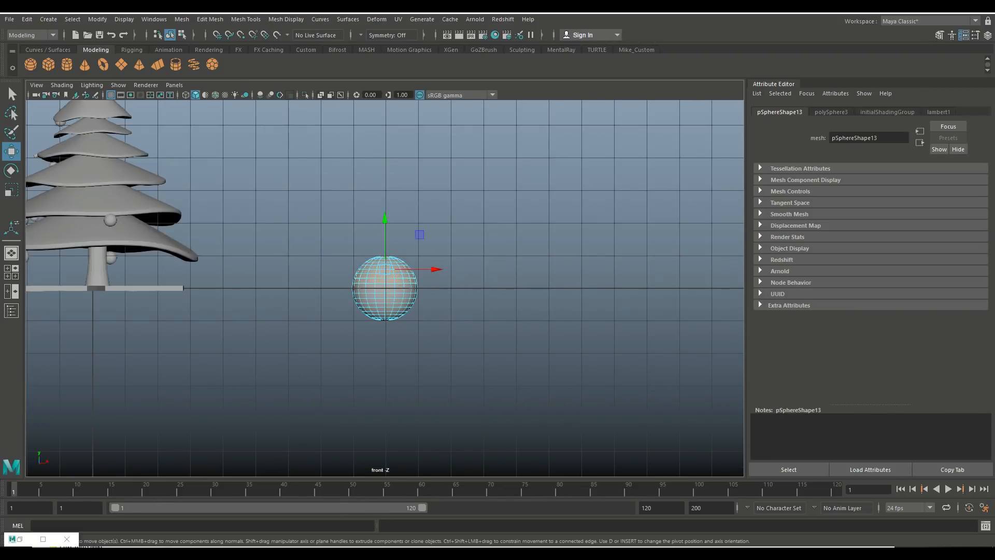
key(Delete)
scroll(365, 278, up, 8)
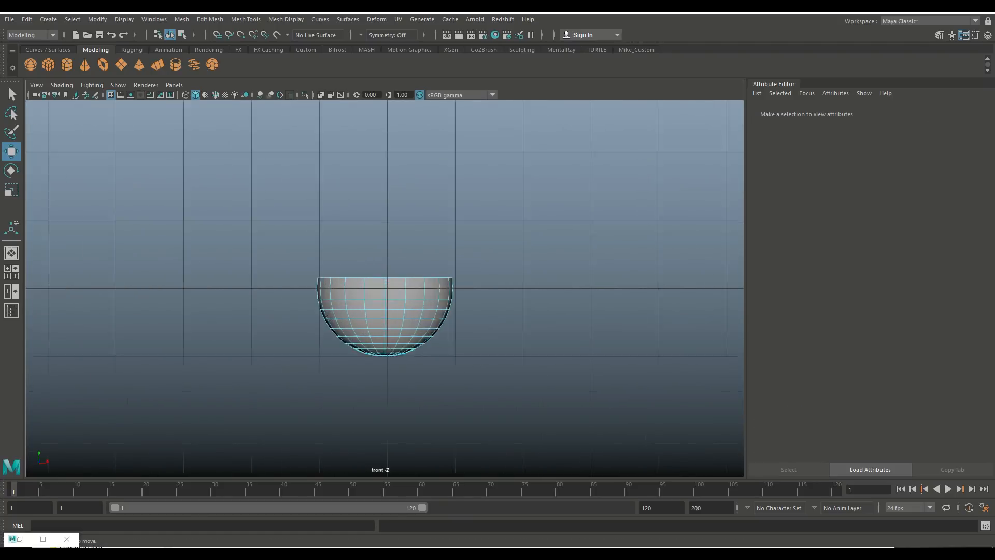
Extrude the bowl's open rim edge loop upward to about Y 0.38 and scale it slightly inward.
right_drag(364, 278, 356, 225)
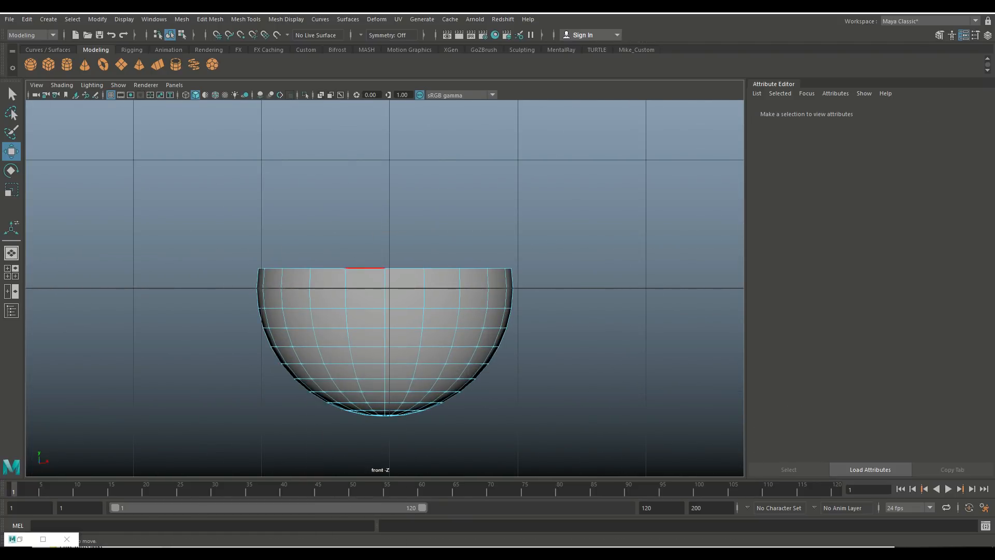
double_click(366, 268)
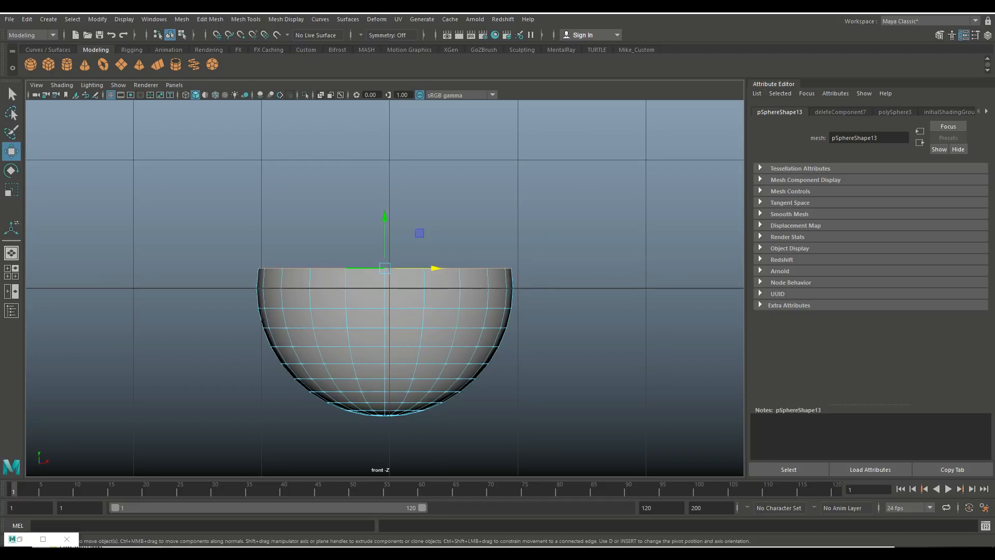
key(ctrl+e)
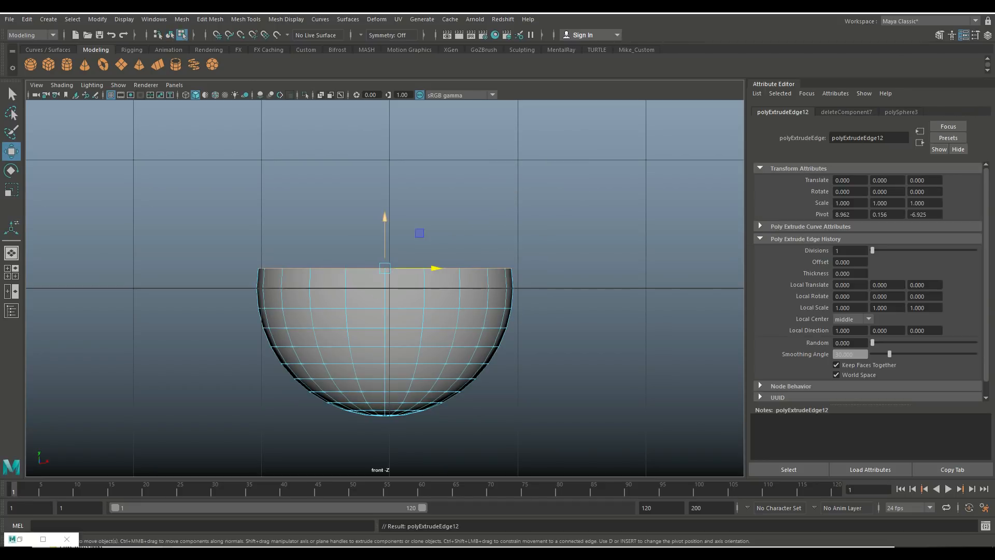
mouse_move(385, 244)
mouse_down()
mouse_move(385, 215)
mouse_move(379, 239)
mouse_up()
key(r)
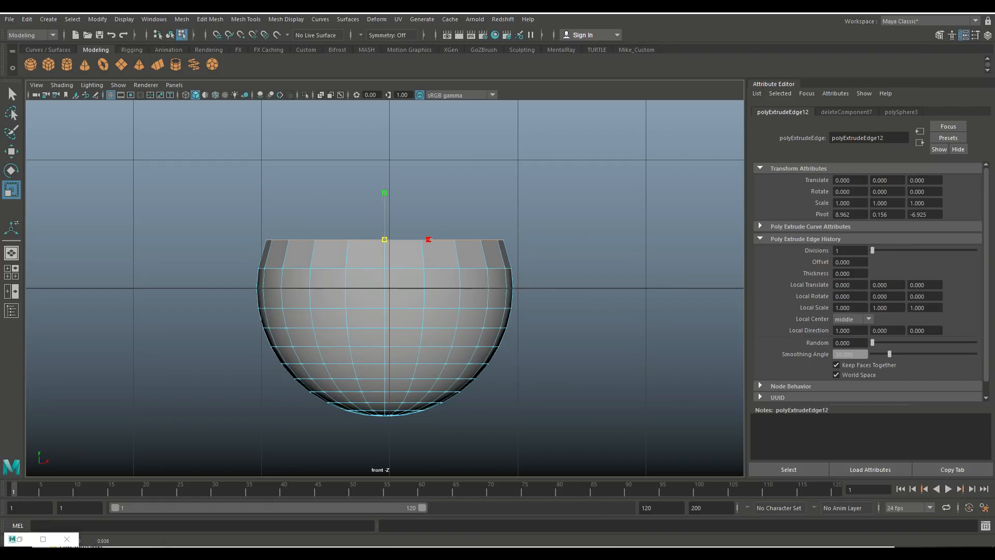
Extrude the rim upward twice more, to about Y 0.65 and Y 0.99, scaling each new ring inward.
key(ctrl+e)
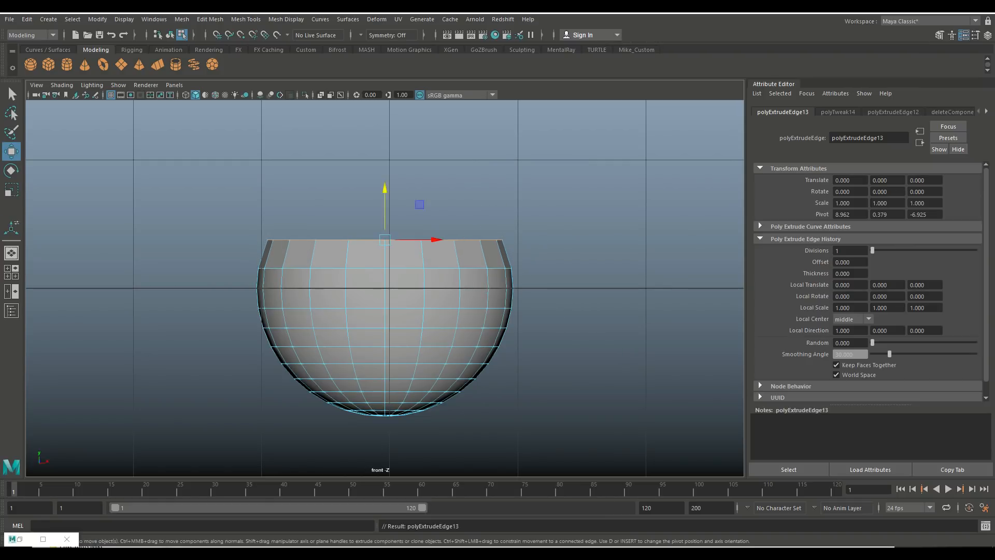
drag(384, 220, 360, 206)
key(r)
key(ctrl+e)
drag(384, 171, 352, 161)
key(r)
scroll(357, 176, down, 7)
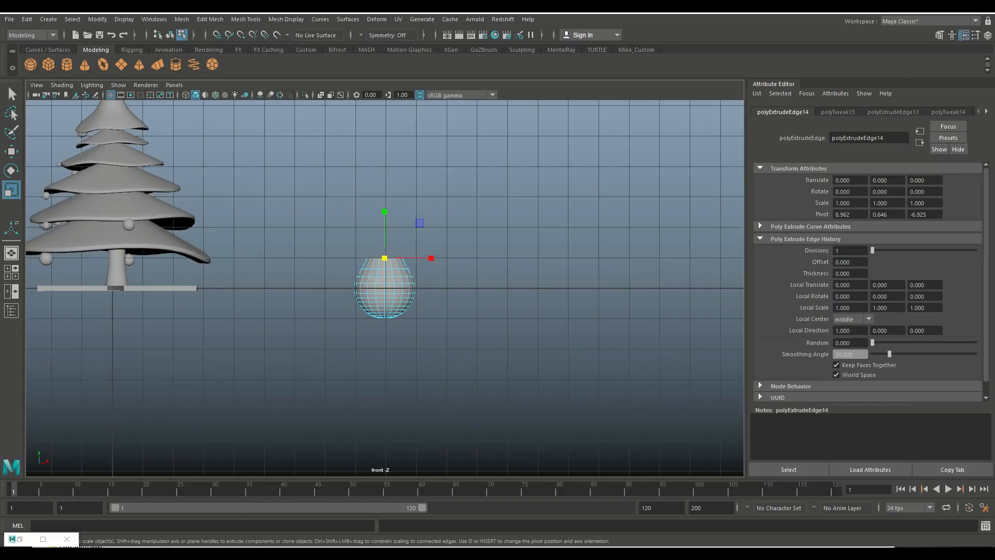
scroll(384, 285, up, 5)
Extrude the rim upward to about Y 1.31 and scale the new ring inward to about 0.77.
key(ctrl+e)
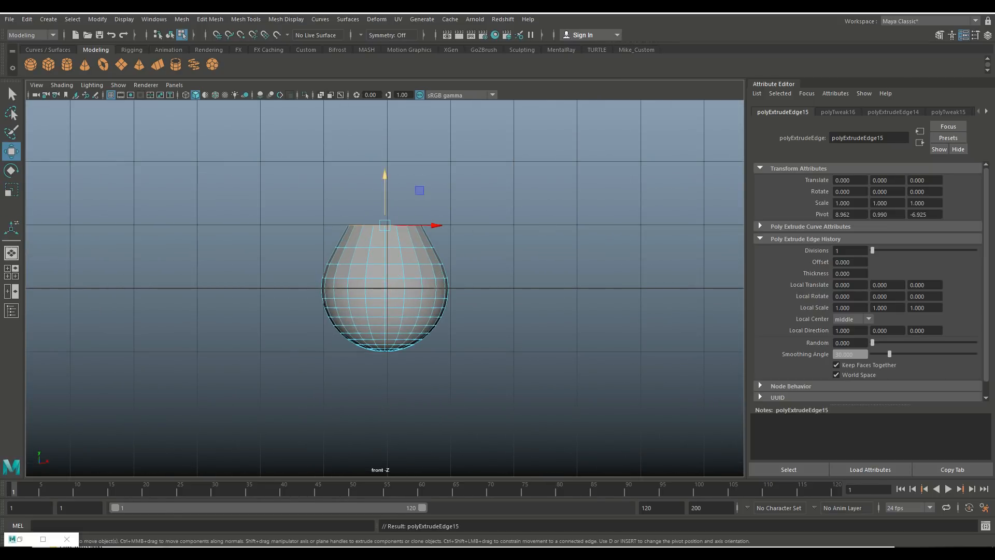
drag(385, 192, 385, 174)
key(r)
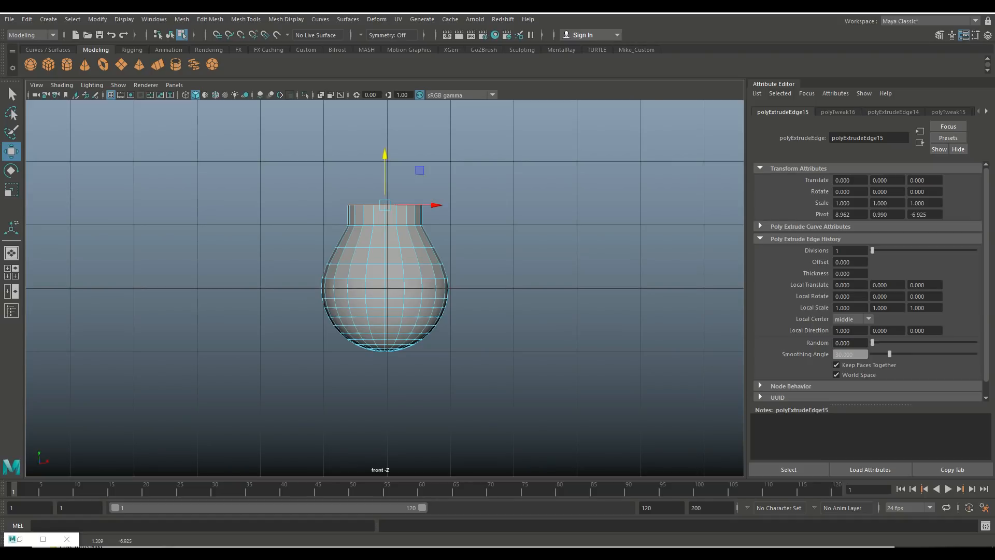
drag(431, 206, 421, 206)
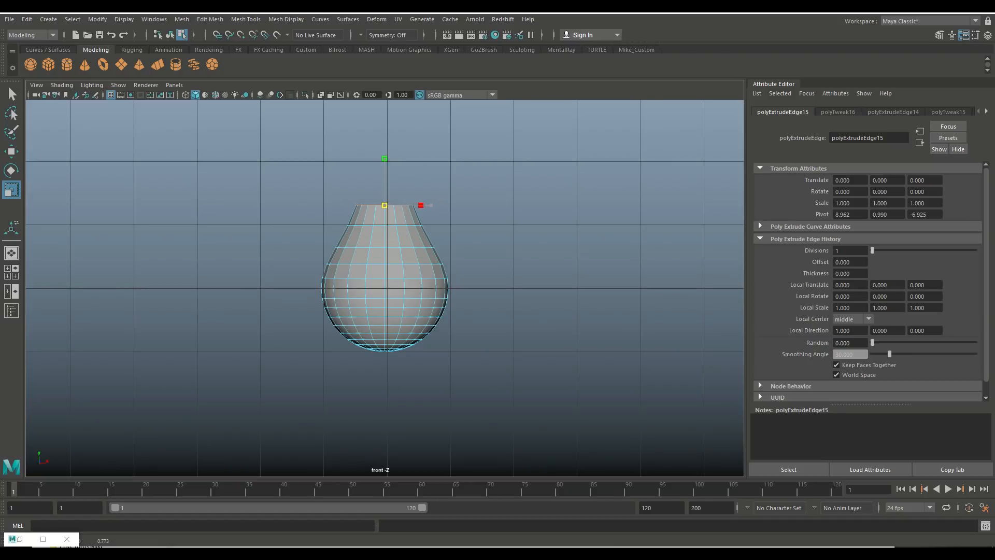
Extrude the bulb's open top rim edge loop once more and ready the new ring for moving.
key(ctrl+e)
key(w)
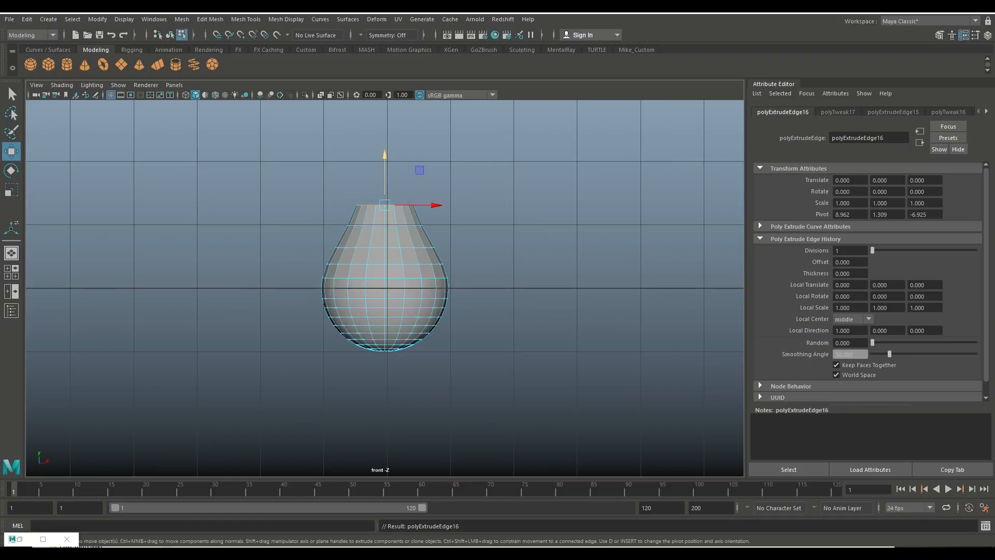
drag(385, 171, 384, 153)
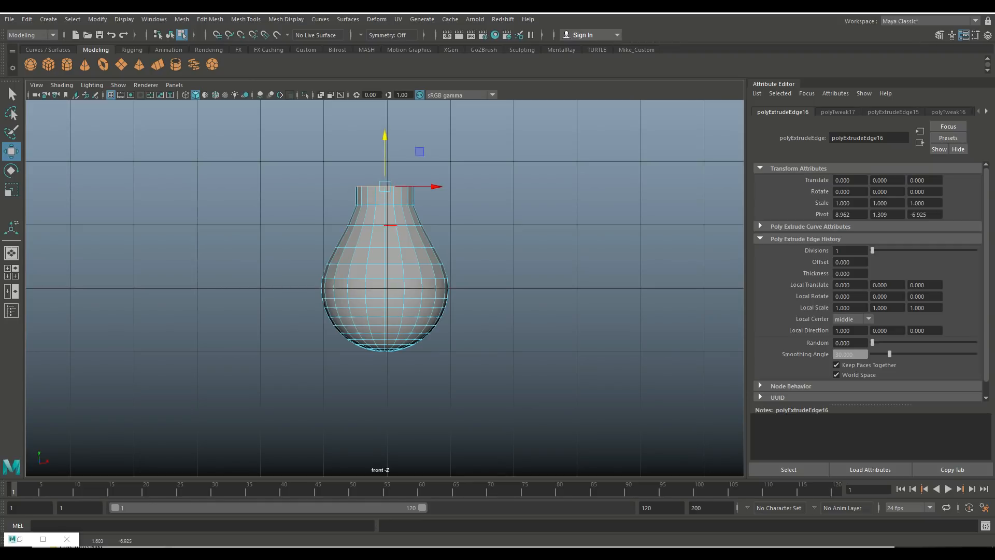
key(ctrl+e)
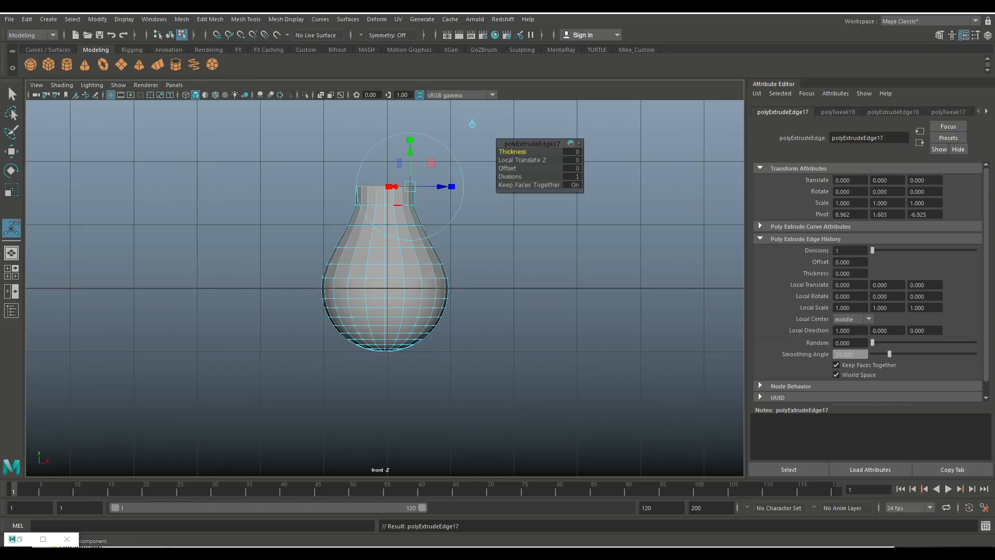
key(r)
ctrl+drag(385, 140, 371, 140)
key(ctrl+z)
key(ctrl+z)
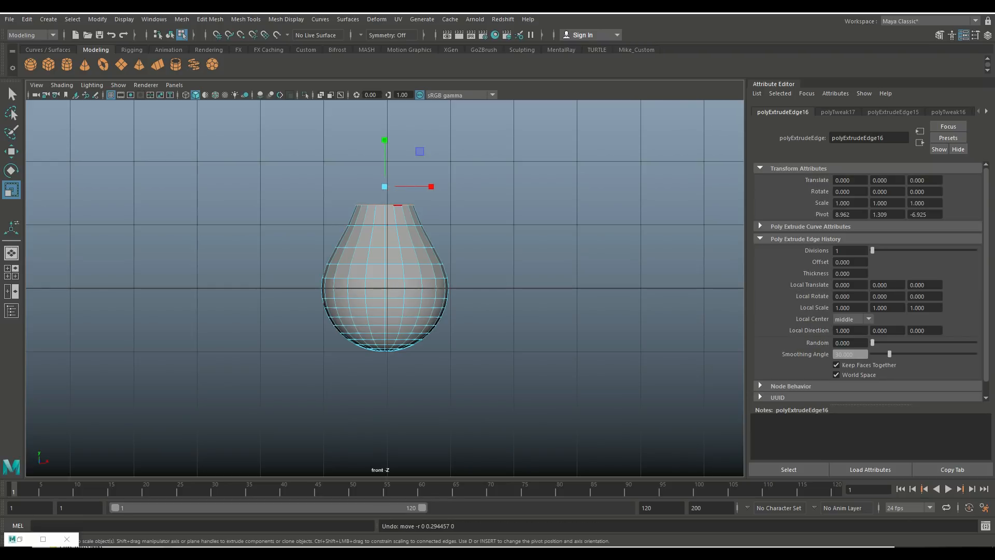
Raise the newly extruded rim to about Y 1.64 and scale it inward to about 0.55.
key(w)
drag(385, 166, 364, 138)
key(r)
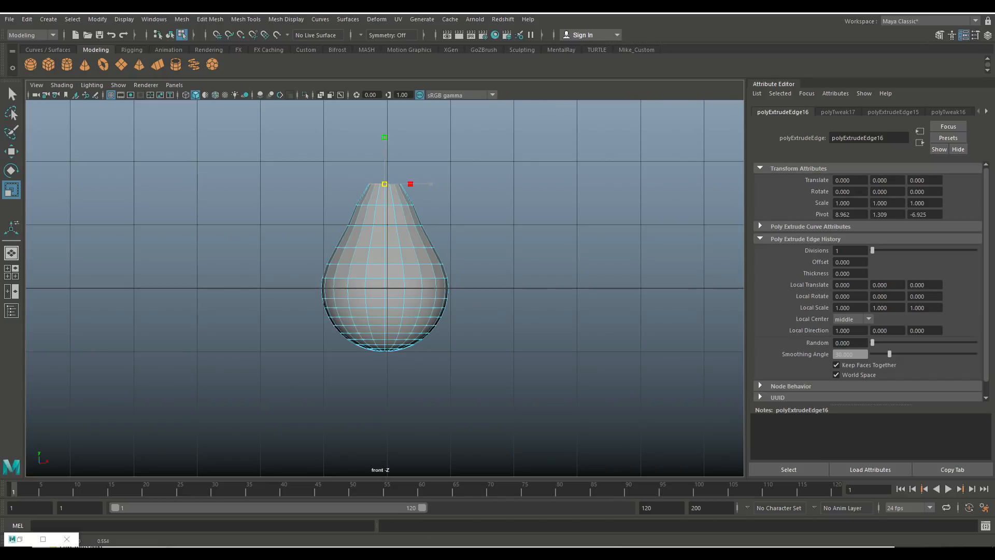
Extrude the rim upward again and scale the new ring inward to a narrow opening at the tip.
key(ctrl+e)
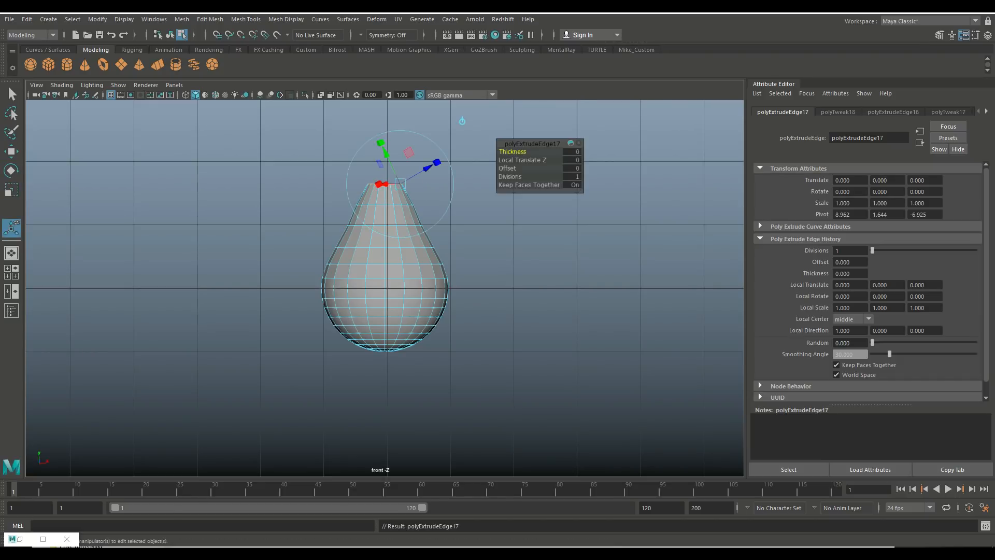
key(w)
drag(385, 155, 354, 109)
key(r)
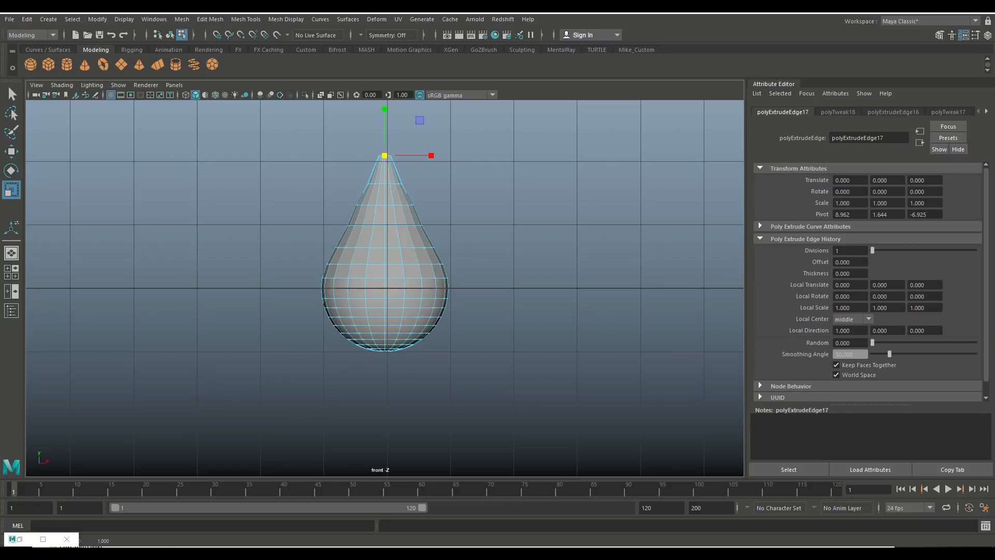
Close the narrow opening at the bulb's tip with Fill Hole in the perspective view.
click(12, 272)
key(space)
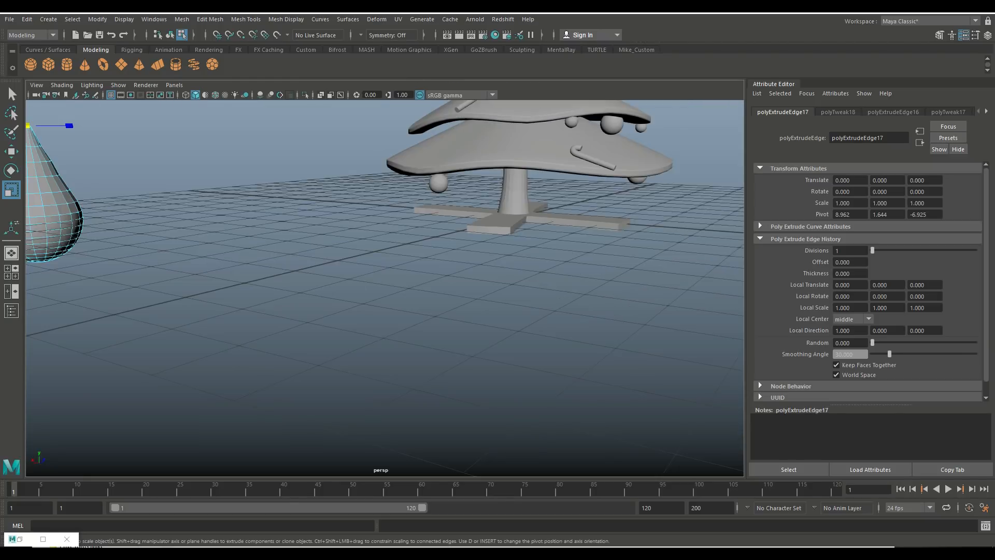
key(f)
click(210, 19)
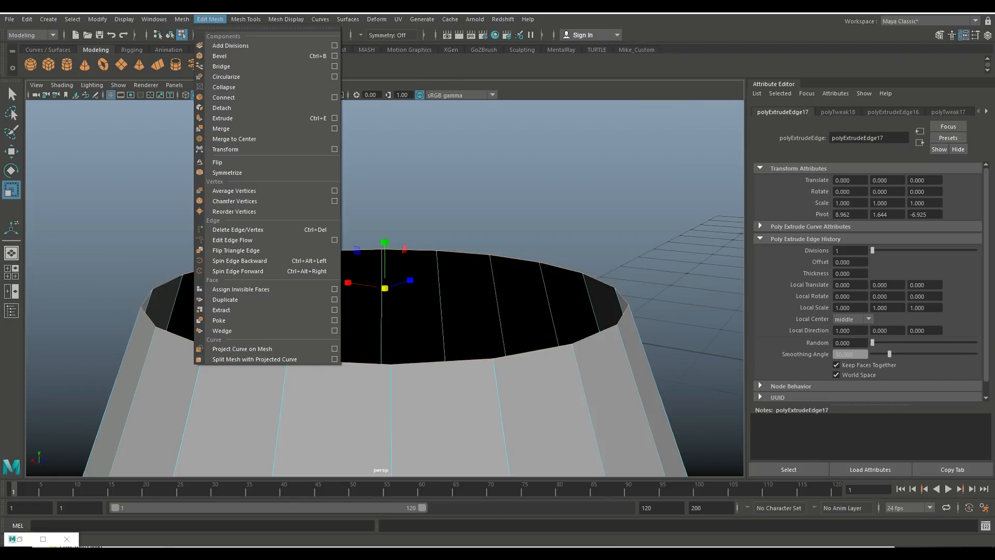
mouse_move(181, 19)
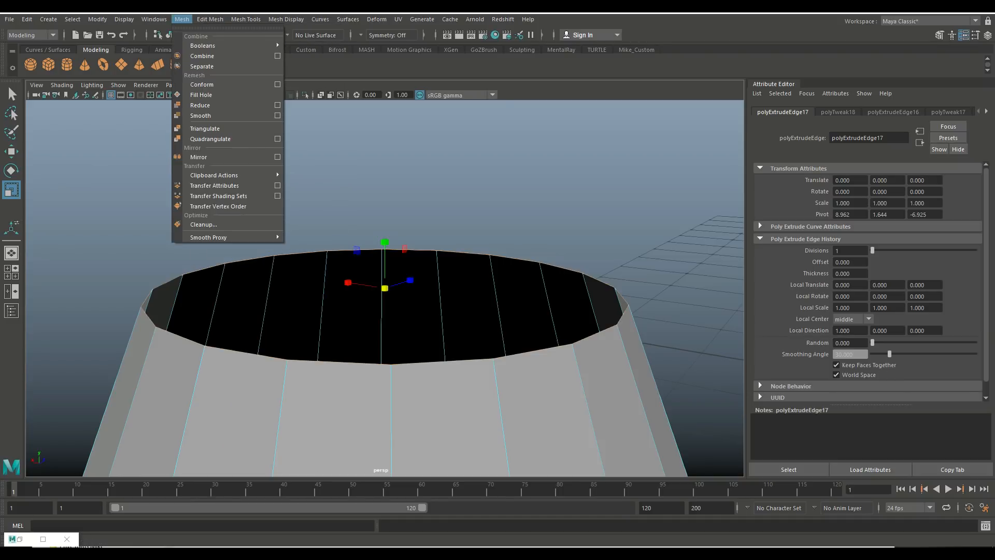
click(202, 95)
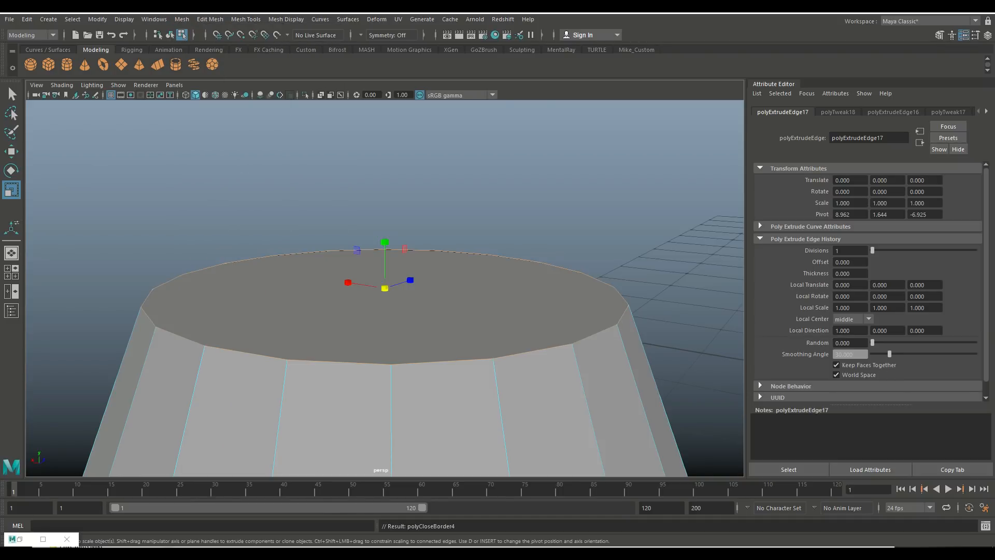
Poke the new cap face at the tip and move its off-centre vertex back to the middle of the cap.
right_drag(346, 253, 346, 282)
click(346, 306)
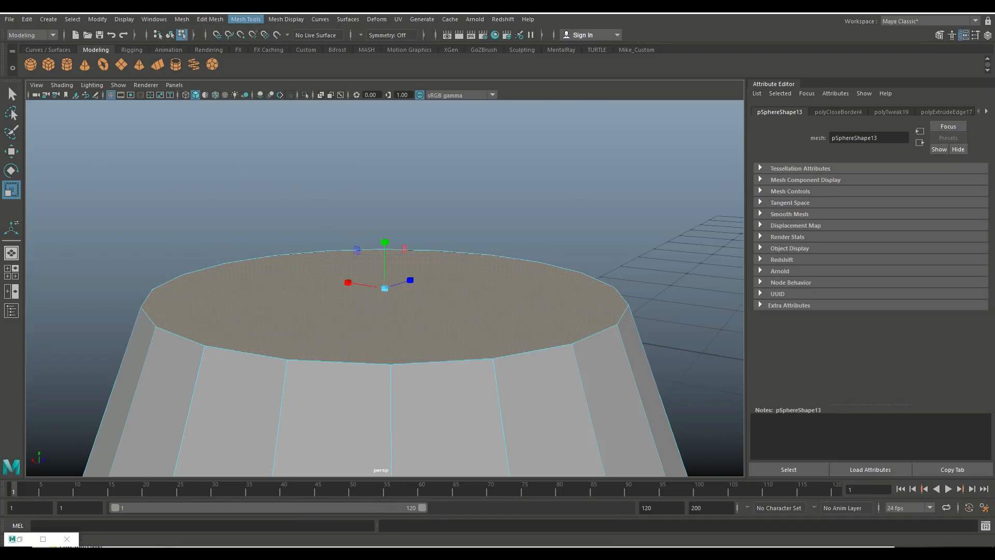
click(245, 19)
mouse_move(210, 19)
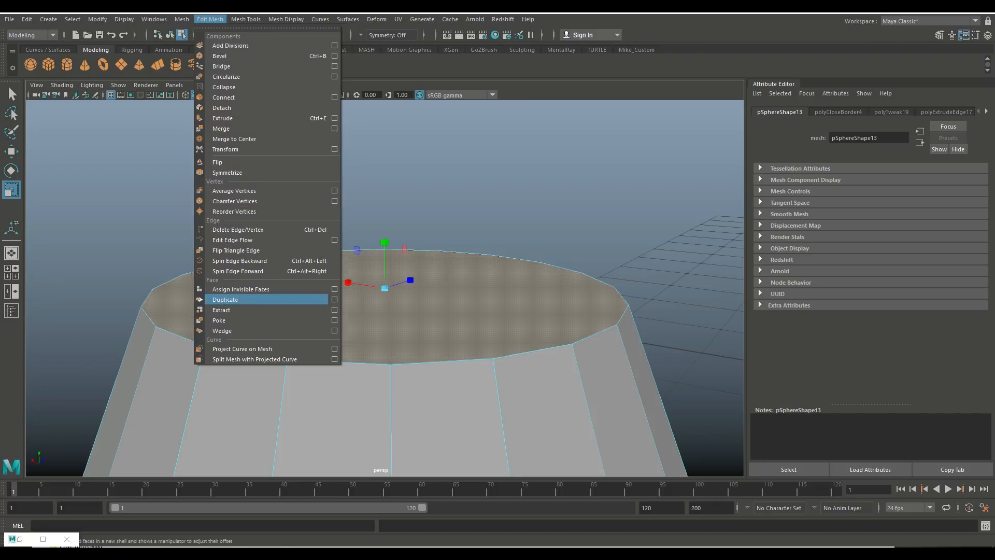
click(219, 321)
scroll(290, 332, down, 5)
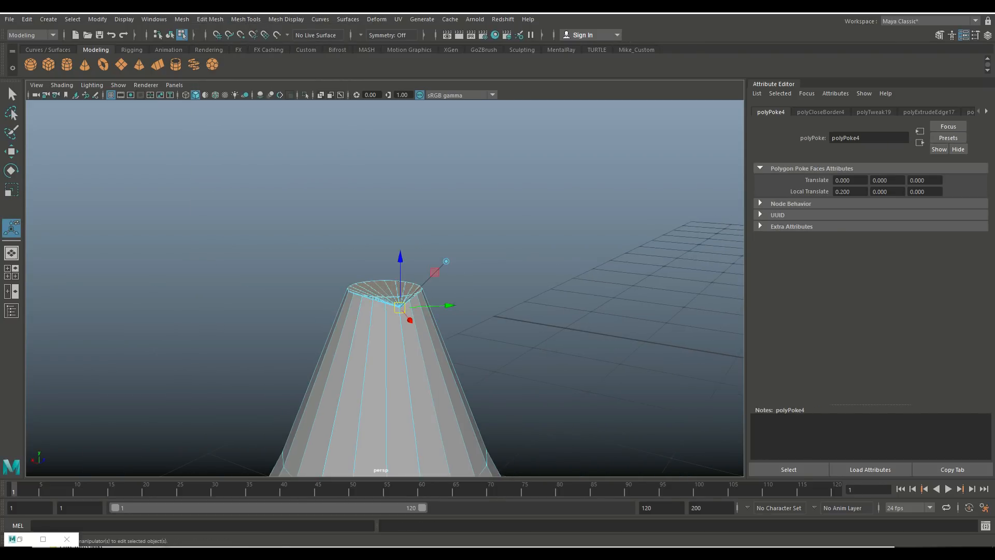
alt+drag(290, 321, 388, 369)
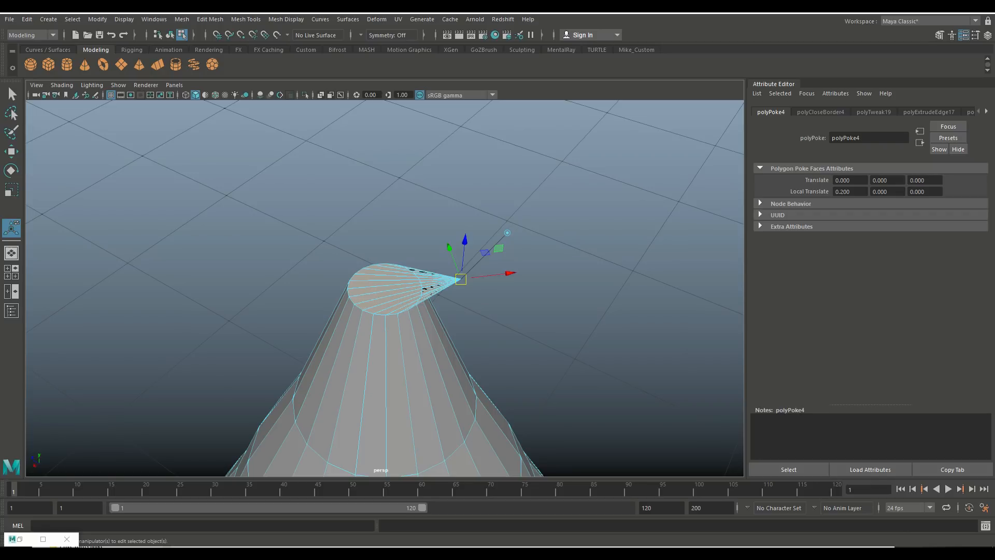
drag(510, 273, 454, 256)
click(477, 259)
In the front view, delete the lowest rings of faces at the bottom of the bulb, leaving a round opening.
scroll(467, 280, down, 5)
scroll(453, 259, down, 6)
alt+middle_drag(441, 332, 460, 220)
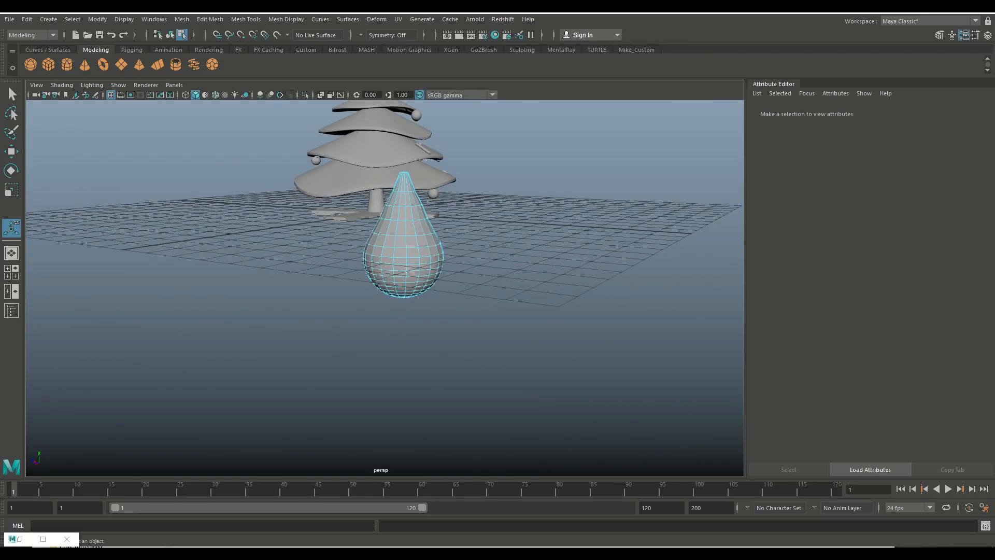
scroll(446, 233, up, 6)
alt+drag(446, 244, 456, 198)
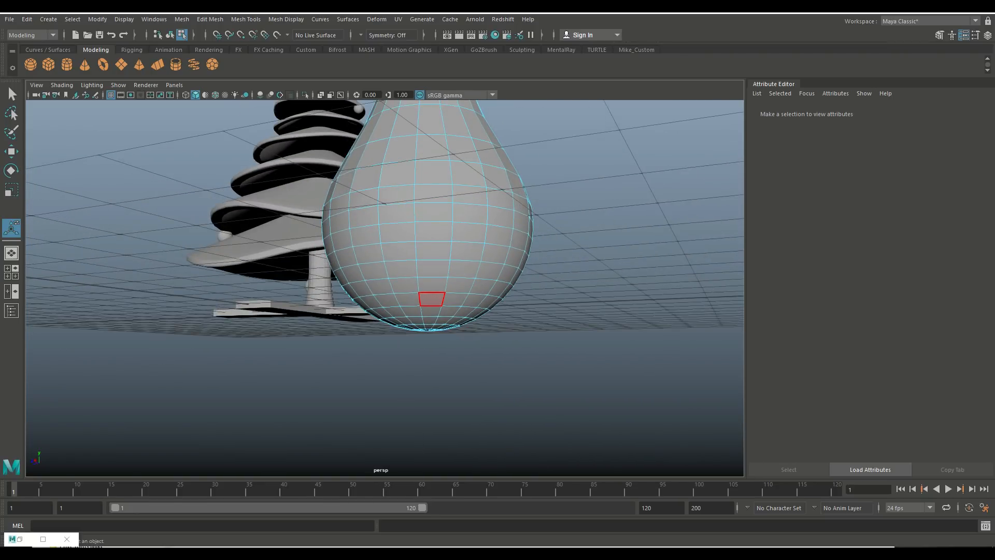
click(11, 272)
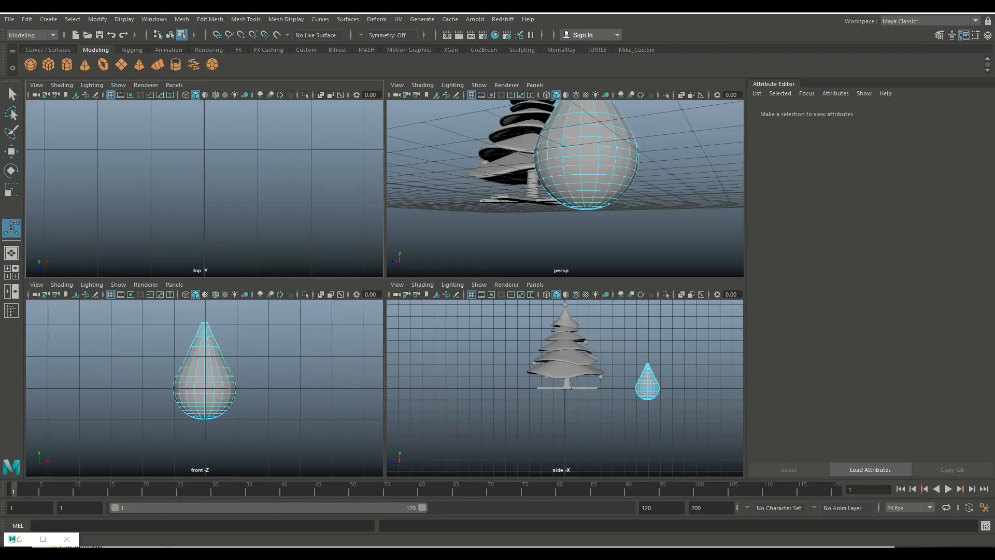
key(space)
alt+middle_drag(385, 288, 375, 225)
scroll(385, 288, up, 4)
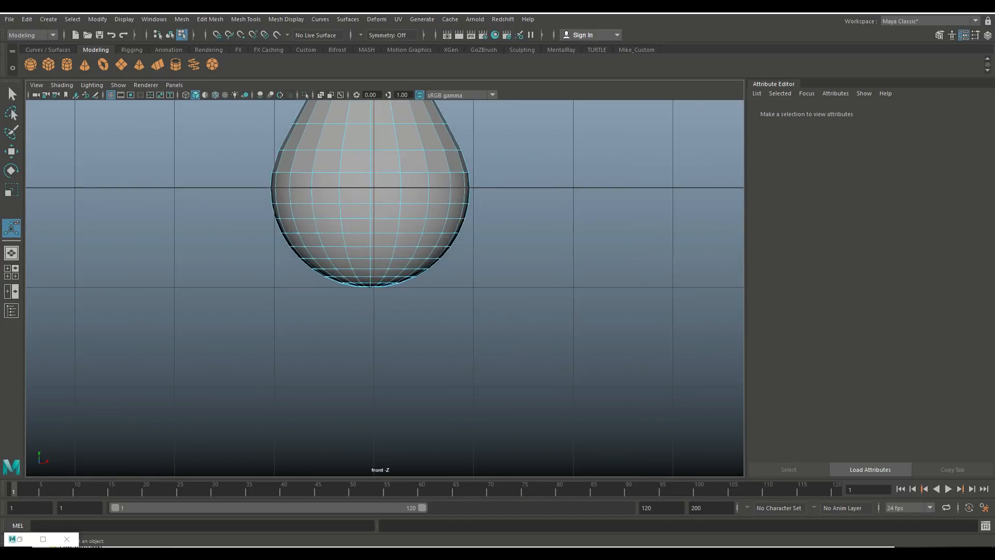
right_drag(396, 259, 399, 280)
drag(544, 321, 544, 321)
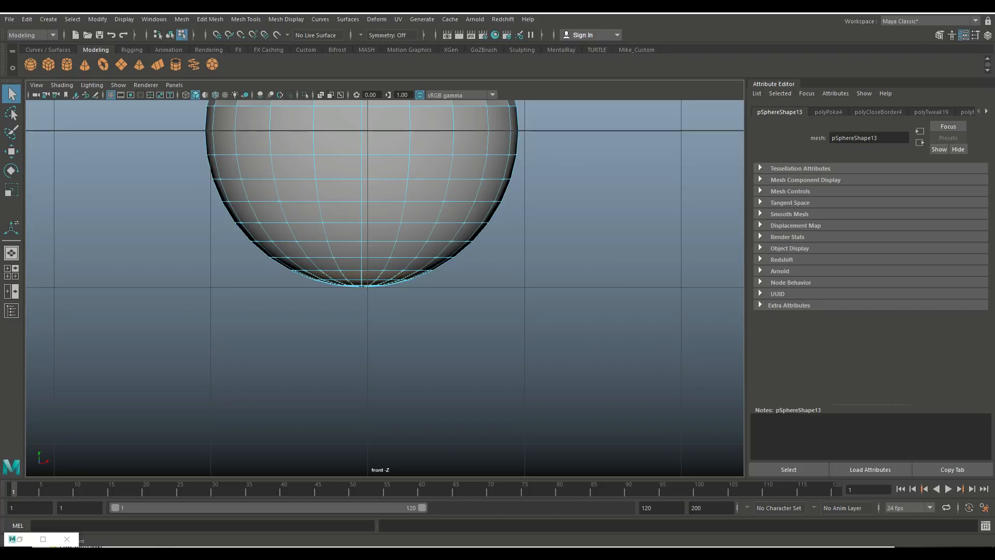
key(Delete)
Extrude the bottom opening's edge loop and scale the new ring outward to nearly the bulb's full width.
right_drag(366, 255, 366, 224)
double_click(372, 270)
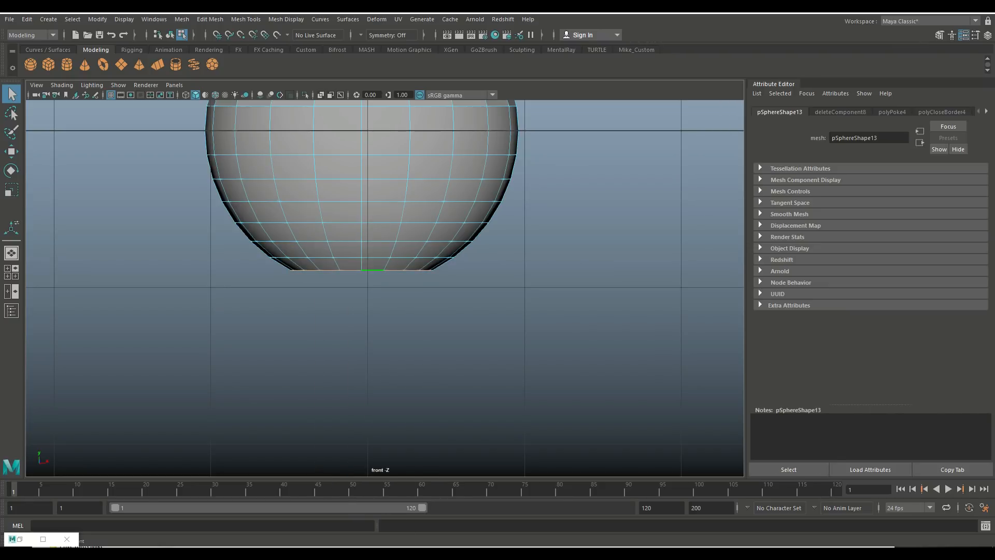
key(ctrl+e)
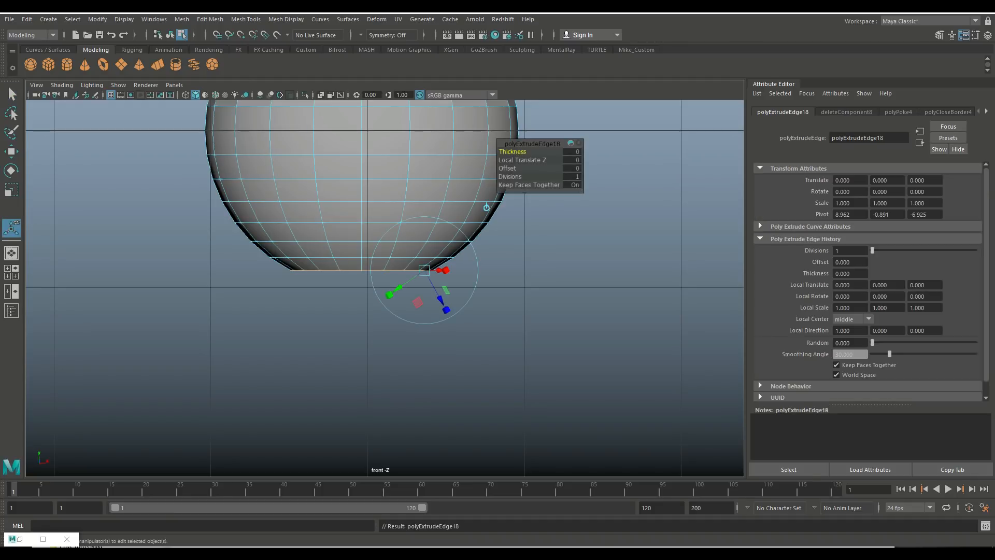
drag(409, 270, 458, 270)
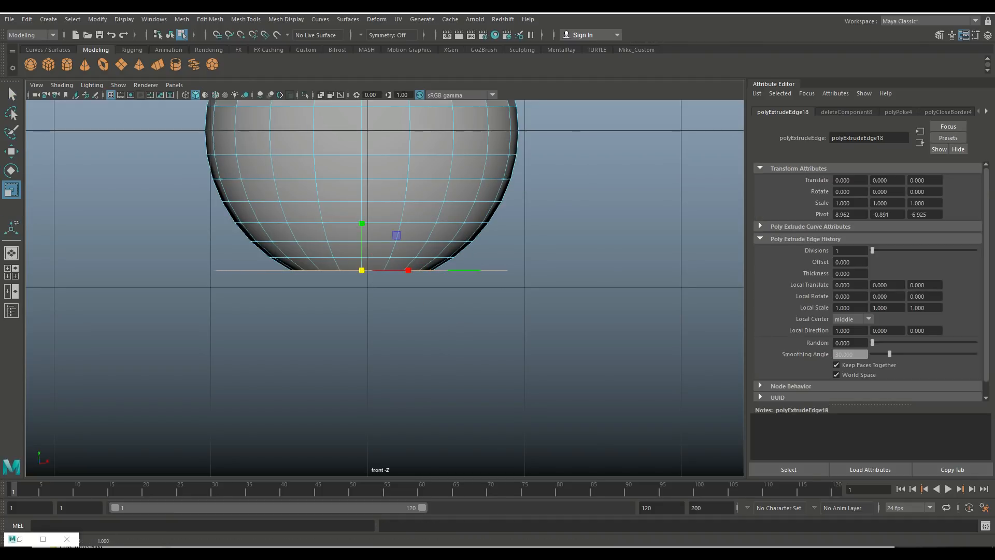
Extrude the widened bottom ring straight down about five grid squares to form a long cylindrical base.
key(ctrl+e)
key(w)
scroll(385, 288, down, 8)
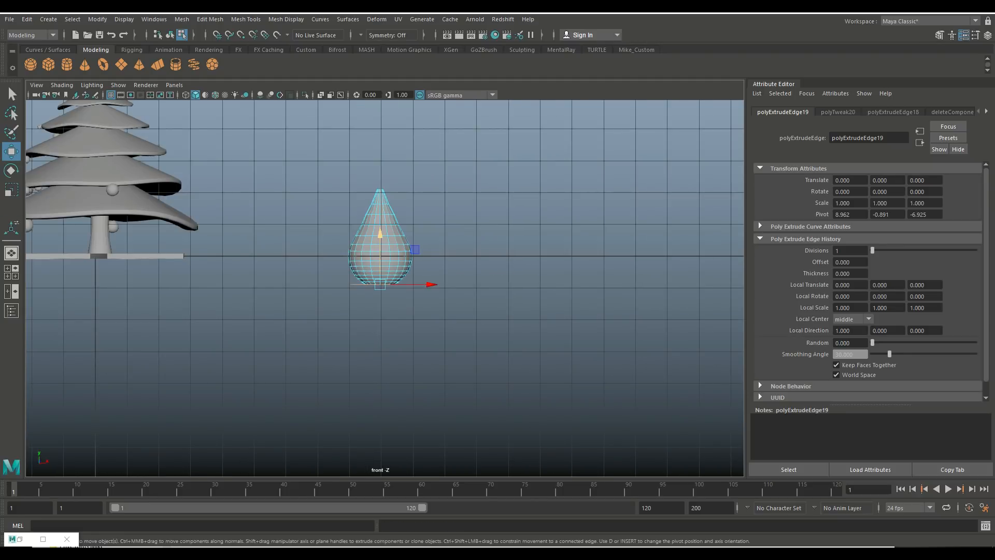
drag(380, 236, 380, 398)
Close the open bottom end of the cylindrical base with Fill Hole in the perspective view.
click(12, 268)
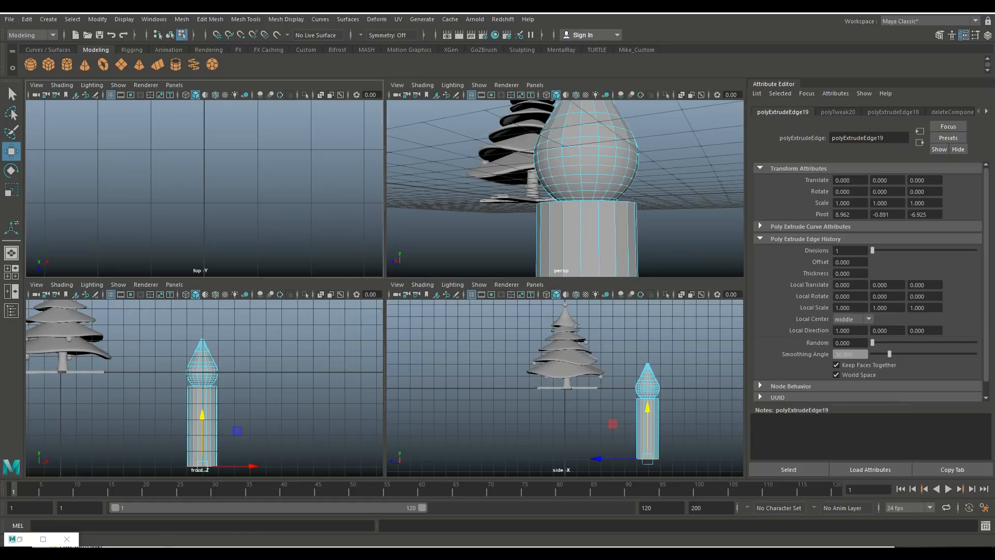
key(space)
key(f)
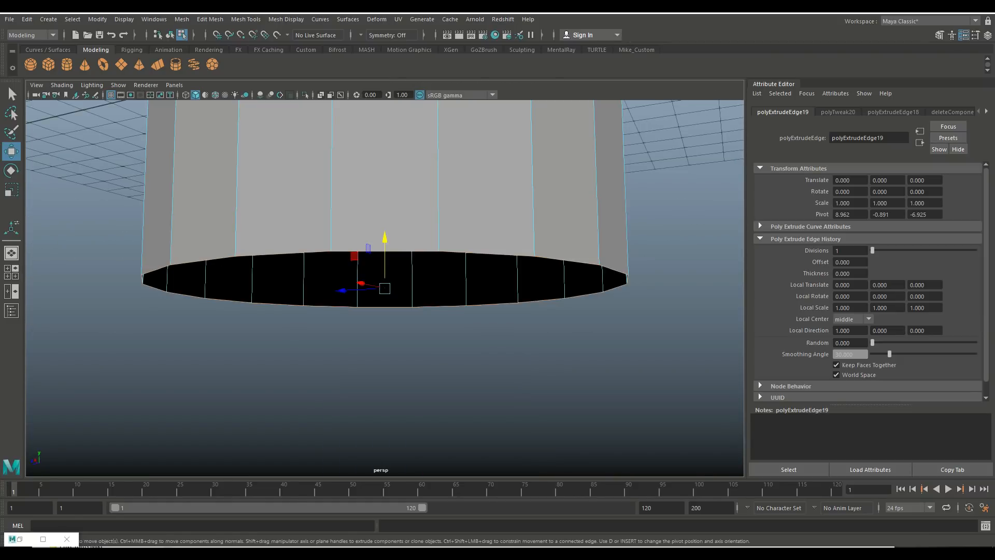
click(182, 19)
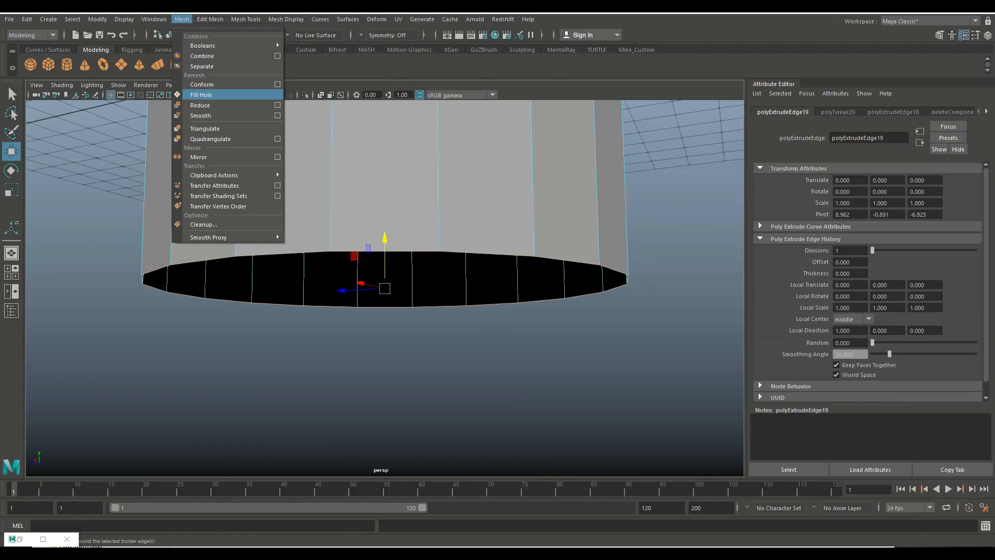
click(201, 95)
Poke the base's new bottom cap face and move its centre vertex to the middle of the cap.
key(r)
right_drag(294, 252, 298, 280)
click(210, 19)
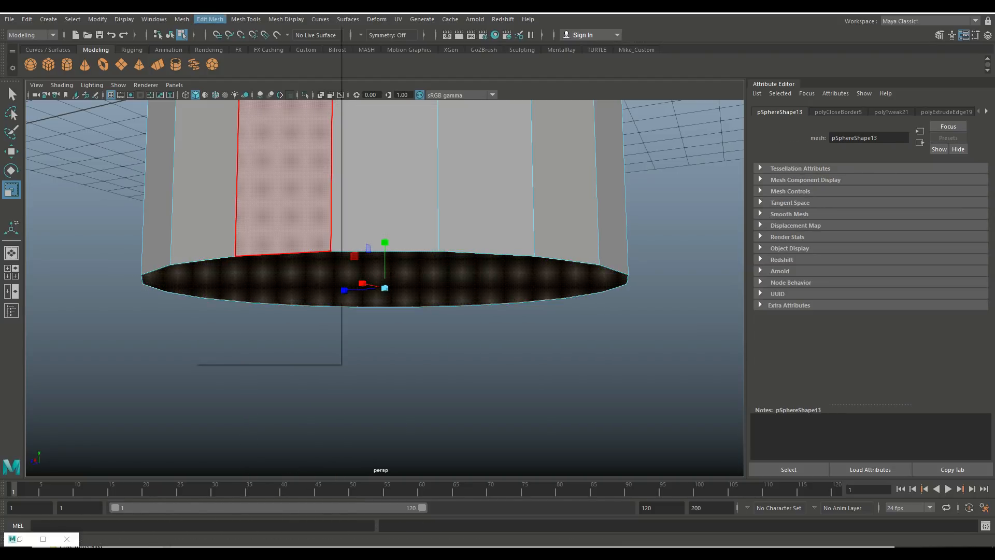
click(218, 320)
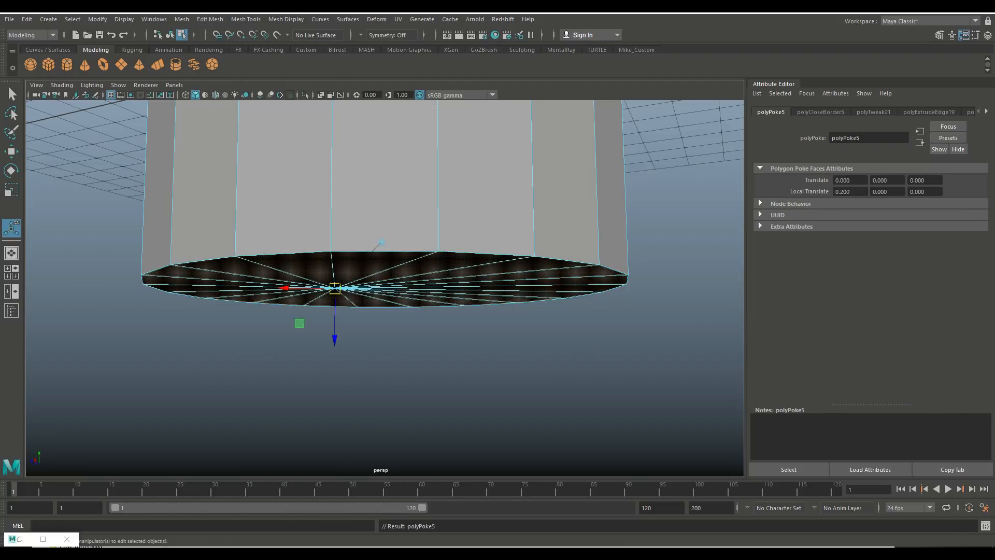
scroll(385, 288, down, 4)
alt+drag(385, 288, 397, 197)
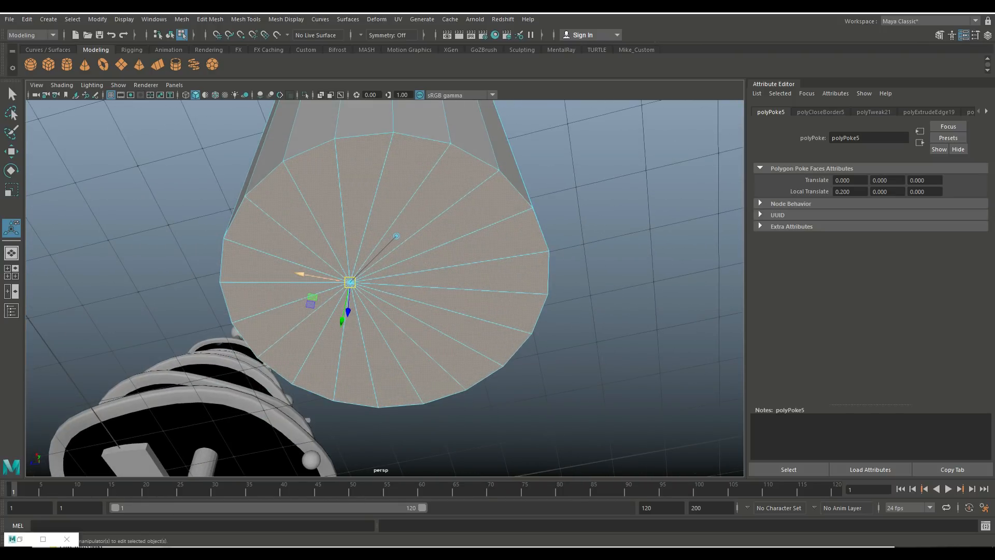
drag(350, 281, 382, 369)
click(612, 248)
Return to object mode with the whole bulb and cylindrical base selected.
scroll(386, 288, down, 5)
scroll(385, 287, down, 5)
alt+middle_drag(383, 290, 384, 407)
scroll(385, 288, down, 3)
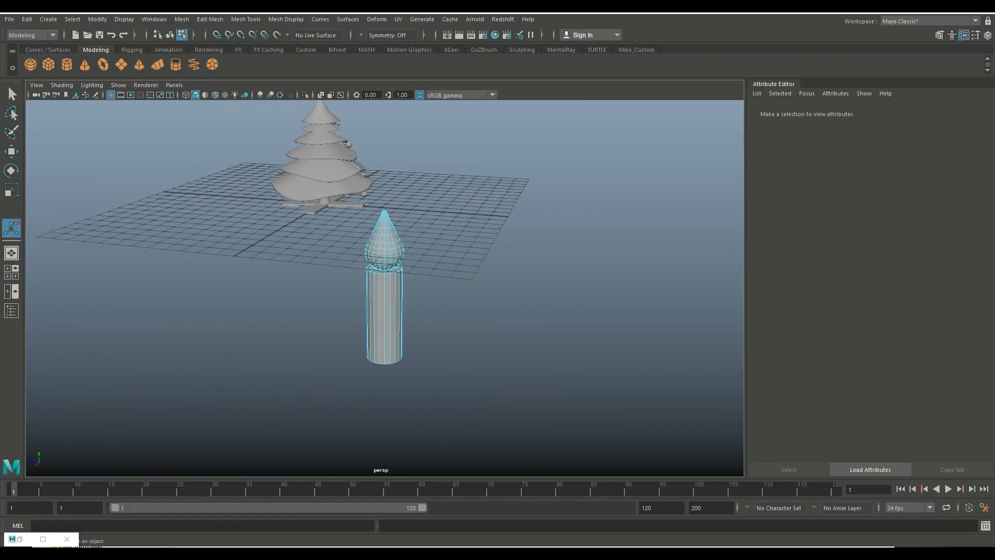
right_drag(394, 239, 449, 229)
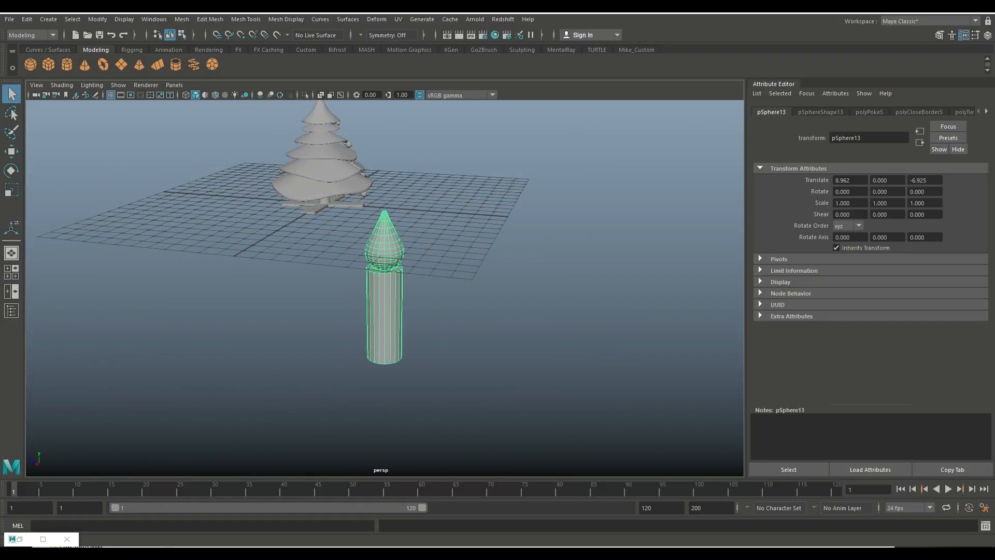
Try rotating the bulb with its base to -135 degrees about the X axis.
key(e)
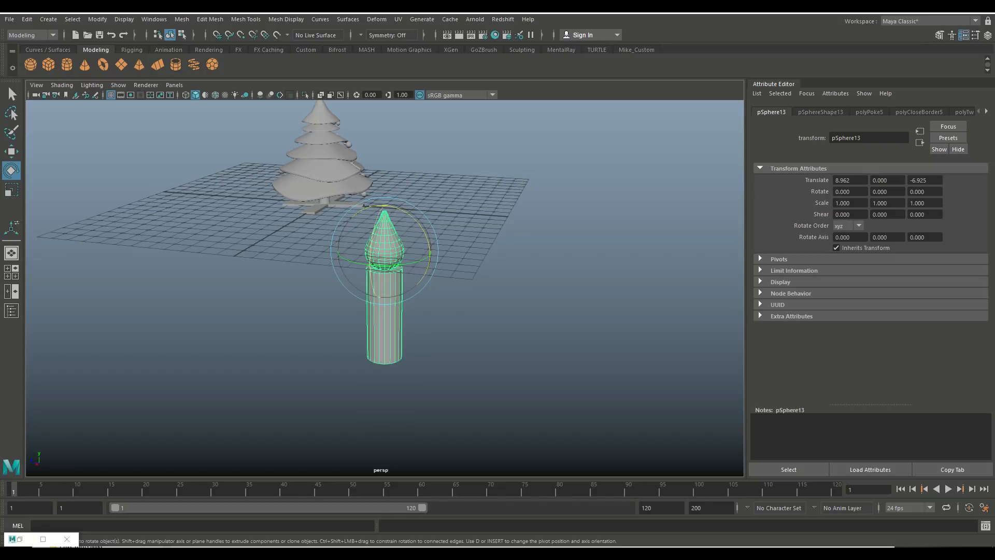
drag(390, 207, 417, 283)
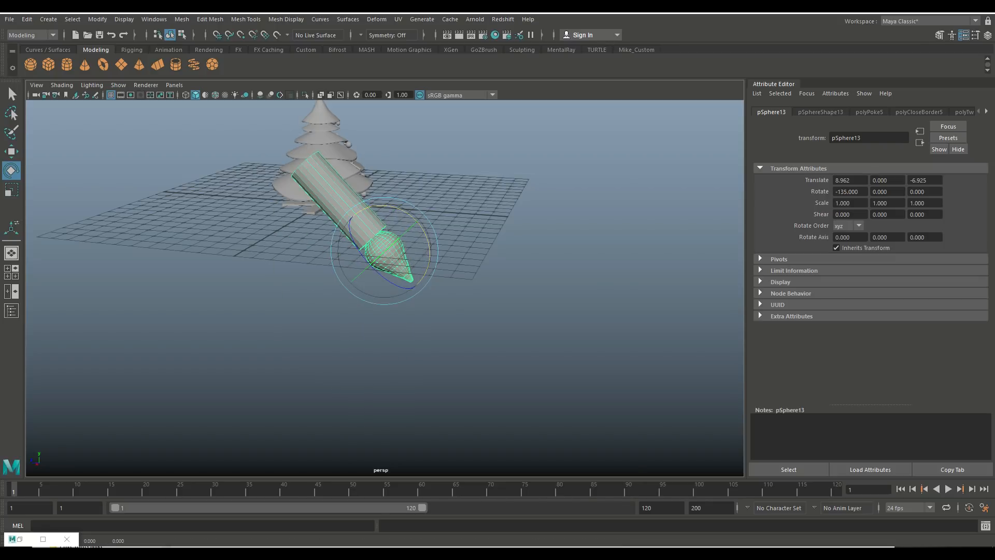
drag(402, 215, 464, 260)
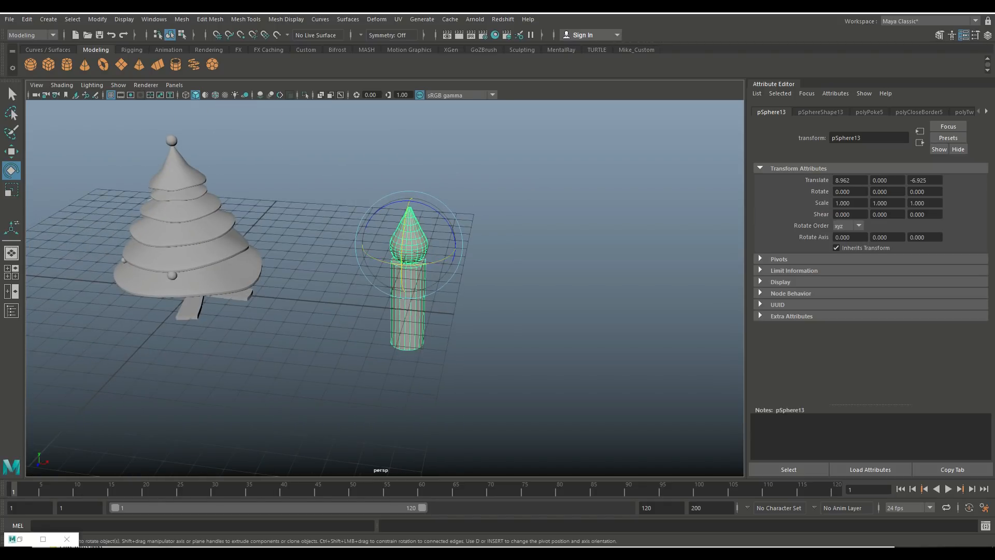
Scale the bulb decoration uniformly to about 0.153 and move it beside the tree, to about X 2.515, Z -4.955.
key(r)
drag(409, 245, 363, 246)
key(w)
drag(455, 249, 339, 239)
drag(275, 256, 263, 271)
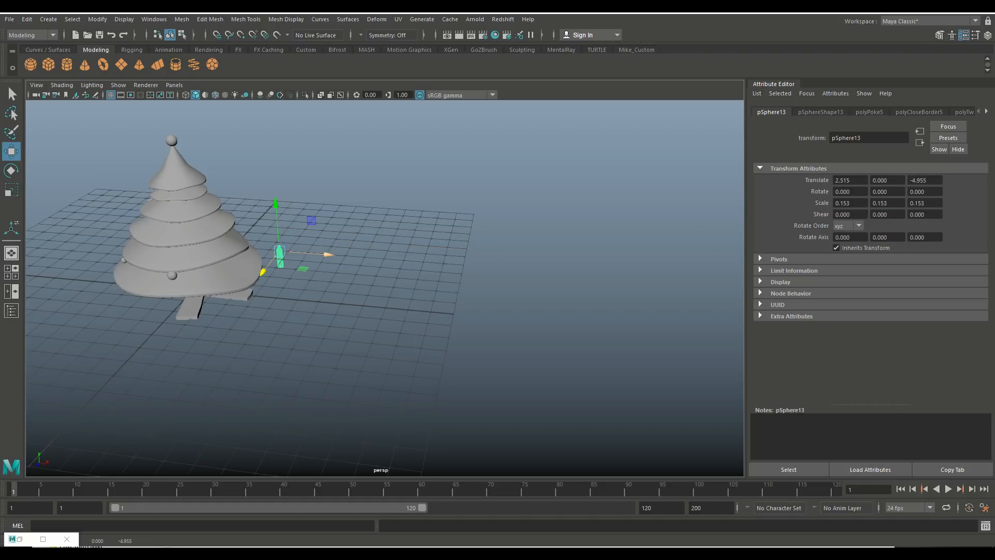
Move the bulb decoration onto the ornamented side of the tree and scale it uniformly to about 0.078.
drag(329, 254, 283, 261)
key(f)
scroll(300, 252, down, 5)
scroll(300, 252, down, 8)
alt+middle_drag(291, 260, 152, 350)
drag(244, 364, 349, 242)
key(r)
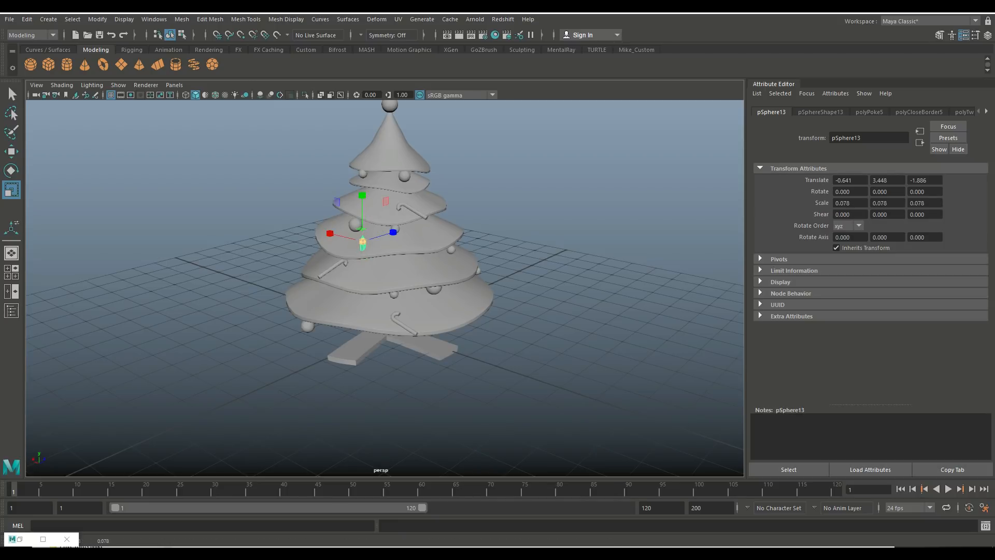
Position the bulb decoration at about Y 3.703, Z -2.374 on the middle tier and tilt it about -10.4 degrees around X.
key(w)
drag(362, 193, 362, 184)
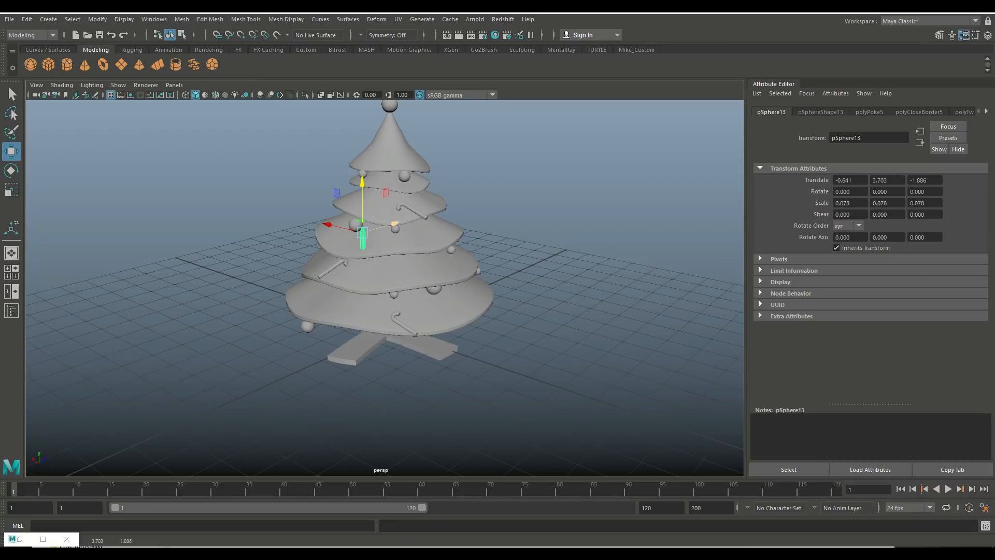
drag(395, 224, 383, 227)
key(e)
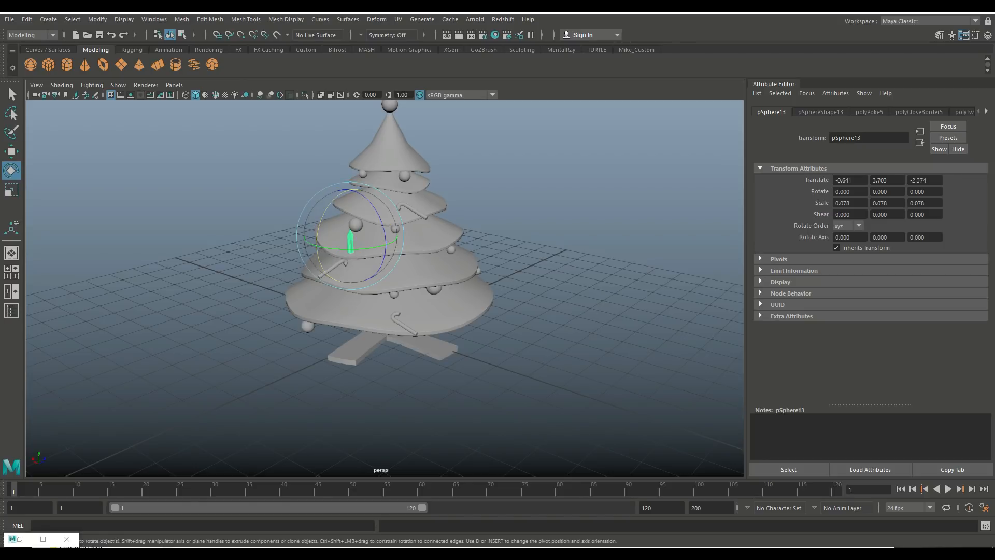
drag(321, 220, 318, 231)
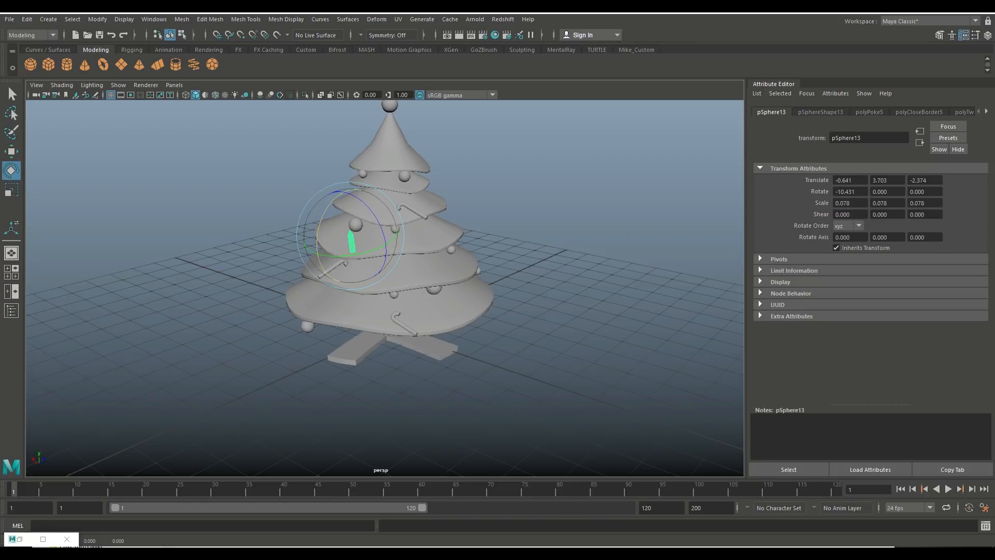
Group the bulb decoration, move and tilt the group to the opposite side of the tree, and centre its pivot.
key(ctrl+g)
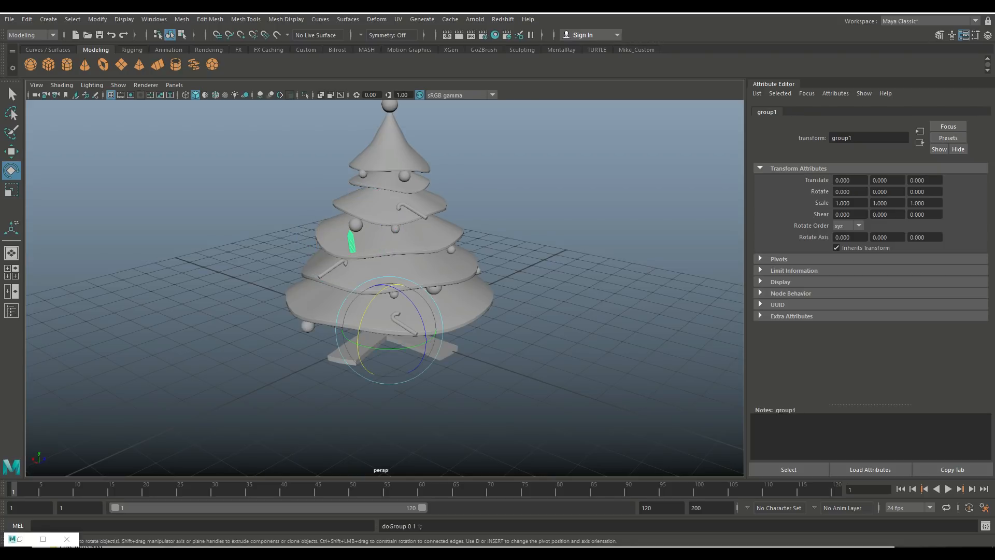
key(w)
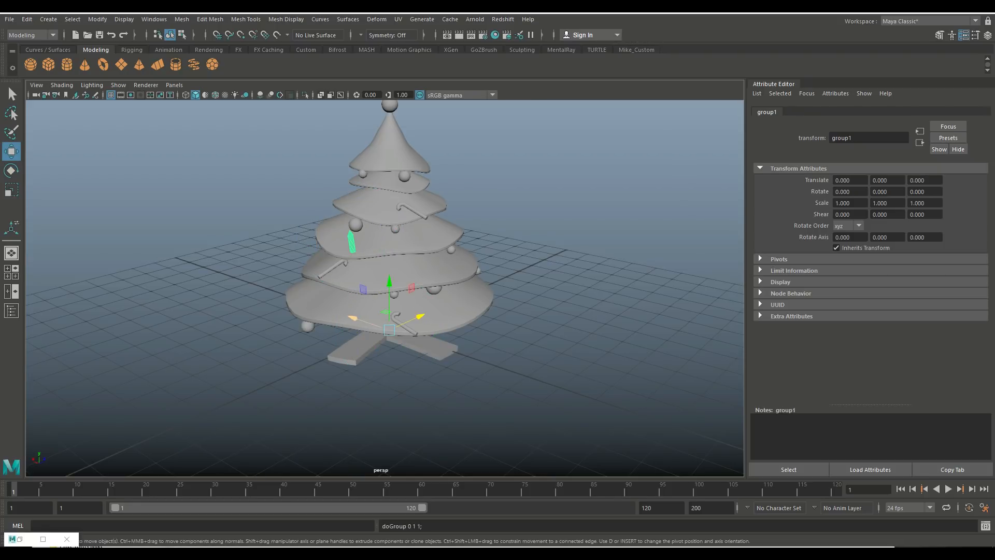
mouse_move(353, 317)
mouse_down()
mouse_move(410, 338)
mouse_move(450, 333)
mouse_move(433, 341)
mouse_move(446, 330)
mouse_up()
key(e)
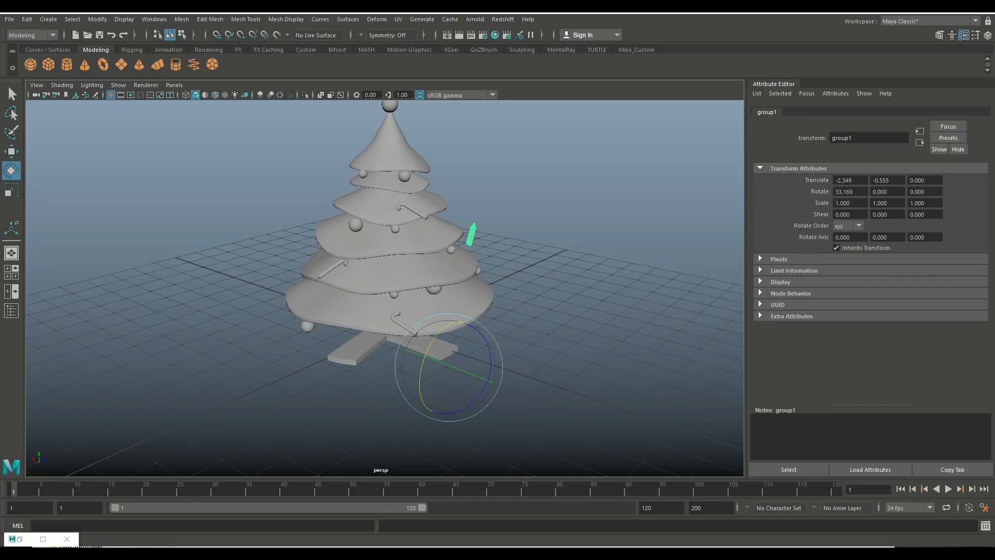
click(97, 19)
click(130, 94)
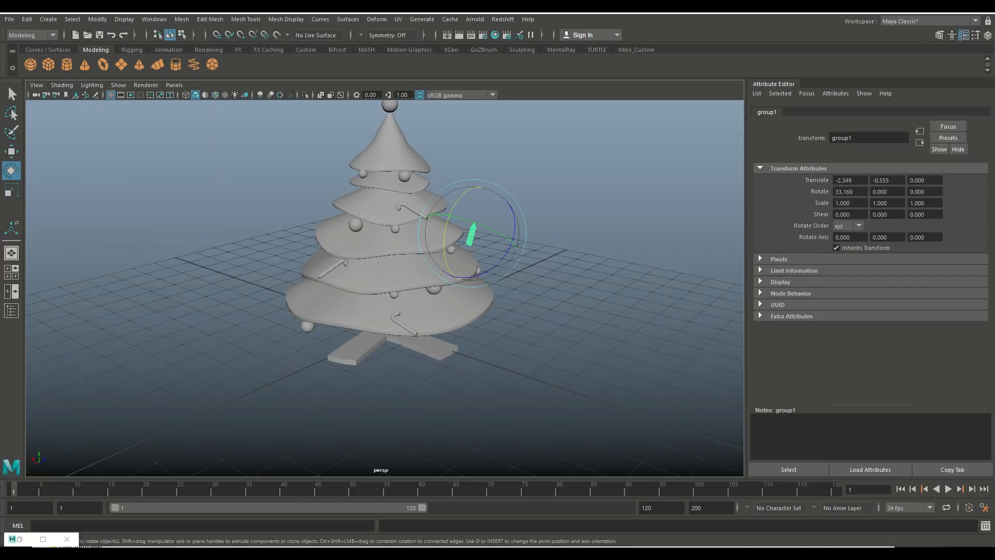
Lower the group onto the second-lowest tier, at about X -1.921, Y -1.556, and set its X rotation to about 8.27 degrees.
key(w)
drag(473, 189, 473, 221)
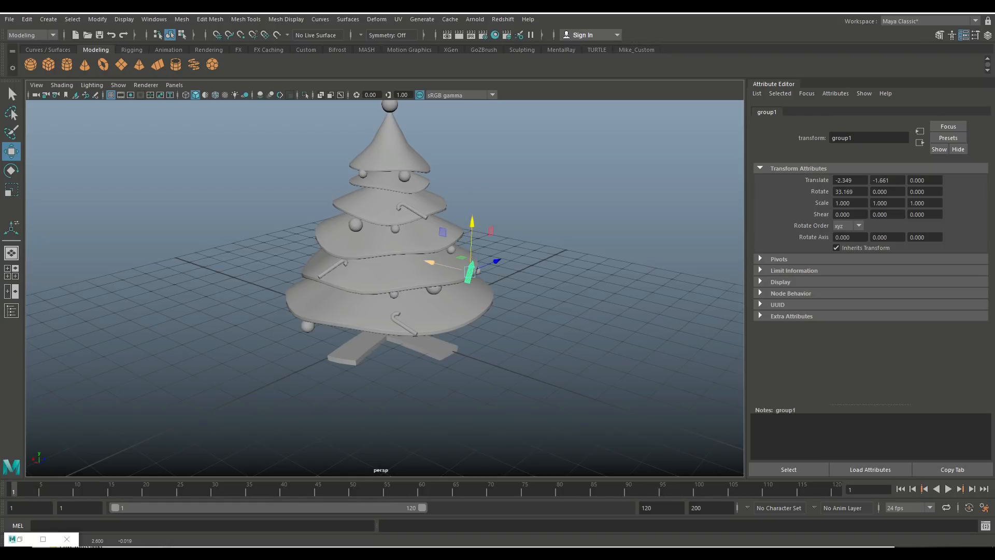
drag(429, 262, 418, 259)
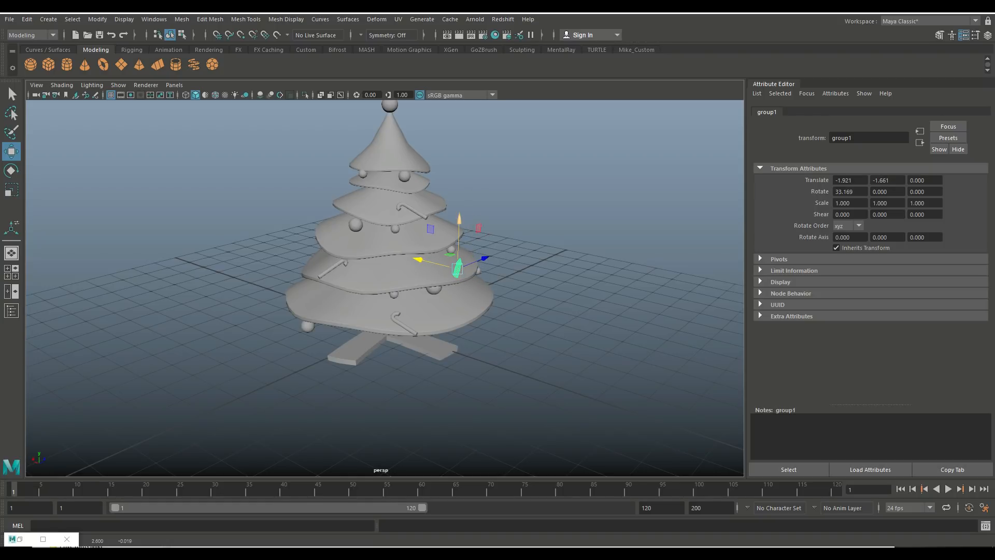
drag(460, 220, 459, 215)
key(e)
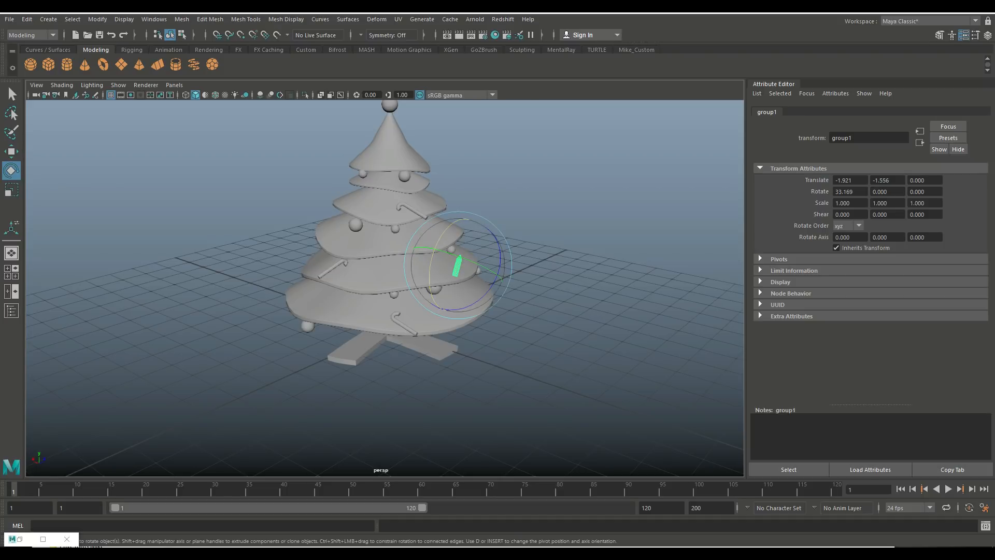
drag(442, 237, 433, 254)
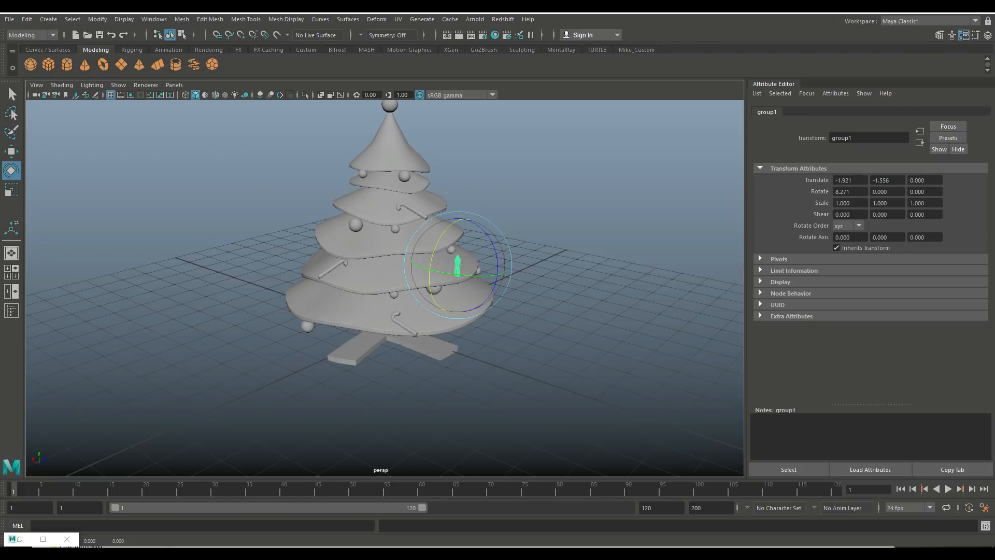
Duplicate the grouped bulb and place the copy across the same tier, at about X 0.256, Z -2.521, tilted about 7.2 degrees around Z.
key(ctrl+d)
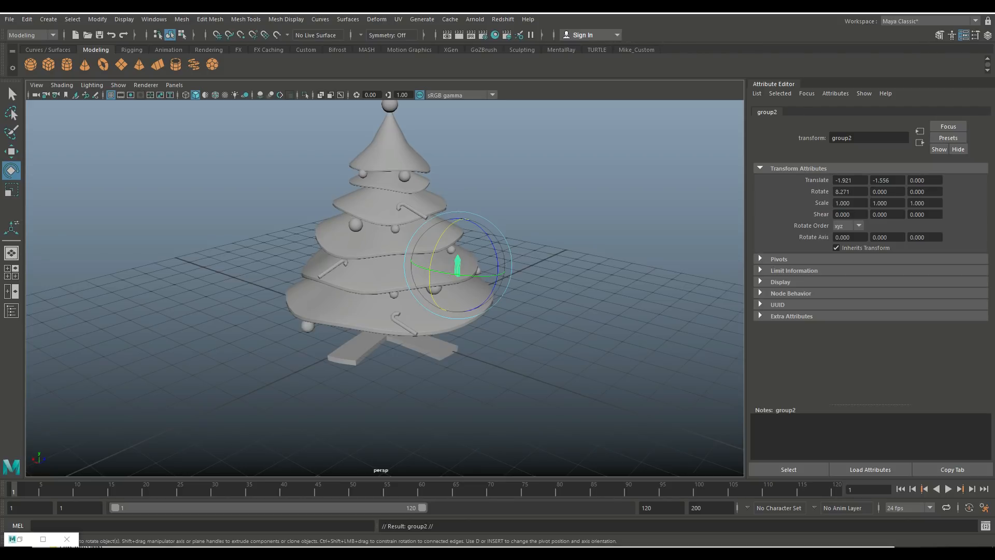
key(w)
drag(417, 255, 410, 255)
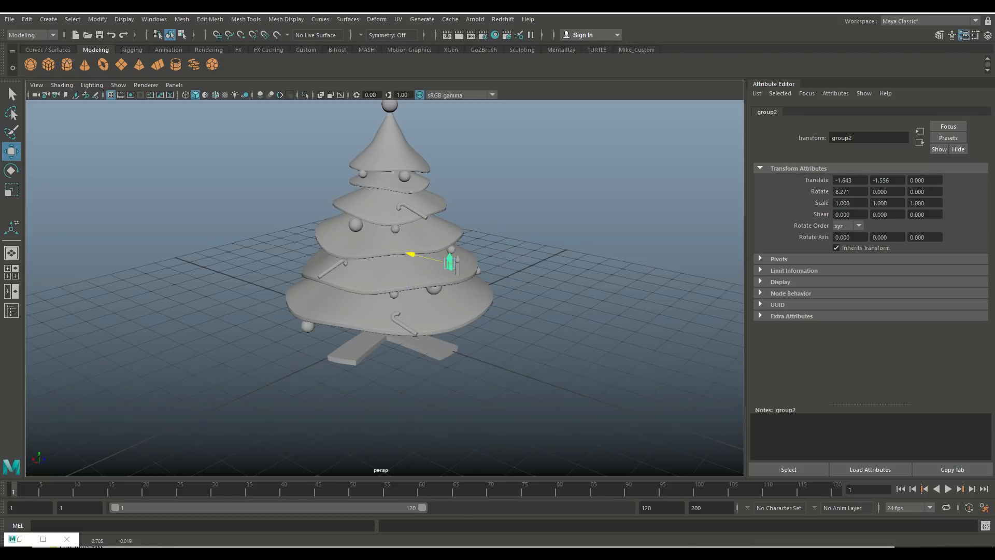
drag(480, 257, 371, 264)
drag(306, 265, 300, 263)
drag(369, 262, 371, 252)
key(e)
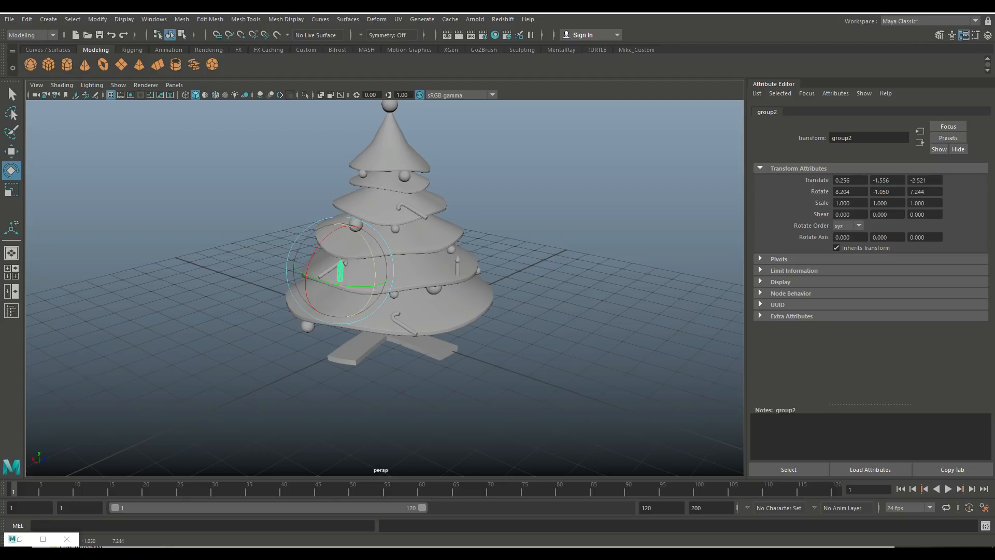
Group the copied bulb, move it onto the lowest tier near the candy cane, and tilt it about -8.6 degrees around X.
key(ctrl+g)
key(w)
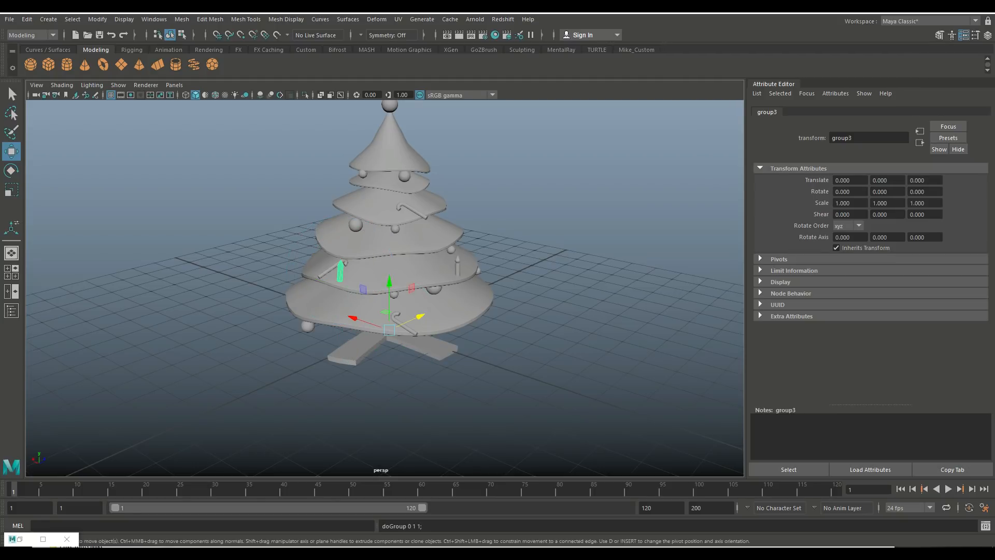
drag(389, 282, 390, 308)
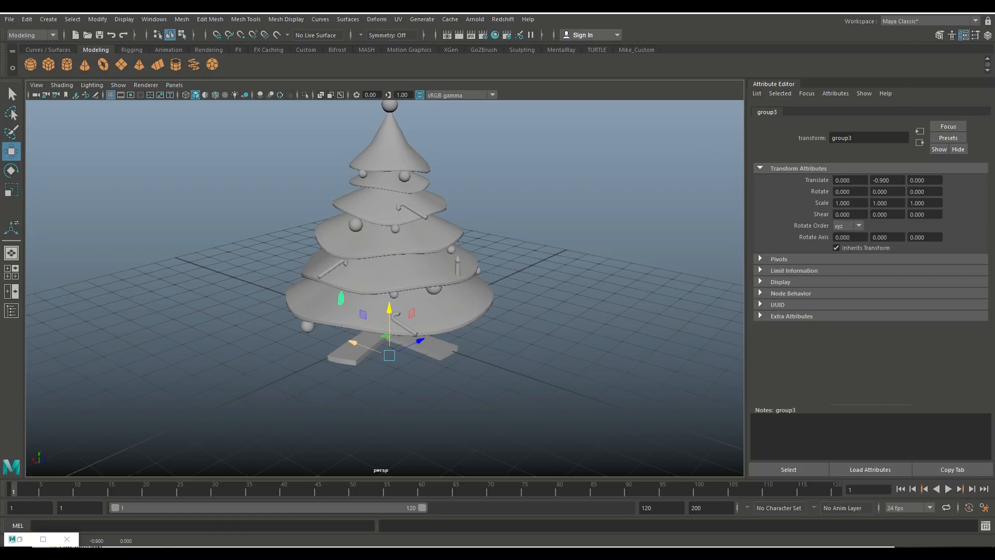
drag(389, 356, 470, 382)
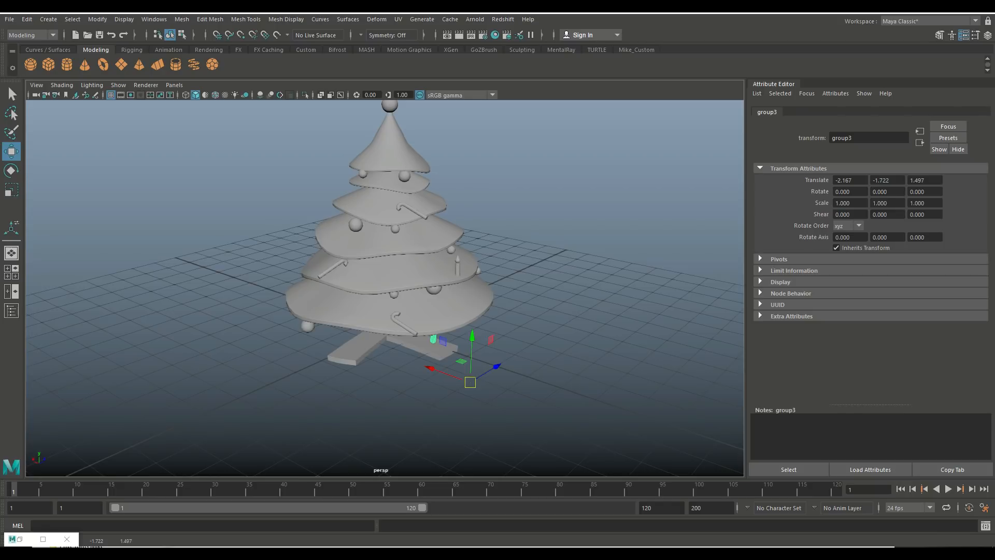
drag(472, 345, 472, 323)
key(e)
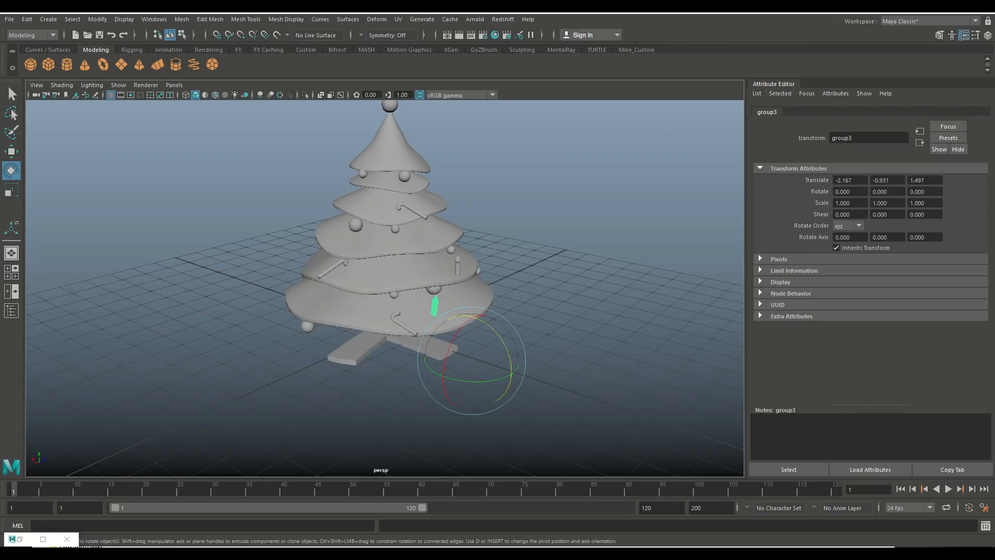
drag(449, 358, 473, 170)
Duplicate the lowest-tier bulb, place the copy on the top tier with its group at about Z 2.511, and clear the selection.
key(w)
key(ctrl+d)
drag(473, 215, 427, 218)
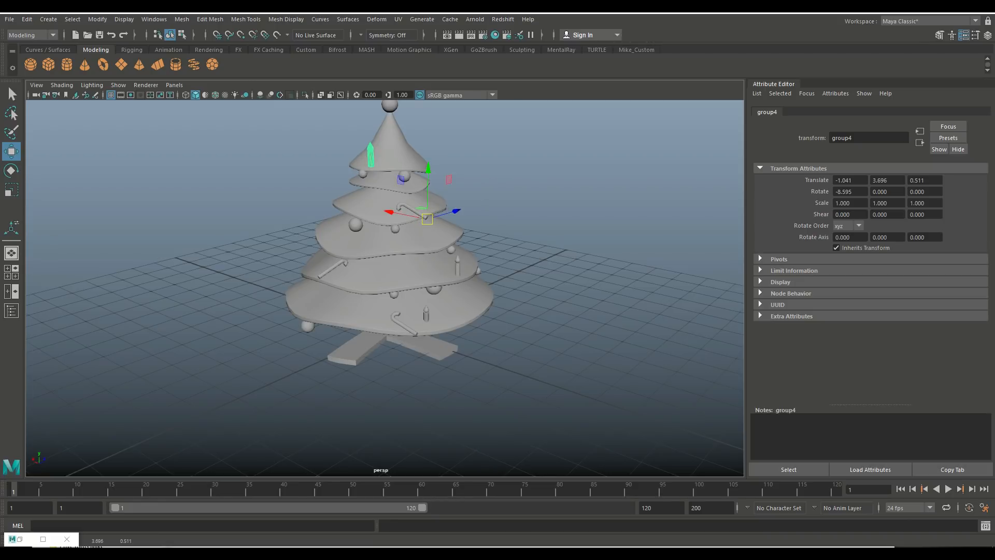
drag(428, 169, 358, 230)
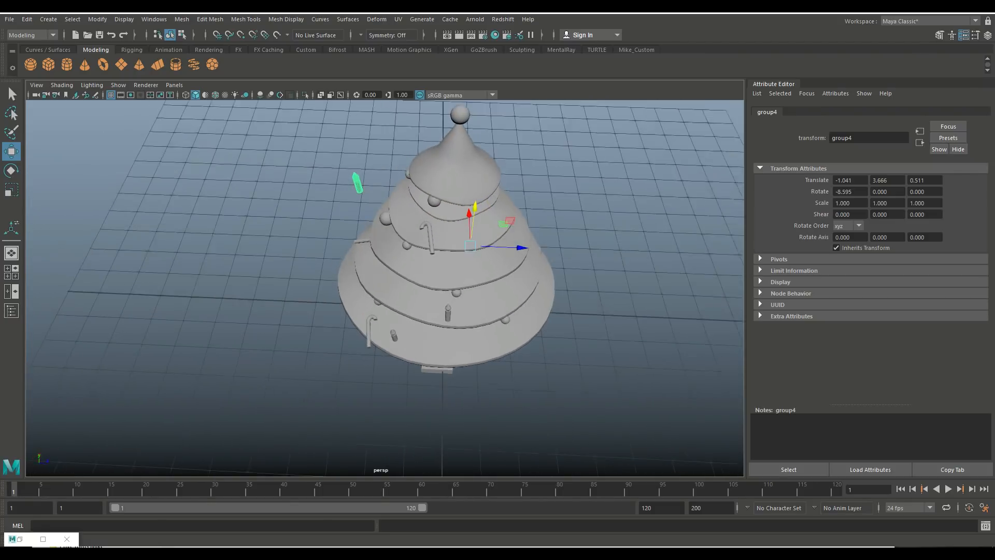
drag(521, 248, 596, 250)
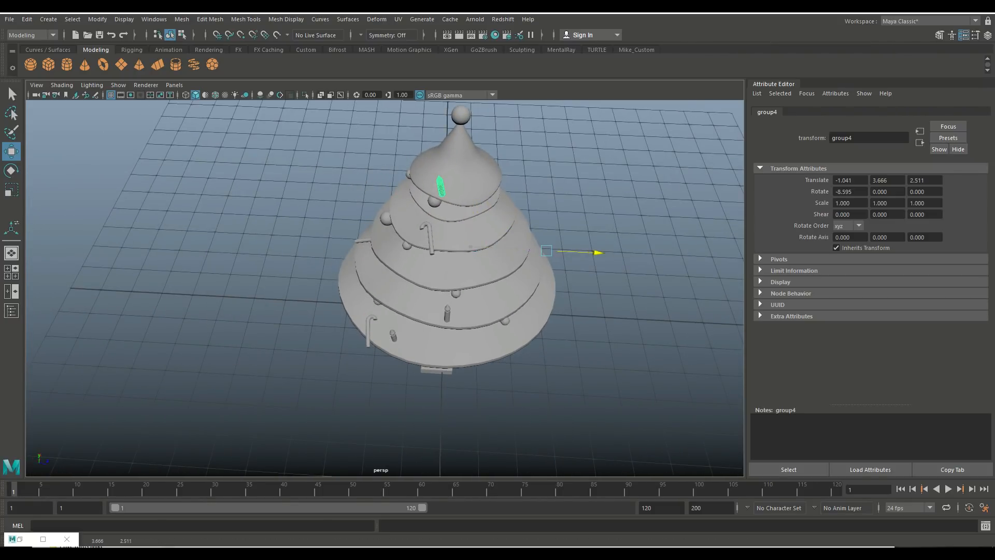
drag(542, 216, 615, 171)
scroll(553, 192, down, 4)
scroll(386, 259, up, 6)
click(601, 155)
scroll(613, 153, down, 3)
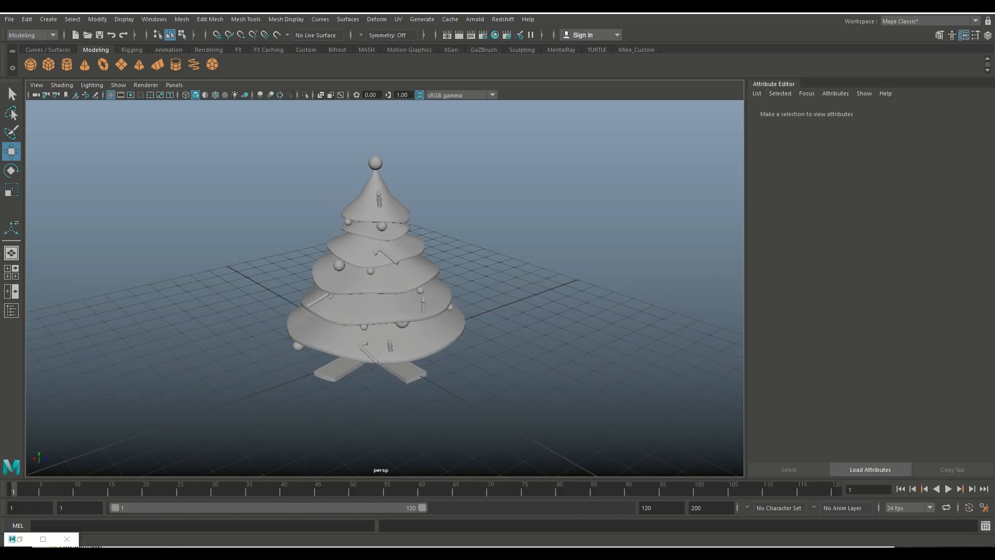